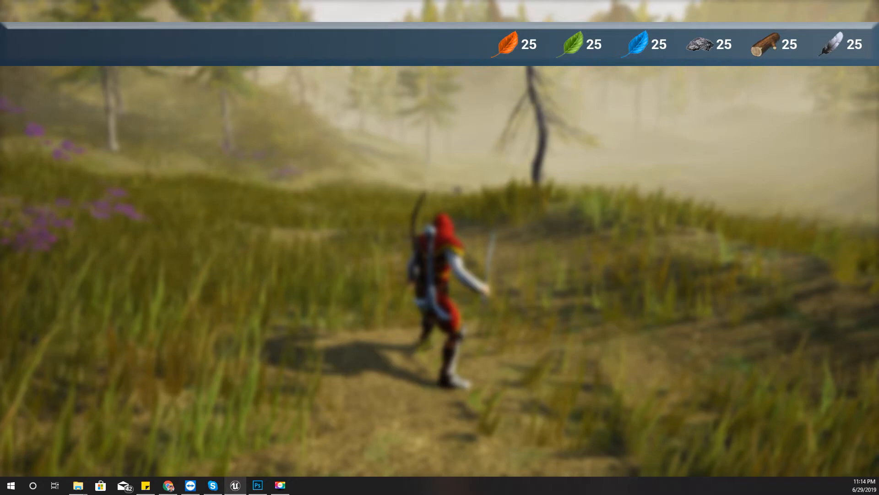
# Toggle the inventory resource bar on and off in the running game to examine it, and exit the preview
pyautogui.press('Tab')
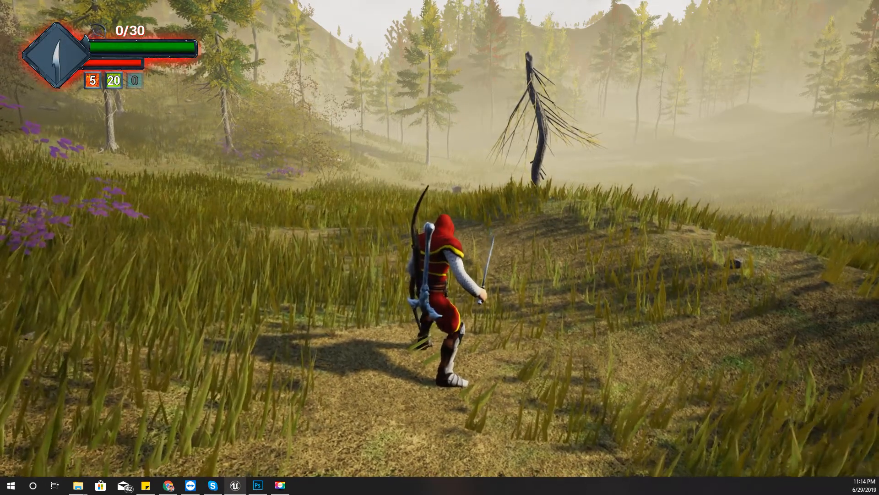
pyautogui.press('Tab')
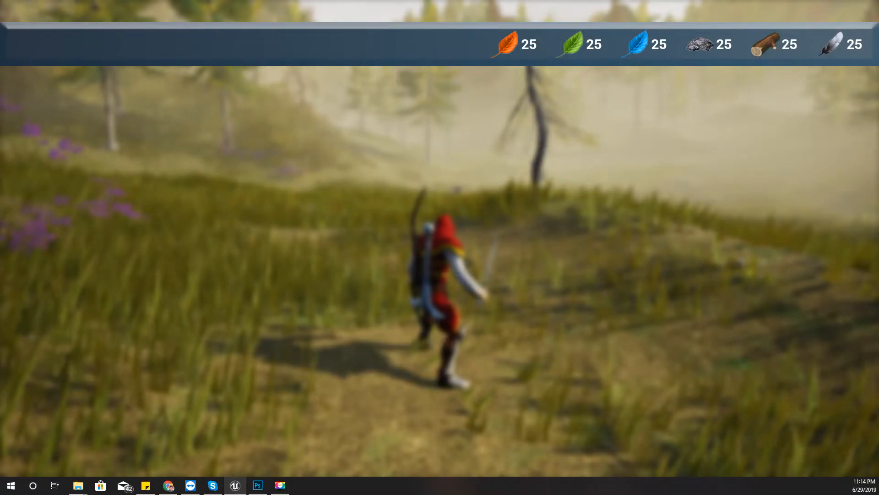
pyautogui.press('Tab')
pyautogui.press('Tab')
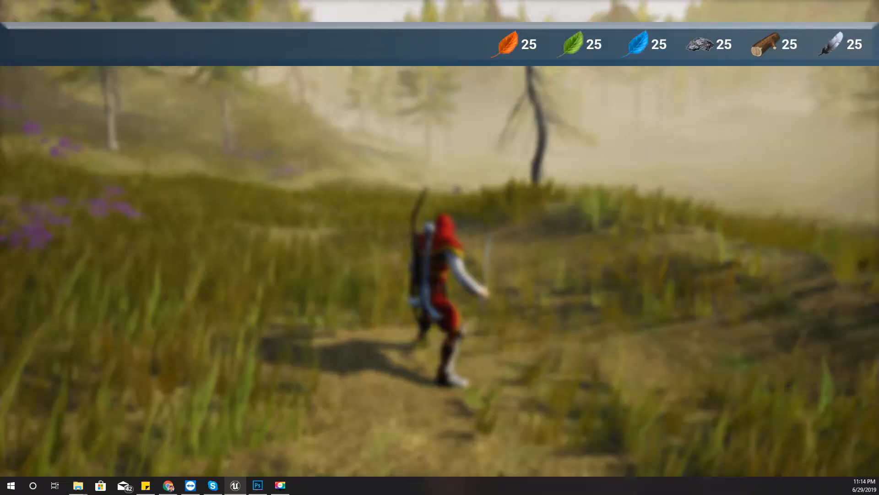
pyautogui.press('Tab')
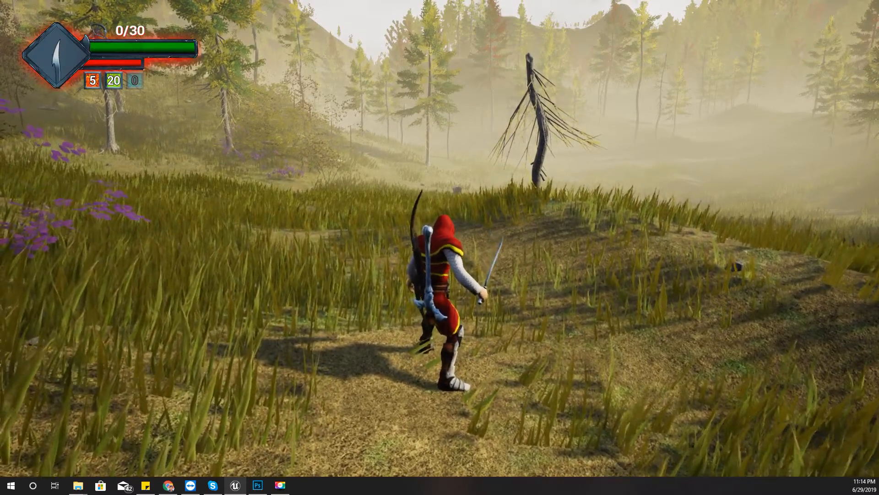
pyautogui.press('Tab')
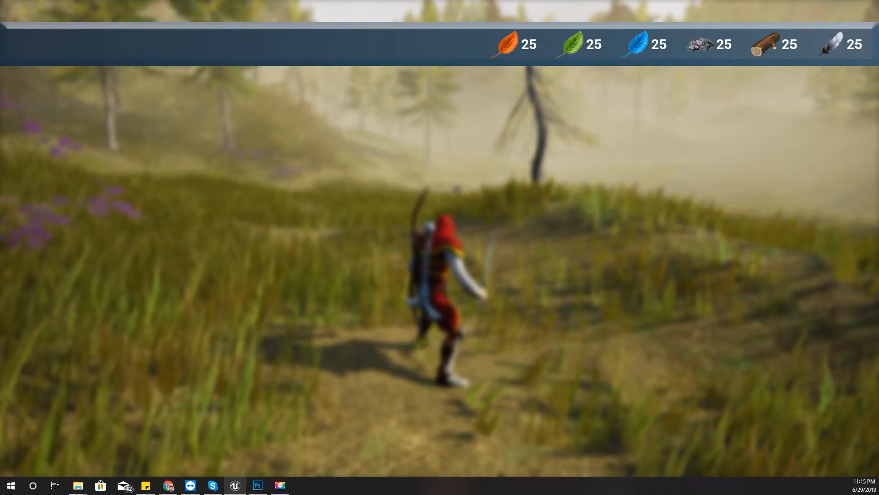
pyautogui.press('Tab')
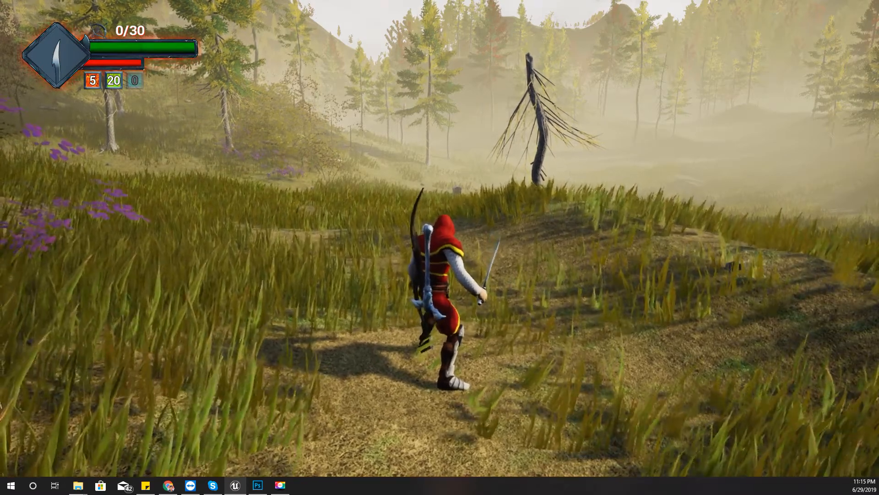
pyautogui.press('Escape')
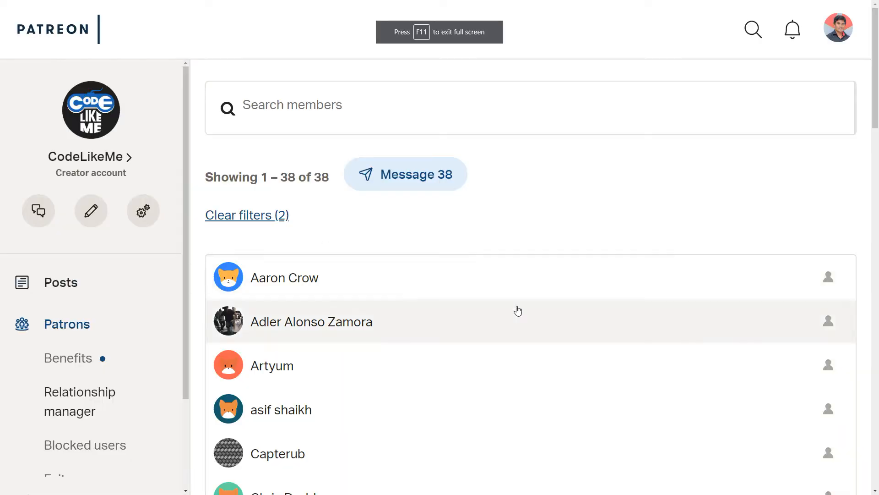
# Look through the full list of patrons on the Patreon creator page
pyautogui.scroll(-6, 530, 318)
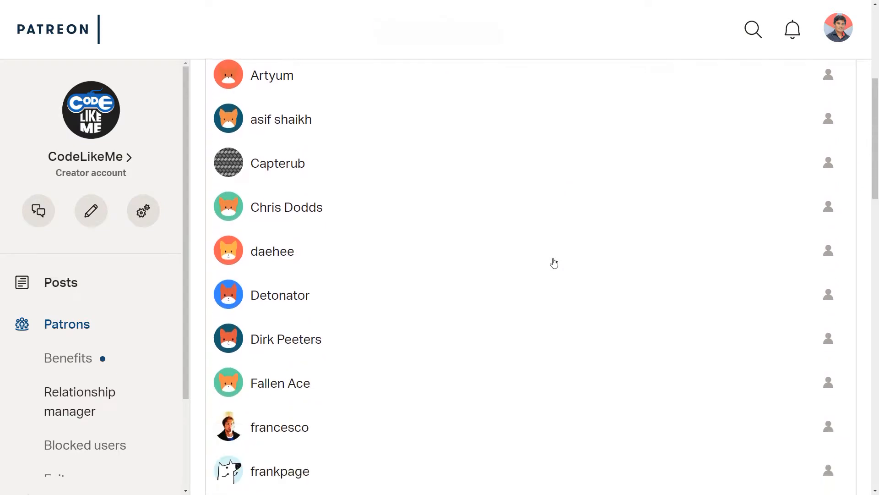
pyautogui.scroll(-15, 555, 264)
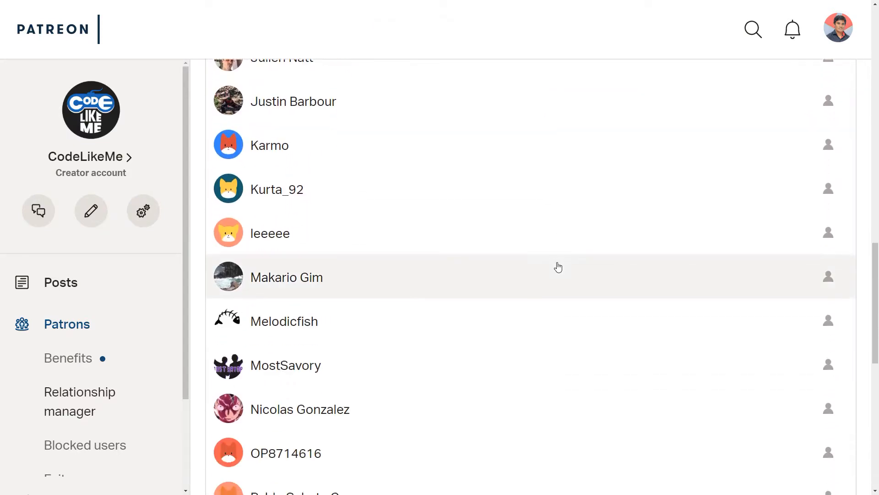
pyautogui.scroll(-11, 559, 267)
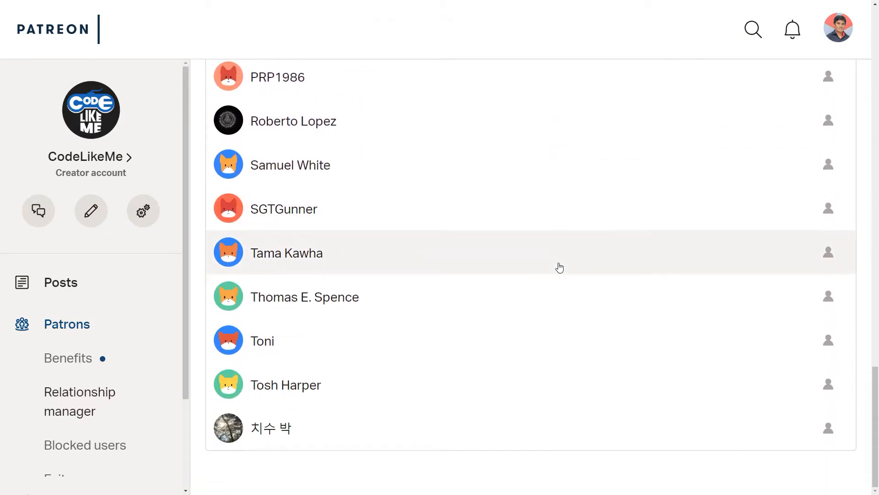
pyautogui.scroll(20, 560, 268)
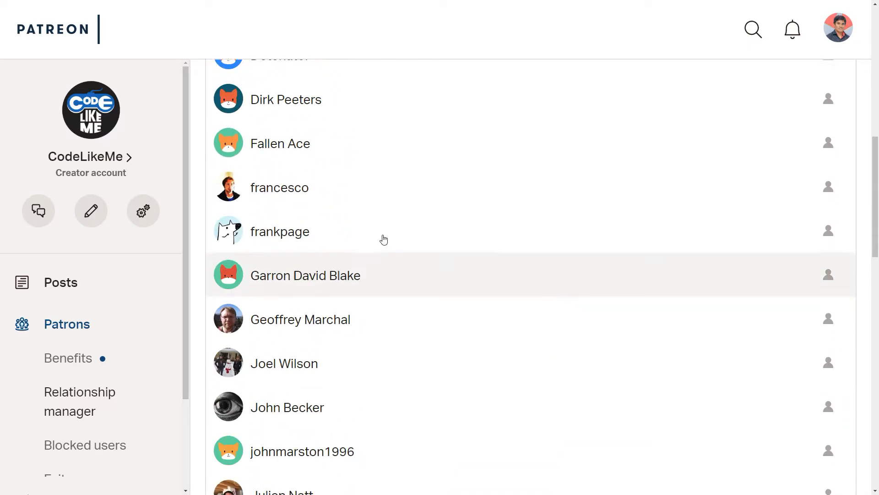
pyautogui.scroll(1, 384, 239)
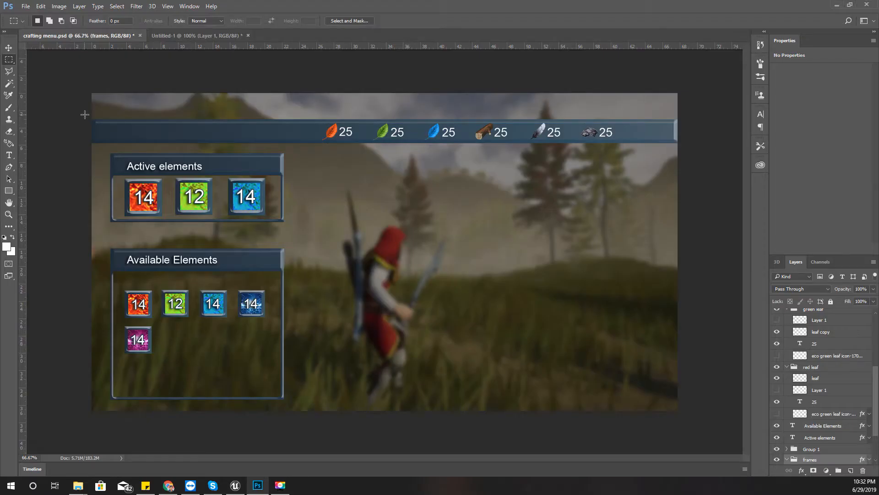
# Outline the resource bar in the crafting menu mockup with a rectangular selection and switch to Unreal Editor
pyautogui.moveTo(85, 114); pyautogui.dragTo(694, 148)
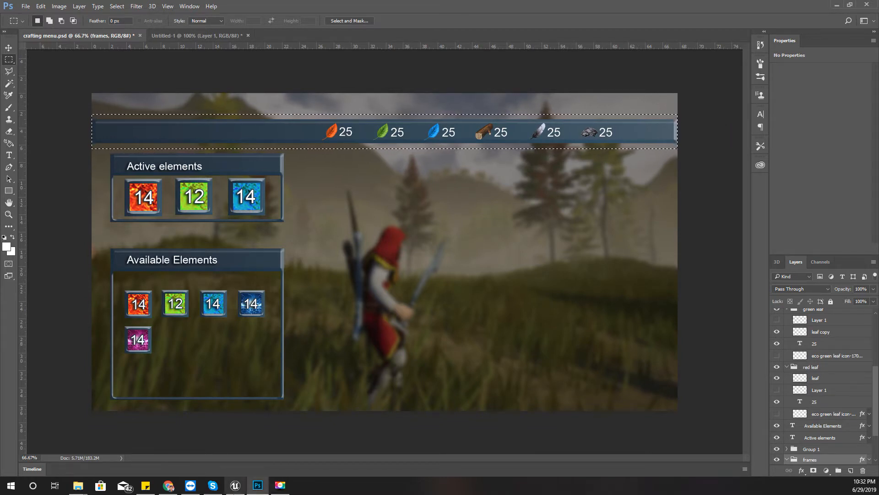
pyautogui.click(235, 485)
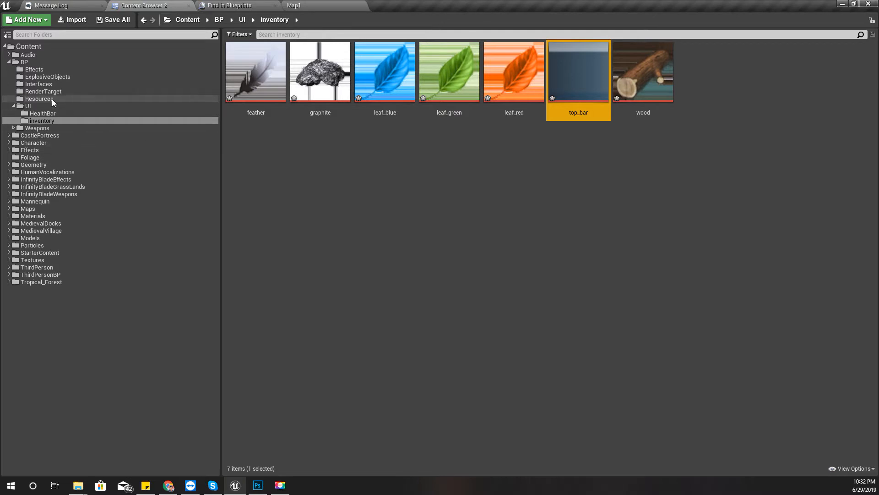
# Open the Wdg_Hud widget from the BP/UI folder and examine its health bar and element layout
pyautogui.click(43, 65)
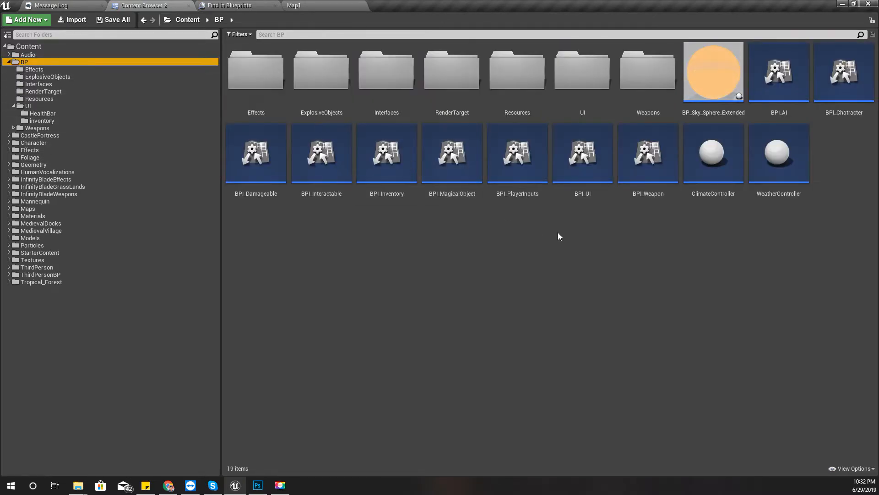
pyautogui.doubleClick(589, 76)
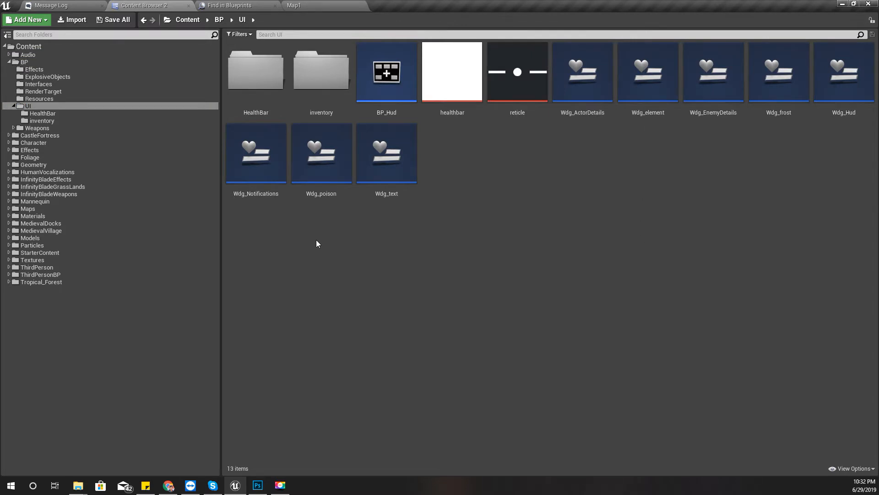
pyautogui.doubleClick(853, 74)
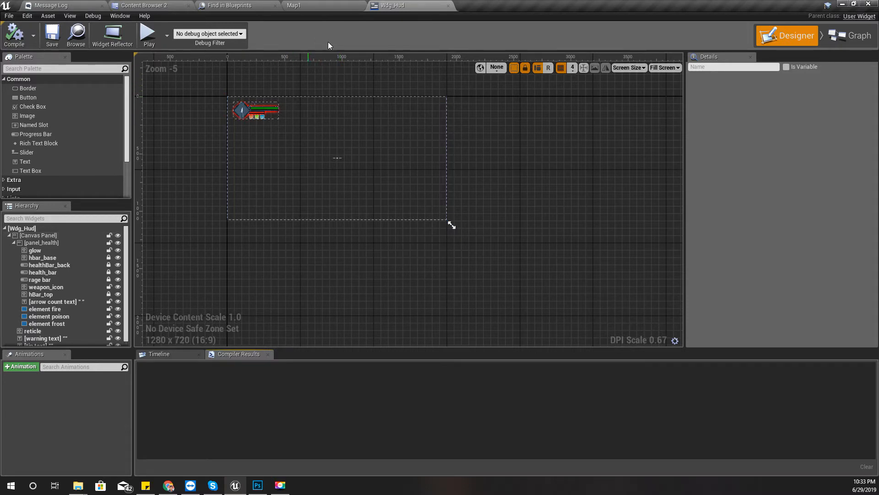
pyautogui.scroll(5, 263, 112)
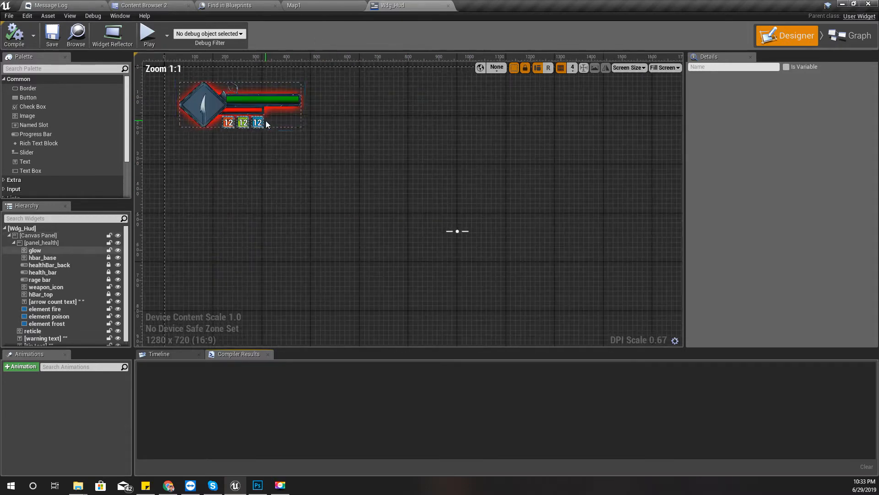
pyautogui.scroll(-3, 269, 171)
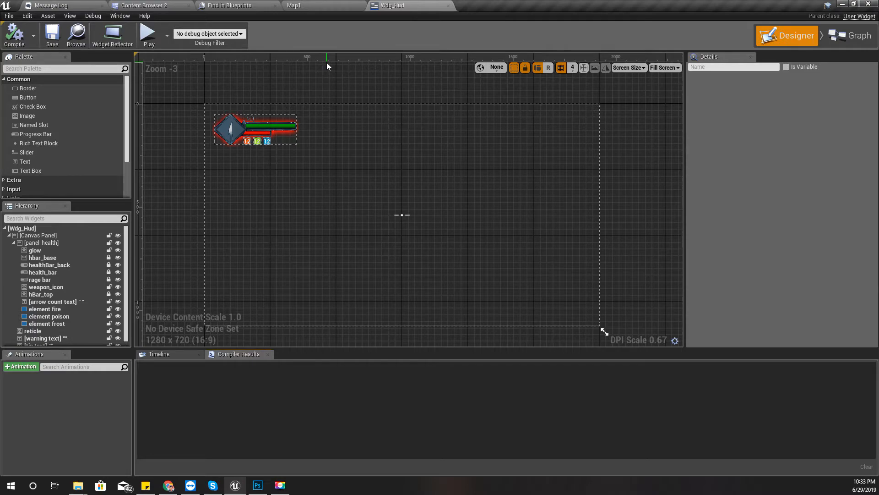
# Create a Widget Blueprint named Wdg_inventory in the BP/UI folder and open it in the designer
pyautogui.click(298, 5)
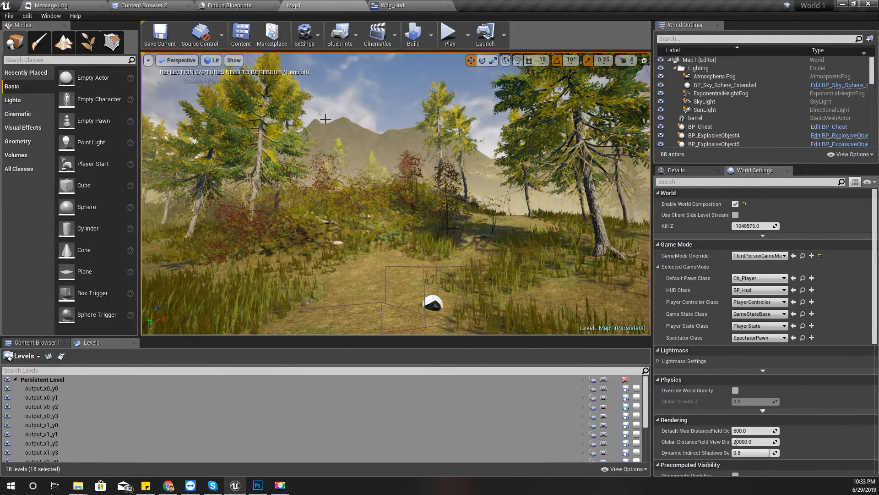
pyautogui.click(146, 5)
pyautogui.click(598, 202)
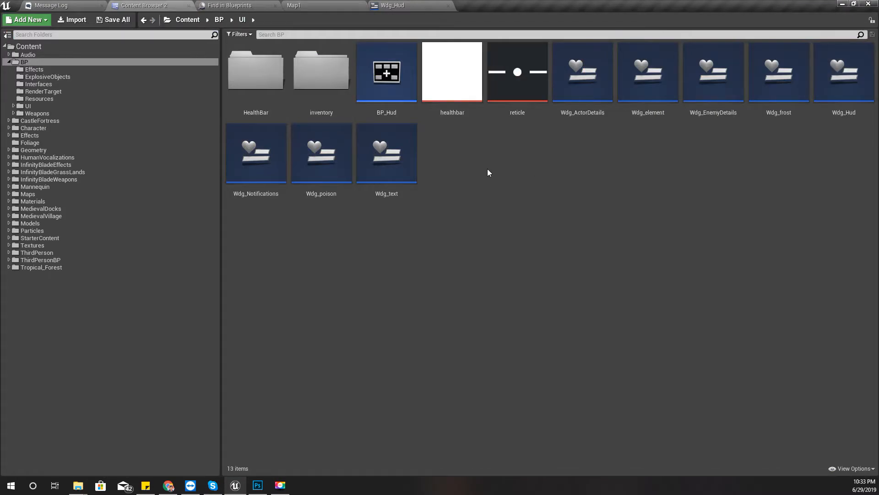
pyautogui.rightClick(484, 167)
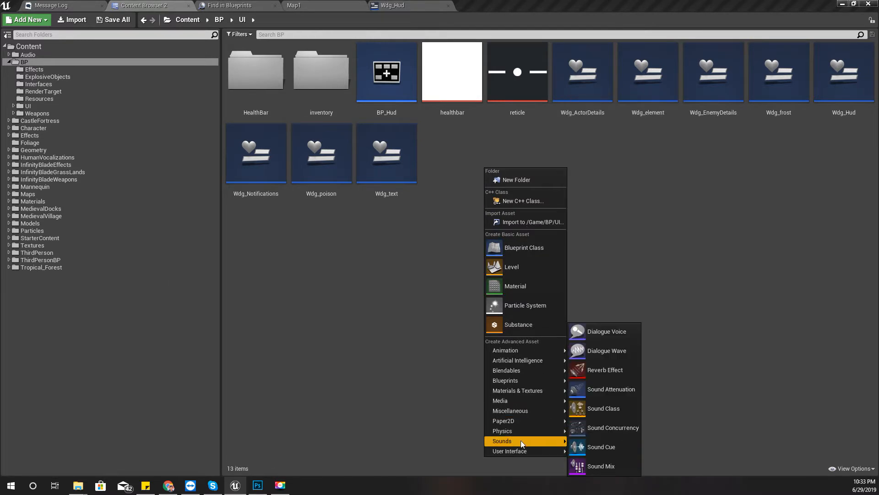
pyautogui.moveTo(519, 449)
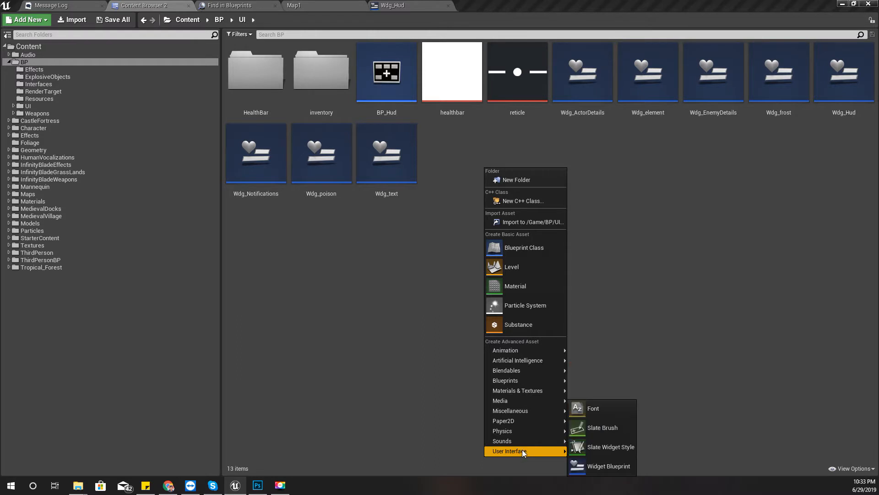
pyautogui.click(607, 464)
pyautogui.write('Wdg_')
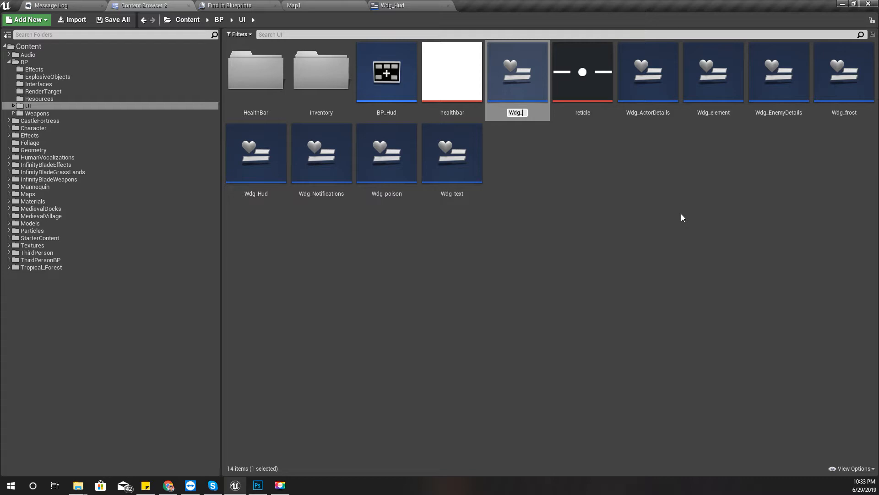
pyautogui.write('inventory')
pyautogui.press('Return')
pyautogui.press('Return')
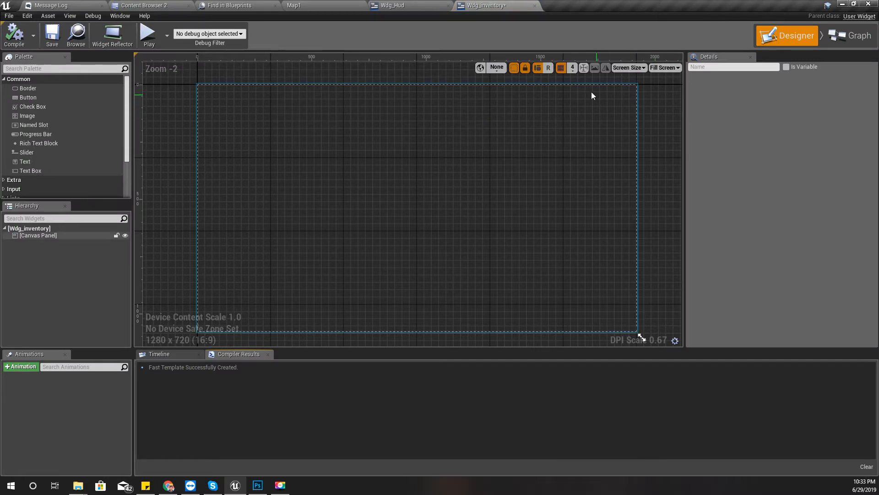
# Inspect the top_bar and feather textures from the BP/UI/inventory folder and close them, along with the Find in Blueprints window
pyautogui.click(145, 5)
pyautogui.doubleClick(319, 87)
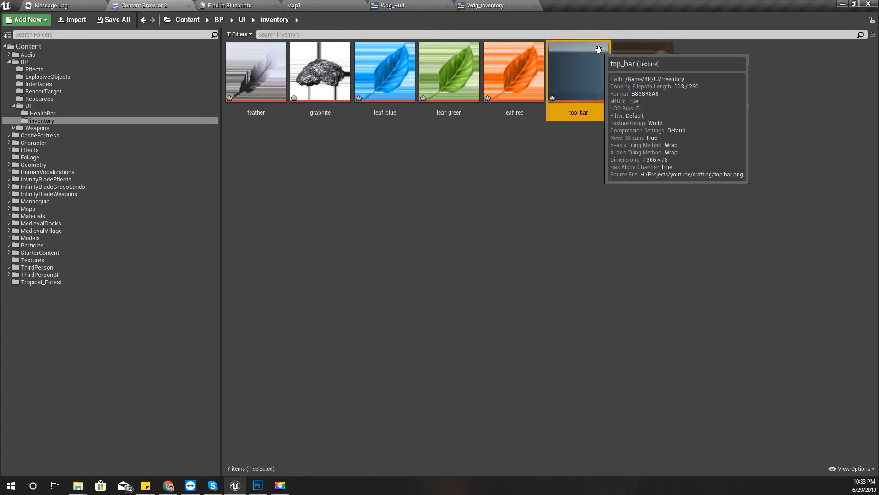
pyautogui.doubleClick(578, 87)
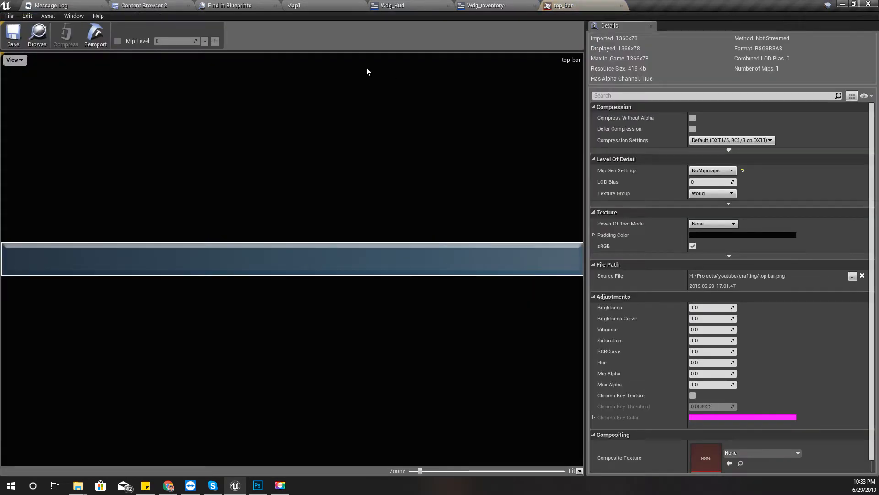
pyautogui.click(178, 5)
pyautogui.click(275, 6)
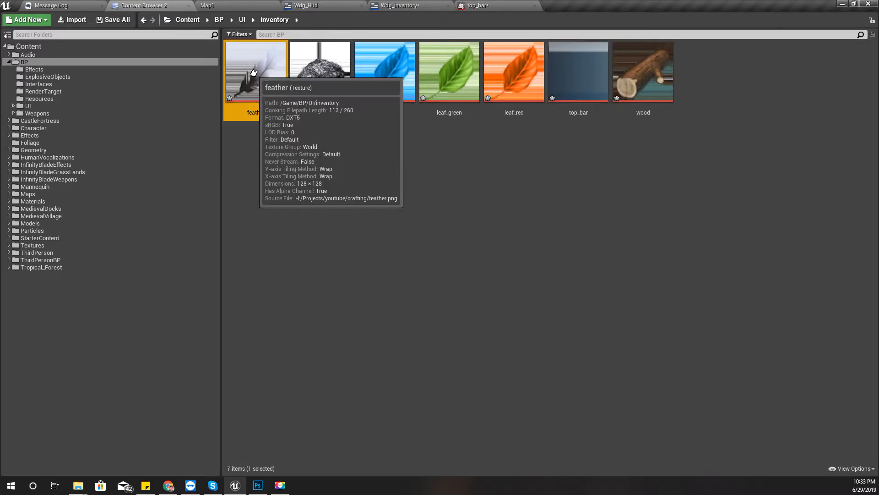
pyautogui.doubleClick(255, 74)
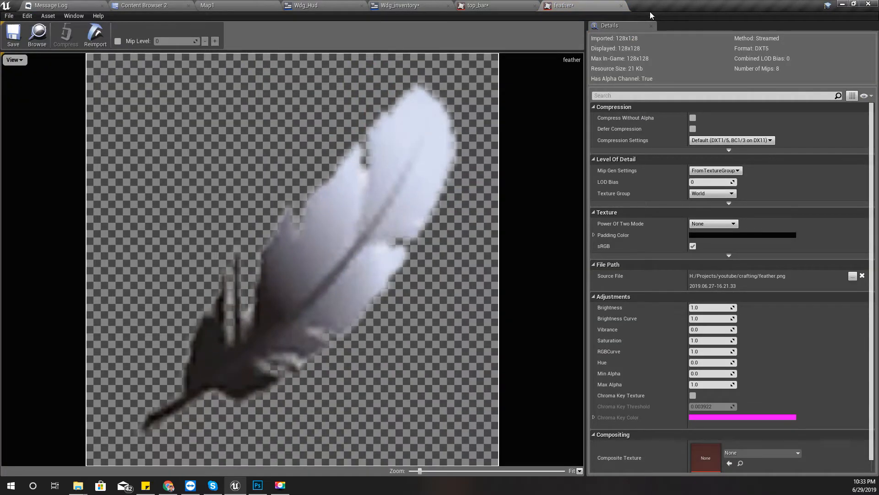
pyautogui.click(621, 5)
pyautogui.click(537, 5)
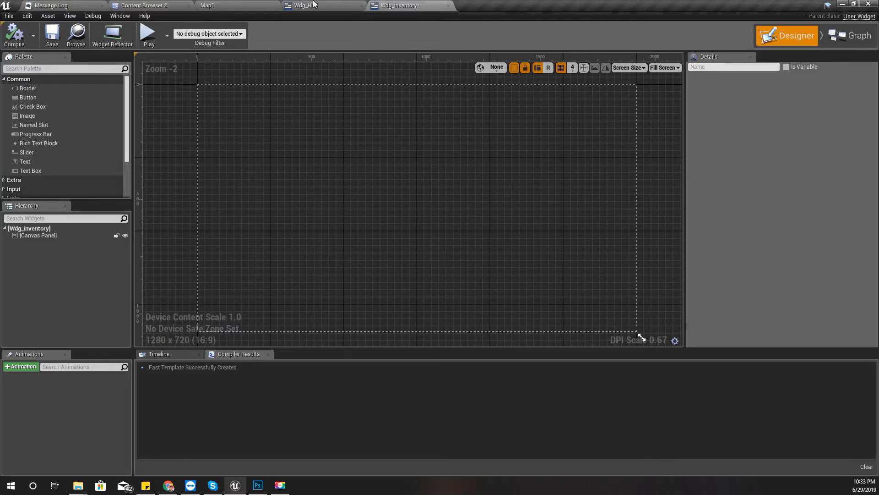
pyautogui.click(275, 6)
pyautogui.click(306, 5)
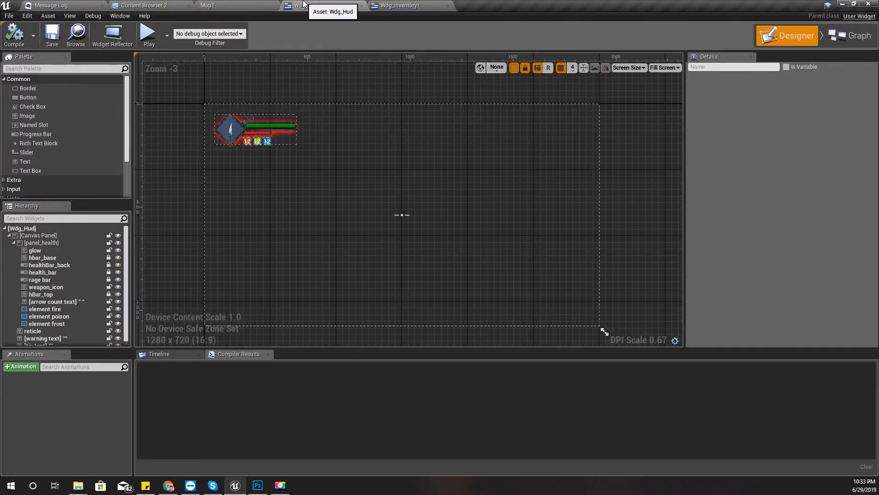
pyautogui.click(394, 5)
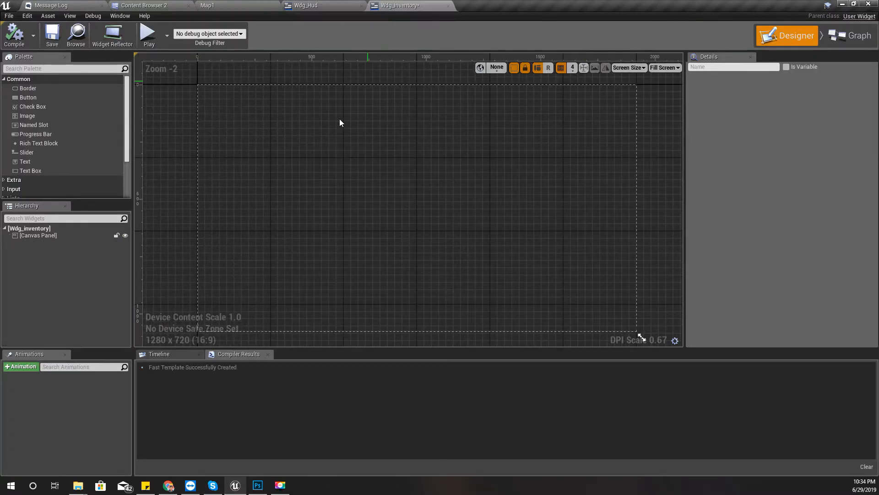
# Place the top_bar texture from the inventory folder as an image on the Wdg_inventory canvas at about X 436, Y 536
pyautogui.click(214, 5)
pyautogui.click(145, 5)
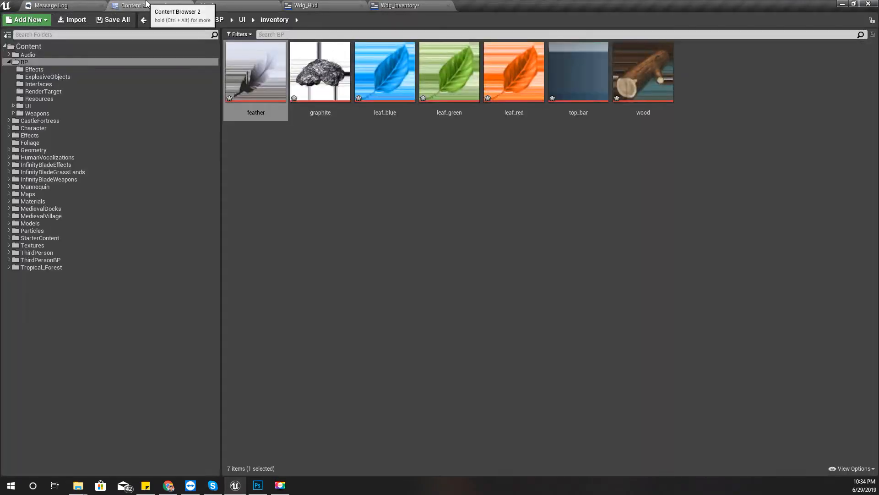
pyautogui.click(650, 131)
pyautogui.click(578, 66)
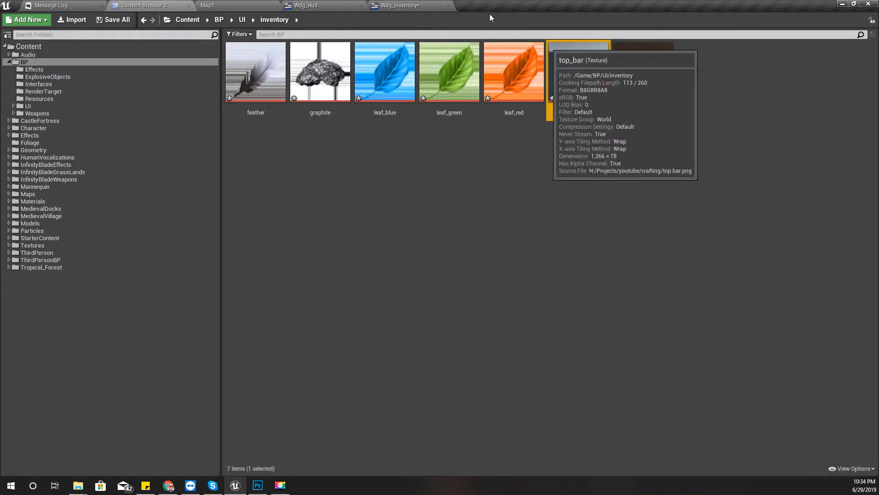
pyautogui.moveTo(576, 99); pyautogui.dragTo(301, 210)
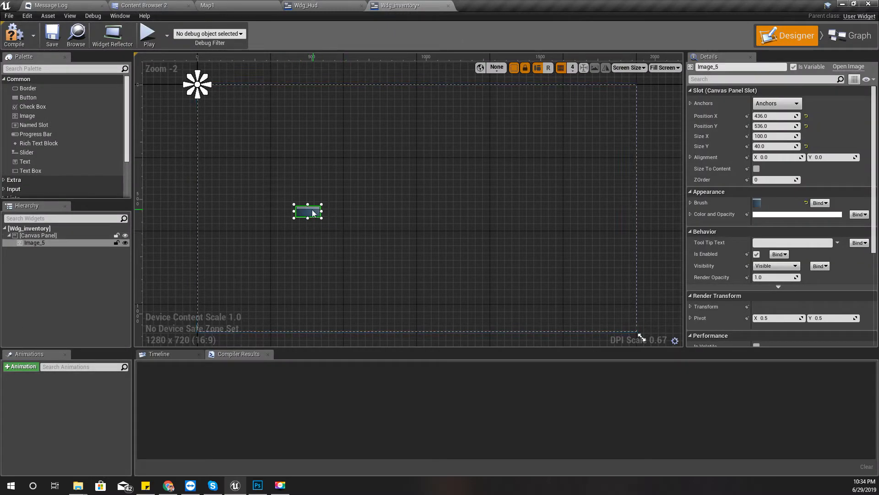
# Move the top bar image to the canvas's upper-left edge, widen it to the full canvas width, and anchor it to the top with horizontal stretch
pyautogui.moveTo(309, 213); pyautogui.dragTo(210, 106)
pyautogui.scroll(4, 211, 107)
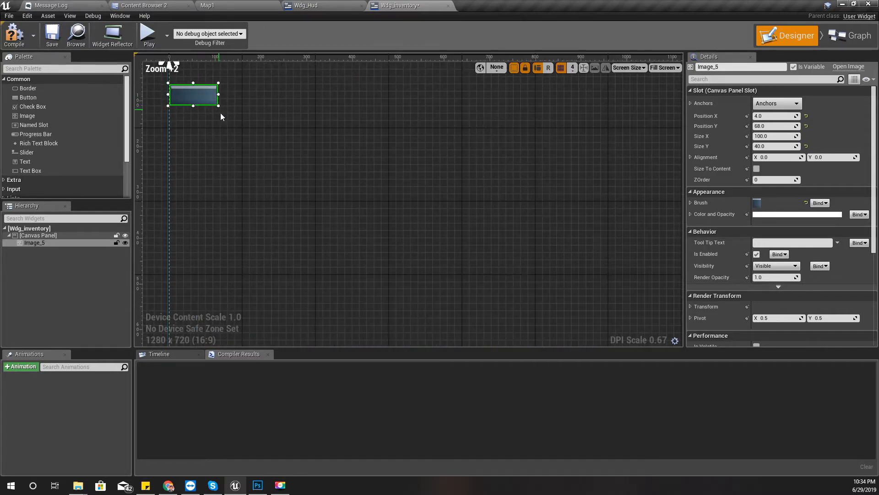
pyautogui.scroll(-5, 221, 117)
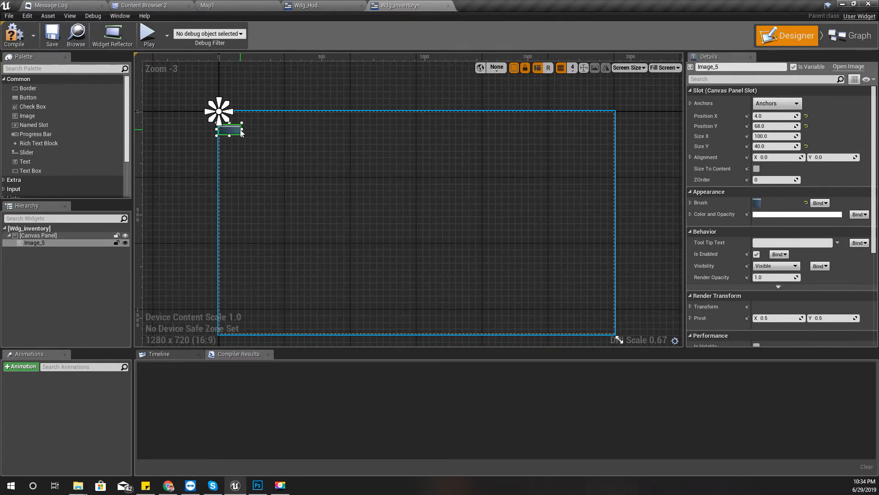
pyautogui.moveTo(240, 130); pyautogui.dragTo(614, 191)
pyautogui.click(774, 106)
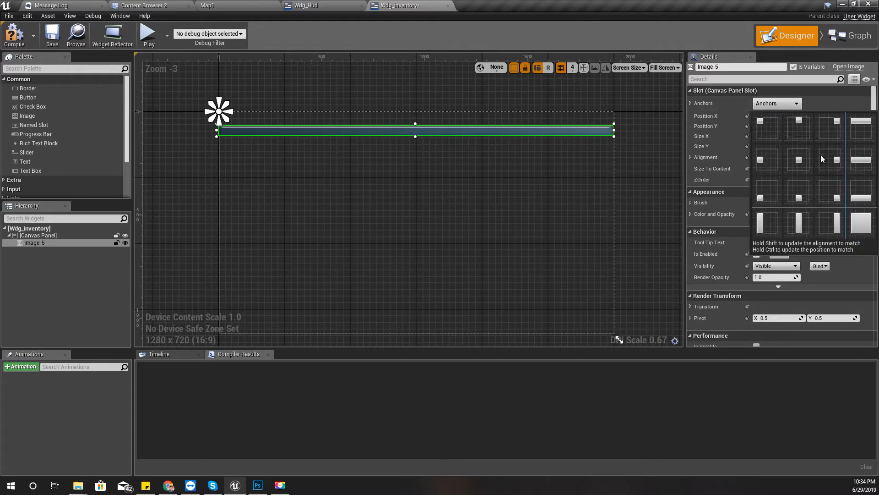
pyautogui.click(861, 121)
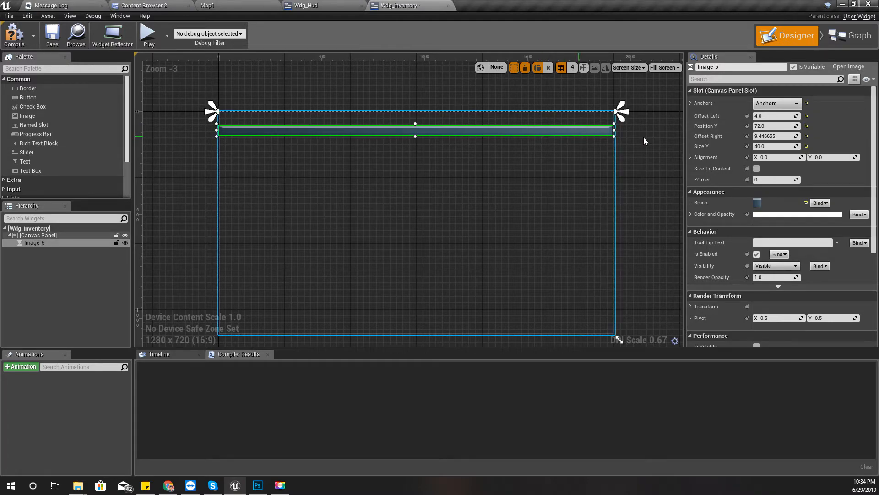
# Set the top bar image's Offset Right and Offset Left to 0
pyautogui.click(786, 137)
pyautogui.write('0')
pyautogui.press('Return')
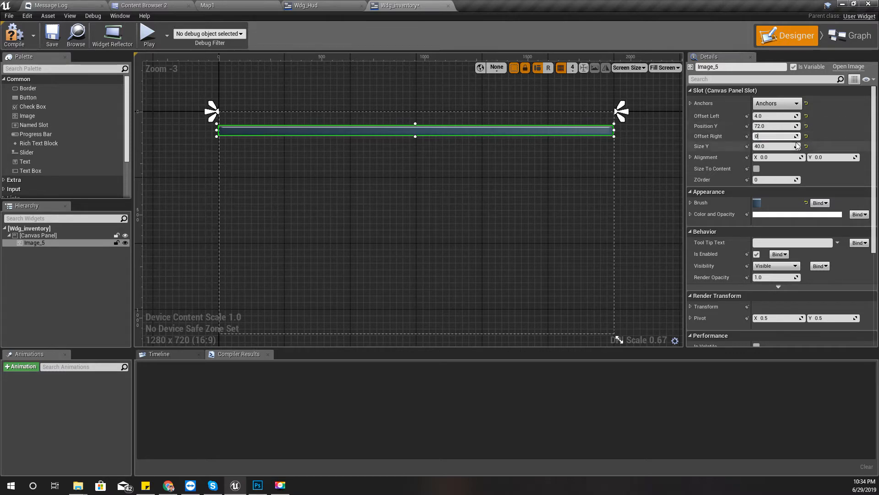
pyautogui.click(781, 117)
pyautogui.press('Return')
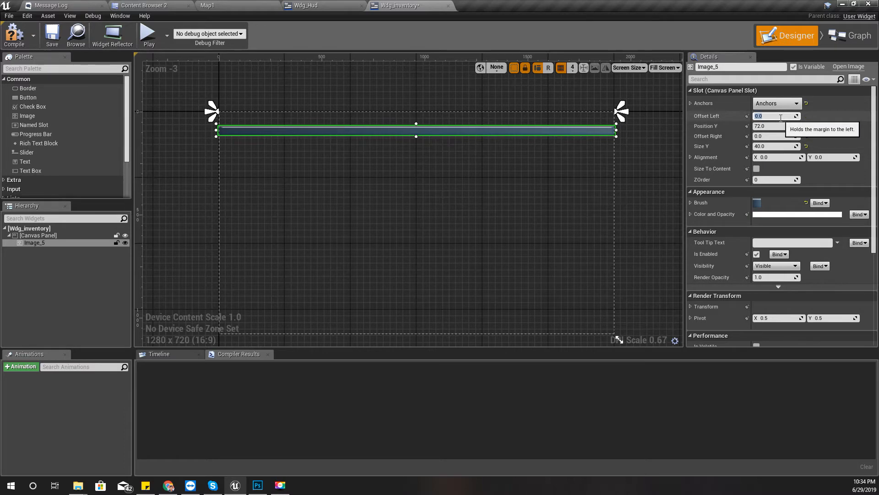
# Set the top bar image's Size Y to 100 and its Position Y to 50
pyautogui.click(782, 146)
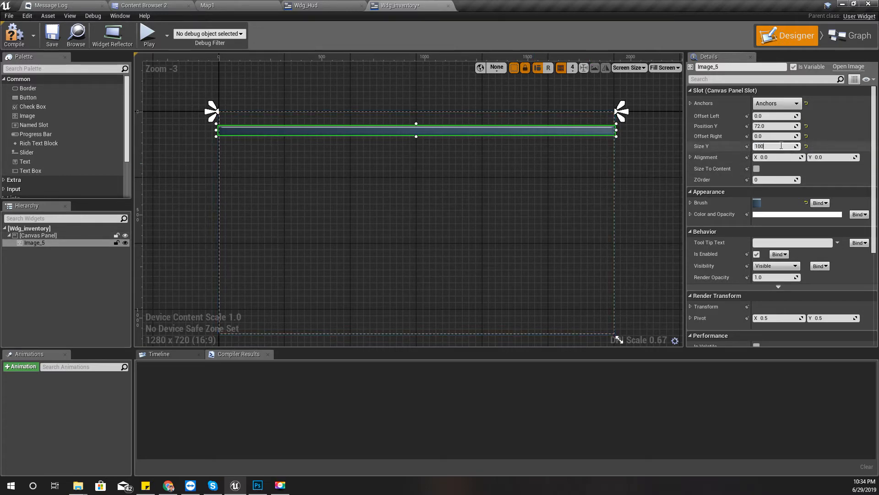
pyautogui.press('Return')
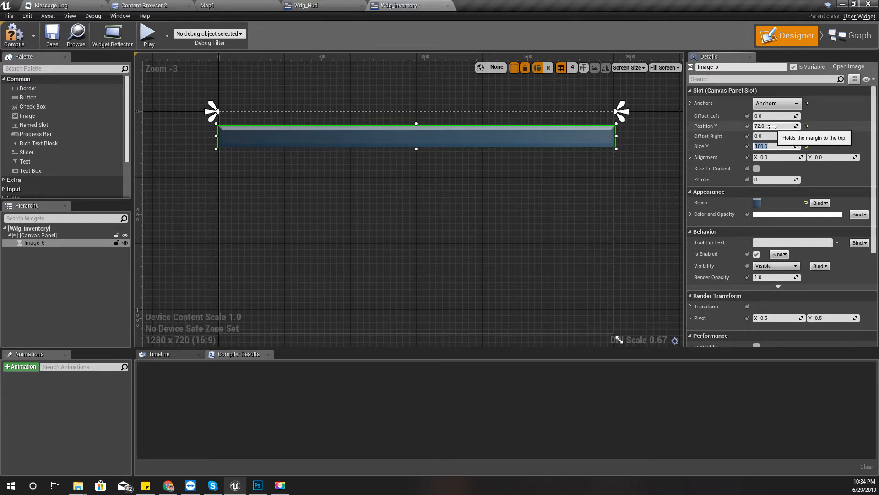
pyautogui.click(772, 127)
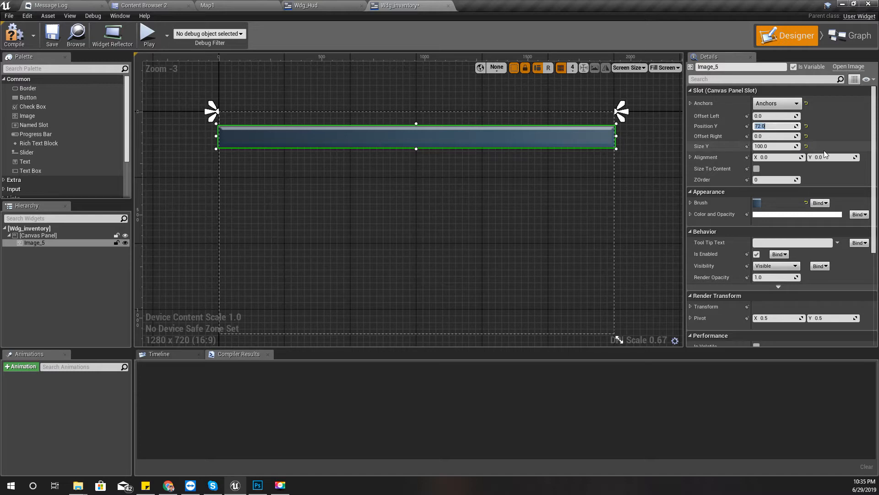
pyautogui.write('50')
pyautogui.press('Return')
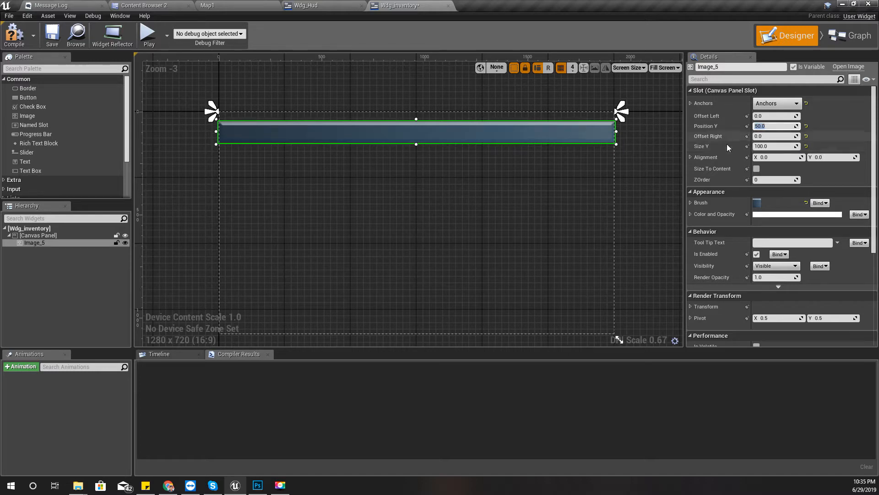
pyautogui.click(468, 181)
pyautogui.hotkey('alt', 'Tab')
pyautogui.hotkey('alt', 'Tab')
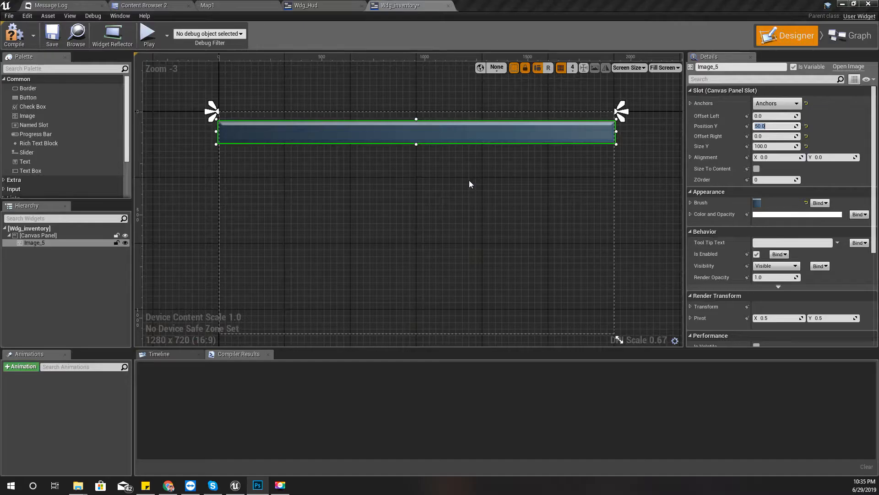
pyautogui.scroll(-2, 555, 239)
pyautogui.click(622, 209)
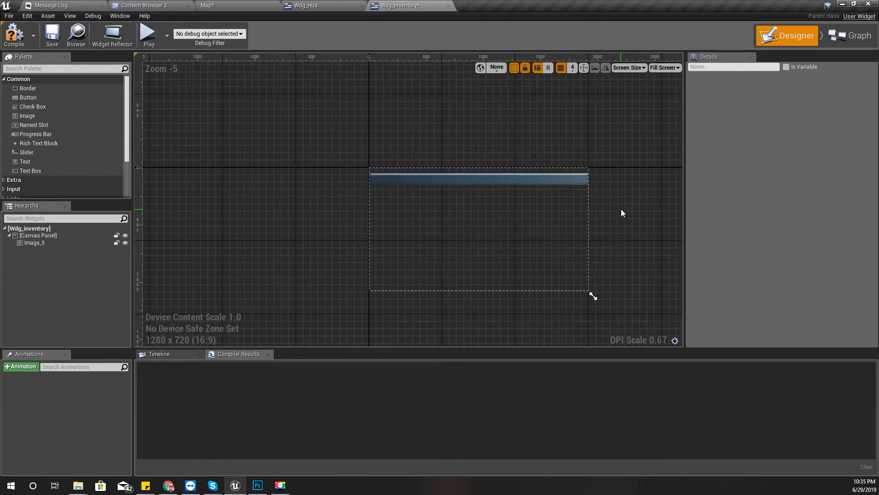
pyautogui.click(554, 213)
pyautogui.scroll(1, 553, 213)
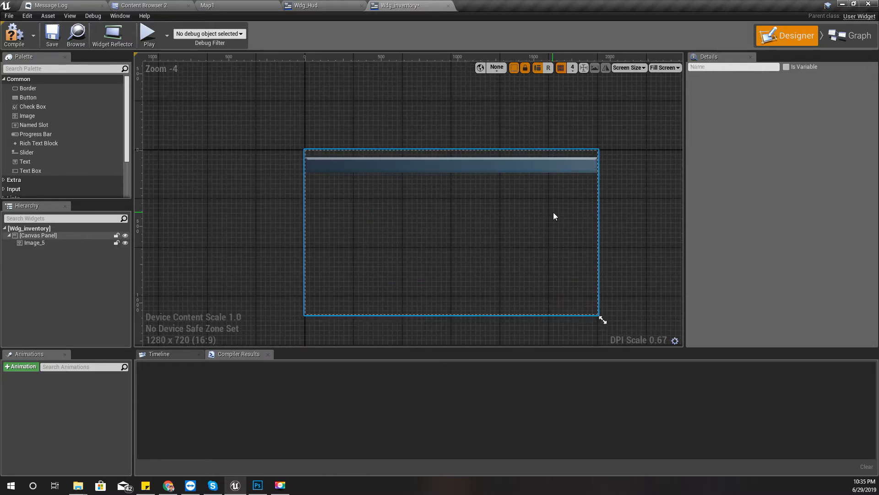
# Rename the bar image in the widget hierarchy as top bar
pyautogui.click(51, 243)
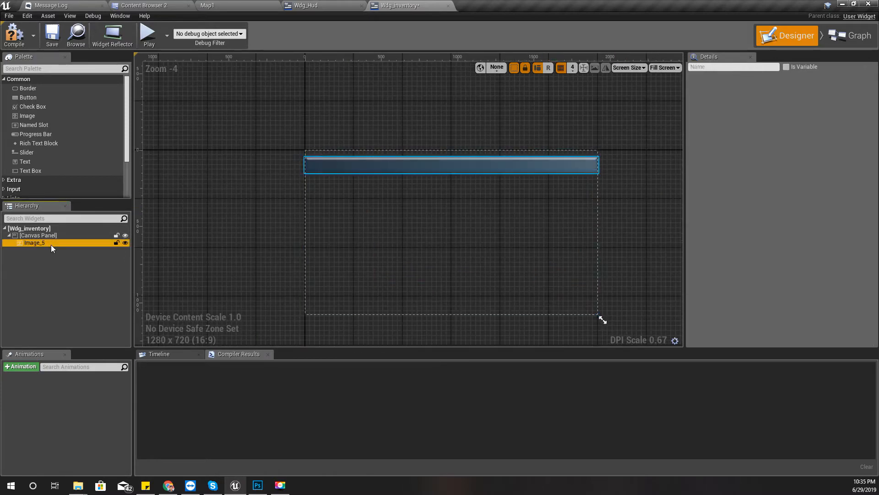
pyautogui.click(51, 243)
pyautogui.write('top bar')
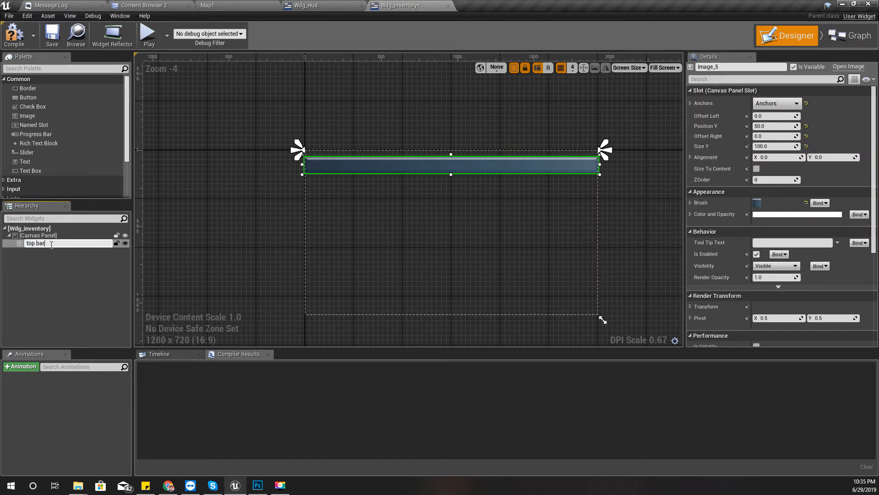
pyautogui.press('Return')
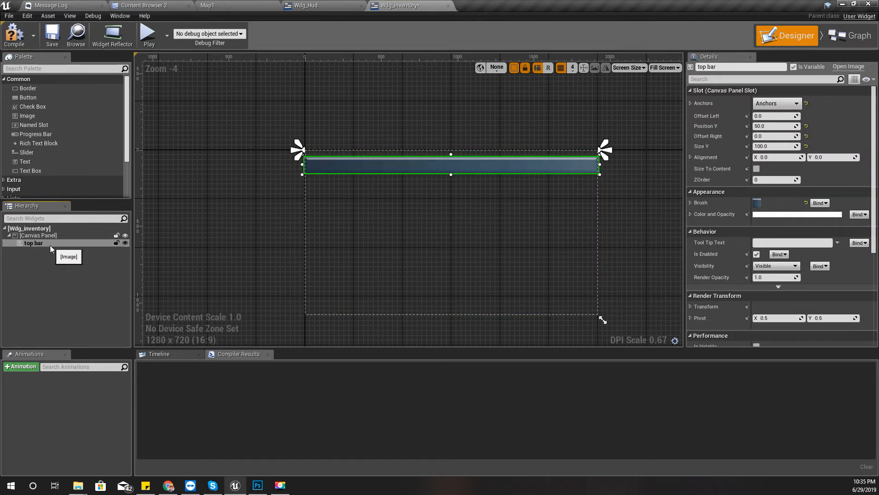
# Switch to the Photoshop crafting menu mockup, examine the resource icons and counts on its top bar, and return to the Unreal widget
pyautogui.hotkey('alt', 'Tab')
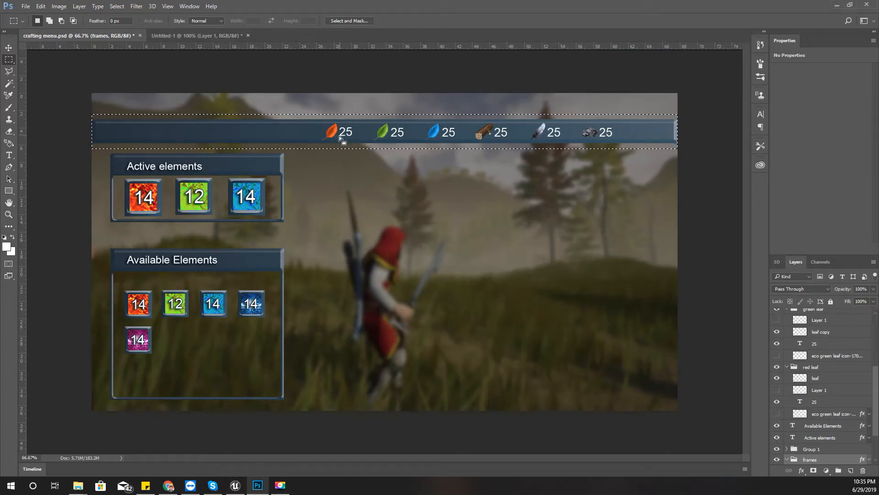
pyautogui.hotkey('alt', 'Tab')
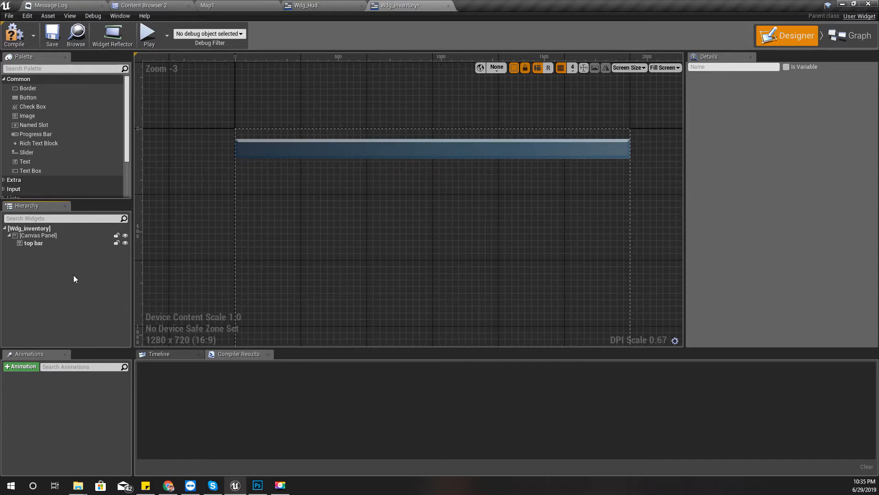
pyautogui.hotkey('alt', 'Tab')
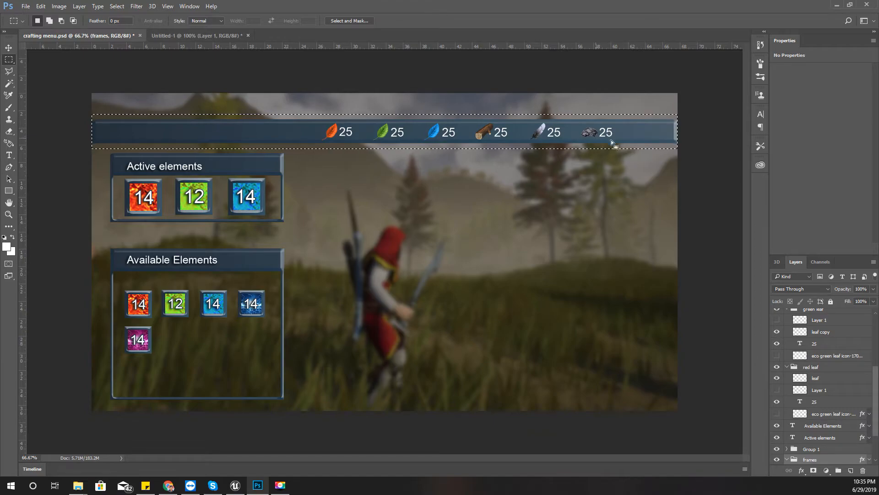
pyautogui.hotkey('alt', 'Tab')
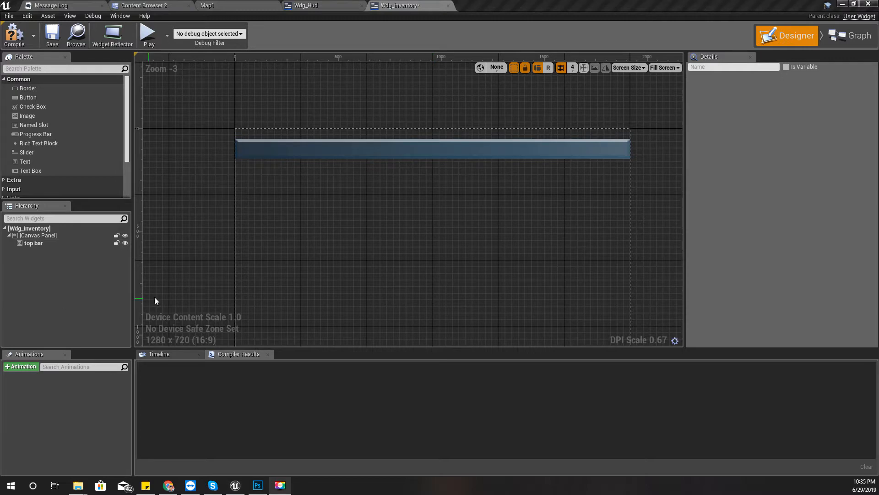
pyautogui.click(40, 243)
pyautogui.click(41, 265)
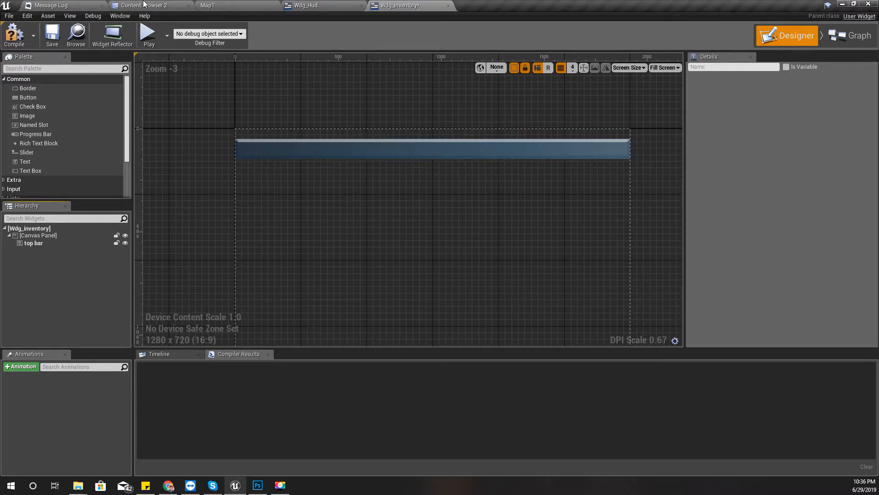
# Place the leaf_red texture from the inventory folder as an image on the Wdg_inventory canvas at about X 116, Y 168
pyautogui.click(179, 7)
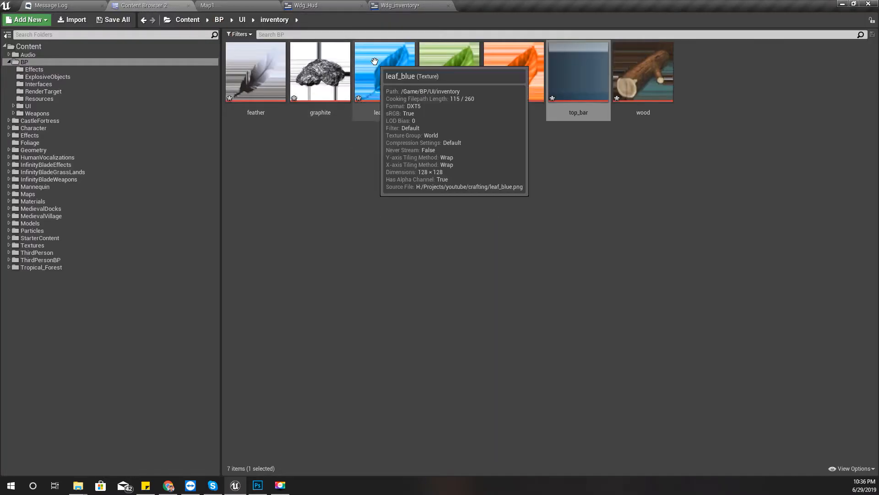
pyautogui.moveTo(383, 75); pyautogui.dragTo(382, 238)
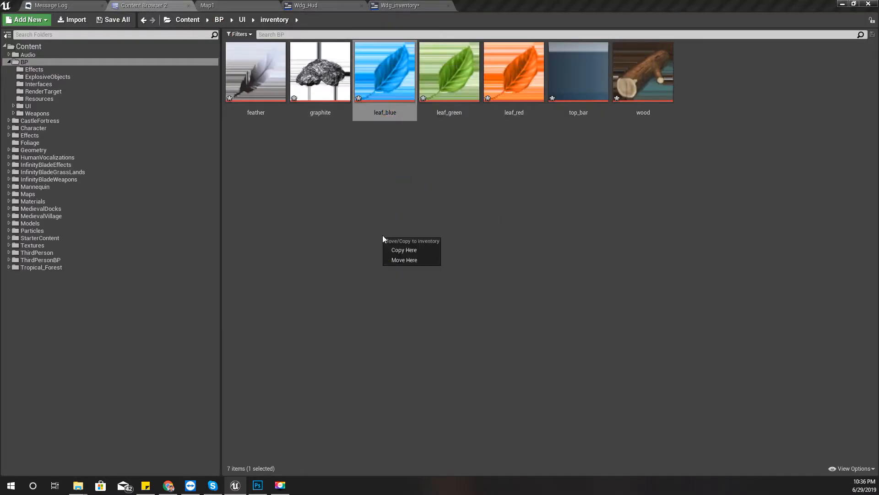
pyautogui.click(354, 216)
pyautogui.hotkey('alt', 'Tab')
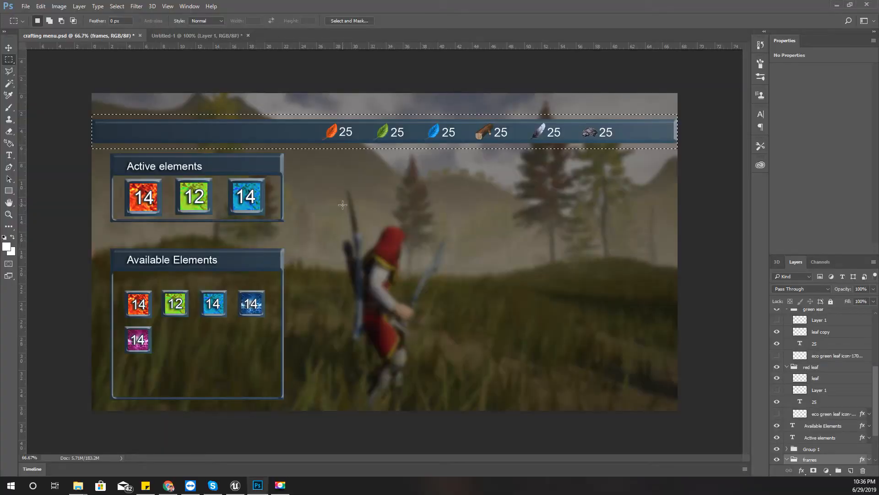
pyautogui.hotkey('alt', 'Tab')
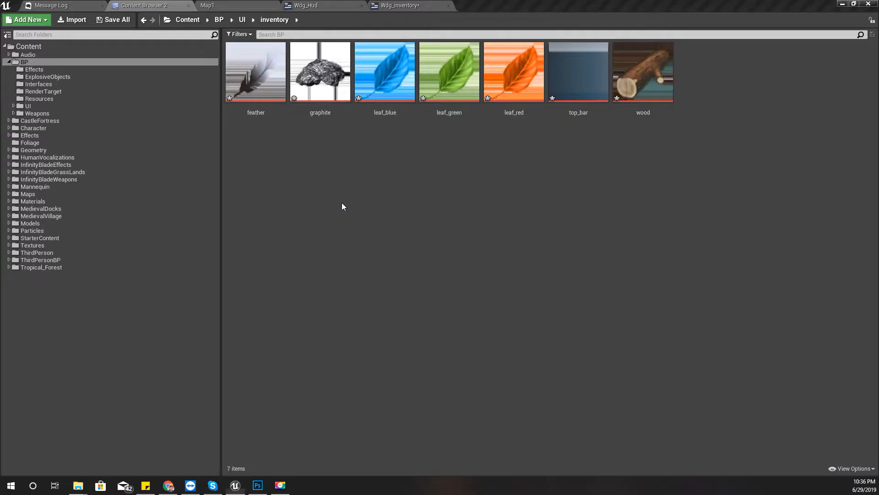
pyautogui.moveTo(511, 56); pyautogui.dragTo(263, 162)
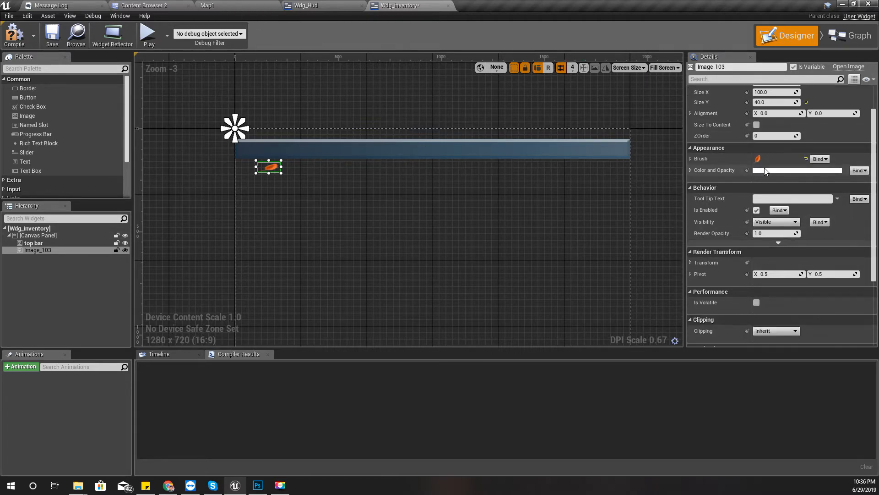
# Set the red leaf image's Position Y to 100 and its Size Y to 100
pyautogui.scroll(-2, 765, 171)
pyautogui.scroll(-2, 766, 170)
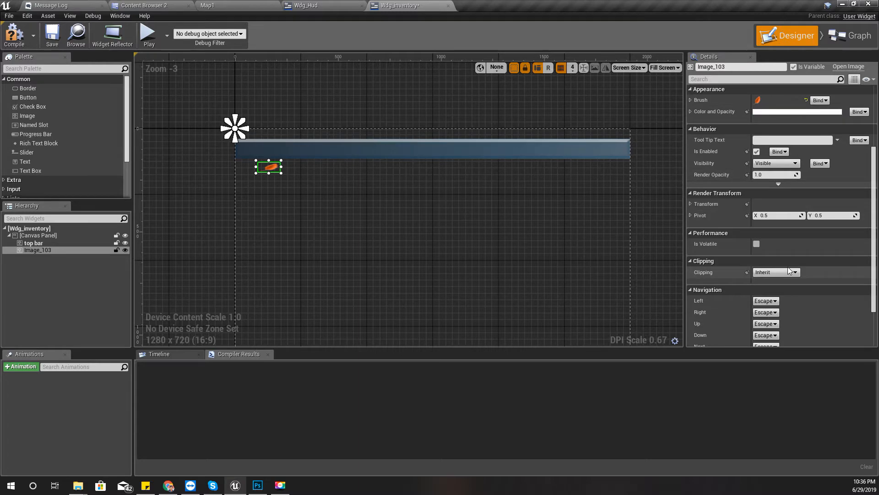
pyautogui.scroll(-2, 800, 235)
pyautogui.scroll(6, 802, 234)
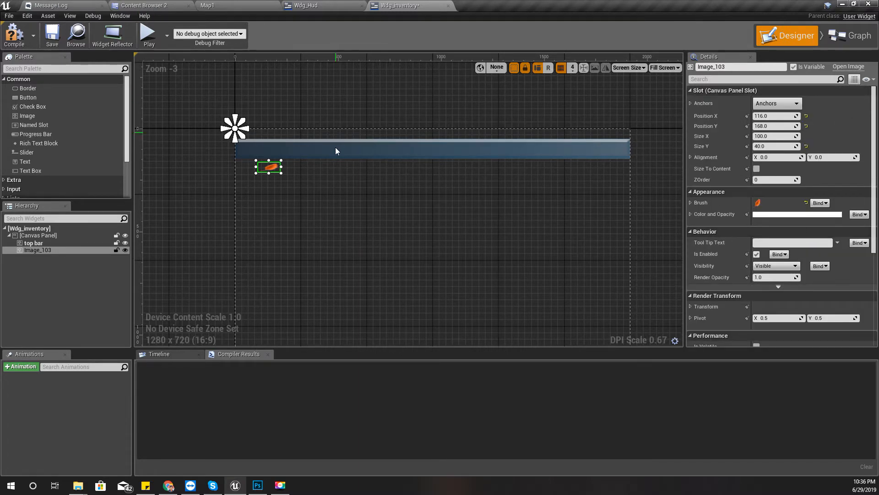
pyautogui.click(774, 126)
pyautogui.write('1')
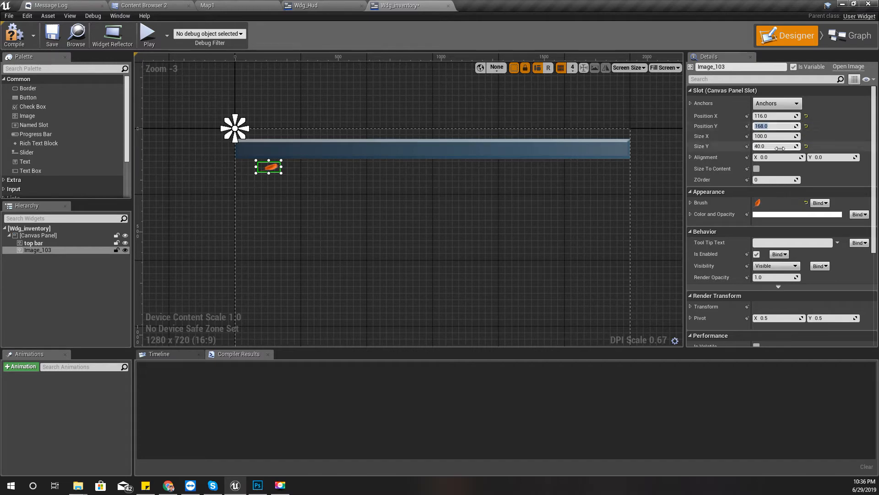
pyautogui.write('00')
pyautogui.press('Return')
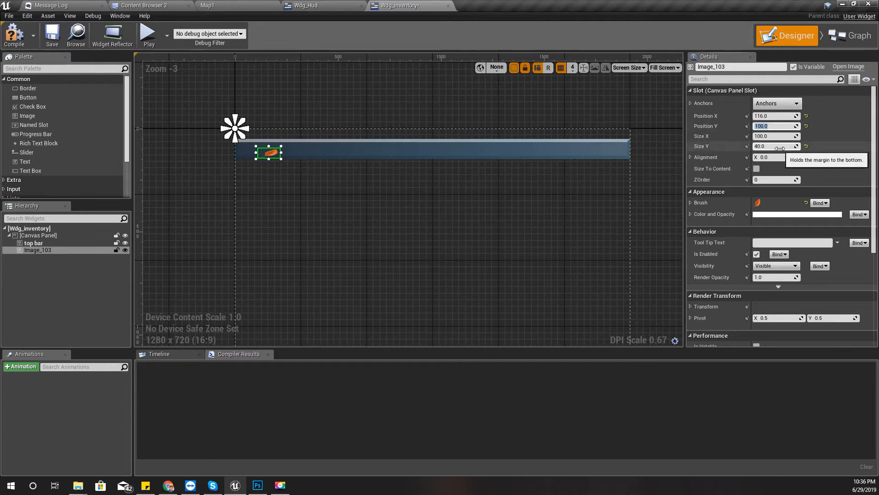
pyautogui.press('Tab')
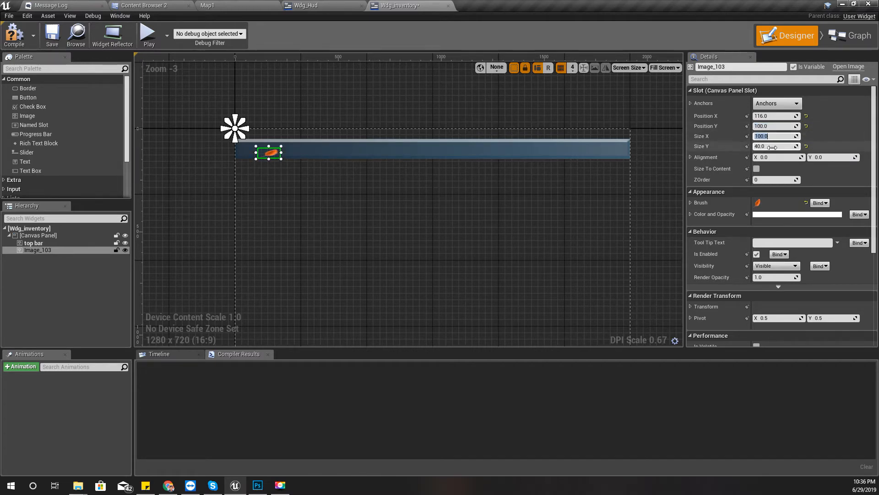
pyautogui.click(773, 146)
pyautogui.write('100')
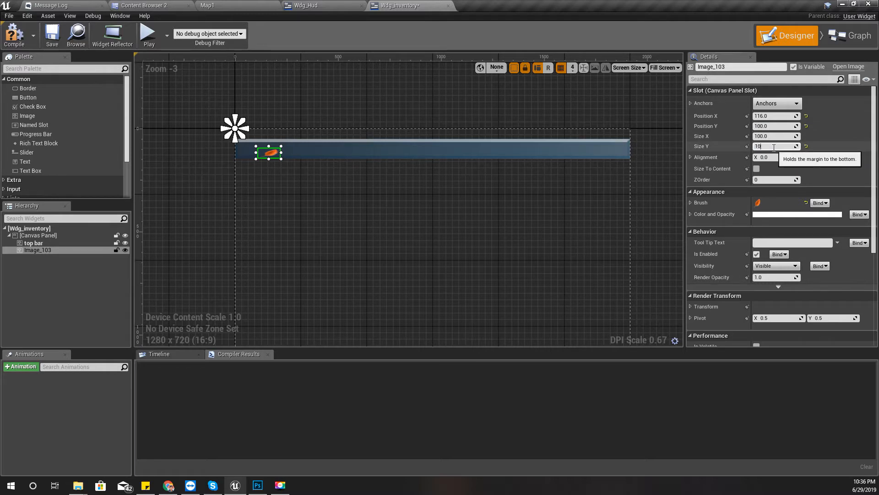
pyautogui.press('Return')
# Set the red leaf image's size to 80 by 80 and position it on the top bar at about X 456, Y 64
pyautogui.scroll(2, 278, 144)
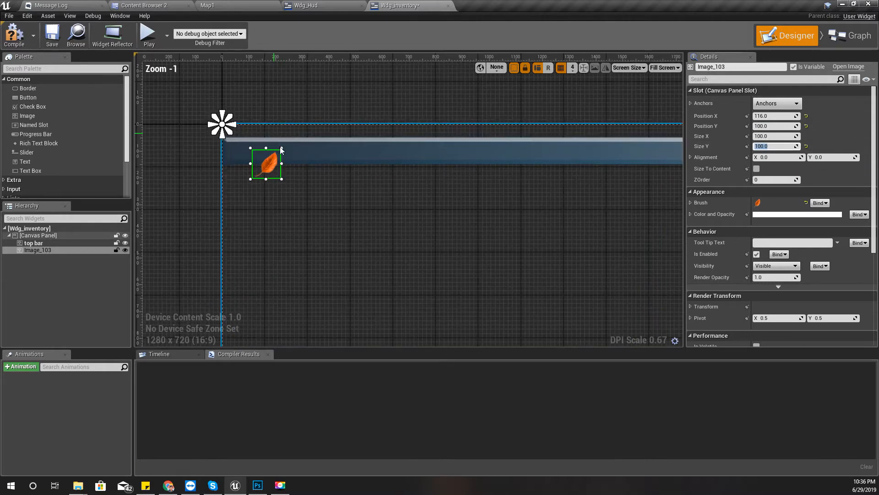
pyautogui.moveTo(259, 160); pyautogui.dragTo(353, 150)
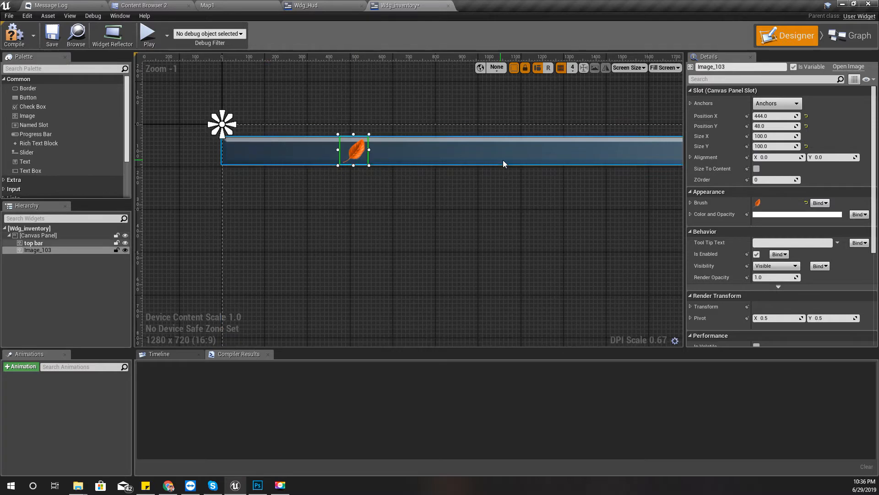
pyautogui.click(788, 137)
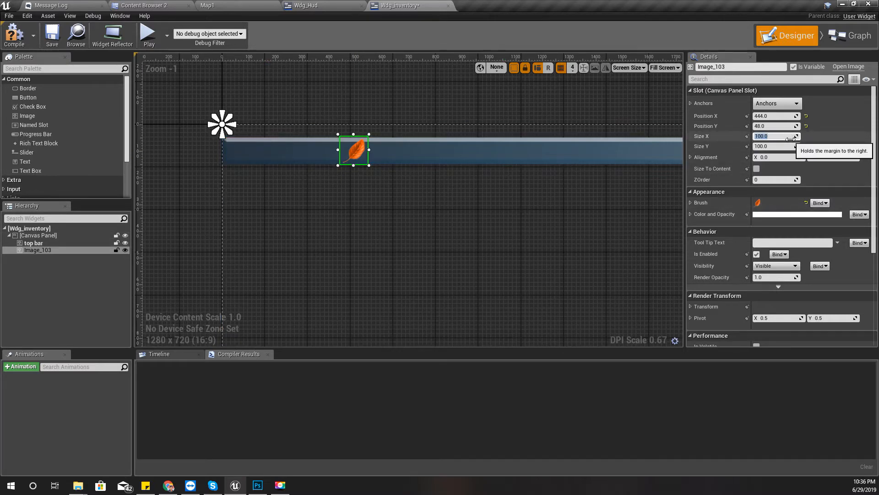
pyautogui.write('80')
pyautogui.press('Tab')
pyautogui.write('80')
pyautogui.press('Return')
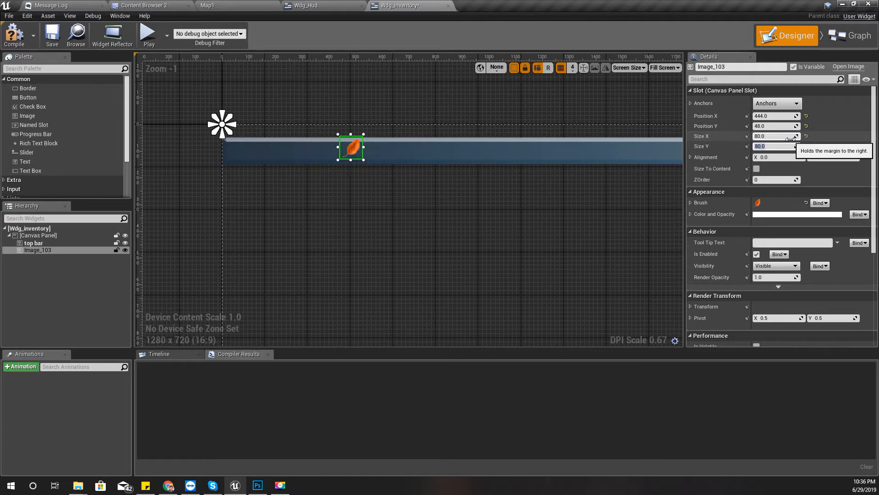
pyautogui.moveTo(352, 152); pyautogui.dragTo(356, 150)
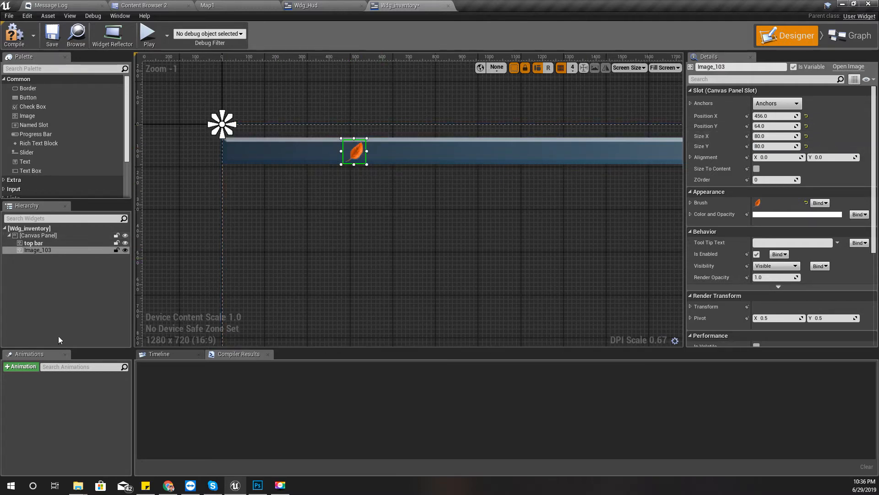
# Rename the red leaf image in the widget hierarchy as red_leaf_img
pyautogui.click(40, 248)
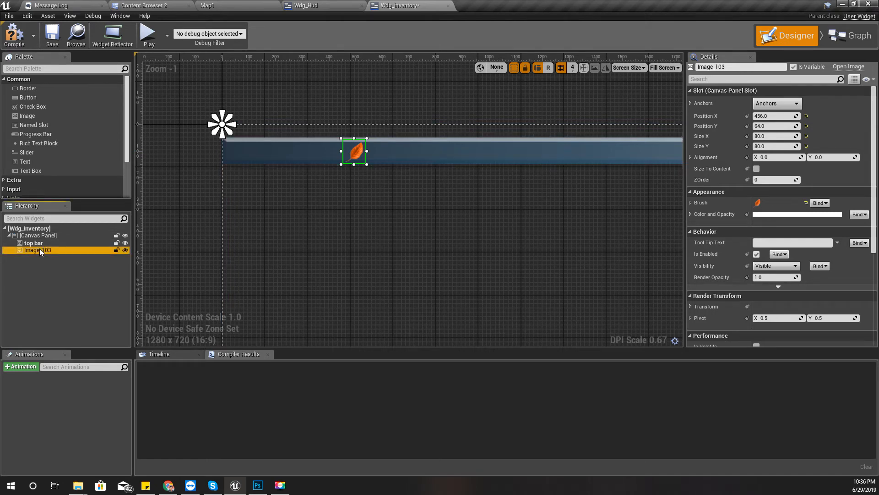
pyautogui.click(40, 248)
pyautogui.write('red_leaf_im')
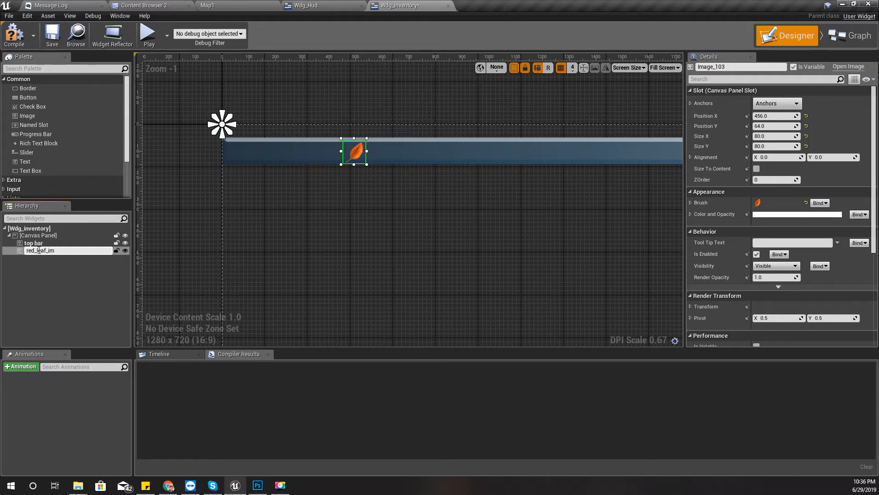
pyautogui.write('g')
pyautogui.press('Return')
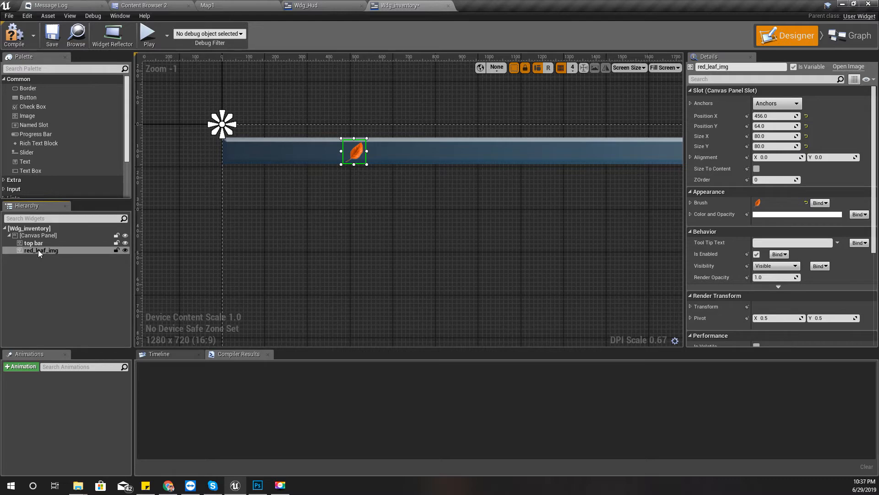
pyautogui.moveTo(54, 249)
pyautogui.mouseDown()
pyautogui.moveTo(54, 240)
pyautogui.moveTo(42, 242)
pyautogui.mouseUp()
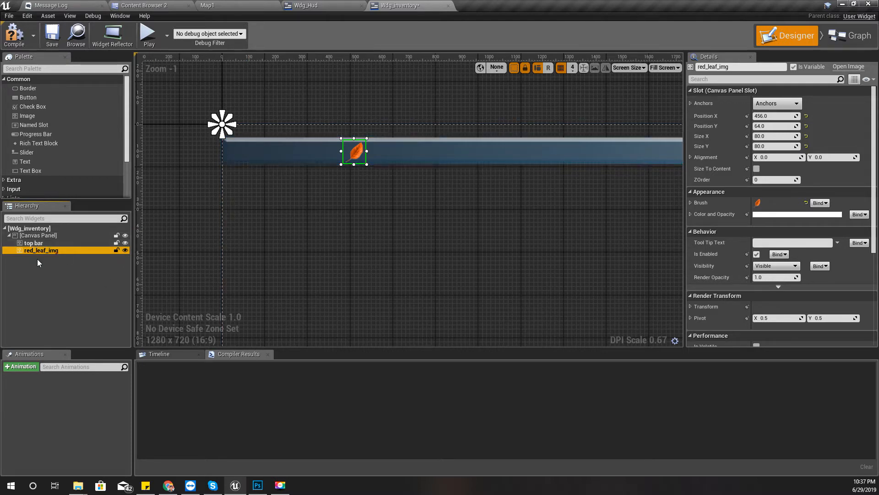
pyautogui.rightClick(31, 230)
pyautogui.click(44, 313)
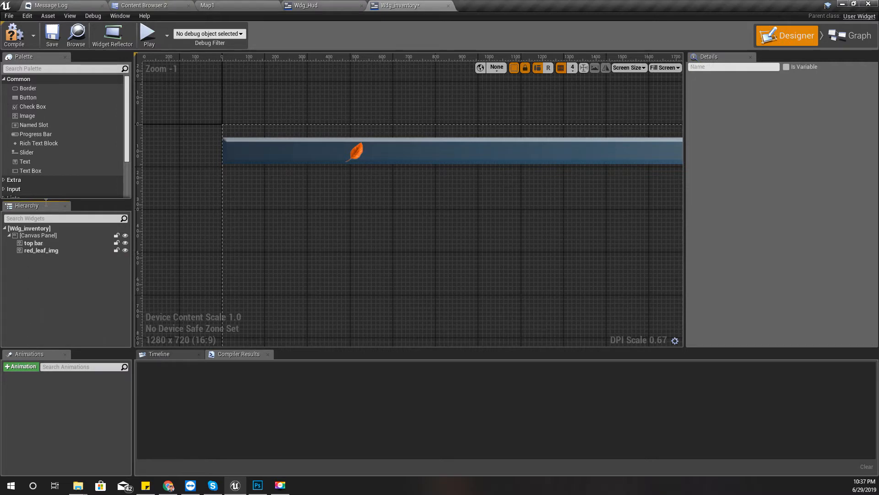
# Add a Horizontal Box panel to the Canvas Panel in the widget hierarchy
pyautogui.scroll(-3, 50, 106)
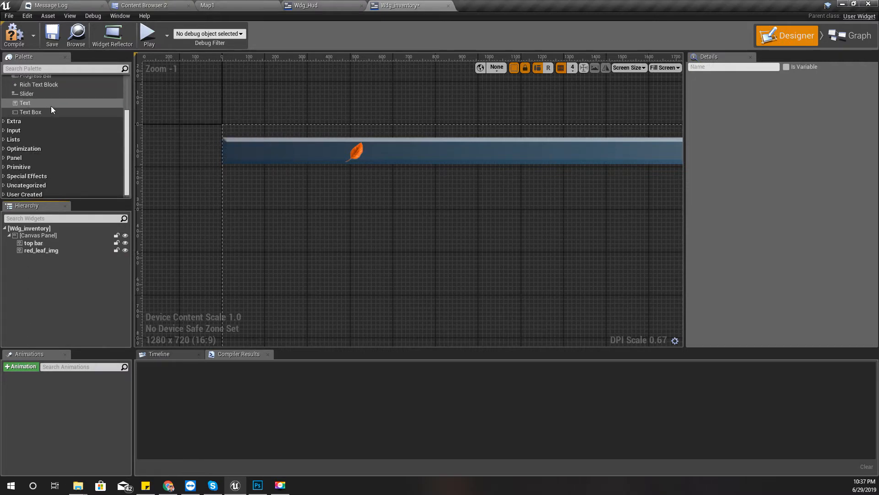
pyautogui.click(18, 158)
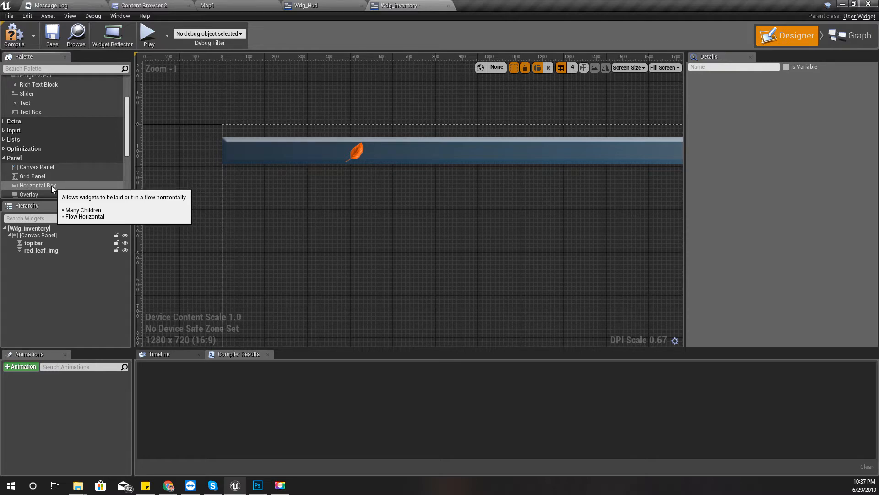
pyautogui.moveTo(48, 185); pyautogui.dragTo(37, 260)
pyautogui.click(35, 256)
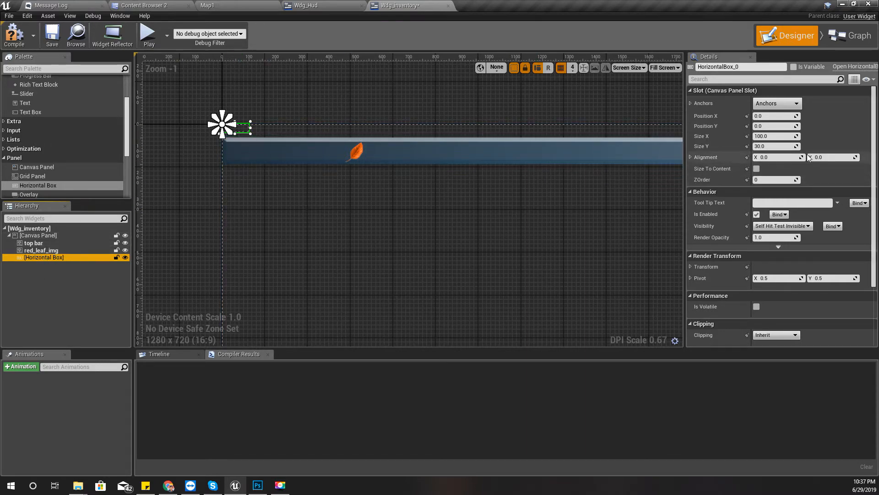
# Anchor the horizontal box to stretch along the top with Offset Right 0, and fit it over the bar at about Position Y 67, Size Y 66
pyautogui.click(772, 105)
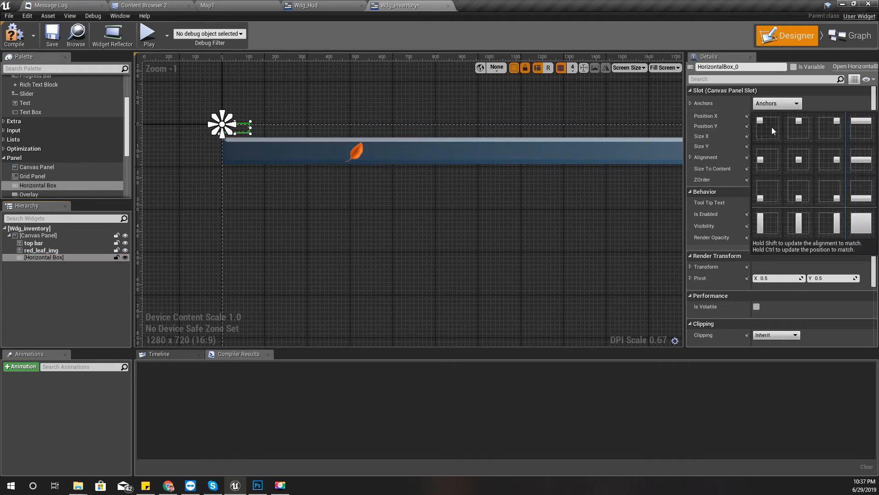
pyautogui.click(858, 131)
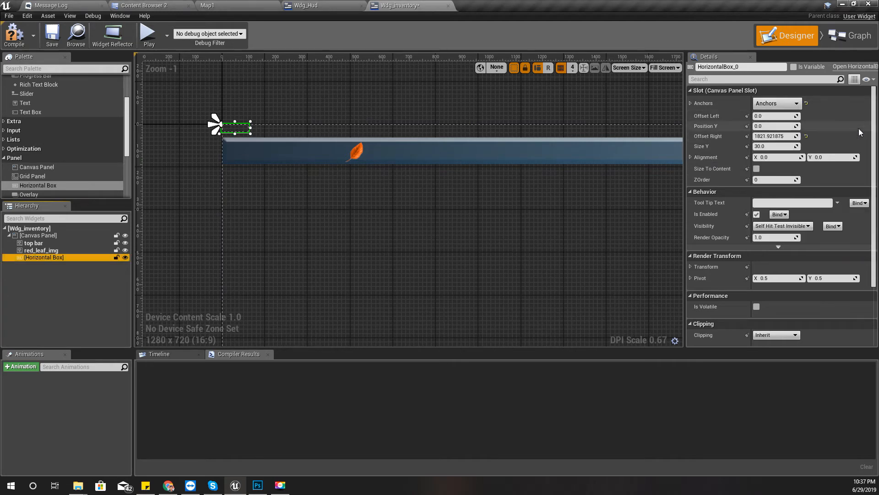
pyautogui.click(781, 137)
pyautogui.write('0')
pyautogui.press('Return')
pyautogui.moveTo(478, 134); pyautogui.dragTo(478, 161)
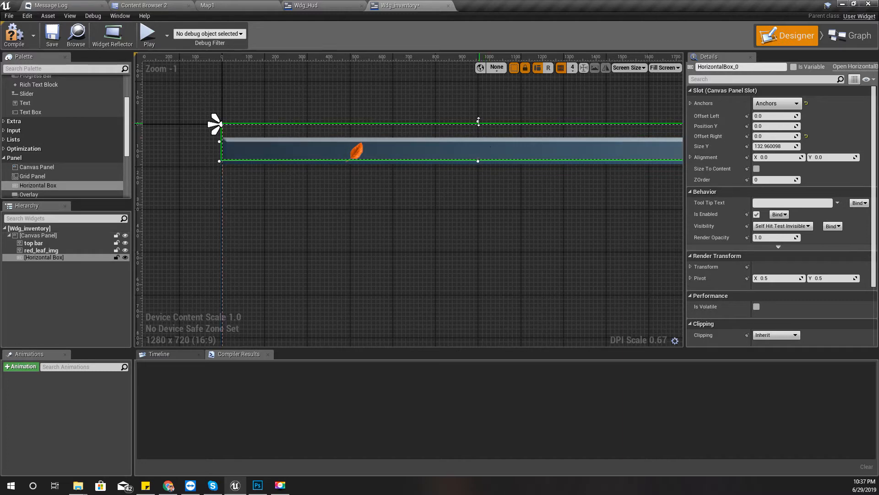
pyautogui.moveTo(478, 123); pyautogui.dragTo(478, 139)
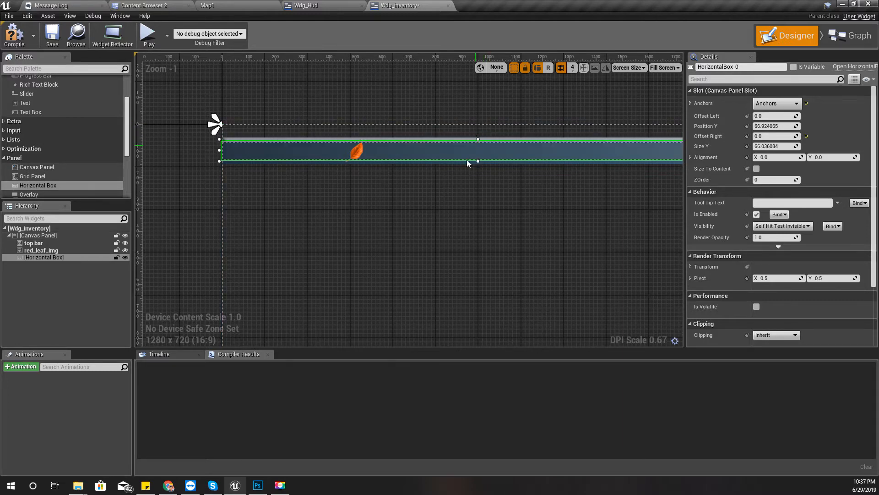
# Nest red_leaf_img inside the horizontal box in the widget hierarchy
pyautogui.moveTo(42, 251); pyautogui.dragTo(45, 256)
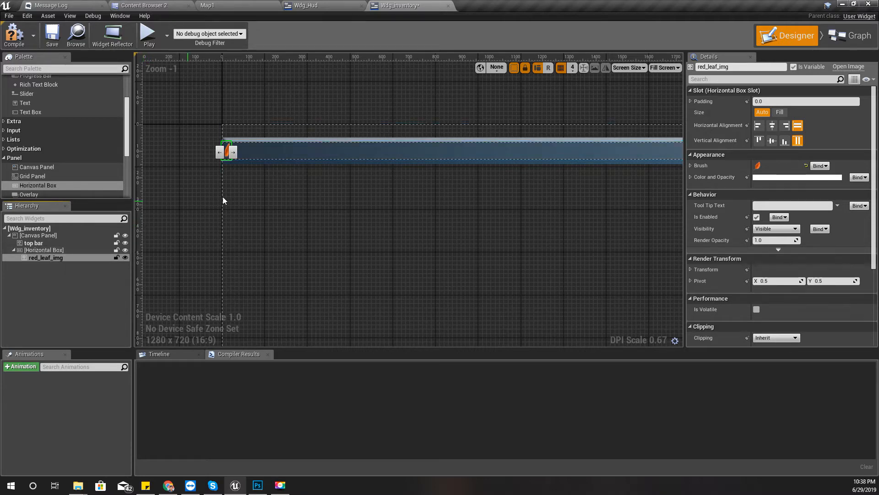
pyautogui.click(40, 249)
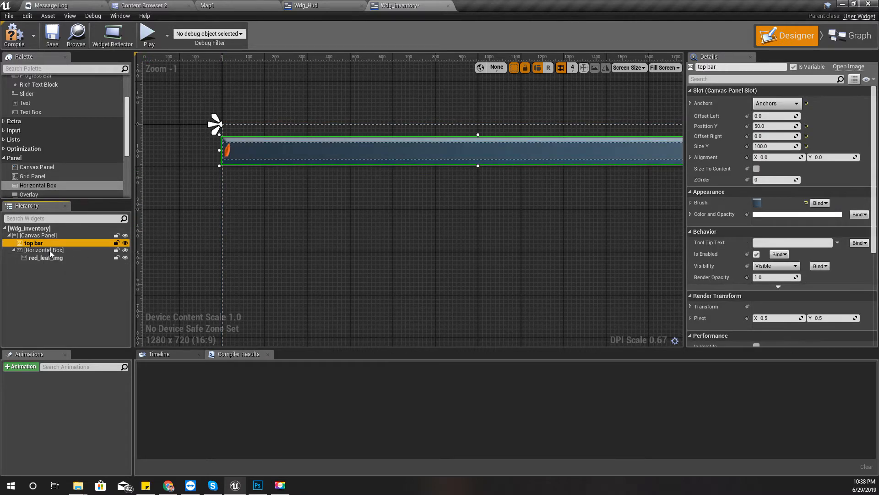
pyautogui.click(34, 259)
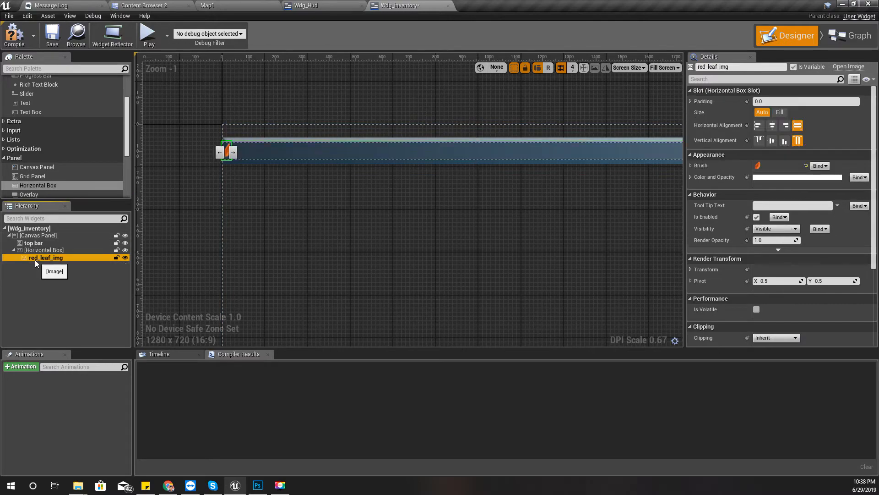
# Try to add the leaf_green texture from the inventory folder directly into the horizontal box in the Wdg_inventory hierarchy
pyautogui.click(292, 5)
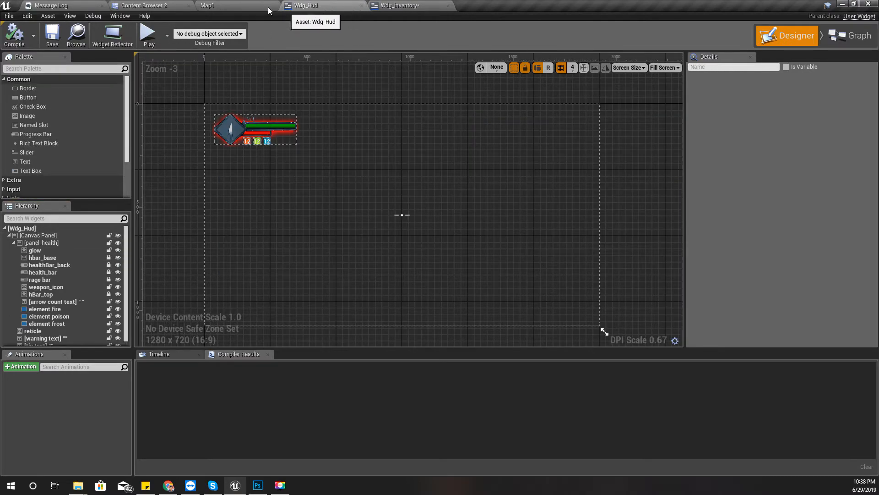
pyautogui.click(229, 5)
pyautogui.click(151, 5)
pyautogui.click(437, 110)
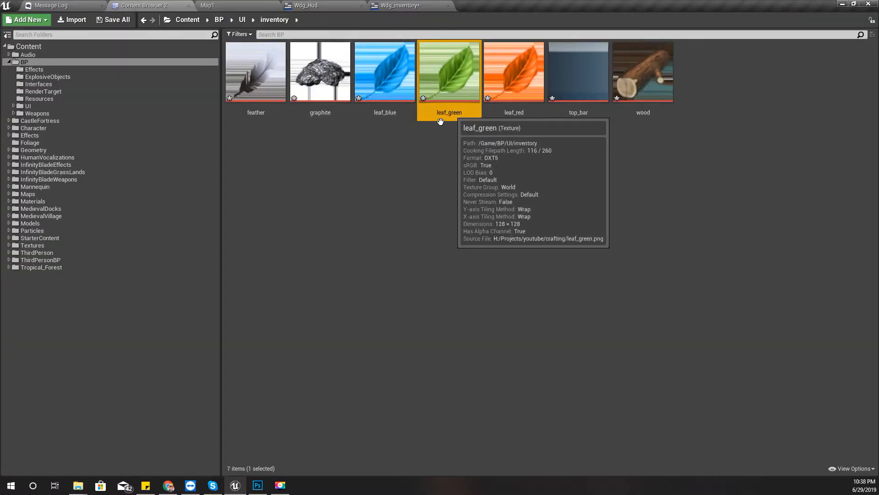
pyautogui.click(659, 114)
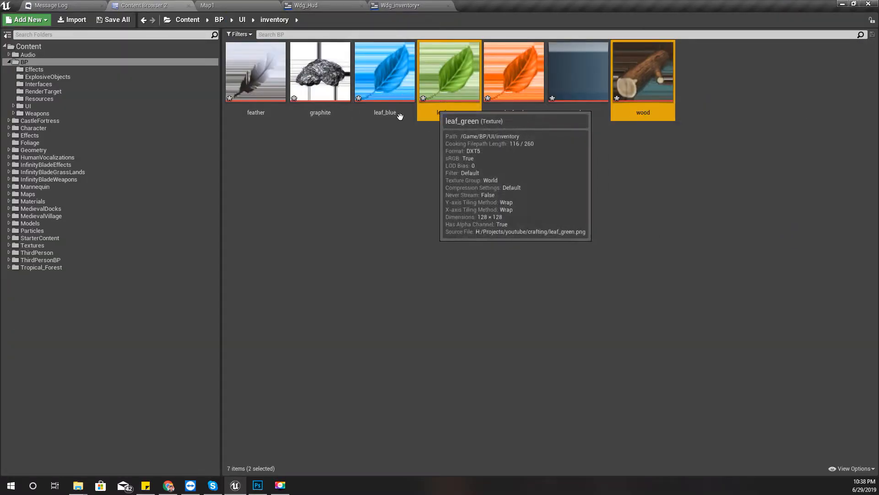
pyautogui.click(448, 137)
pyautogui.click(444, 104)
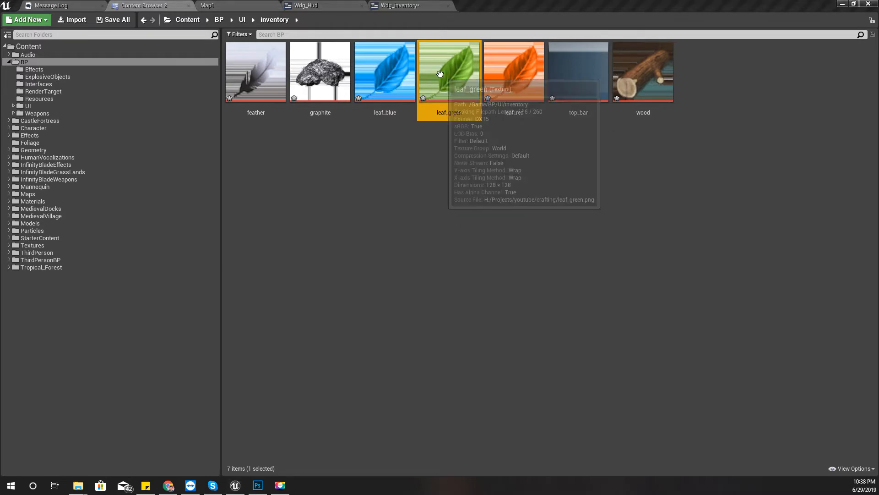
pyautogui.hotkey('alt', 'Tab')
pyautogui.hotkey('alt', 'Tab')
pyautogui.moveTo(445, 77); pyautogui.dragTo(42, 257)
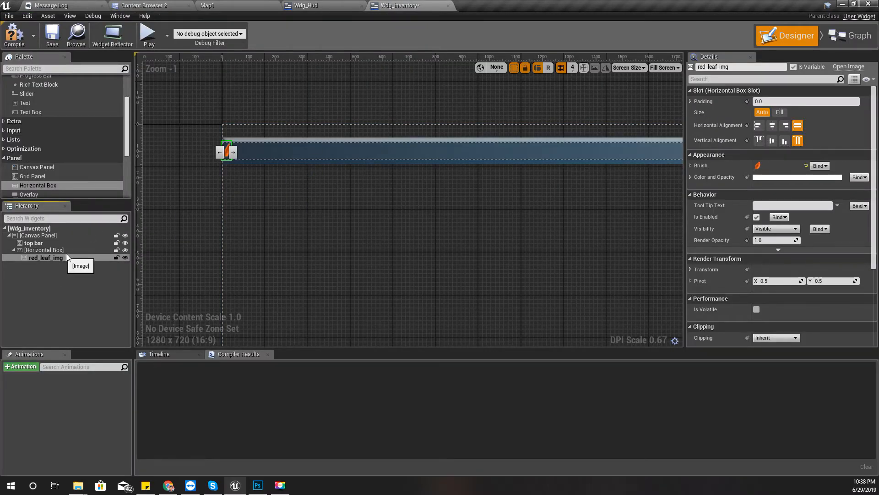
# Place the leaf_green texture as an image on the Wdg_inventory canvas at about X 316, Y 236
pyautogui.click(156, 5)
pyautogui.moveTo(449, 73); pyautogui.dragTo(305, 186)
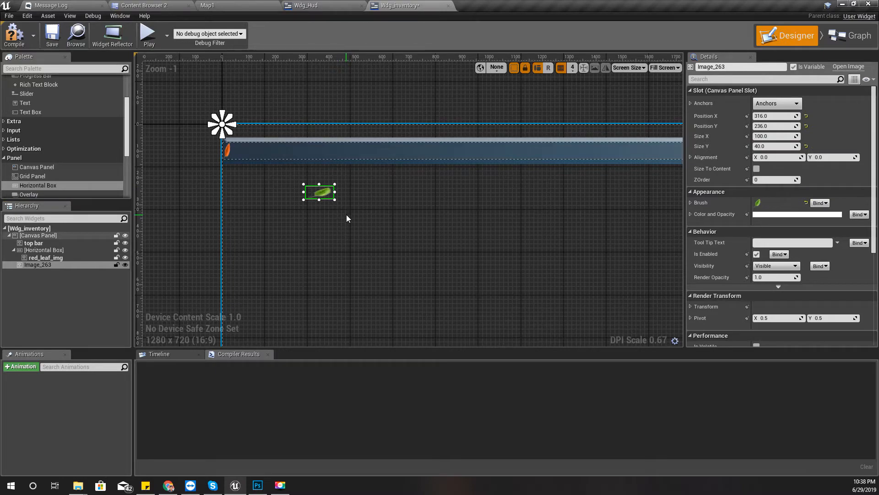
# Place the leaf_blue, graphite, feather and wood textures from the inventory folder together as images on the canvas below the bar
pyautogui.click(168, 4)
pyautogui.click(380, 82)
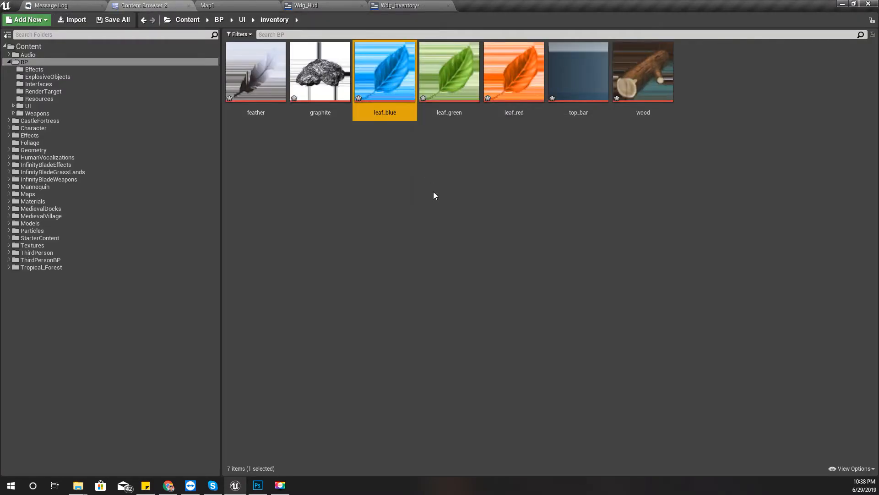
pyautogui.keyDown('ctrl'); pyautogui.click(321, 76); pyautogui.keyUp('ctrl')
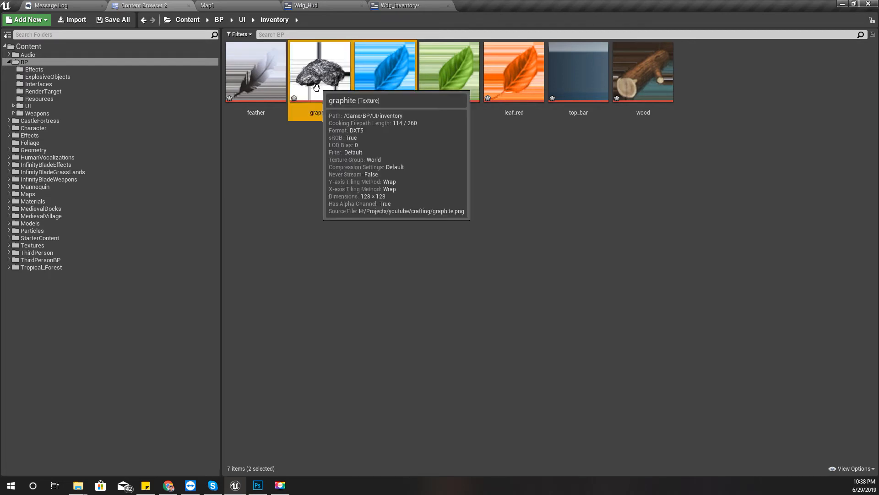
pyautogui.keyDown('ctrl'); pyautogui.click(256, 76); pyautogui.keyUp('ctrl')
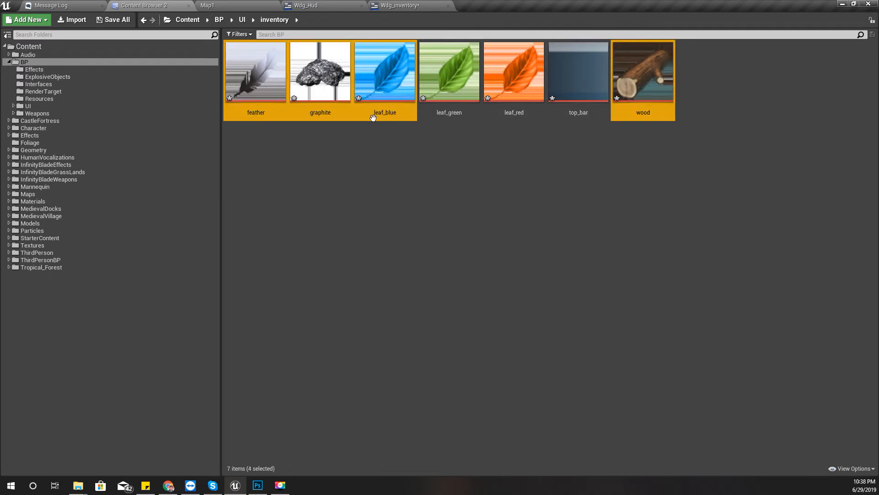
pyautogui.moveTo(375, 73); pyautogui.dragTo(316, 219)
# Spread the overlapping feather, graphite and blue leaf images apart below the bar, with the blue leaf at about X 464, Y 284
pyautogui.click(379, 229)
pyautogui.moveTo(374, 228); pyautogui.dragTo(392, 188)
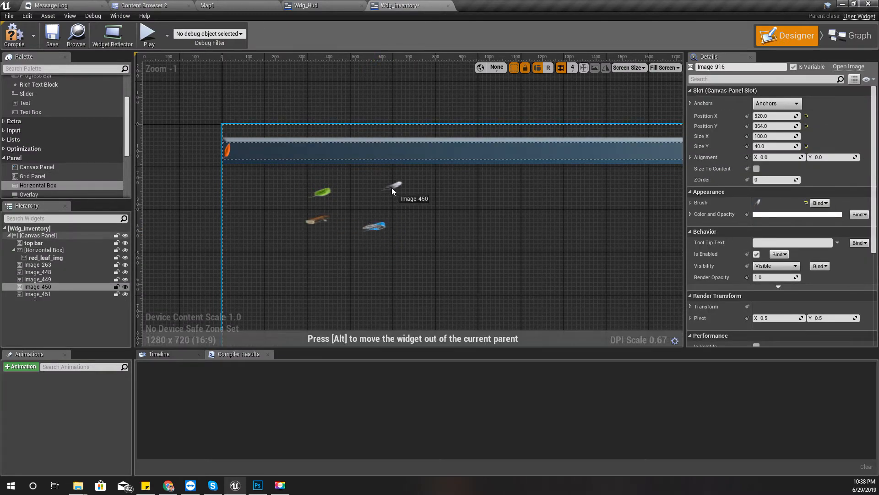
pyautogui.moveTo(374, 226); pyautogui.dragTo(426, 200)
pyautogui.click(375, 225)
pyautogui.moveTo(375, 227); pyautogui.dragTo(359, 204)
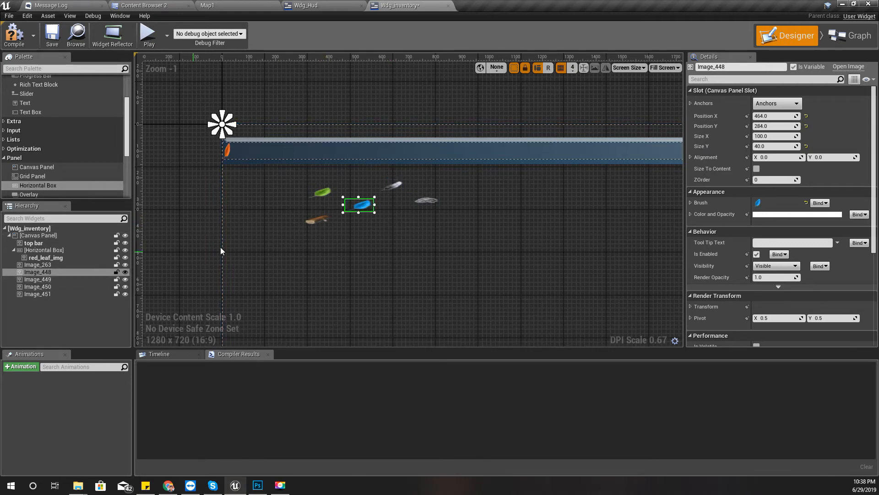
# Nest the green leaf image inside the horizontal box and rename it as green leaf
pyautogui.click(320, 191)
pyautogui.moveTo(31, 266); pyautogui.dragTo(47, 250)
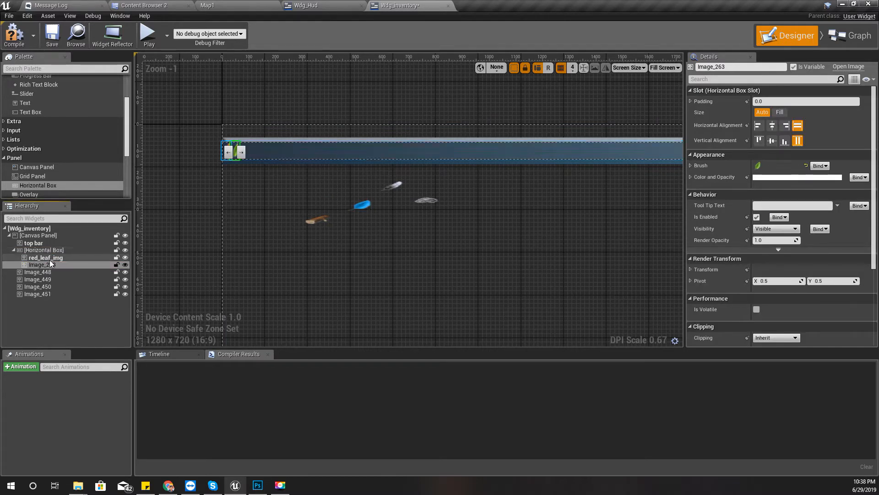
pyautogui.click(53, 267)
pyautogui.click(52, 268)
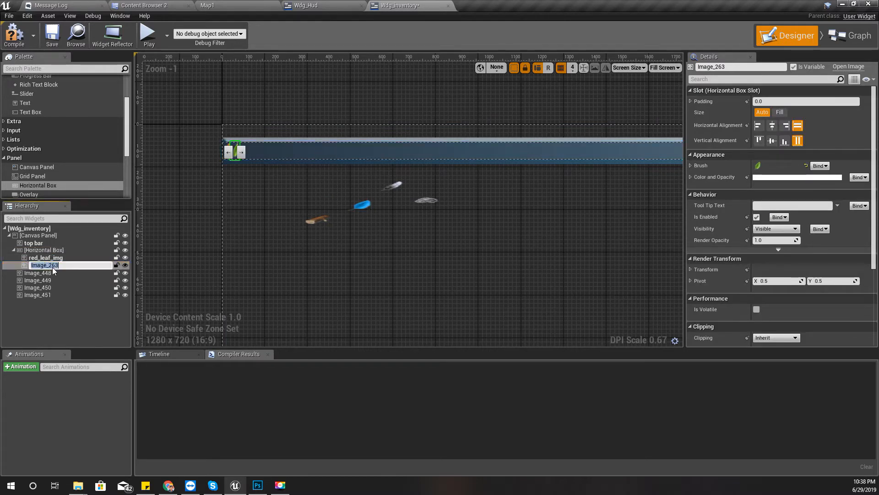
pyautogui.write('green leaf')
pyautogui.press('Return')
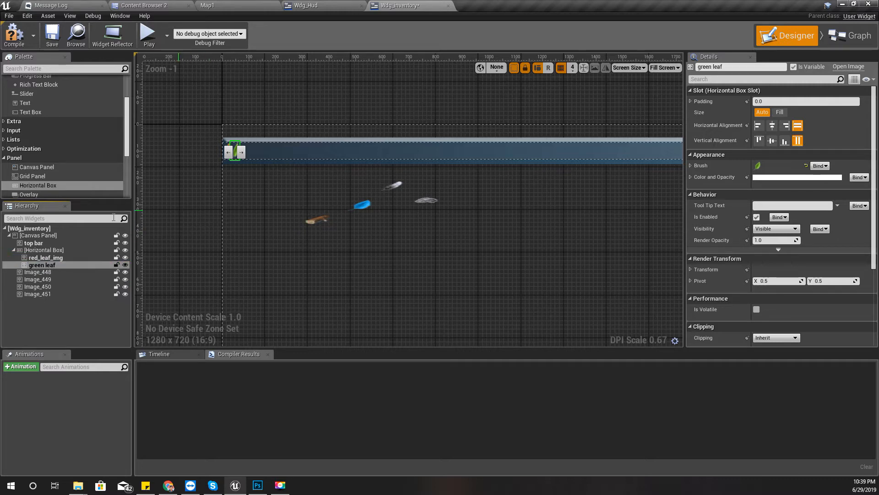
# Rename the blue leaf image as blue leaf and nest it inside the horizontal box
pyautogui.click(45, 272)
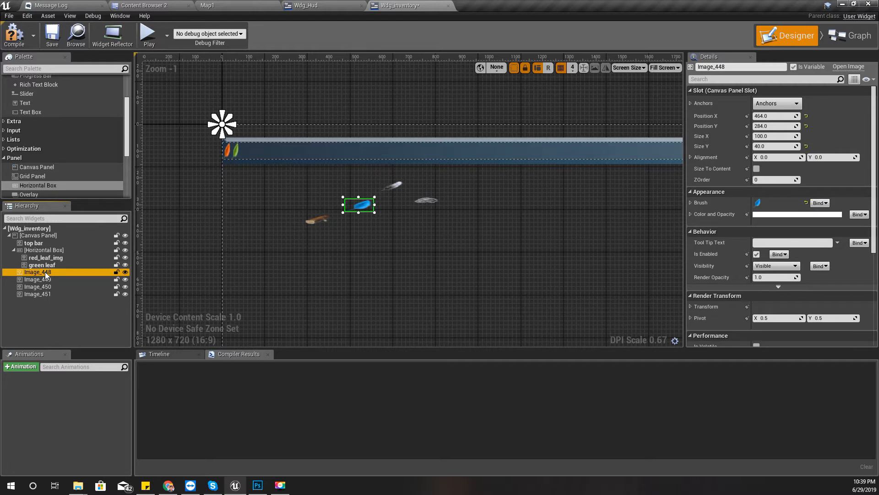
pyautogui.click(45, 272)
pyautogui.write('blue')
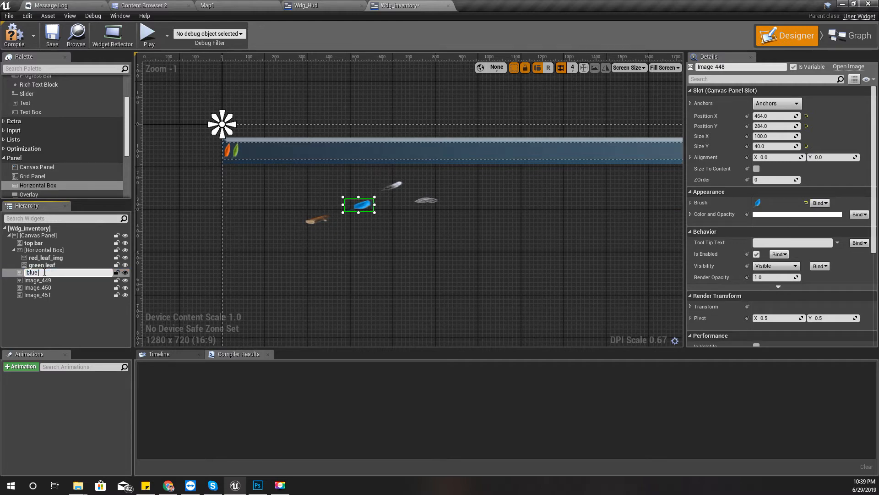
pyautogui.write(' leaf')
pyautogui.press('Return')
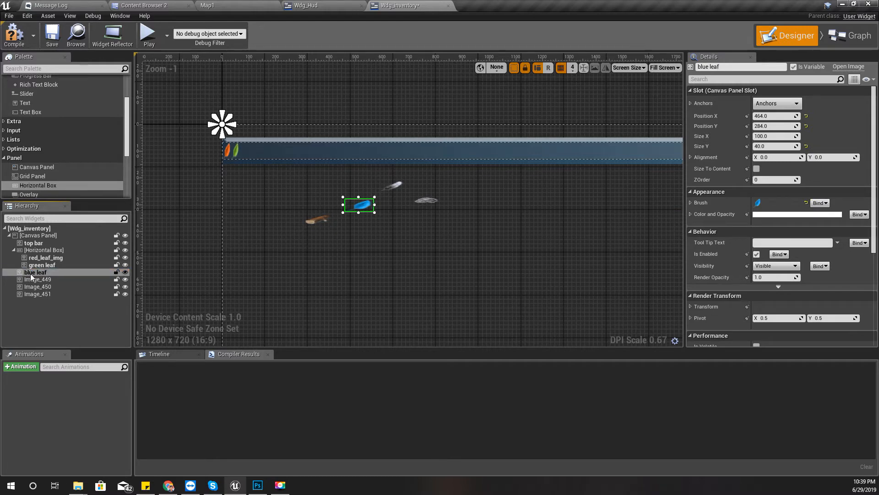
pyautogui.moveTo(31, 275); pyautogui.dragTo(34, 251)
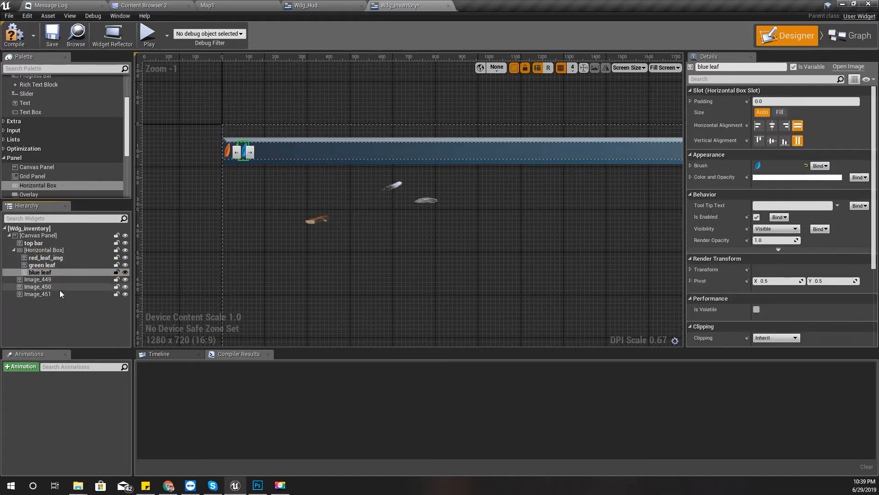
# Rename the graphite image as graphite and nest it inside the horizontal box after the blue leaf
pyautogui.click(43, 281)
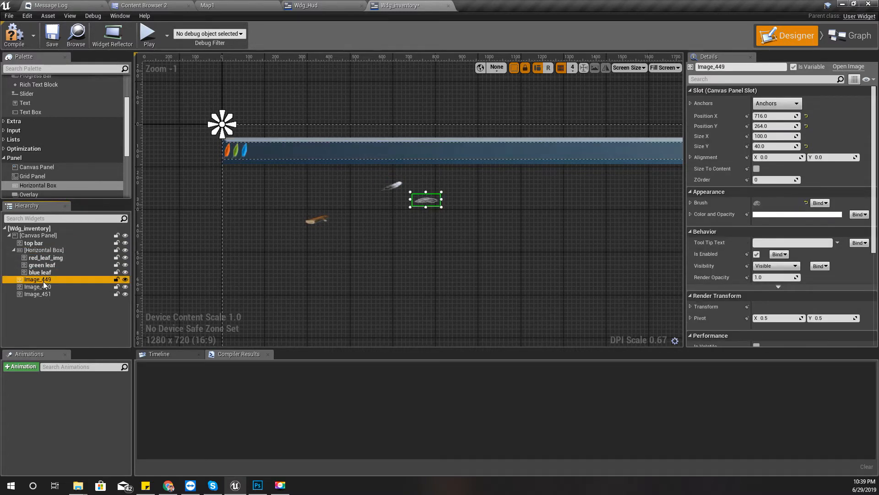
pyautogui.doubleClick(80, 280)
pyautogui.write('gra')
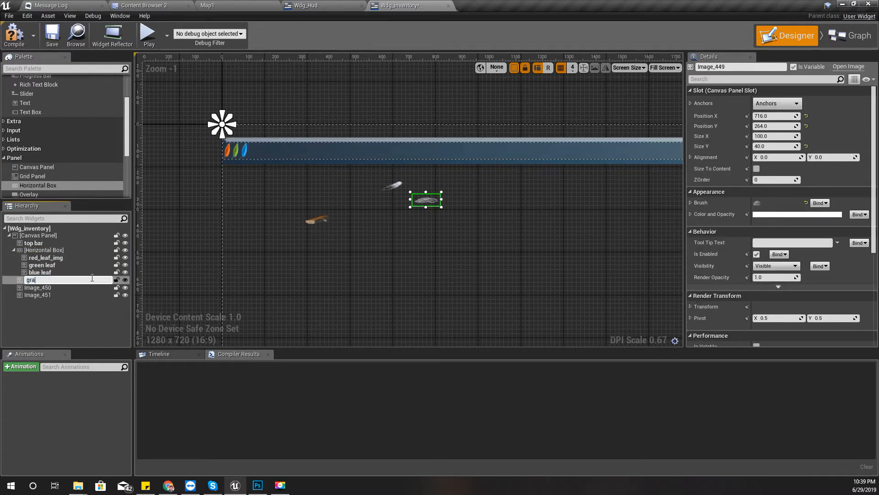
pyautogui.write('phite')
pyautogui.press('Return')
pyautogui.moveTo(91, 277); pyautogui.dragTo(57, 251)
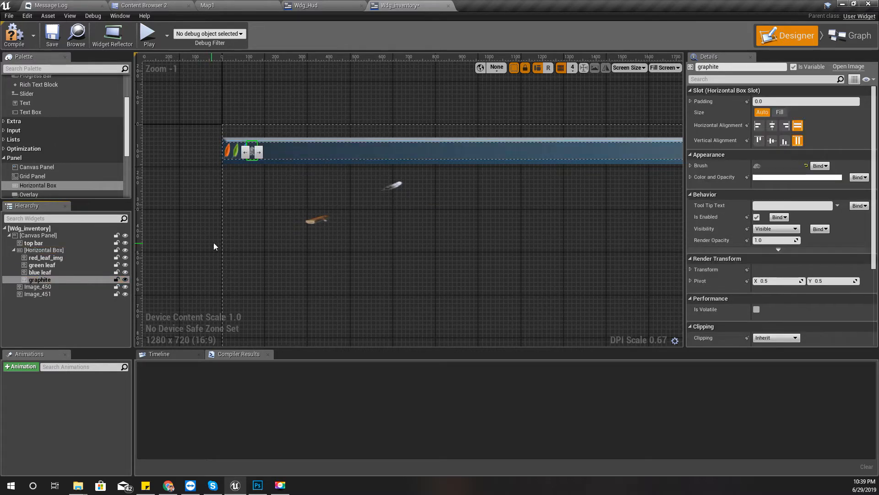
# Rename the wood image on the canvas as wood and nest it inside the horizontal box
pyautogui.click(326, 224)
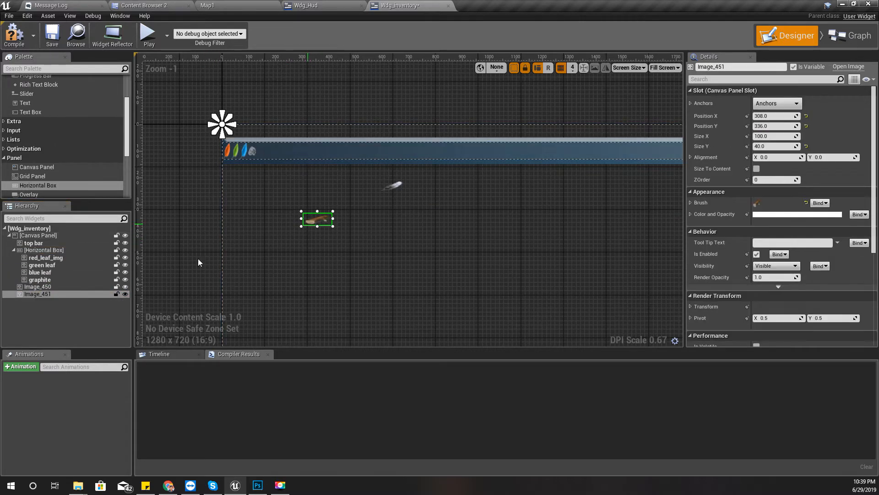
pyautogui.doubleClick(69, 297)
pyautogui.write('wood')
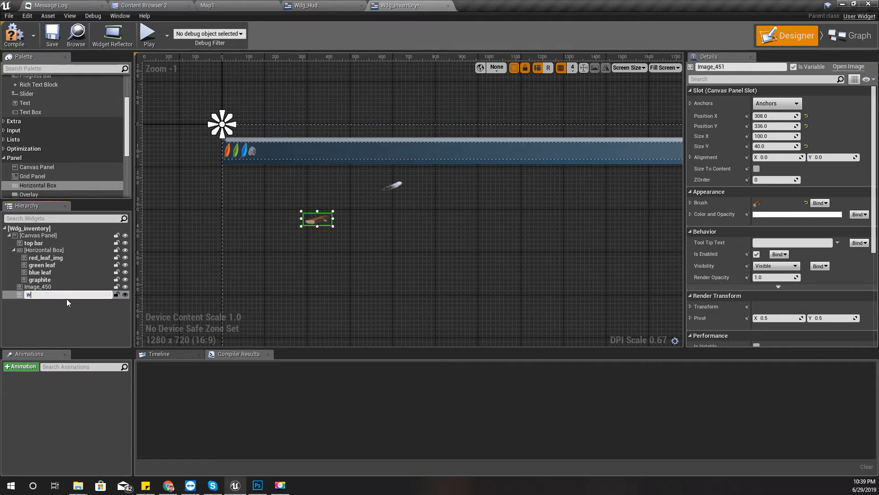
pyautogui.press('Return')
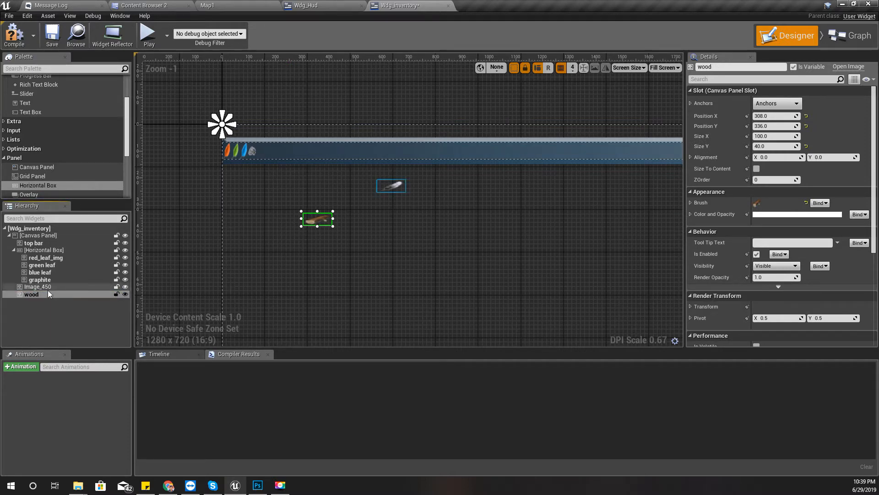
pyautogui.moveTo(35, 294); pyautogui.dragTo(46, 260)
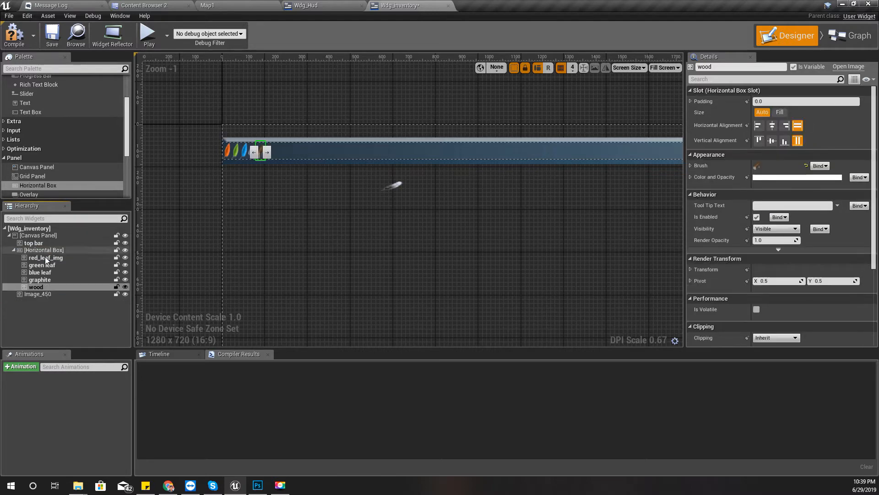
# Rename the remaining feather image as feather and nest it inside the horizontal box after the wood
pyautogui.click(38, 295)
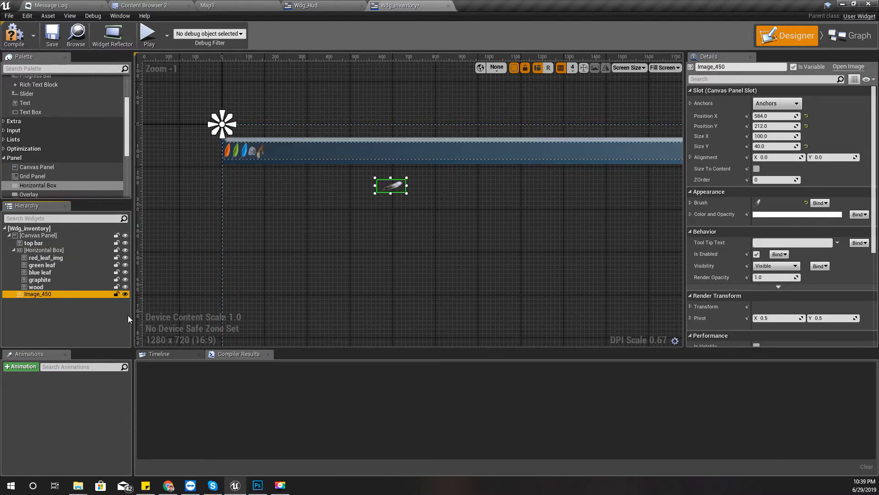
pyautogui.press('F2')
pyautogui.write('feather')
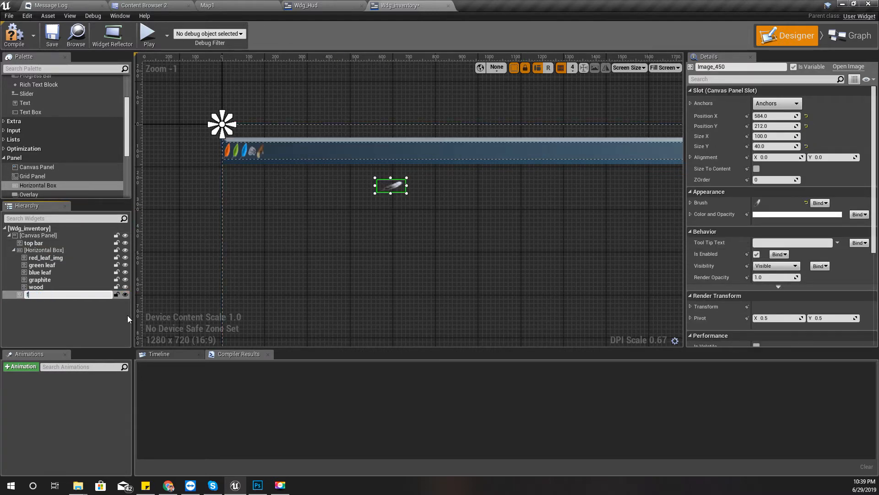
pyautogui.press('Return')
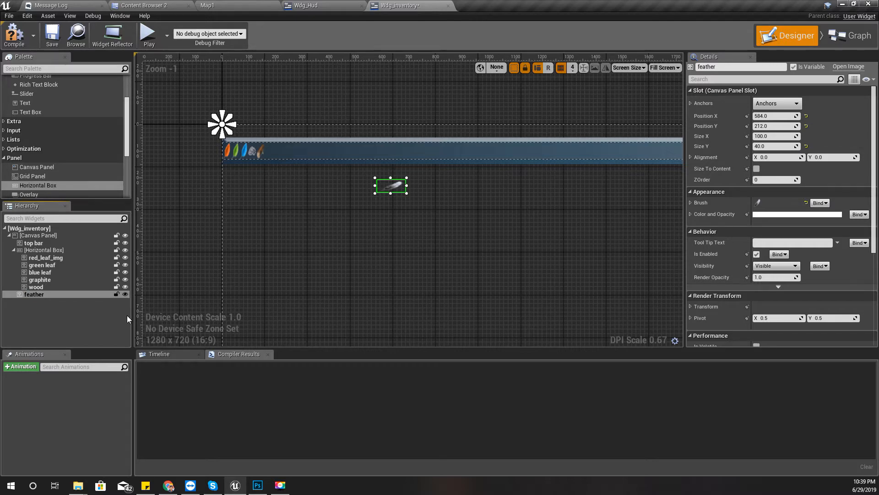
pyautogui.moveTo(29, 292); pyautogui.dragTo(51, 250)
pyautogui.click(51, 250)
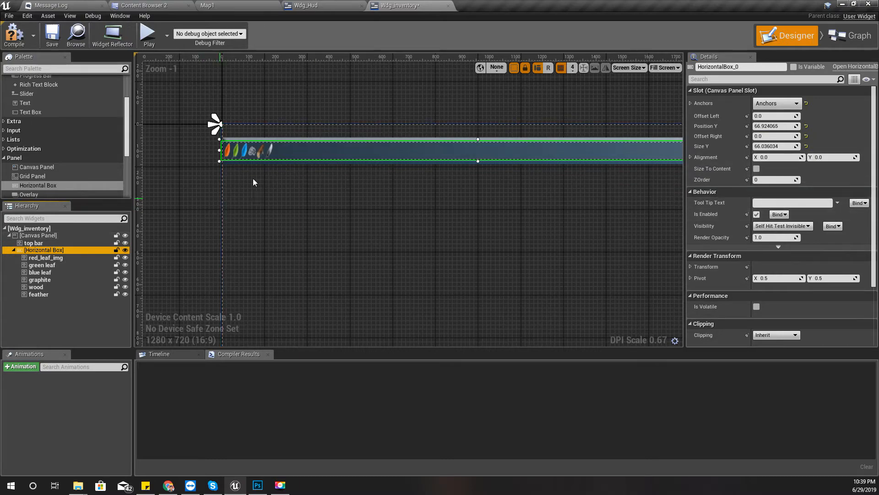
pyautogui.scroll(1, 253, 182)
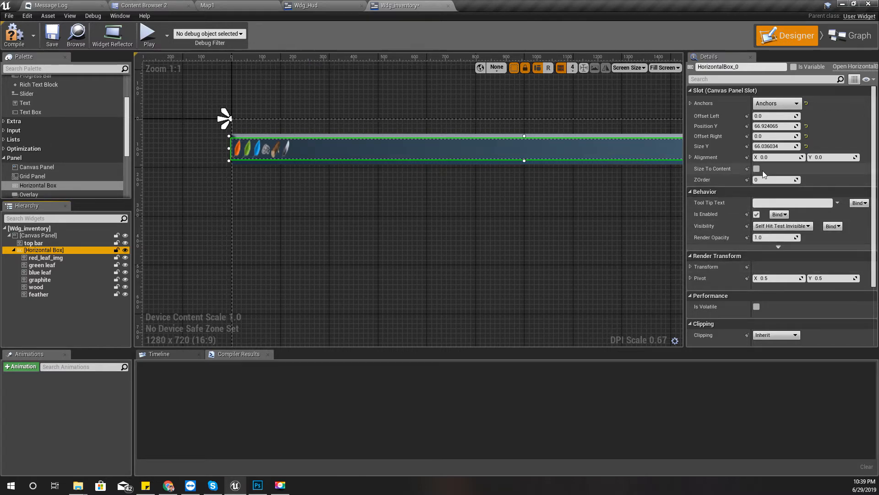
pyautogui.scroll(-4, 763, 173)
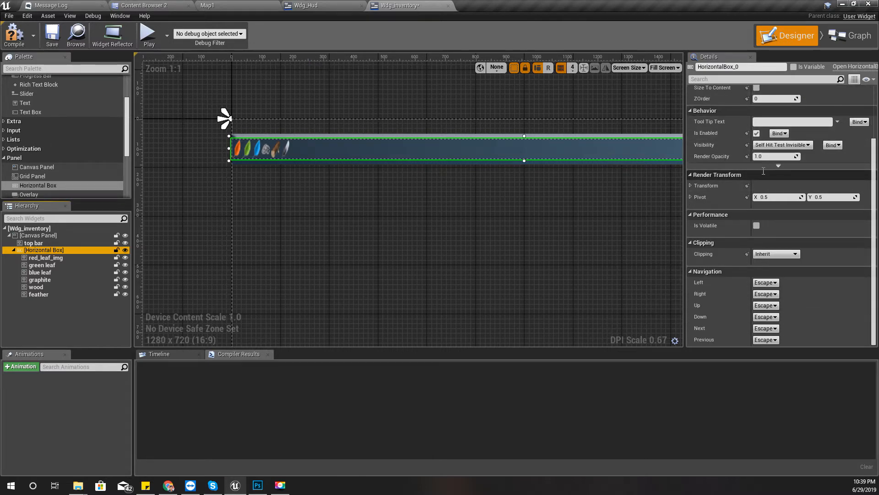
pyautogui.scroll(4, 764, 173)
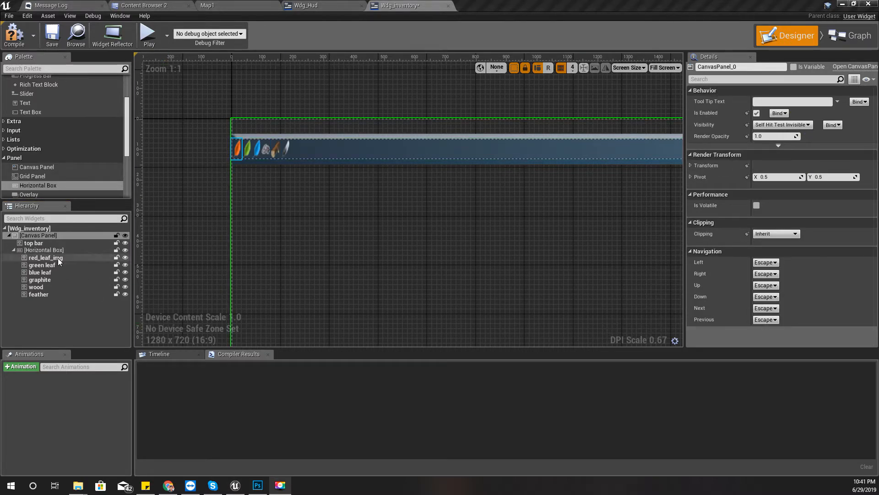
# Set the slot size of all six icons in the horizontal box to Fill with a value of 0.02
pyautogui.click(58, 257)
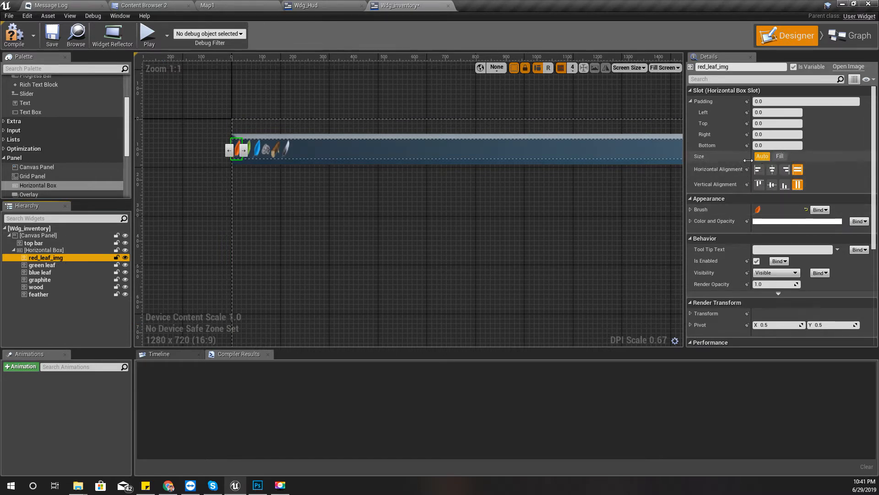
pyautogui.keyDown('shift'); pyautogui.click(37, 294); pyautogui.keyUp('shift')
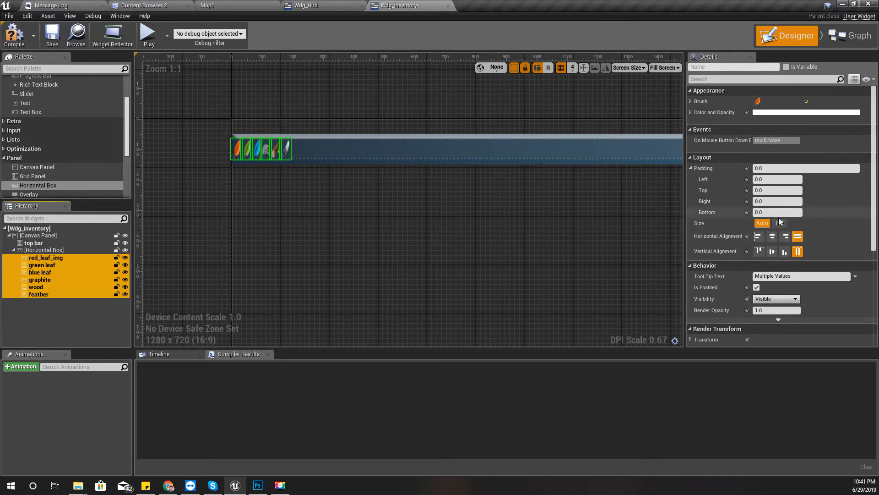
pyautogui.click(780, 224)
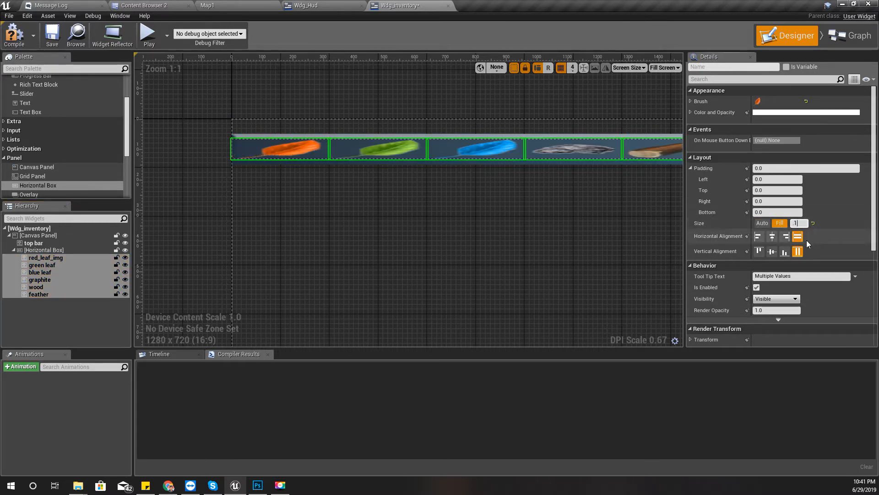
pyautogui.write('.1')
pyautogui.press('Return')
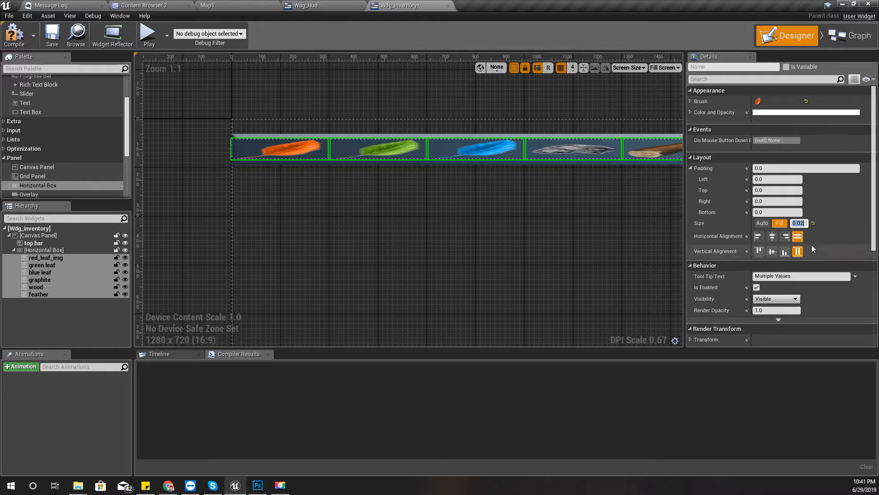
# Try right horizontal alignment on the six selected icons in the bar
pyautogui.click(785, 237)
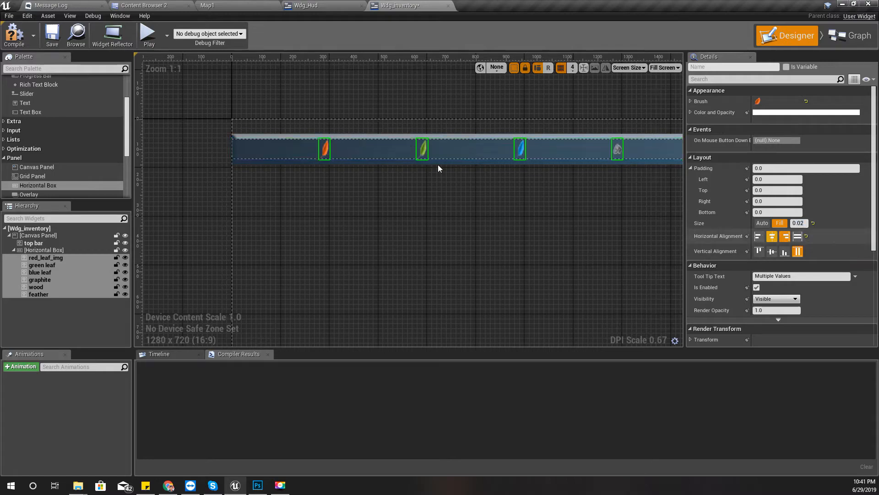
pyautogui.scroll(-2, 362, 194)
pyautogui.moveTo(567, 266); pyautogui.dragTo(517, 262, button='right')
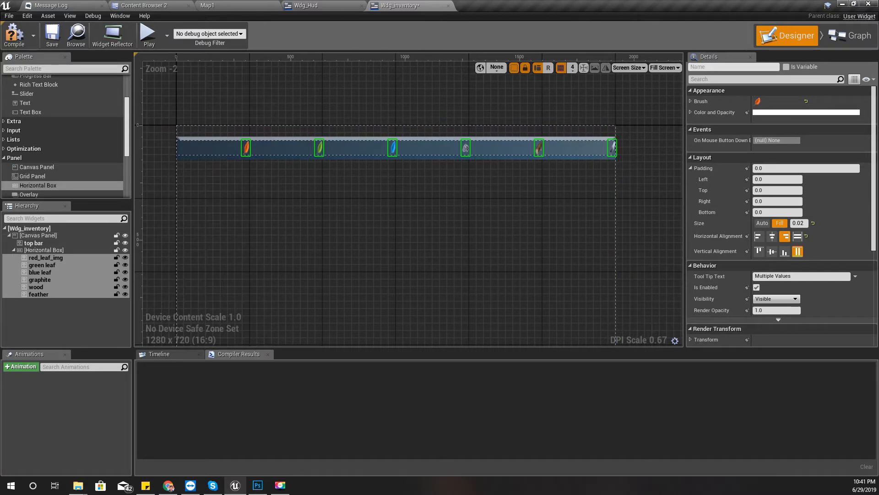
pyautogui.scroll(-2, 797, 202)
# Set the six icons' horizontal alignment to fill and their Fill size value to 0.01
pyautogui.click(797, 202)
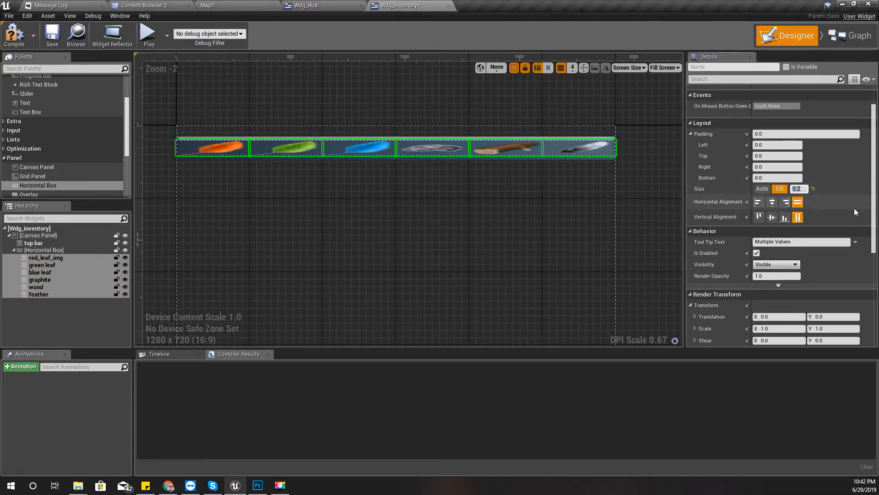
pyautogui.write('0.10.01')
pyautogui.press('Return')
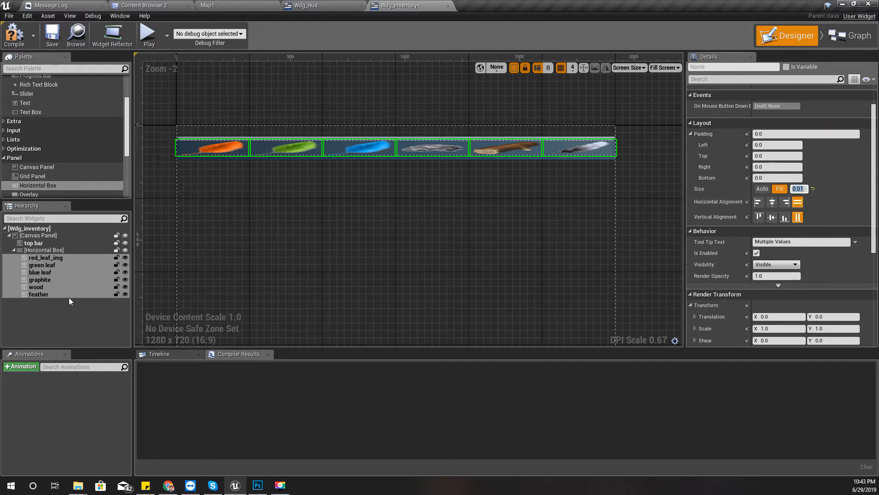
# Add a blank image to the horizontal box and move it to the front, before the red leaf
pyautogui.scroll(4, 37, 119)
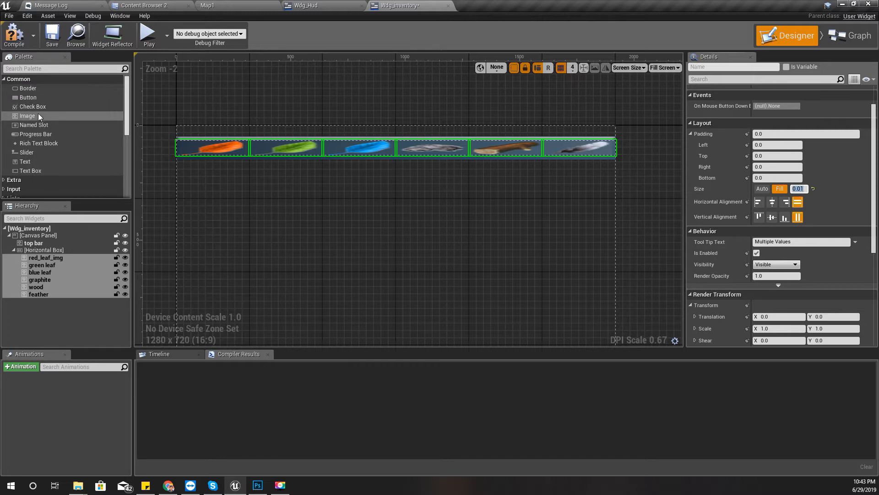
pyautogui.moveTo(32, 118); pyautogui.dragTo(62, 252)
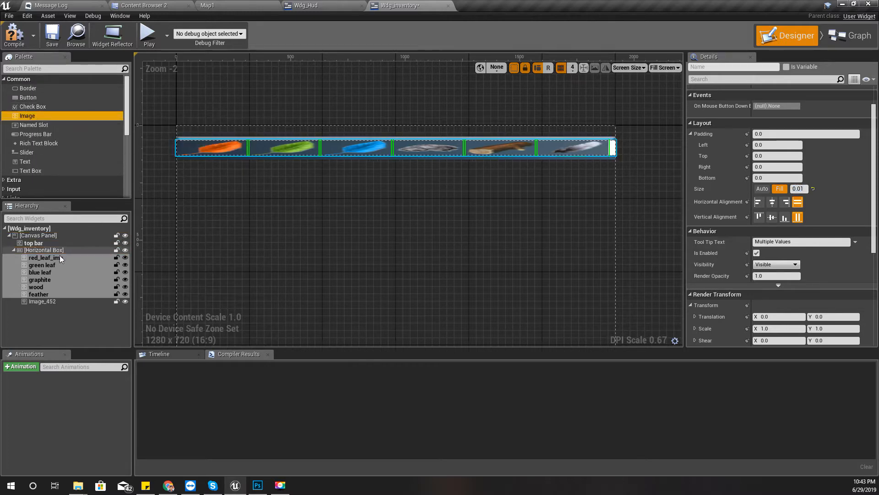
pyautogui.click(46, 301)
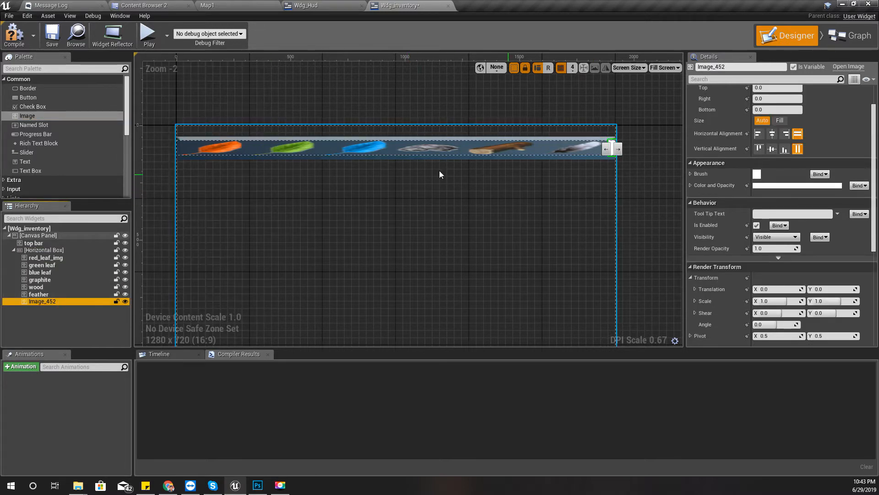
pyautogui.click(606, 148)
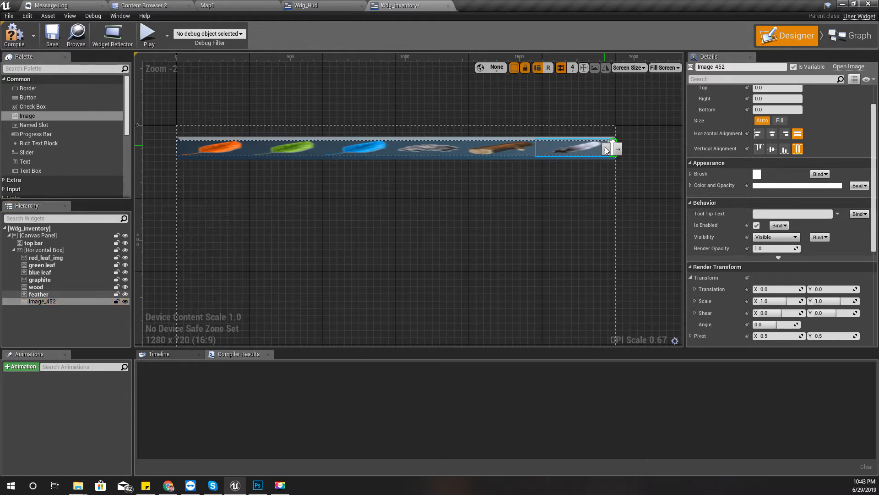
pyautogui.click(531, 149)
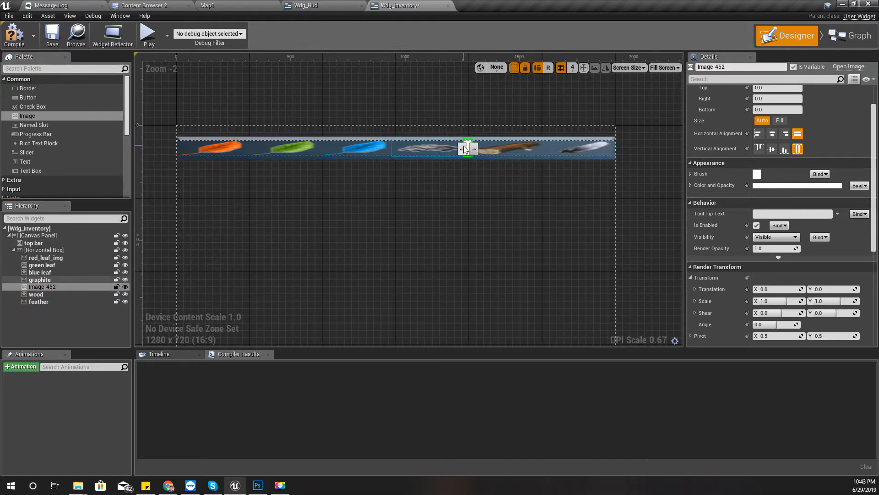
pyautogui.click(463, 149)
pyautogui.click(391, 149)
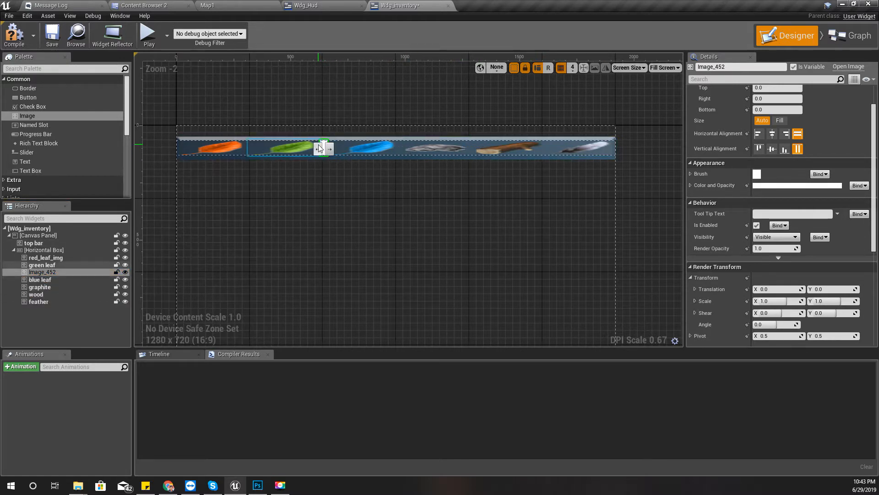
pyautogui.click(317, 149)
pyautogui.click(248, 149)
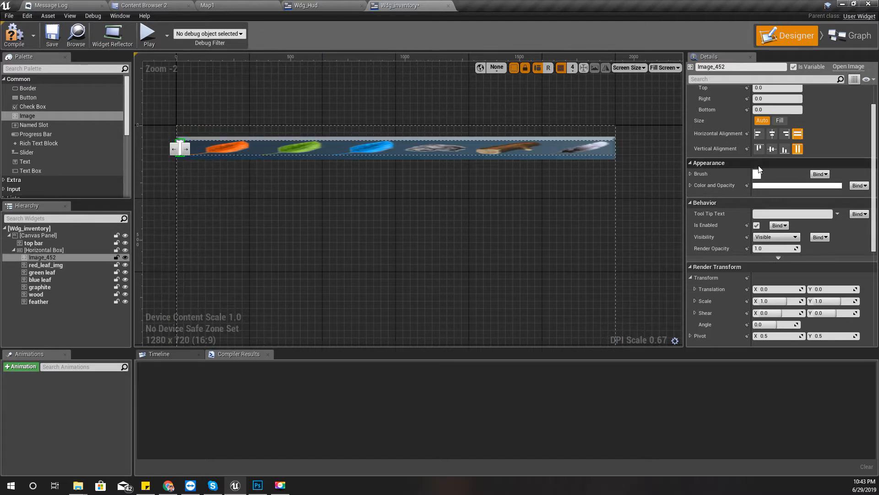
# Set the blank image's slot size to Fill with a value of 0.5
pyautogui.click(780, 120)
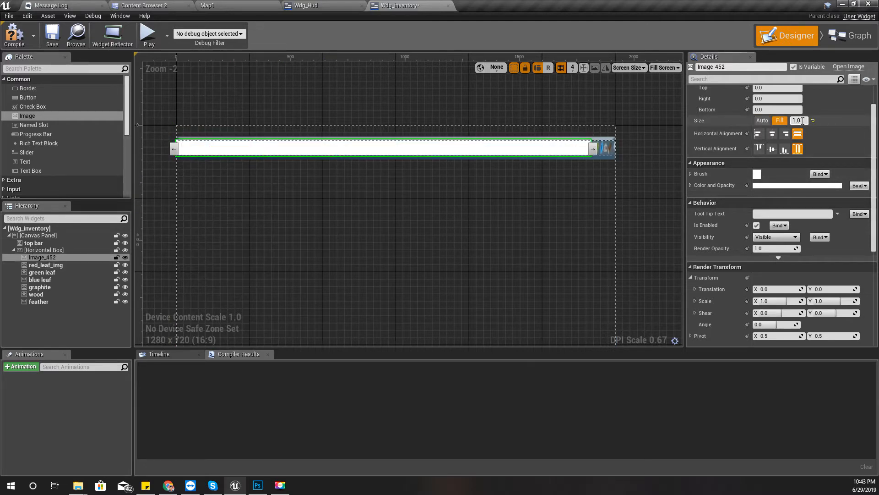
pyautogui.click(803, 121)
pyautogui.write('.5')
pyautogui.press('Return')
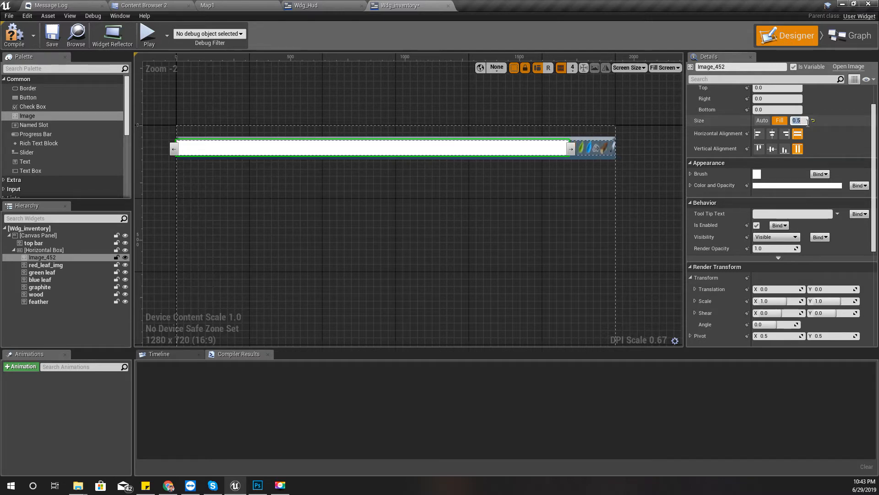
# Set the blank image's Fill size value to 0.15 and its horizontal alignment to right
pyautogui.write('.1')
pyautogui.press('Return')
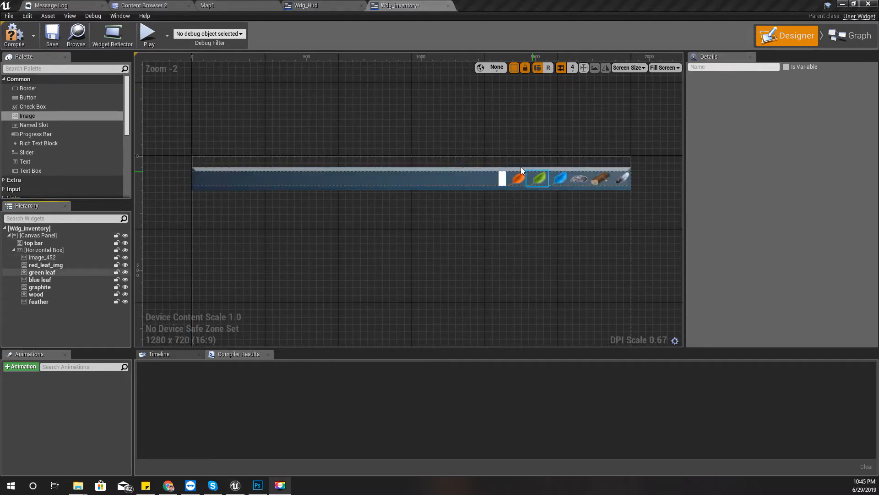
pyautogui.click(502, 180)
# Try Fill size values of 0.02, 0.16 and 0.016 on the six resource icons and restore 0.01
pyautogui.click(63, 268)
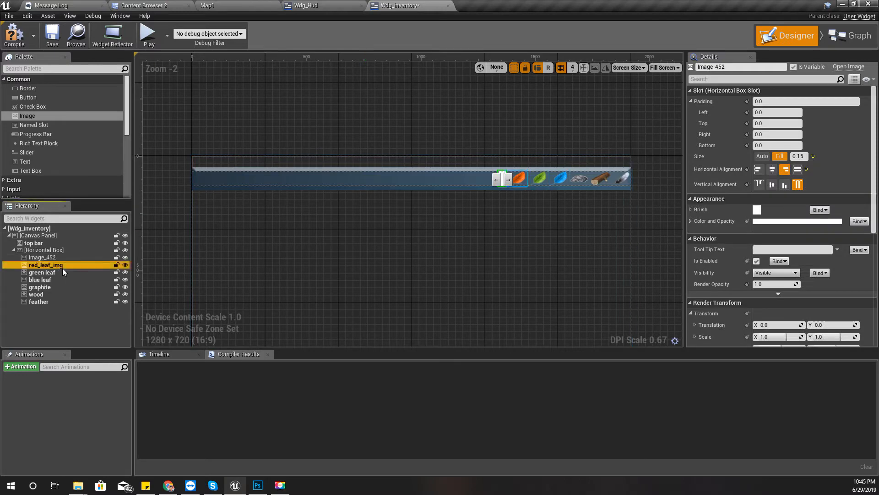
pyautogui.keyDown('shift'); pyautogui.click(45, 301); pyautogui.keyUp('shift')
pyautogui.click(799, 222)
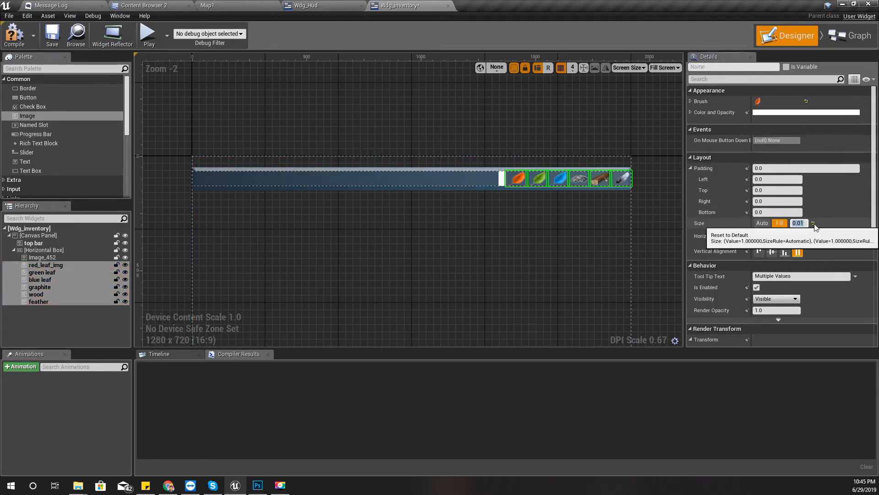
pyautogui.write('.02')
pyautogui.press('Return')
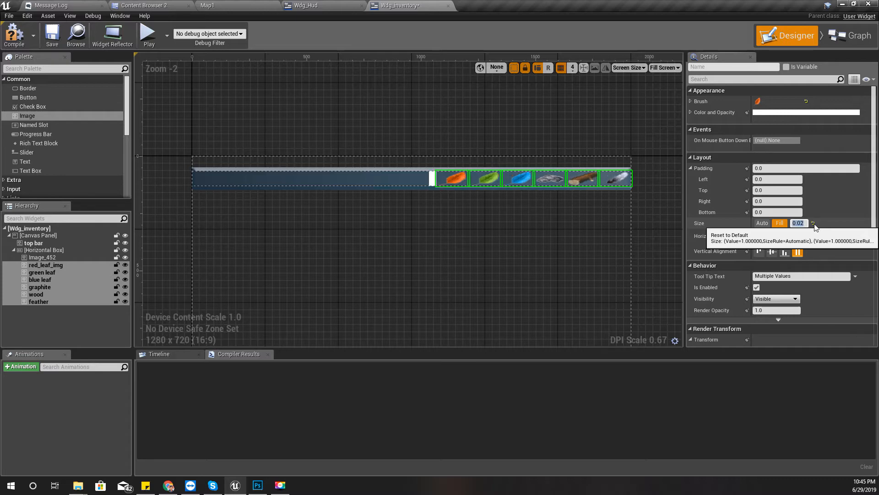
pyautogui.write('.16')
pyautogui.press('Return')
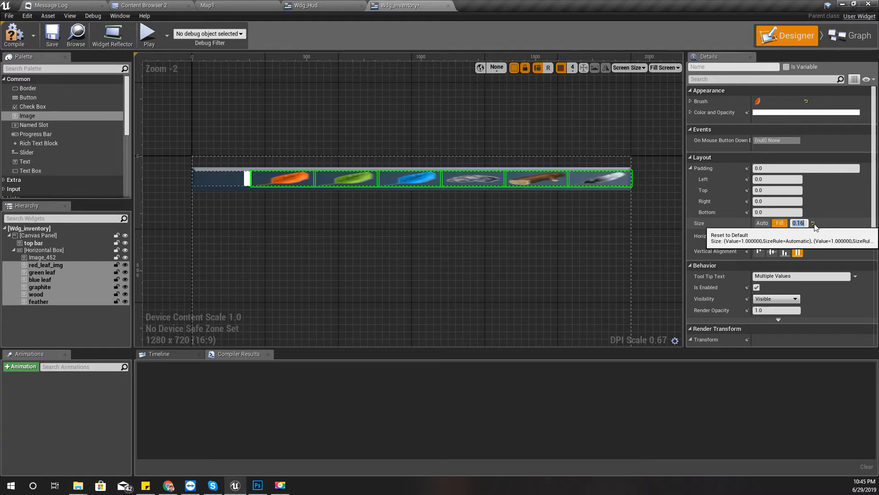
pyautogui.write('.016')
pyautogui.press('Return')
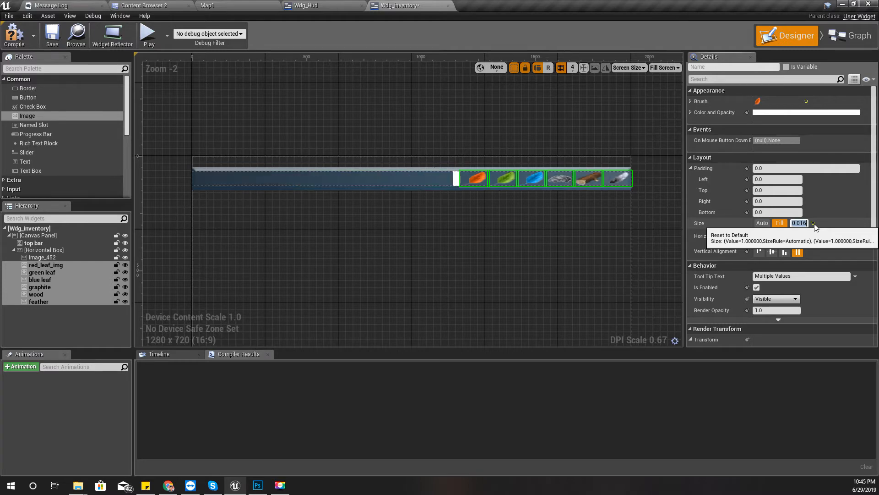
pyautogui.write('.01')
pyautogui.press('Return')
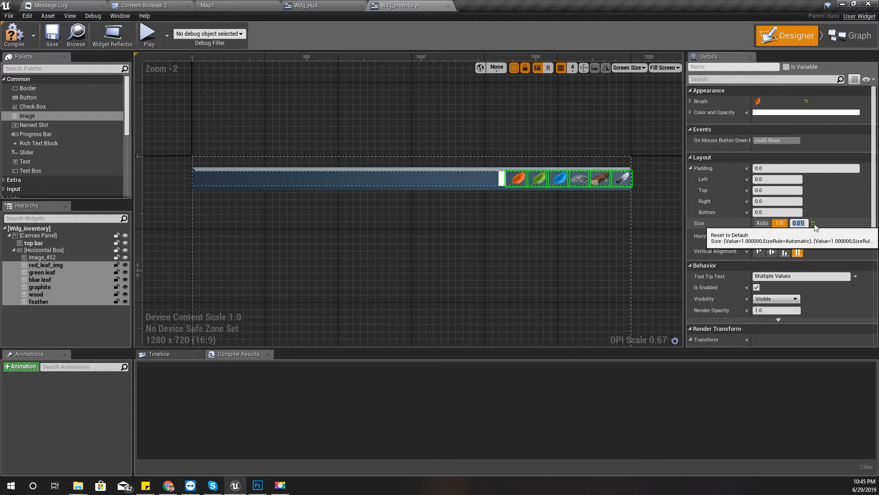
# Add a text block to the horizontal box and center it both horizontally and vertically
pyautogui.scroll(2, 611, 229)
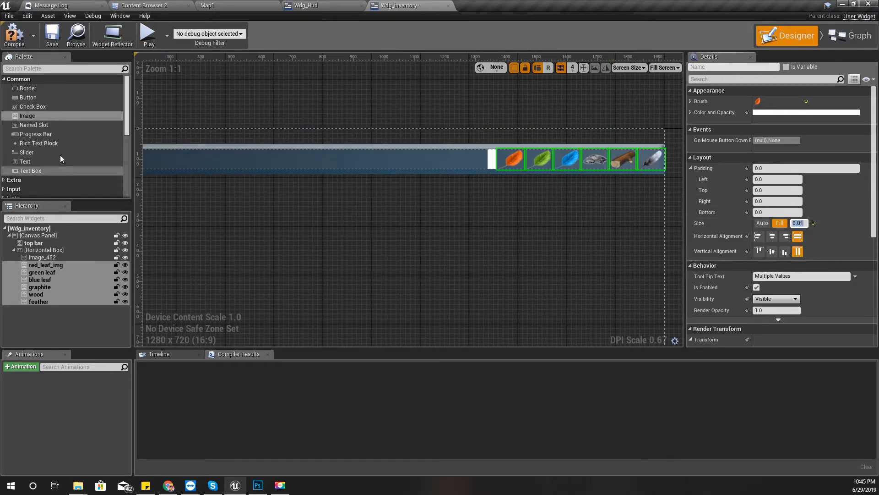
pyautogui.click(30, 162)
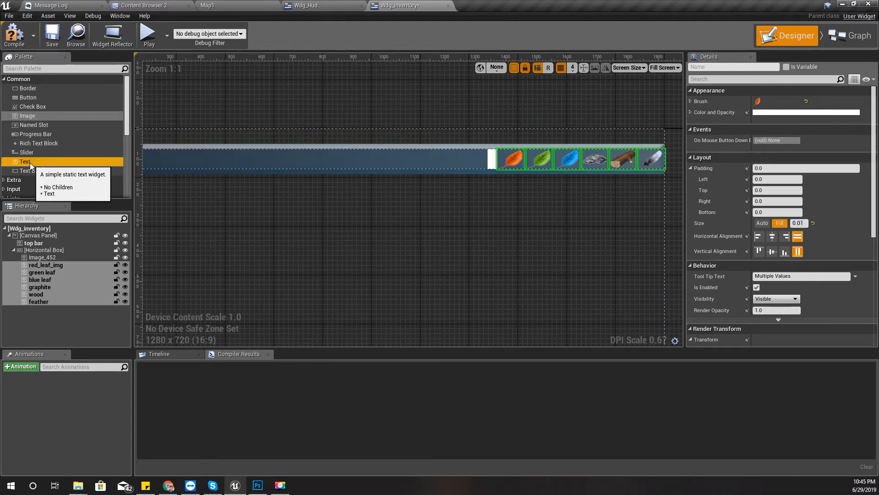
pyautogui.moveTo(28, 160); pyautogui.dragTo(48, 250)
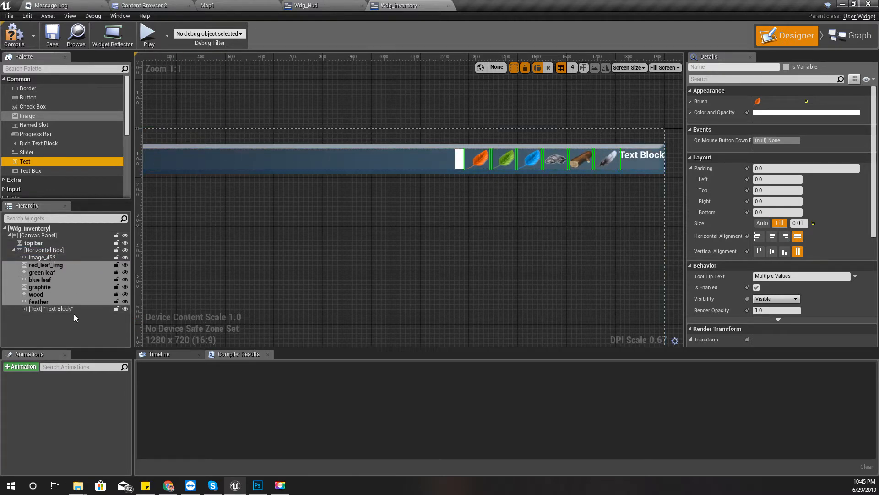
pyautogui.click(48, 250)
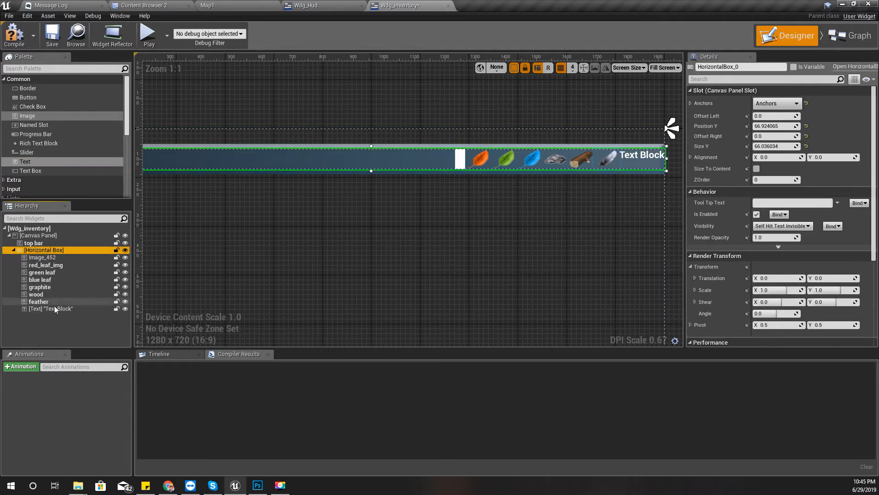
pyautogui.click(53, 308)
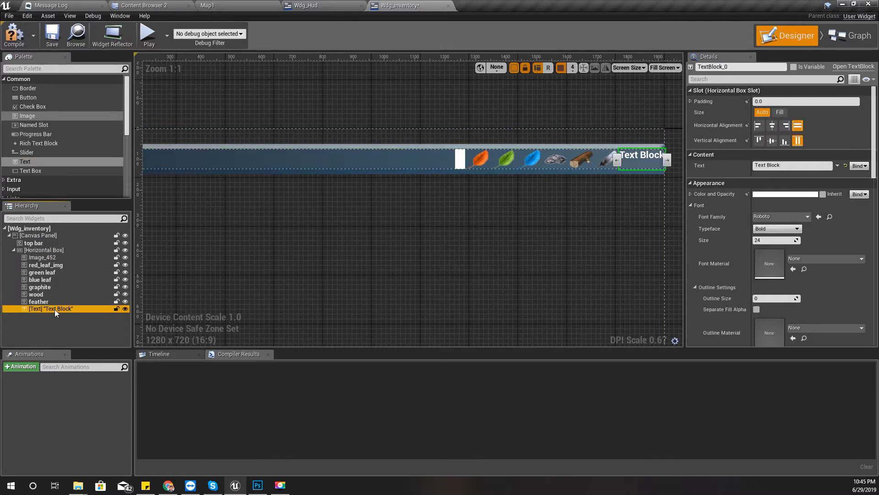
pyautogui.click(773, 126)
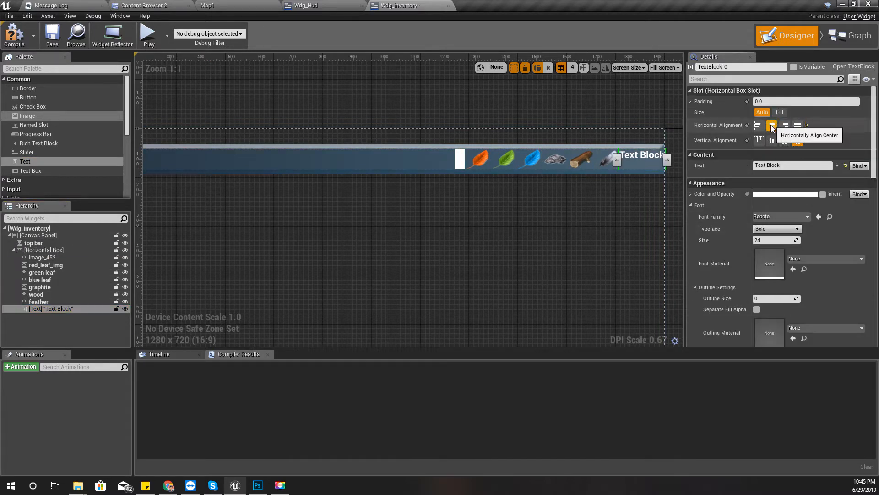
pyautogui.click(773, 141)
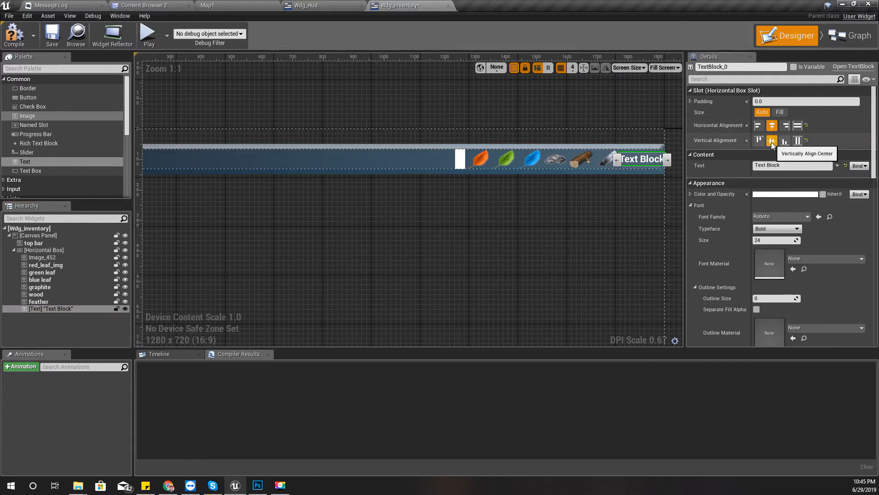
# Set the text block's content to 25 and move it directly after the red leaf icon
pyautogui.click(765, 166)
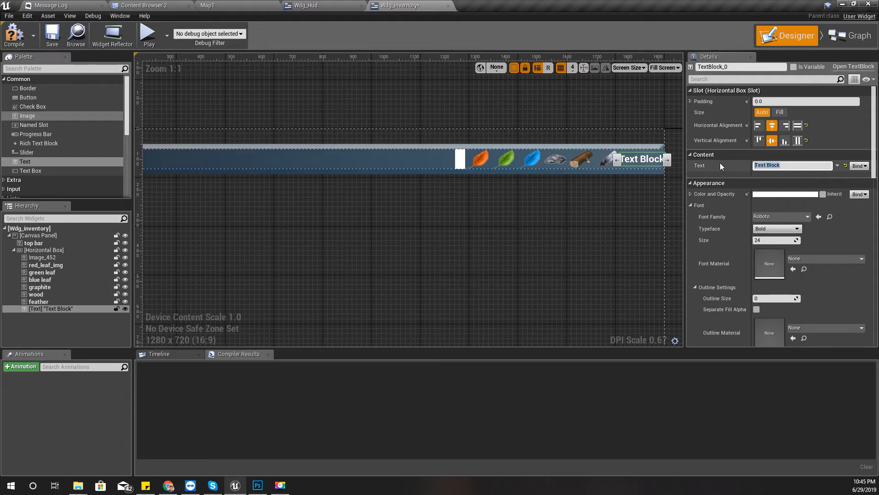
pyautogui.write('25')
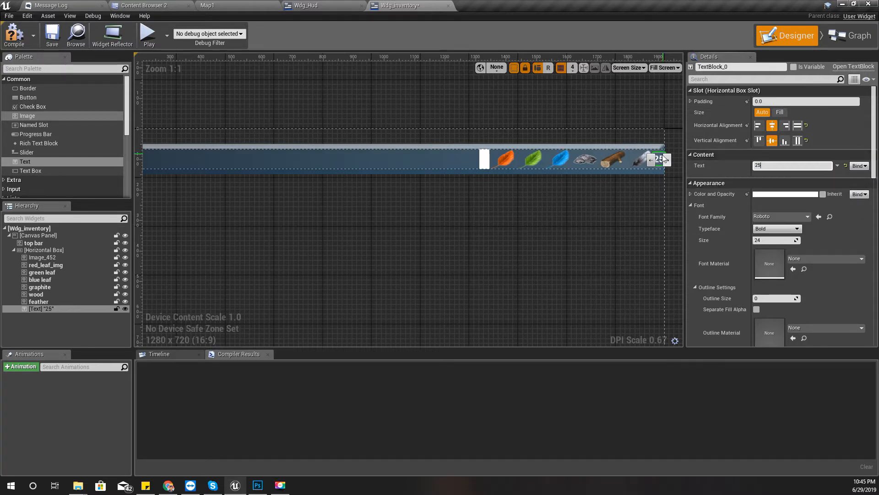
pyautogui.moveTo(653, 158); pyautogui.dragTo(542, 158)
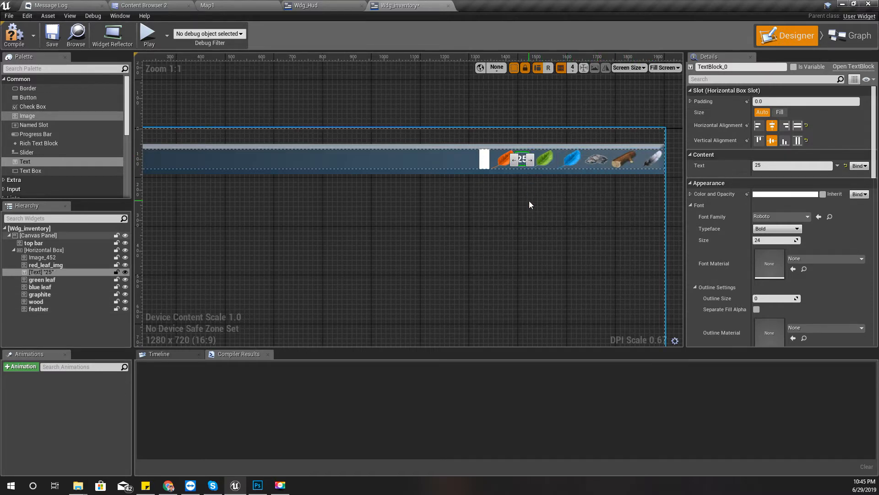
# Rename the text block after the red leaf as "red count"
pyautogui.click(68, 273)
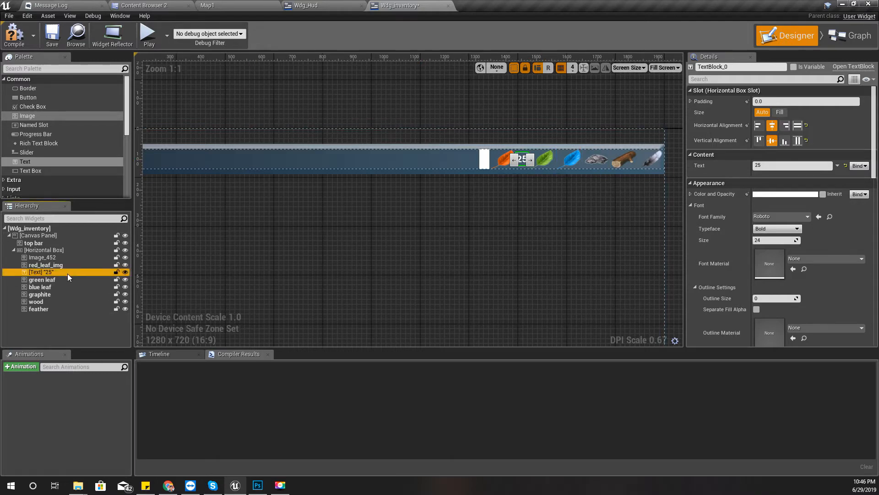
pyautogui.click(67, 273)
pyautogui.write('red count')
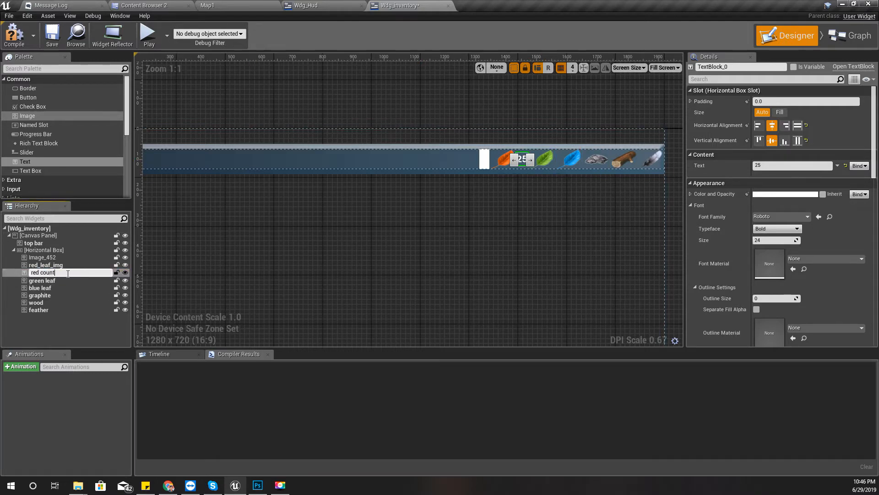
pyautogui.press('Return')
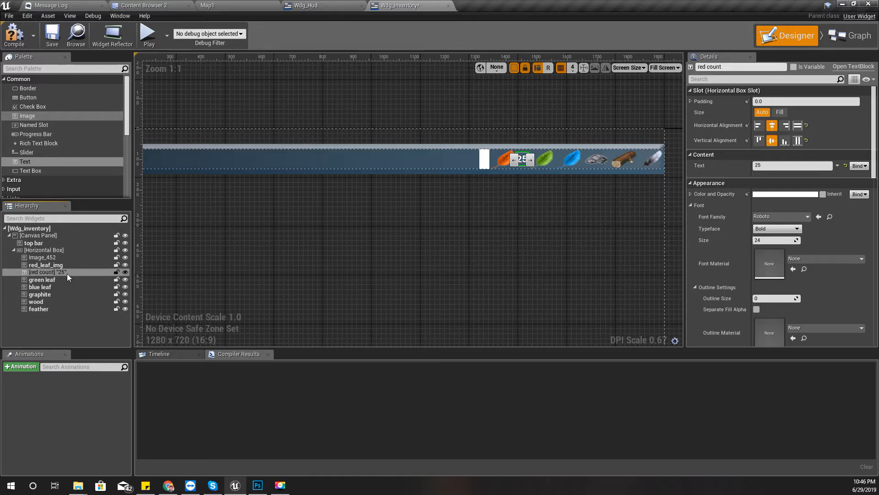
# Copy the red count text and place the duplicate between the green leaf and blue leaf icons
pyautogui.click(52, 267)
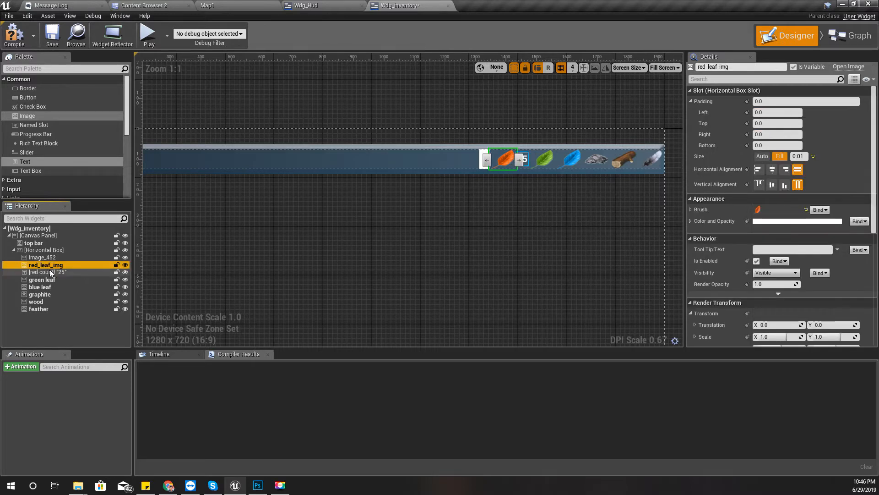
pyautogui.rightClick(50, 270)
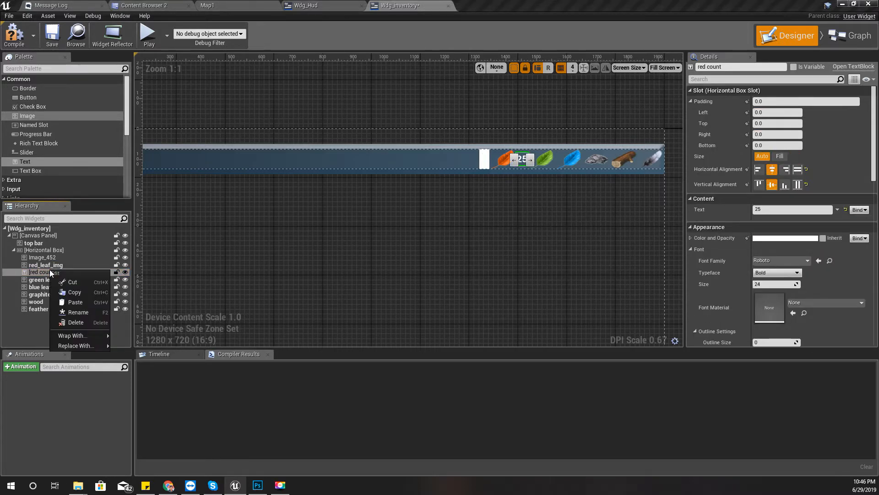
pyautogui.click(37, 266)
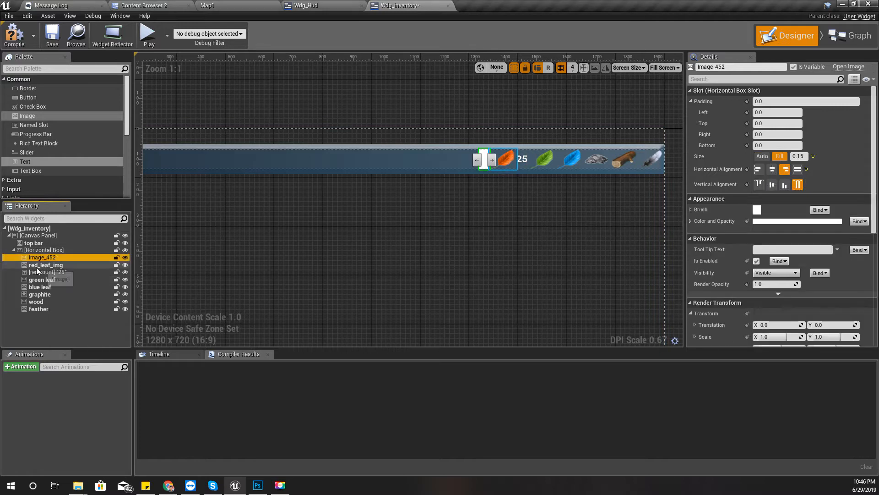
pyautogui.click(39, 272)
pyautogui.moveTo(50, 272)
pyautogui.mouseDown()
pyautogui.moveTo(89, 293)
pyautogui.moveTo(56, 314)
pyautogui.moveTo(55, 283)
pyautogui.mouseUp()
# Rename the duplicated count text after the green leaf as "green count"
pyautogui.click(53, 284)
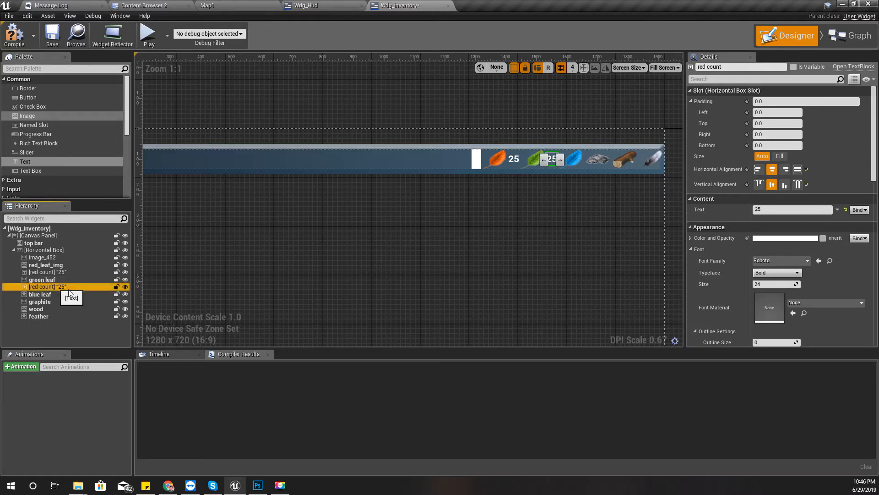
pyautogui.press('F2')
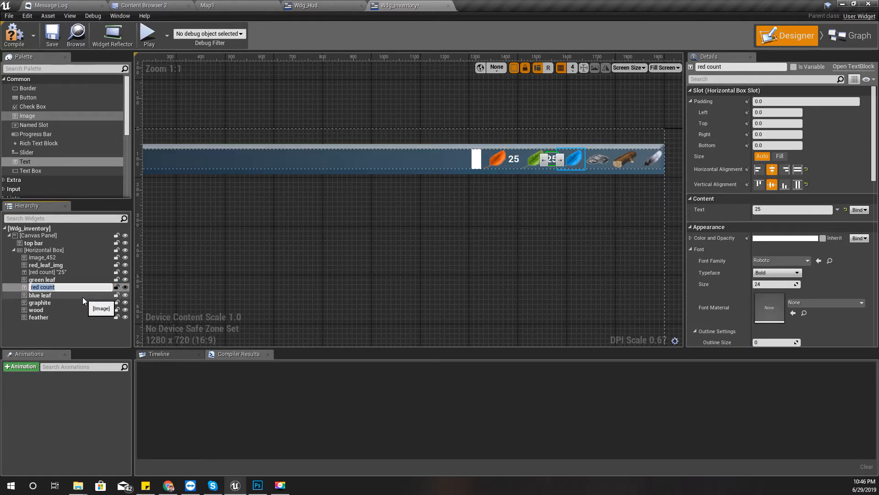
pyautogui.write('green count')
pyautogui.press('Return')
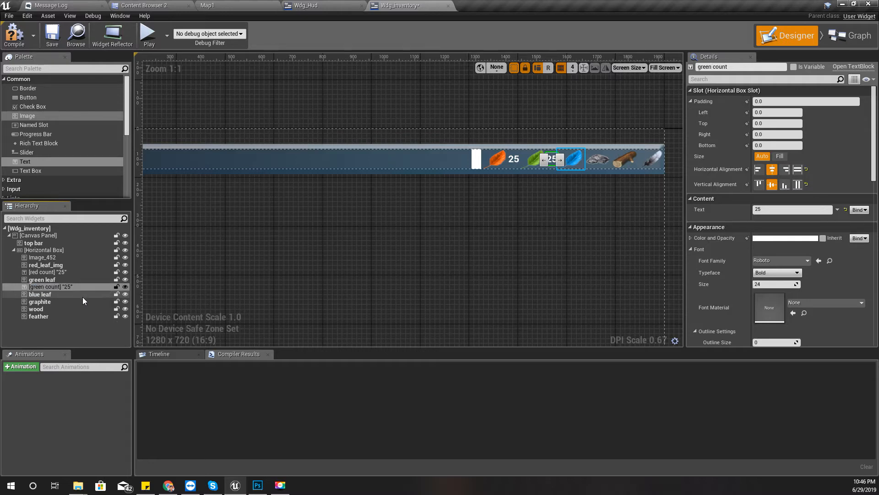
# Paste another count text, move it directly after the blue leaf and rename it "blue count"
pyautogui.hotkey('ctrl', 'v')
pyautogui.moveTo(50, 323); pyautogui.dragTo(49, 298)
pyautogui.press('F2')
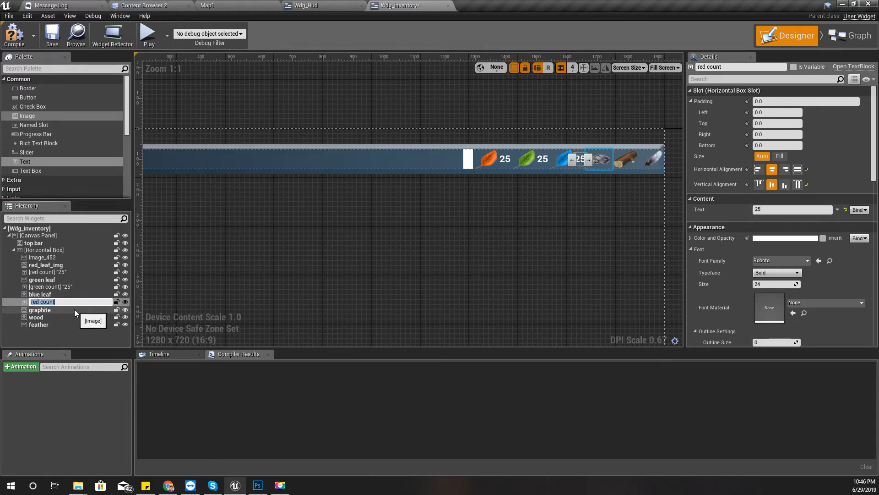
pyautogui.write('blue count')
pyautogui.press('Return')
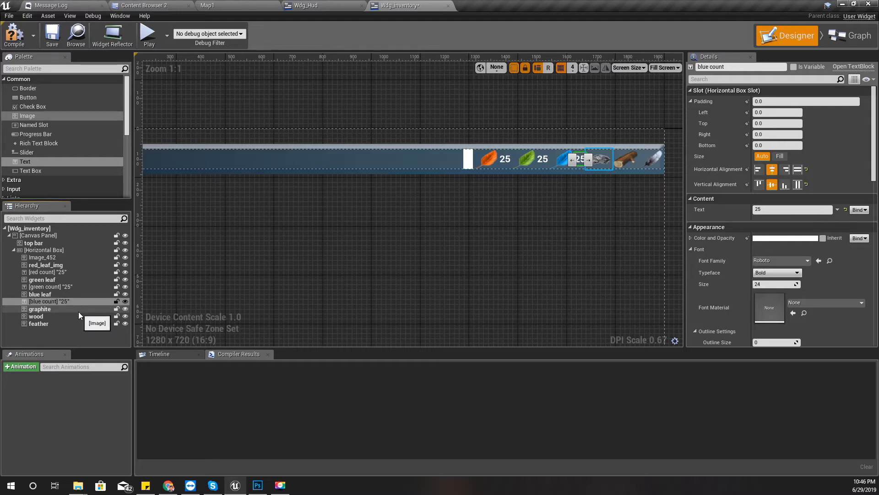
# Paste another count text, move it directly after the graphite icon and rename it "graphite count"
pyautogui.click(51, 303)
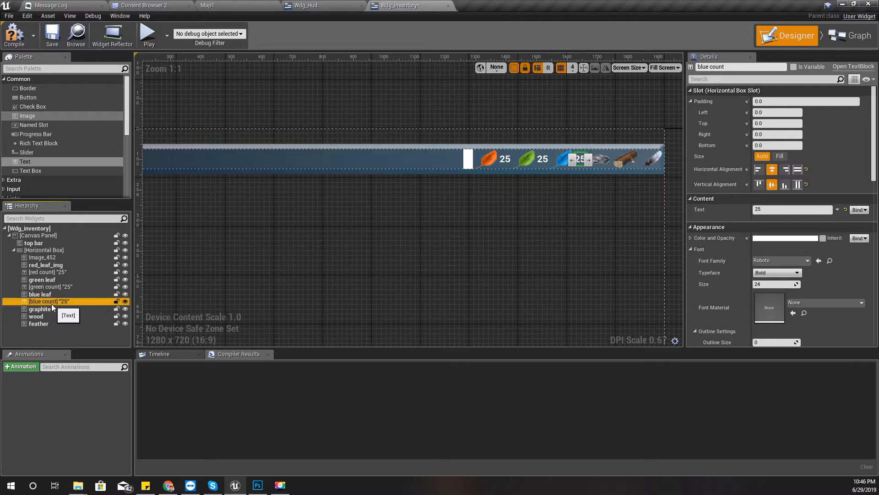
pyautogui.hotkey('ctrl', 'v')
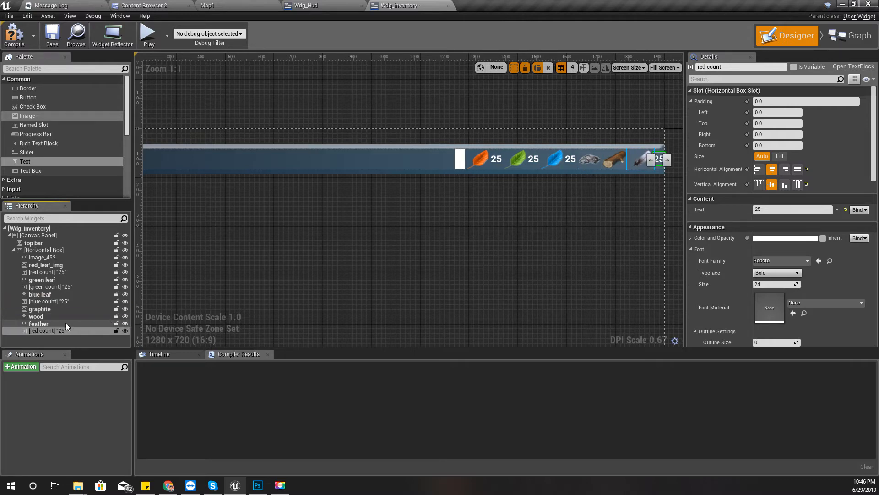
pyautogui.moveTo(54, 331); pyautogui.dragTo(67, 315)
pyautogui.doubleClick(67, 315)
pyautogui.write('gr')
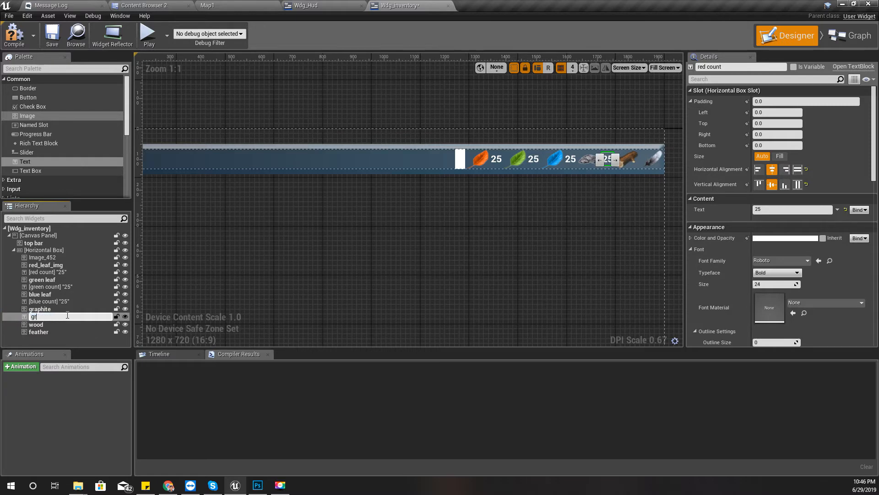
pyautogui.write('aphite count')
pyautogui.press('Return')
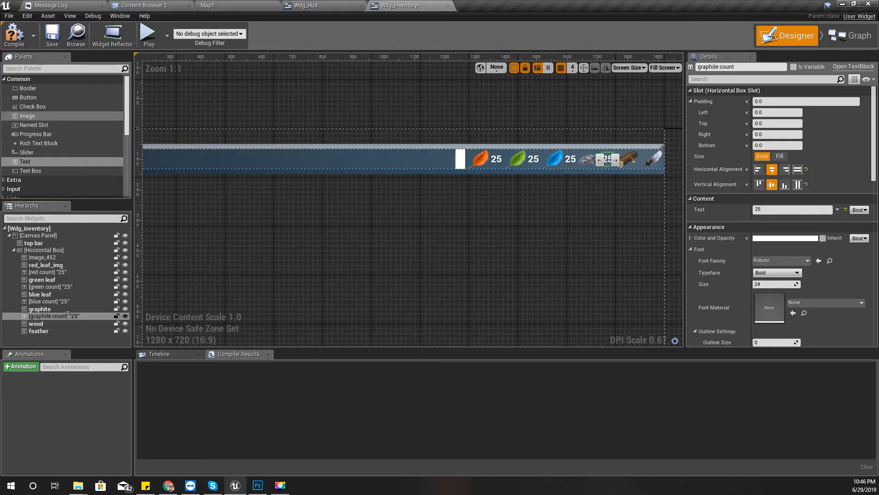
# Paste count texts into the horizontal box so that one follows the wood icon and one follows the feather icon
pyautogui.click(51, 334)
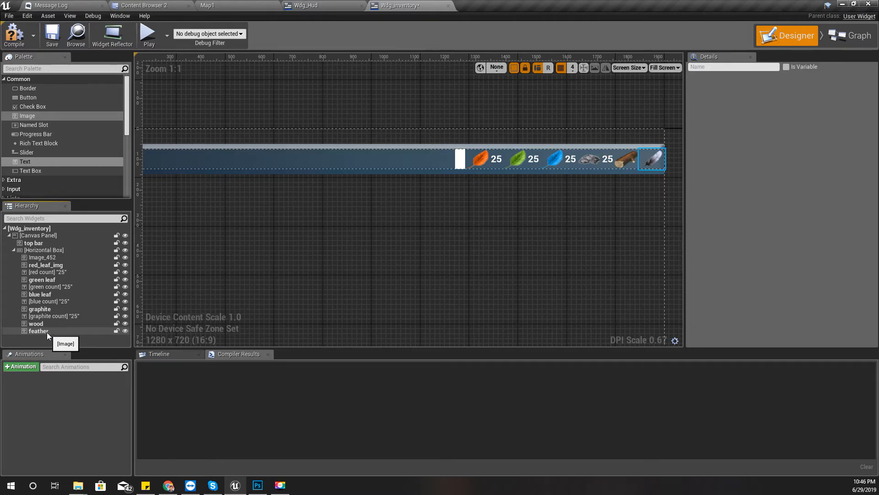
pyautogui.click(46, 332)
pyautogui.hotkey('ctrl', 'v')
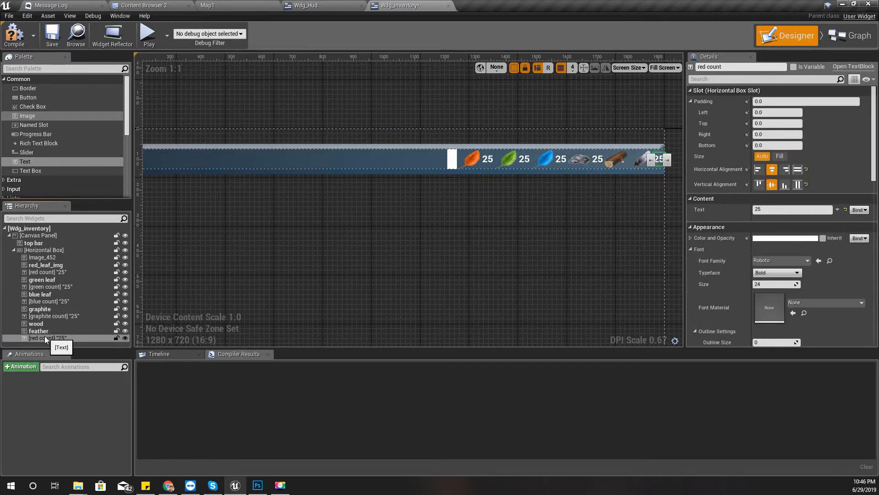
pyautogui.moveTo(46, 338); pyautogui.dragTo(46, 328)
# Rename the count text directly after the wood icon as "wood count"
pyautogui.doubleClick(48, 328)
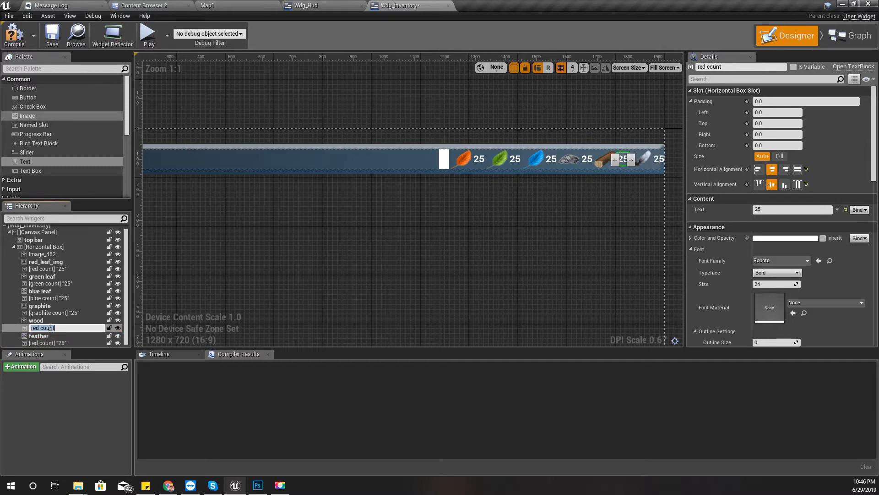
pyautogui.write('feather_cou')
pyautogui.press('BackSpace')
pyautogui.press('BackSpace')
pyautogui.press('BackSpace')
pyautogui.press('BackSpace')
pyautogui.press('BackSpace')
pyautogui.press('BackSpace')
pyautogui.press('BackSpace')
pyautogui.press('BackSpace')
pyautogui.press('BackSpace')
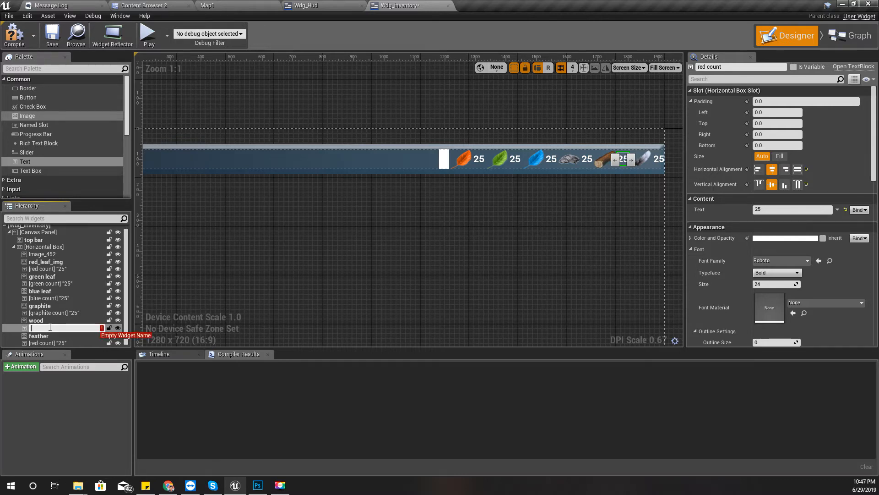
pyautogui.write('wood count')
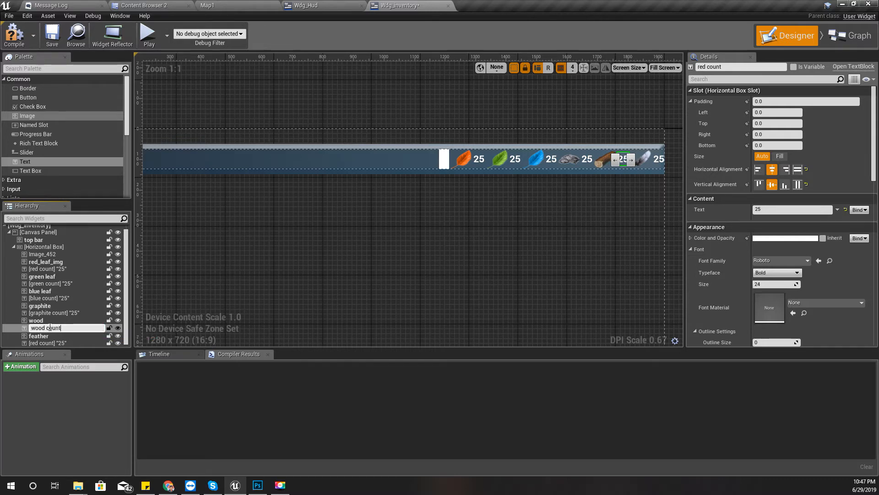
pyautogui.press('Return')
# Rename the last count text after the feather icon as "feather count", correcting any typo, and deselect it
pyautogui.click(57, 342)
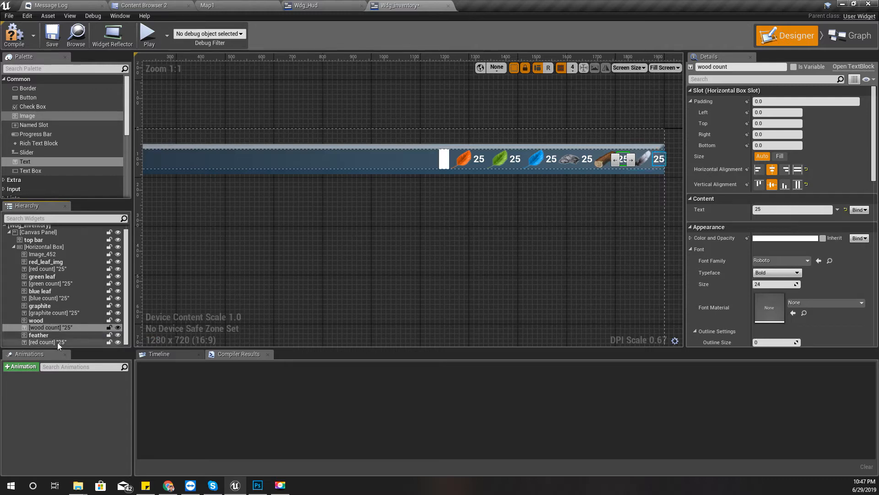
pyautogui.click(57, 342)
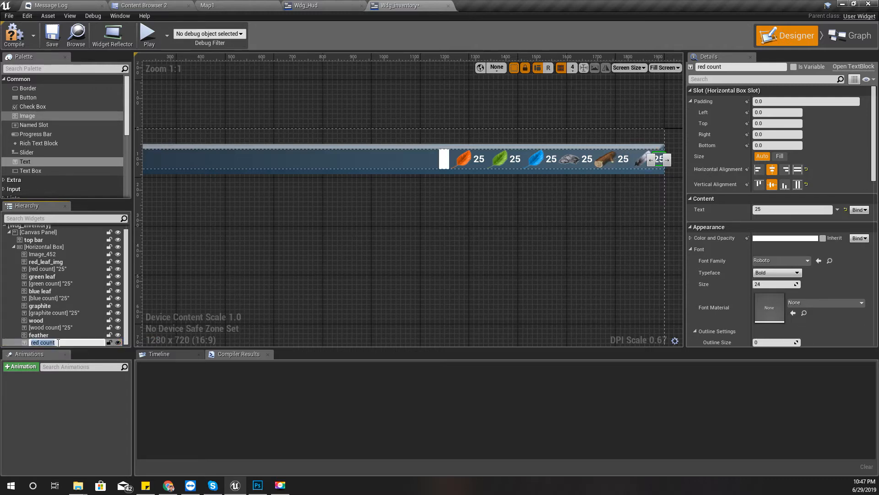
pyautogui.write('feather co9unt')
pyautogui.press('Return')
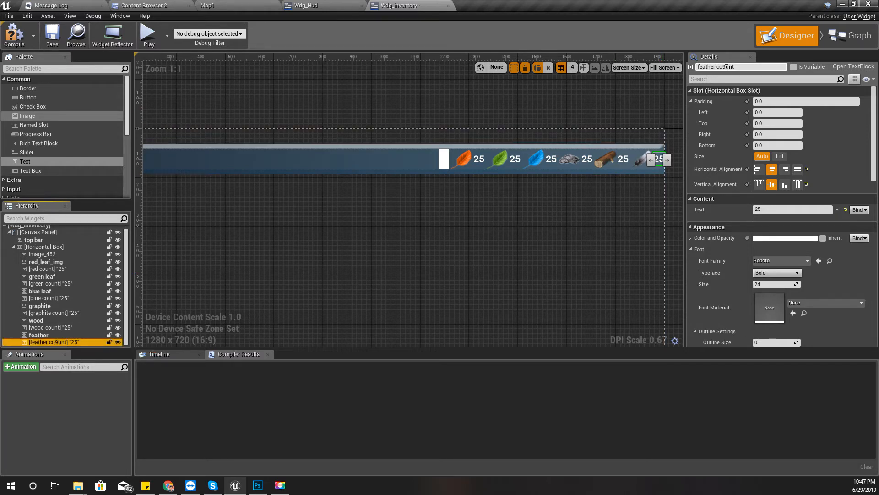
pyautogui.click(751, 67)
pyautogui.press('Right')
pyautogui.press('Left')
pyautogui.press('Left')
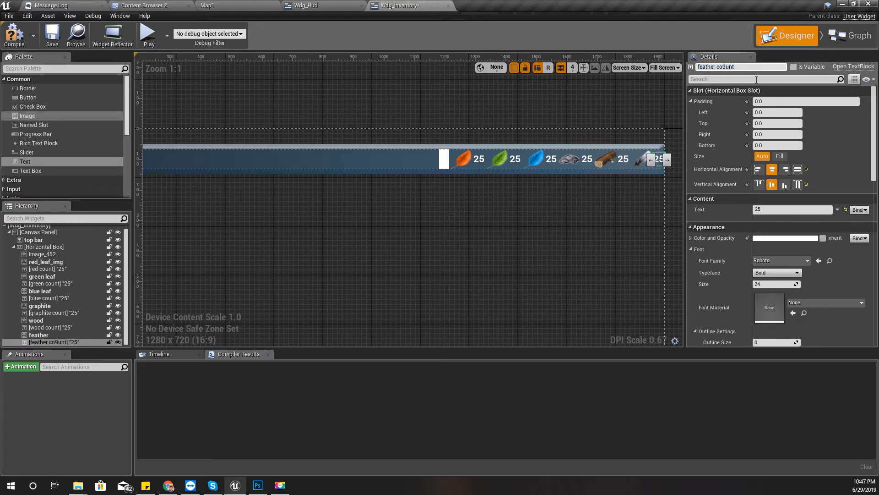
pyautogui.press('Return')
pyautogui.click(551, 205)
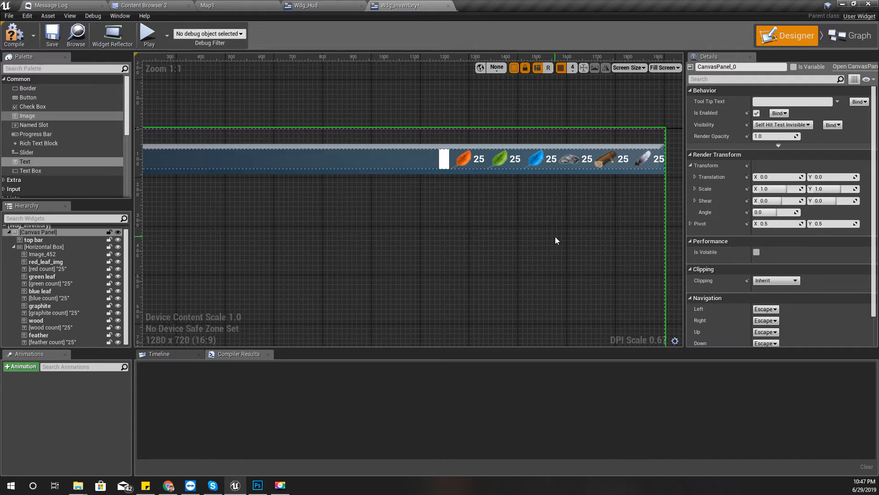
# Select all six count texts together and examine their shared properties for layout and spacing options
pyautogui.click(56, 268)
pyautogui.keyDown('ctrl'); pyautogui.click(63, 283); pyautogui.keyUp('ctrl')
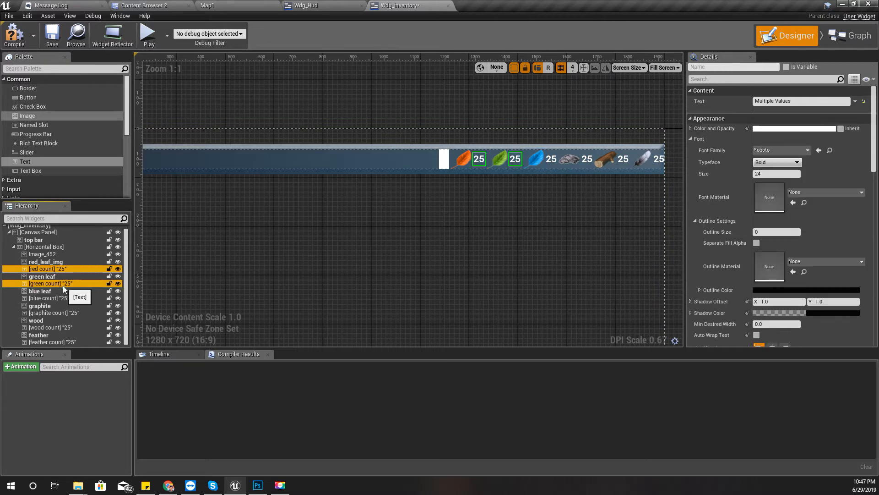
pyautogui.keyDown('ctrl'); pyautogui.click(68, 298); pyautogui.keyUp('ctrl')
pyautogui.keyDown('ctrl'); pyautogui.click(69, 313); pyautogui.keyUp('ctrl')
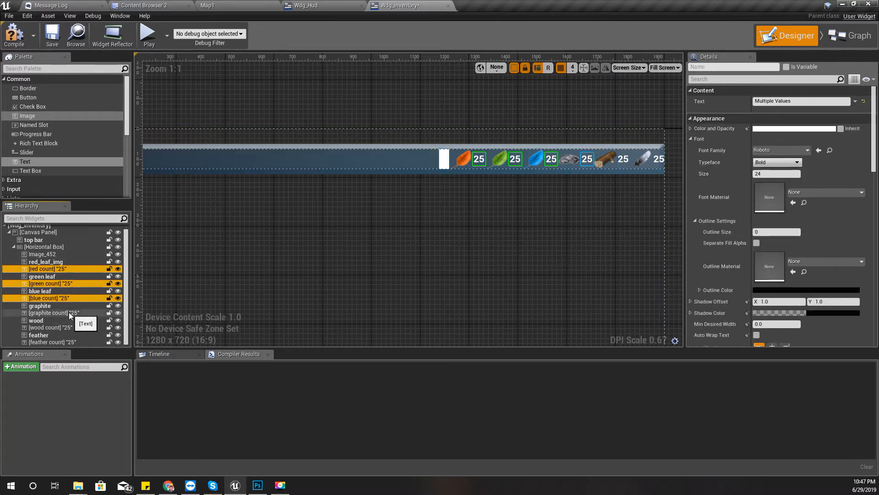
pyautogui.keyDown('ctrl'); pyautogui.click(67, 328); pyautogui.keyUp('ctrl')
pyautogui.keyDown('ctrl'); pyautogui.click(69, 342); pyautogui.keyUp('ctrl')
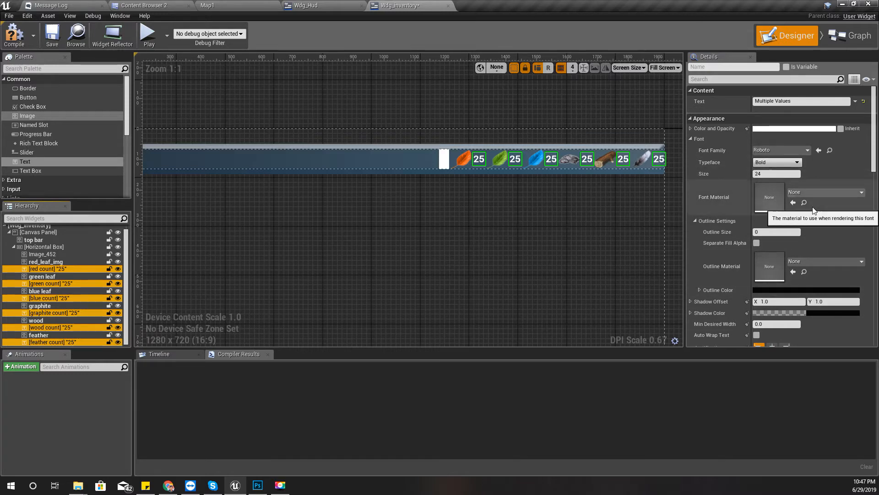
pyautogui.scroll(-3, 773, 180)
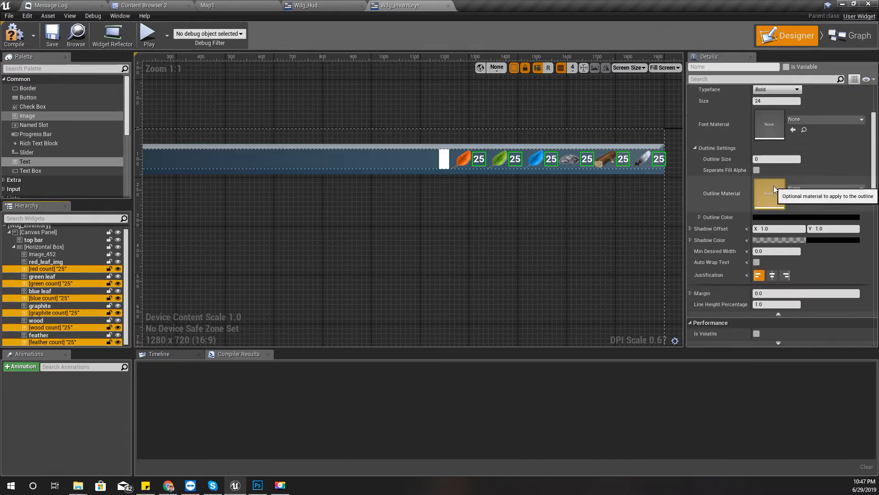
pyautogui.scroll(-2, 795, 260)
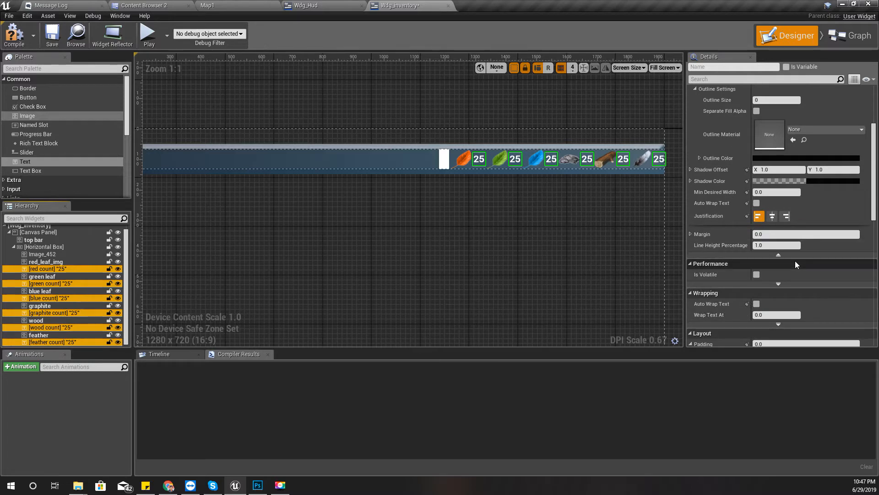
pyautogui.scroll(3, 795, 261)
pyautogui.scroll(2, 796, 261)
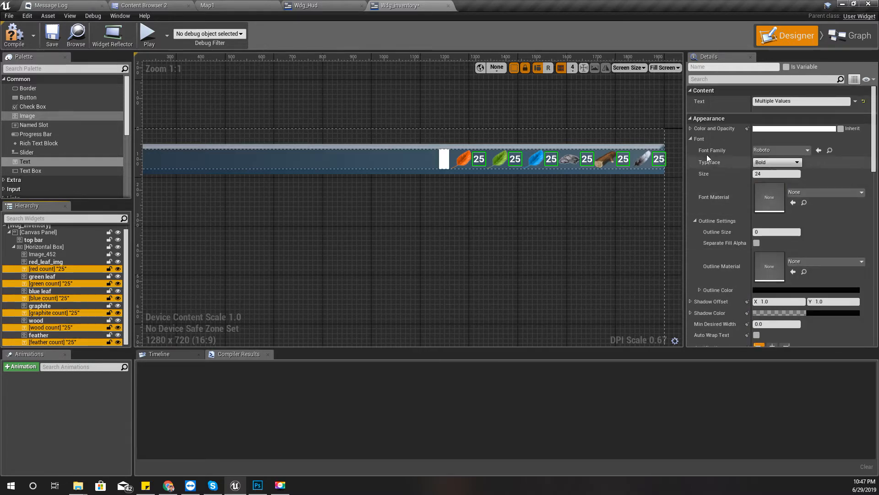
pyautogui.scroll(-3, 771, 216)
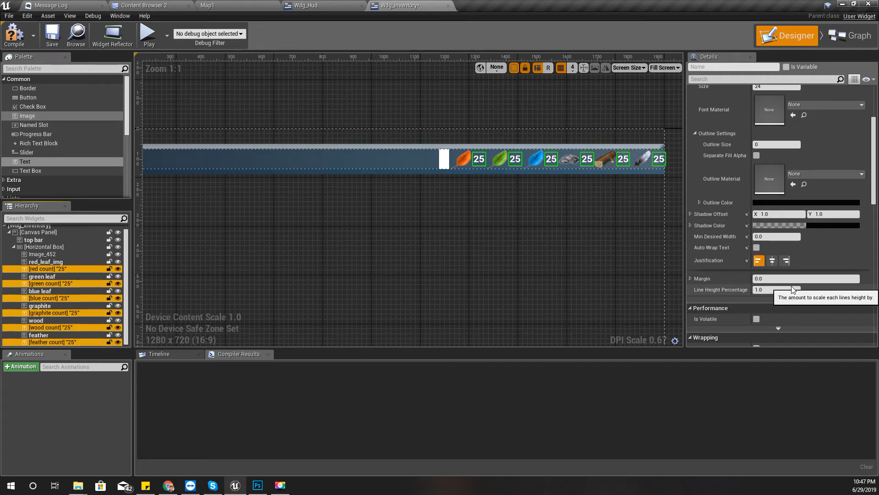
pyautogui.scroll(2, 792, 287)
pyautogui.scroll(1, 792, 287)
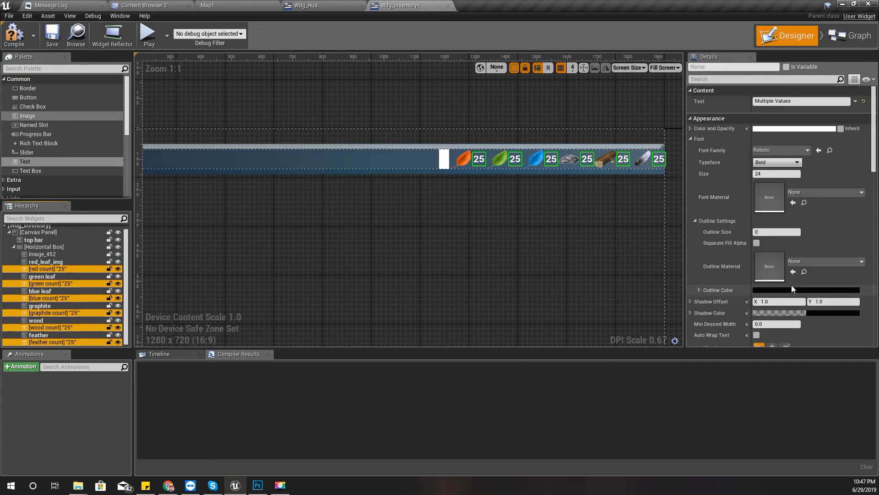
pyautogui.scroll(-3, 792, 282)
pyautogui.scroll(2, 791, 277)
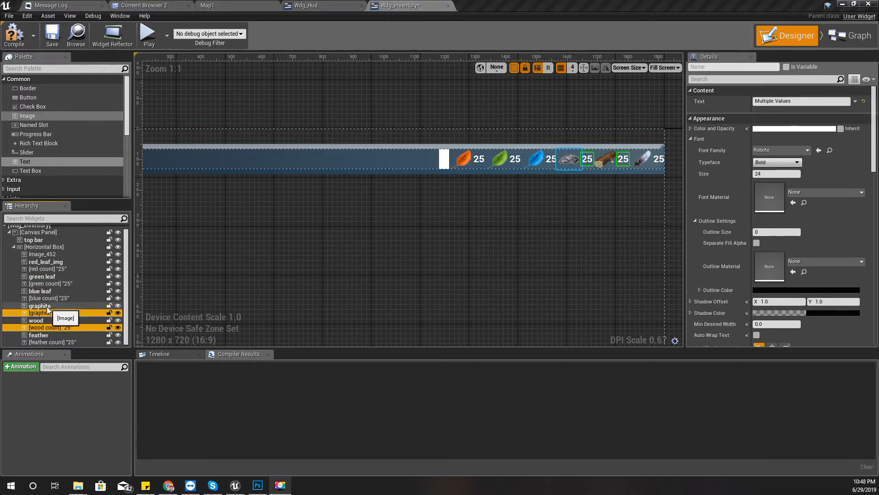
# Try Fill horizontal alignment on the graphite count text, and then set it to left alignment
pyautogui.click(51, 312)
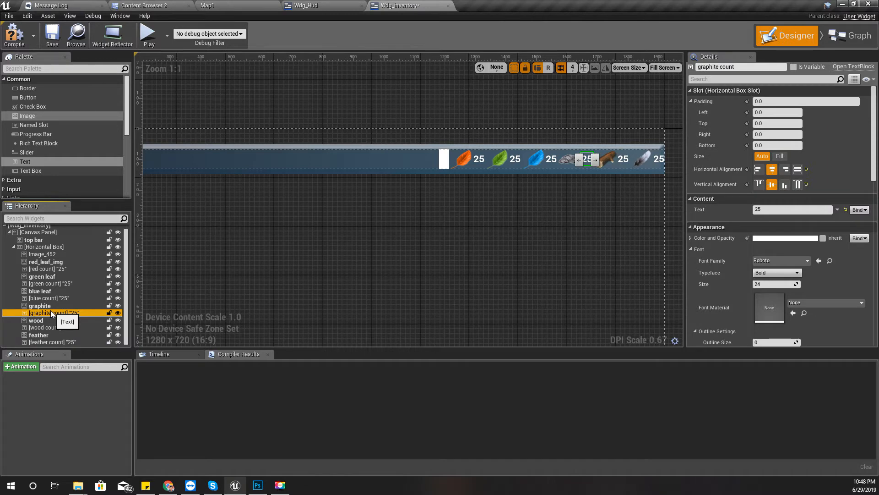
pyautogui.click(799, 170)
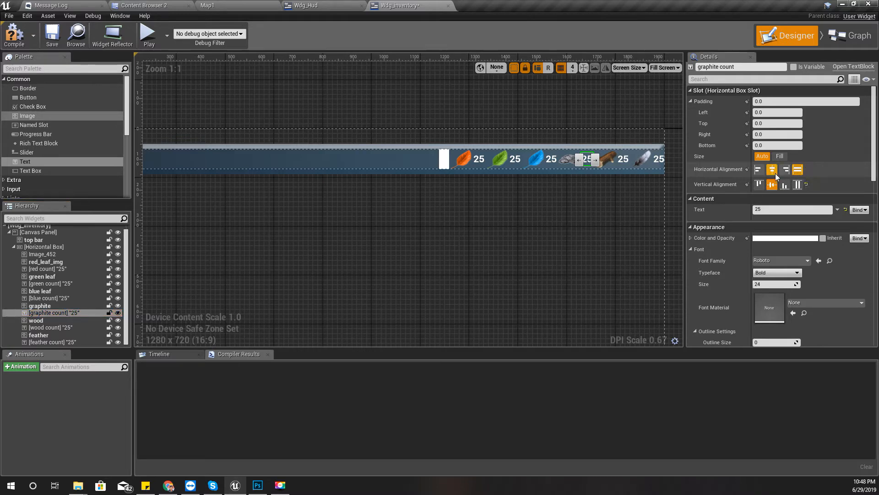
pyautogui.click(759, 169)
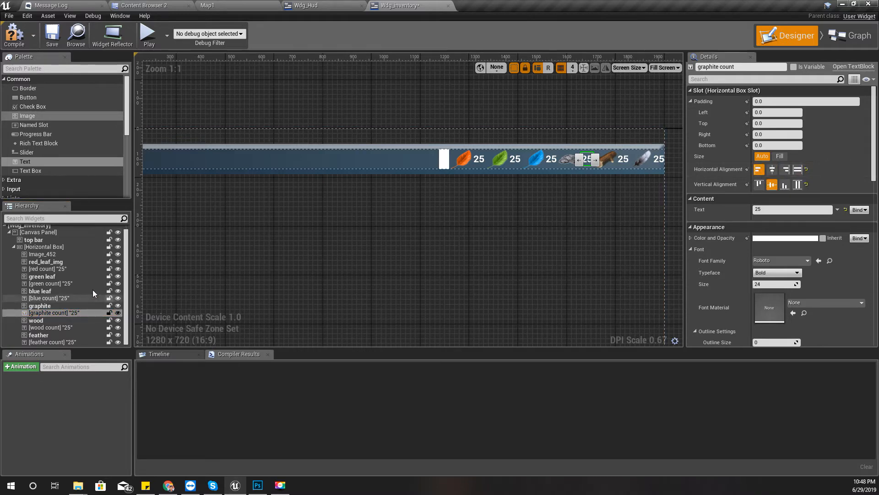
# Set the red count text's horizontal alignment to Fill and its slot size to Fill with a value of 0.1
pyautogui.click(76, 270)
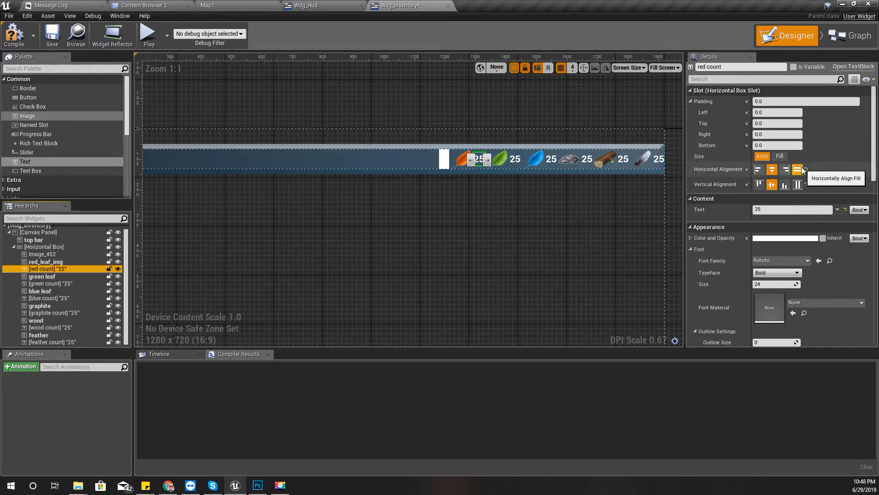
pyautogui.click(761, 172)
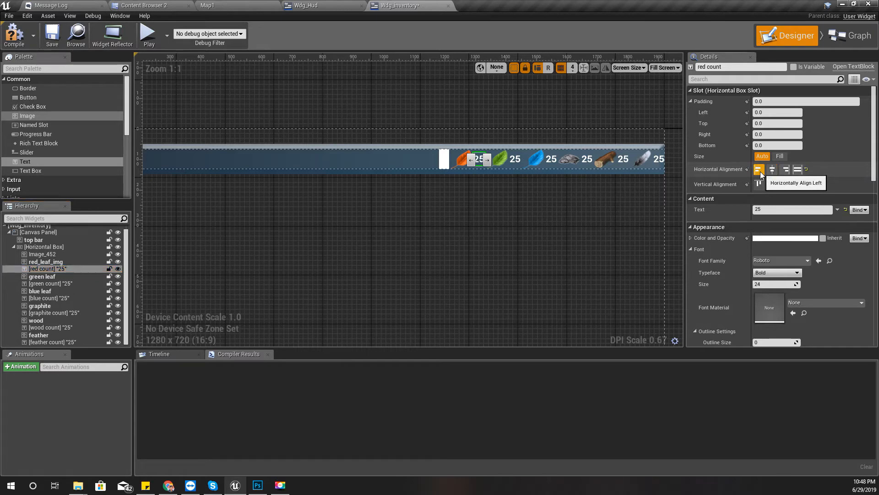
pyautogui.click(797, 170)
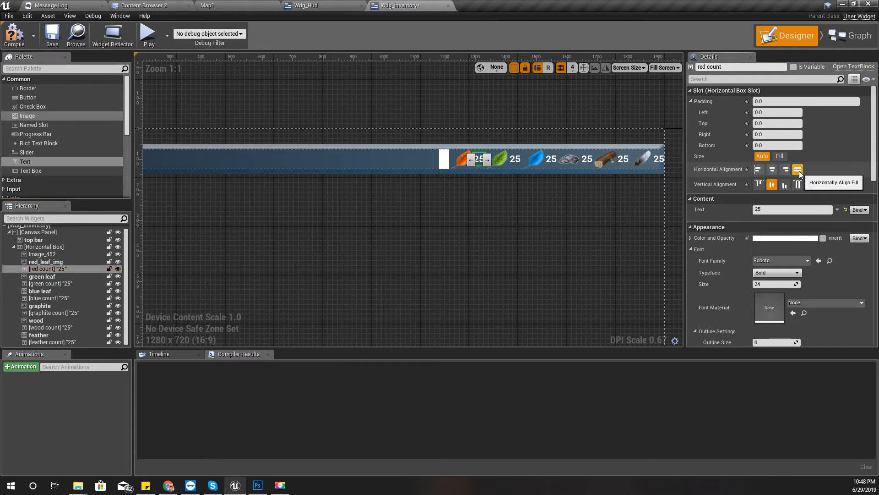
pyautogui.click(780, 157)
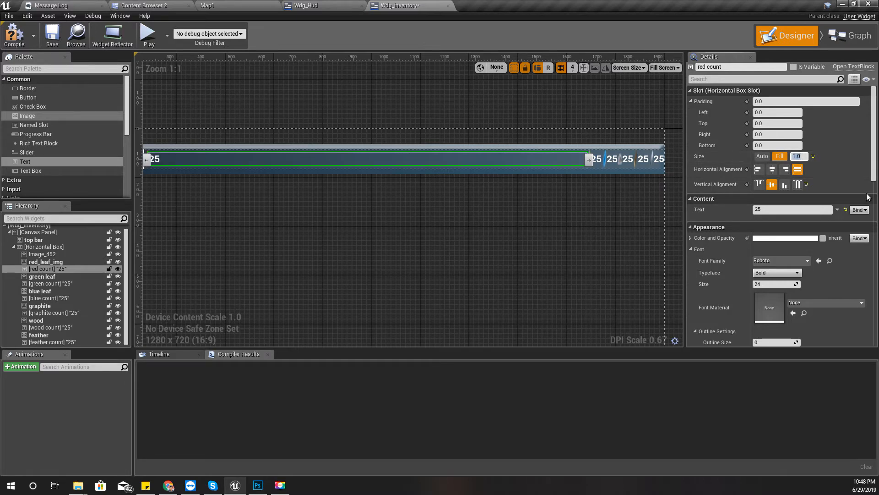
pyautogui.write('0.1')
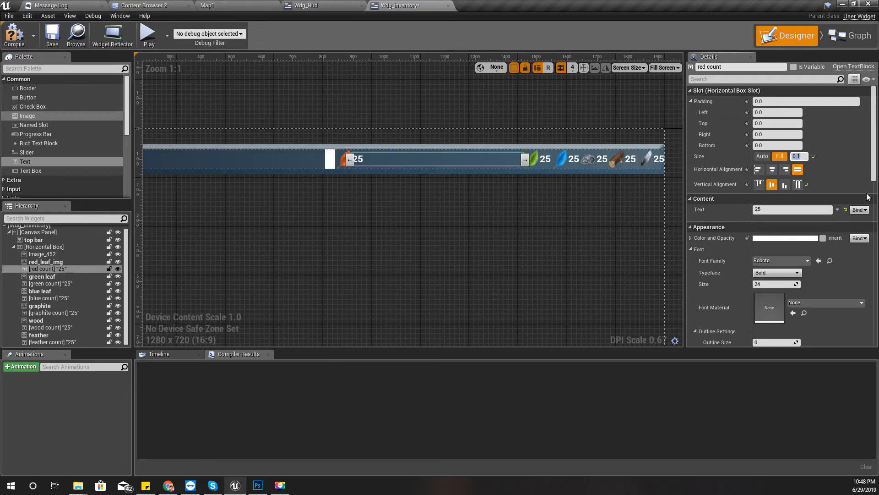
# Reduce the red count text's fill size to 0.02 and finally to 0.01
pyautogui.scroll(-3, 186, 205)
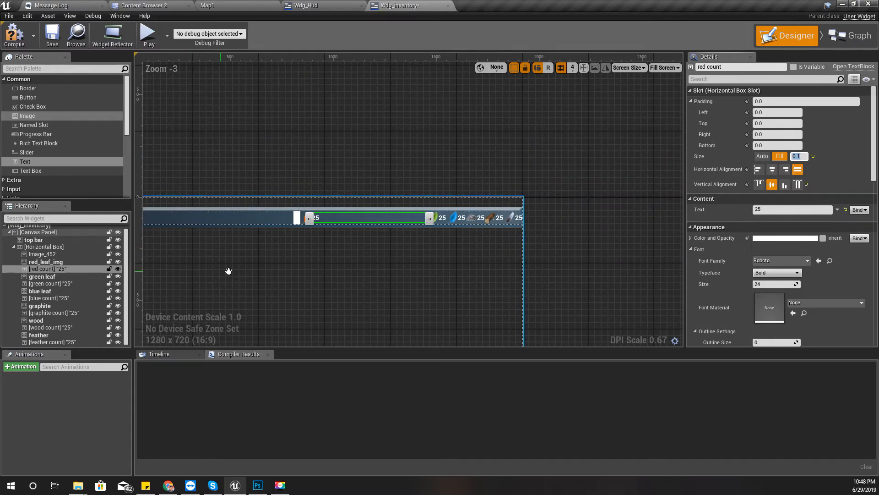
pyautogui.moveTo(230, 270); pyautogui.dragTo(255, 214, button='right')
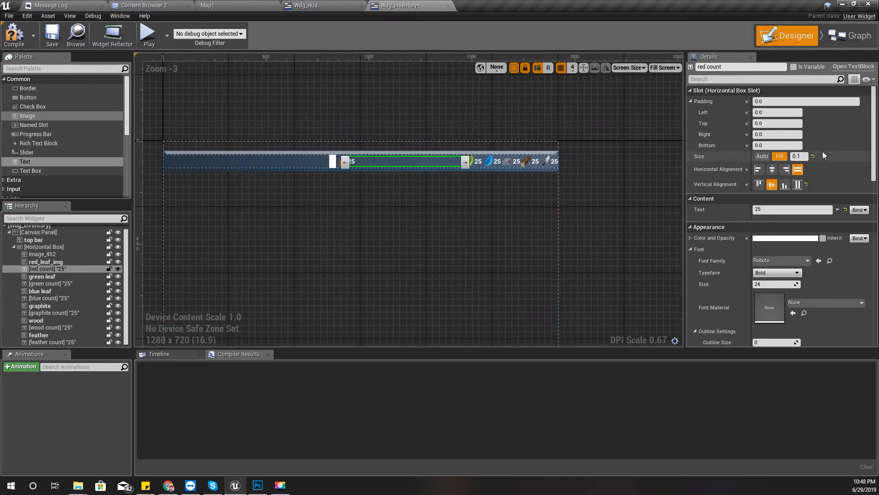
pyautogui.click(801, 156)
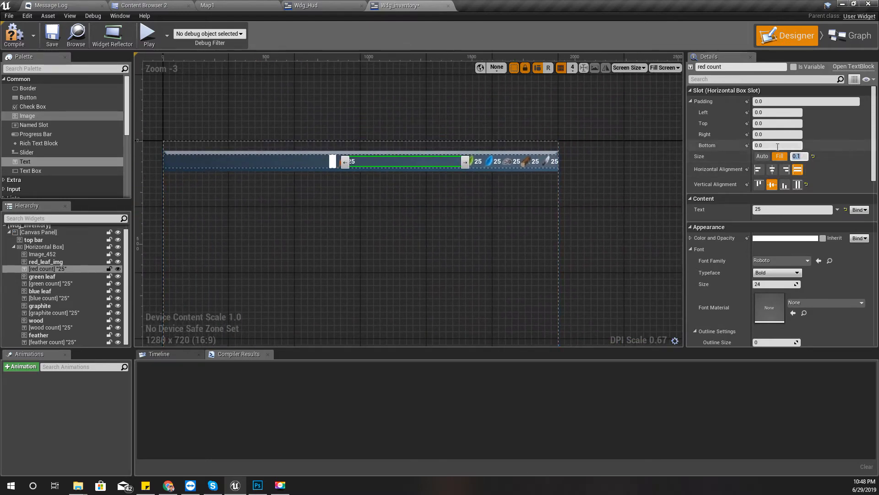
pyautogui.press('Return')
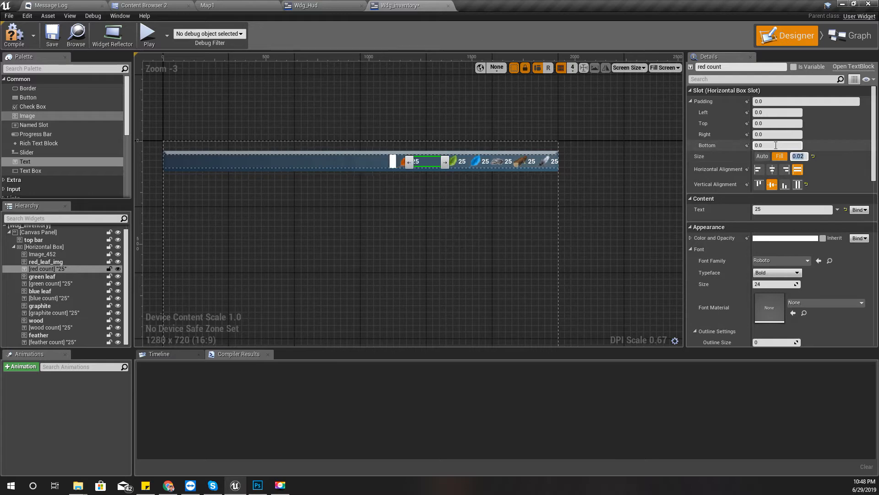
pyautogui.write('.')
pyautogui.press('Return')
# Set the green count text's slot size to Fill with a value of 0.01 and its horizontal alignment to Fill
pyautogui.scroll(4, 426, 194)
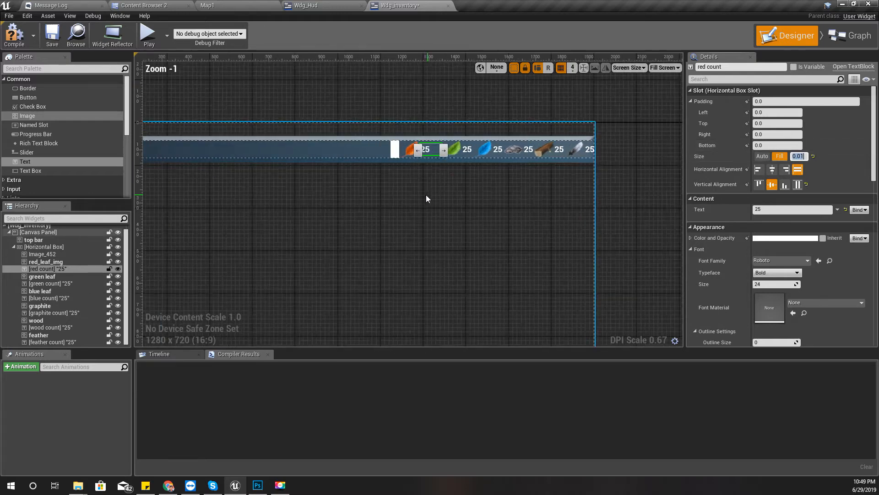
pyautogui.moveTo(422, 173); pyautogui.dragTo(374, 200, button='right')
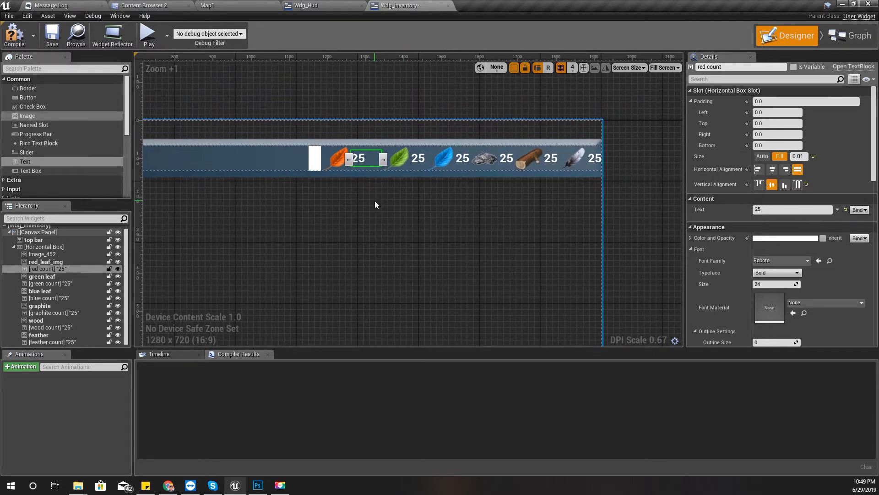
pyautogui.click(61, 287)
pyautogui.click(783, 159)
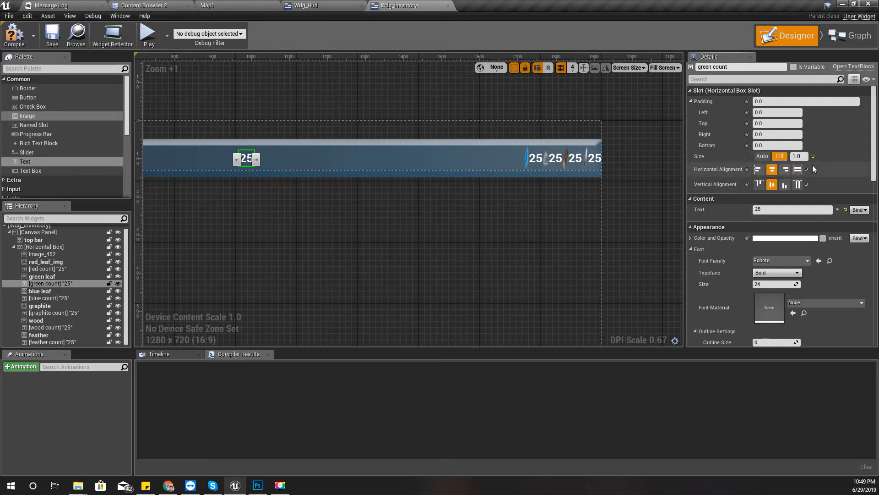
pyautogui.click(798, 169)
pyautogui.click(803, 156)
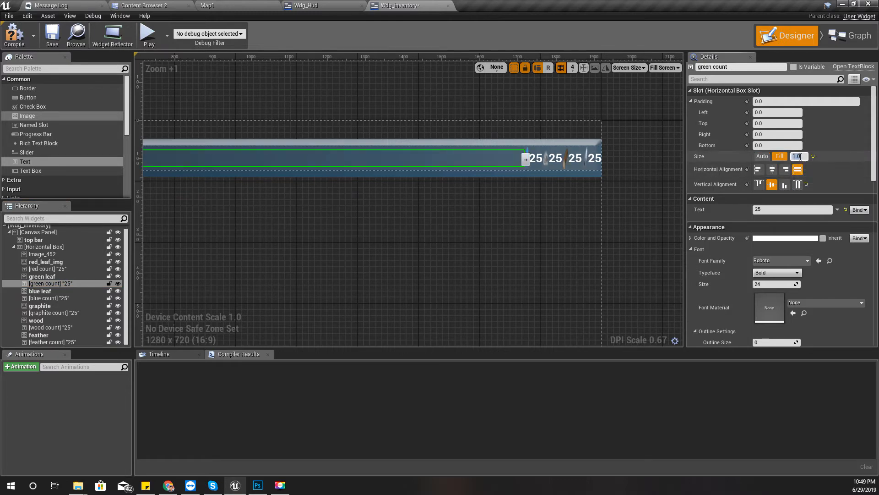
pyautogui.press('Return')
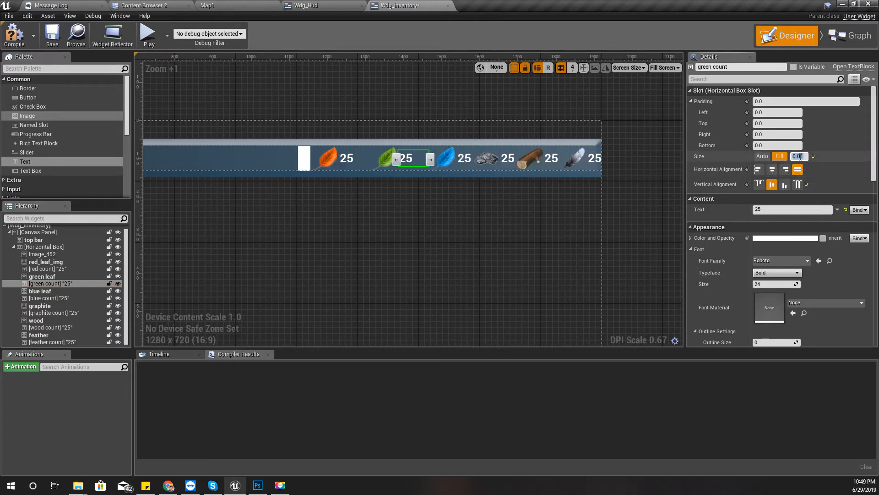
# Set the blue count text's slot size to Fill at 0.01 and its horizontal alignment to Fill
pyautogui.click(59, 298)
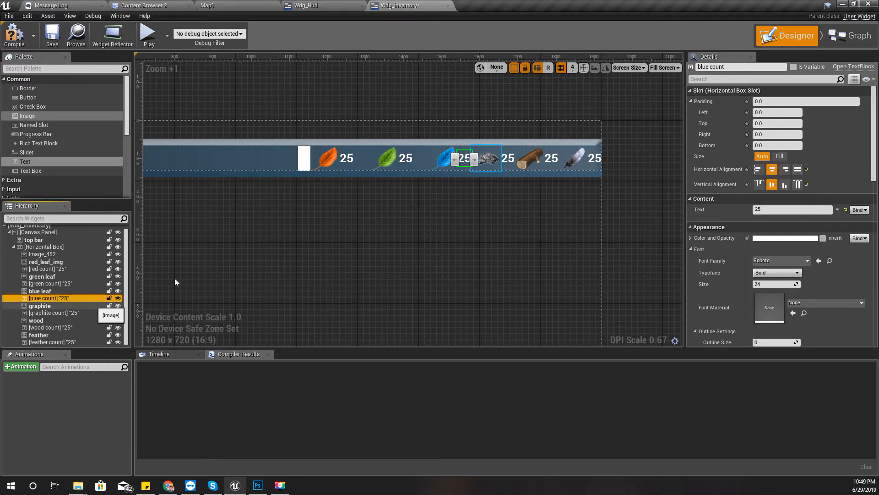
pyautogui.click(780, 156)
pyautogui.click(798, 169)
pyautogui.click(797, 169)
pyautogui.click(799, 156)
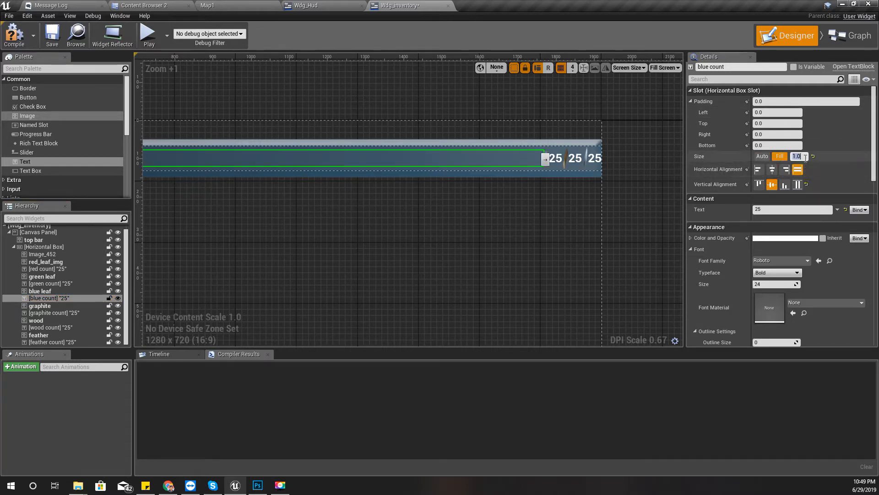
pyautogui.write('.01')
pyautogui.press('Return')
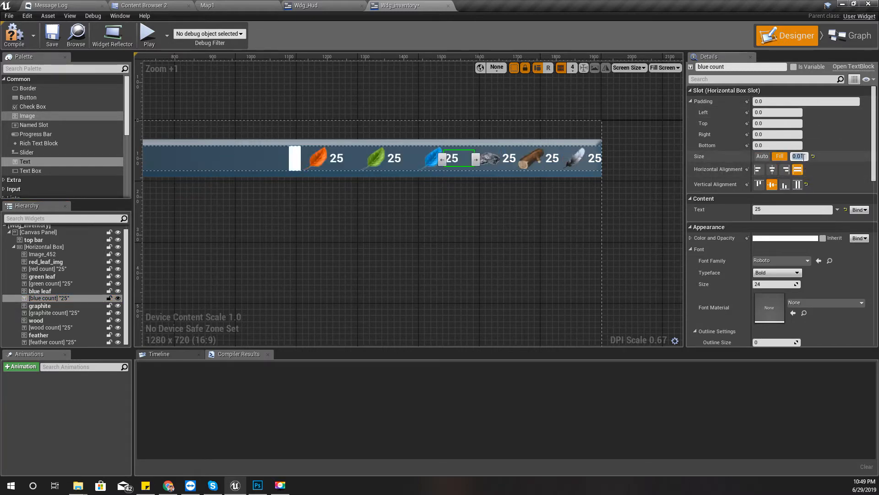
# Give the graphite count text a Fill horizontal alignment and a Fill slot size of 0.01
pyautogui.click(62, 312)
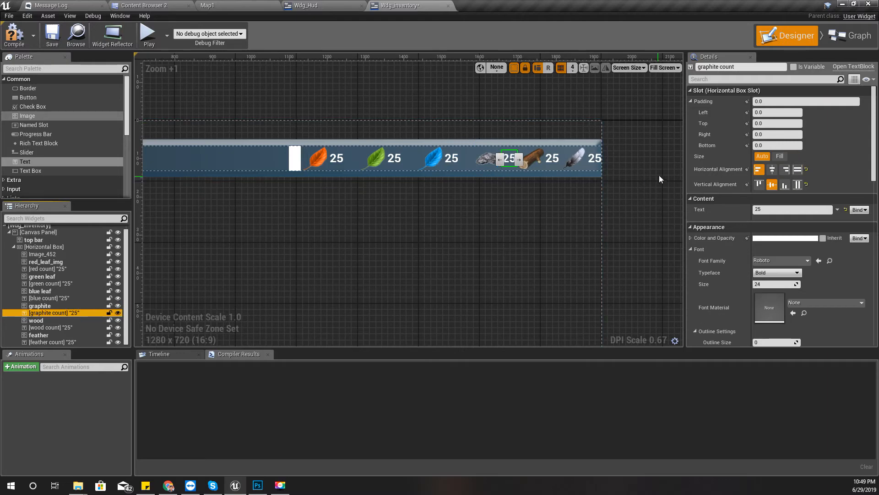
pyautogui.click(797, 169)
pyautogui.click(781, 156)
pyautogui.click(799, 157)
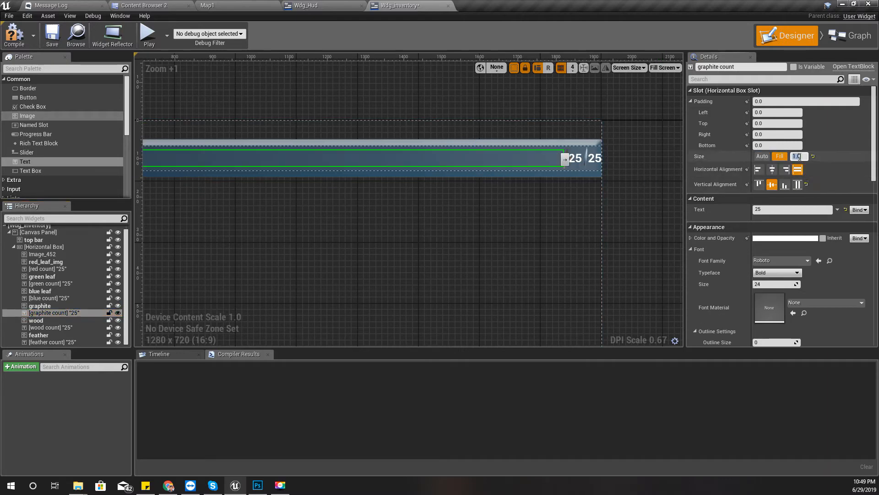
pyautogui.write('.01')
pyautogui.press('Return')
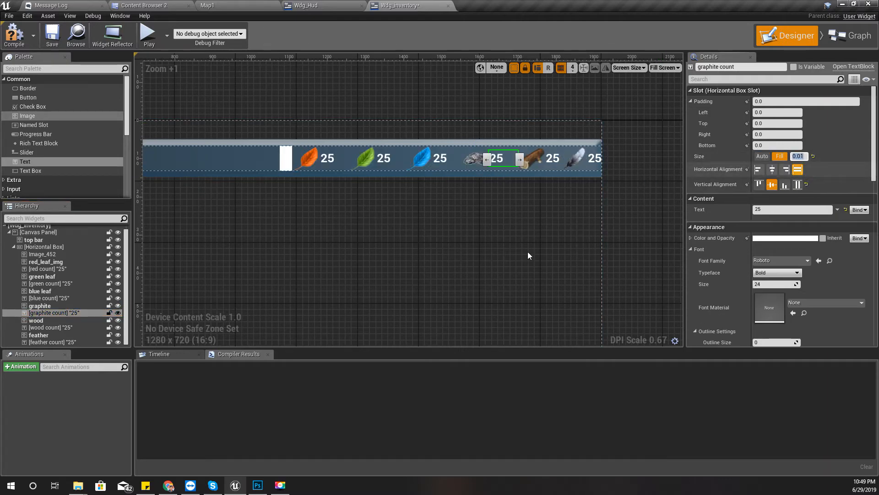
# Set the wood count text's slot size to Fill at 0.01 and its horizontal alignment to Fill
pyautogui.click(50, 327)
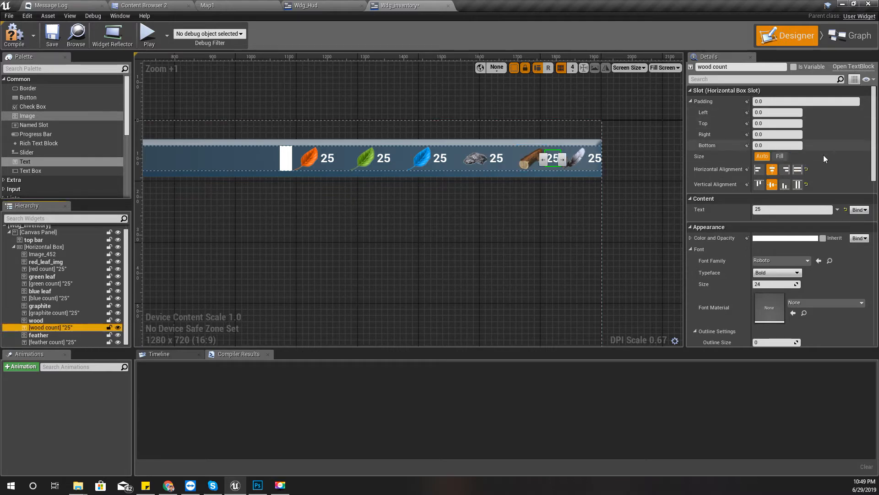
pyautogui.click(780, 156)
pyautogui.click(797, 169)
pyautogui.click(806, 156)
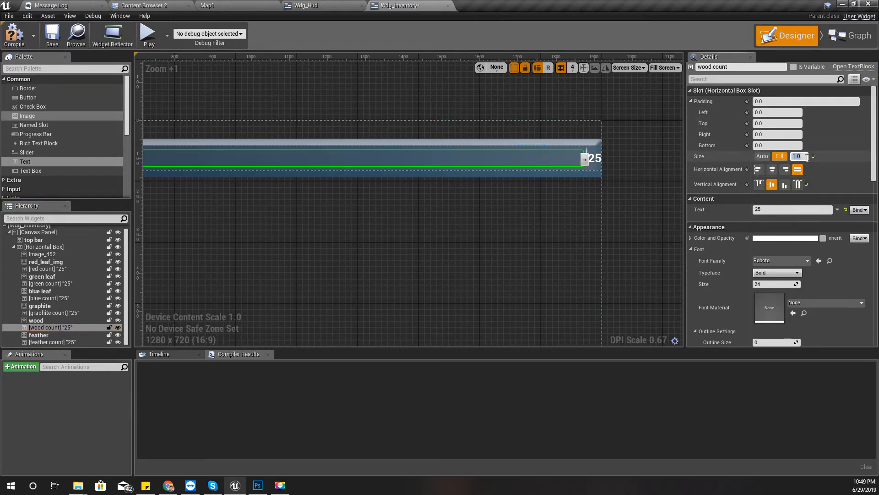
pyautogui.write('.01')
pyautogui.press('Return')
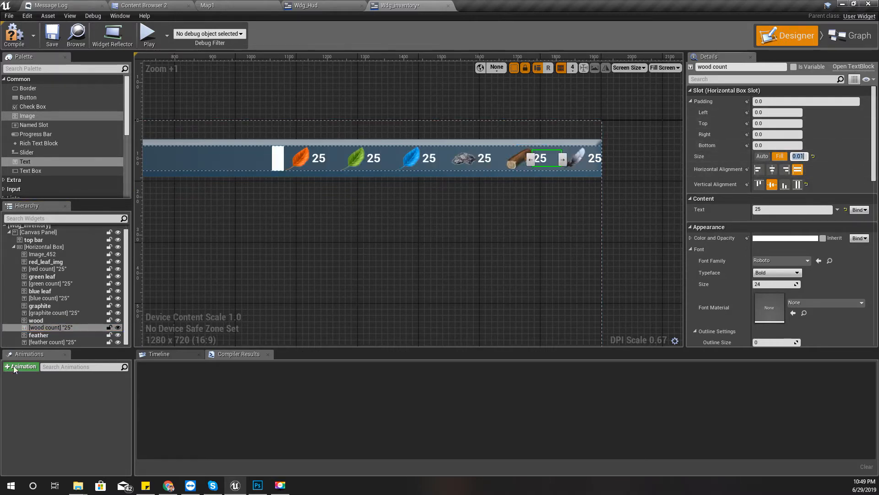
# Set the feather count text's slot size to Fill at 0.01 with Fill horizontal alignment, and deselect it
pyautogui.click(76, 342)
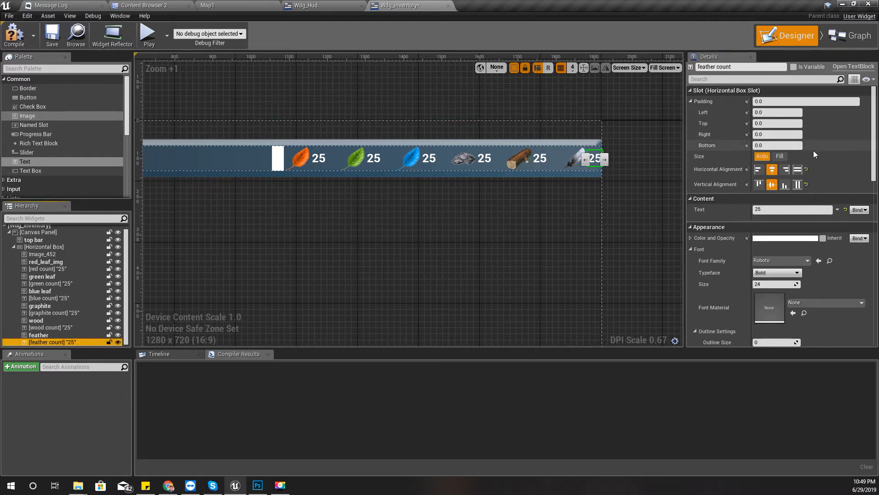
pyautogui.click(784, 157)
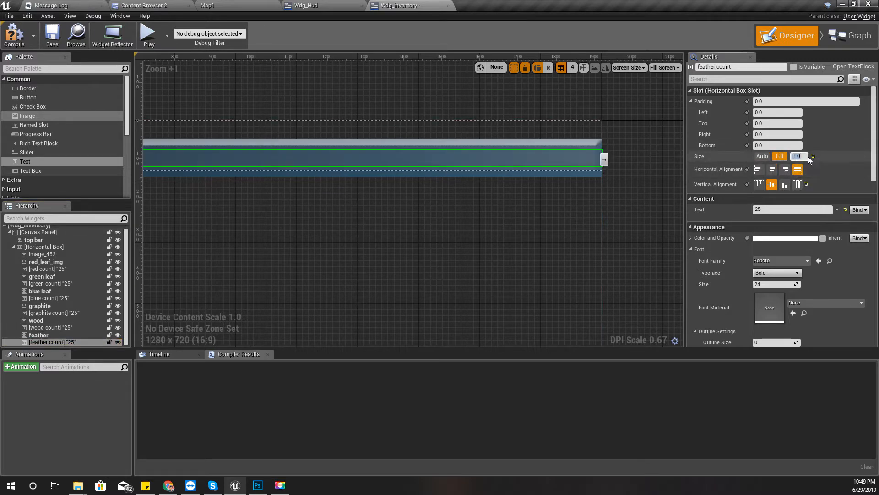
pyautogui.click(807, 157)
pyautogui.write('0.01')
pyautogui.press('Return')
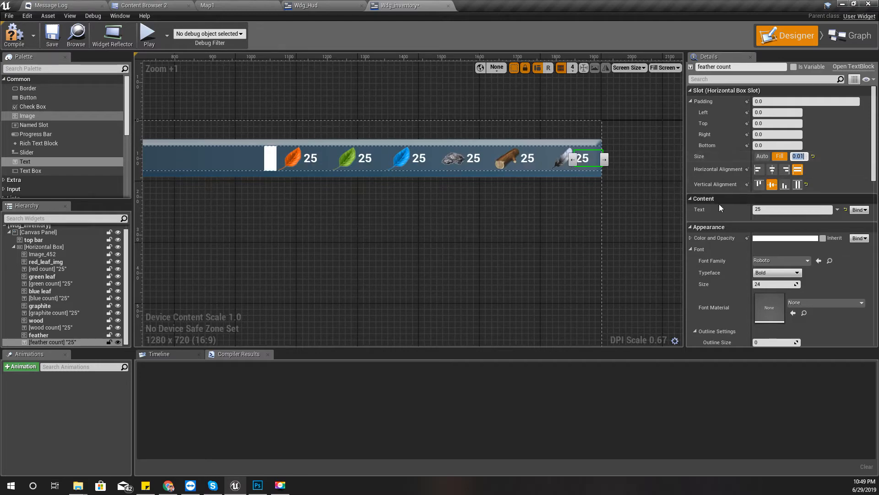
pyautogui.click(645, 199)
pyautogui.click(645, 197)
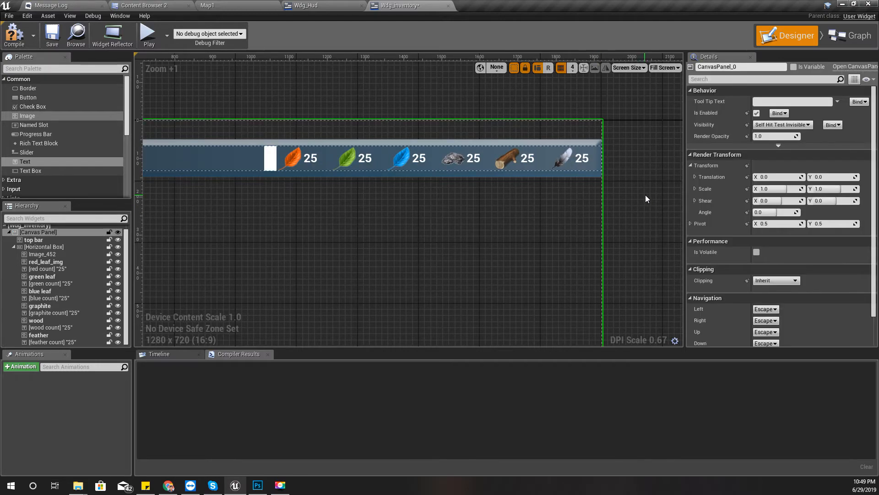
# Examine the spacing of the resource icons and counts along the top bar at several zoom levels
pyautogui.scroll(-3, 645, 194)
pyautogui.scroll(2, 644, 195)
pyautogui.moveTo(458, 251); pyautogui.dragTo(411, 249, button='right')
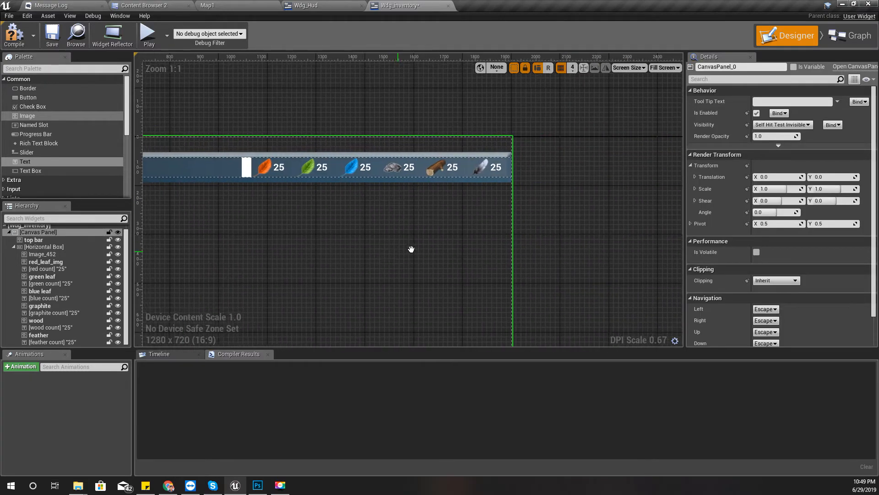
pyautogui.scroll(-5, 416, 249)
pyautogui.moveTo(381, 275); pyautogui.dragTo(412, 252, button='right')
pyautogui.scroll(2, 407, 250)
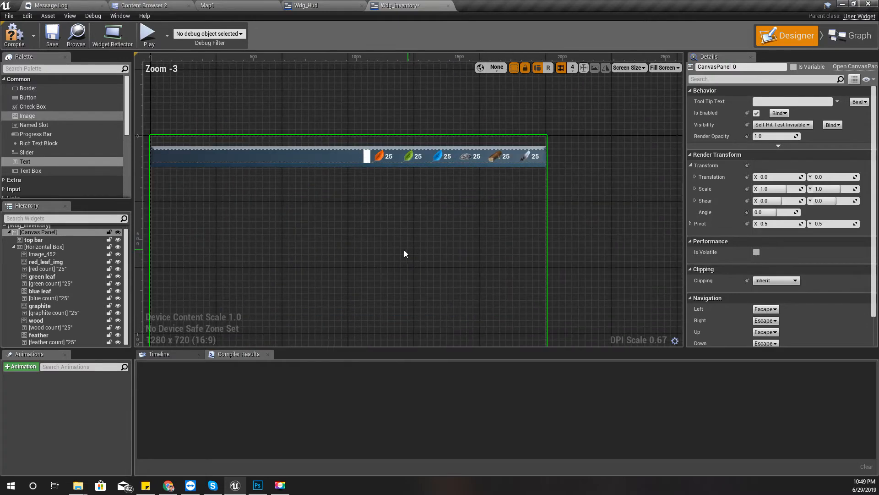
pyautogui.scroll(-1, 404, 248)
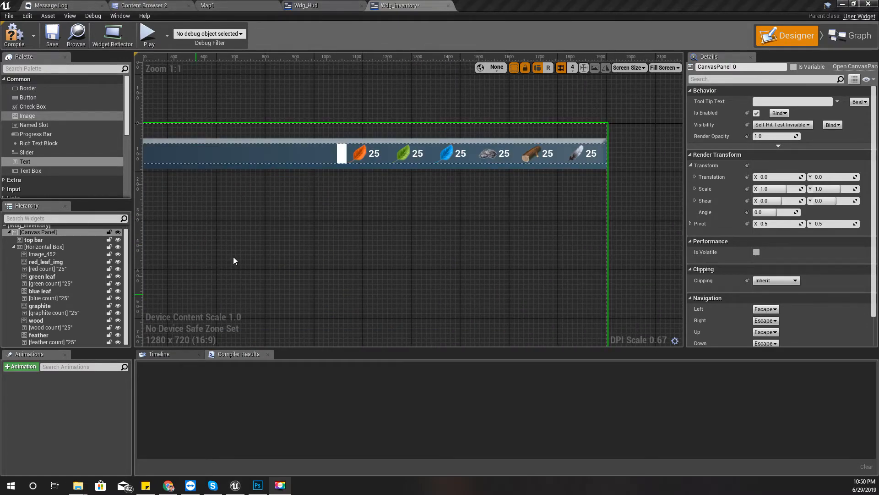
pyautogui.scroll(-3, 292, 220)
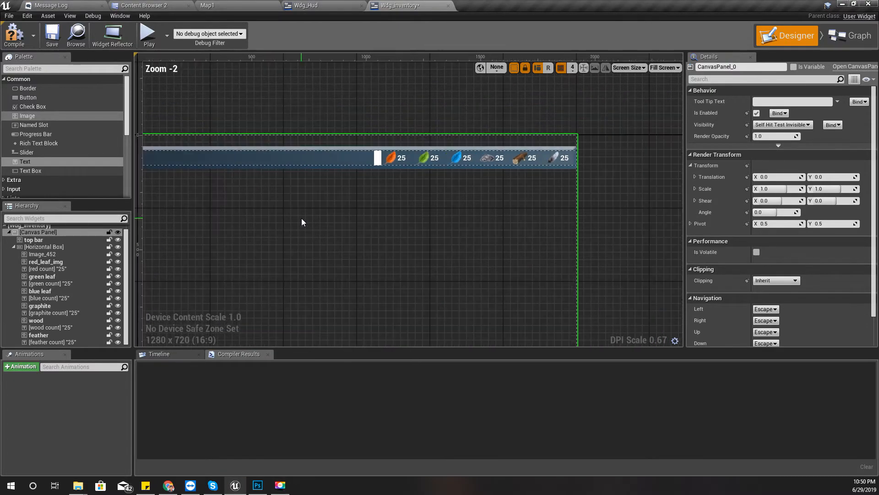
pyautogui.moveTo(304, 222); pyautogui.dragTo(362, 172, button='right')
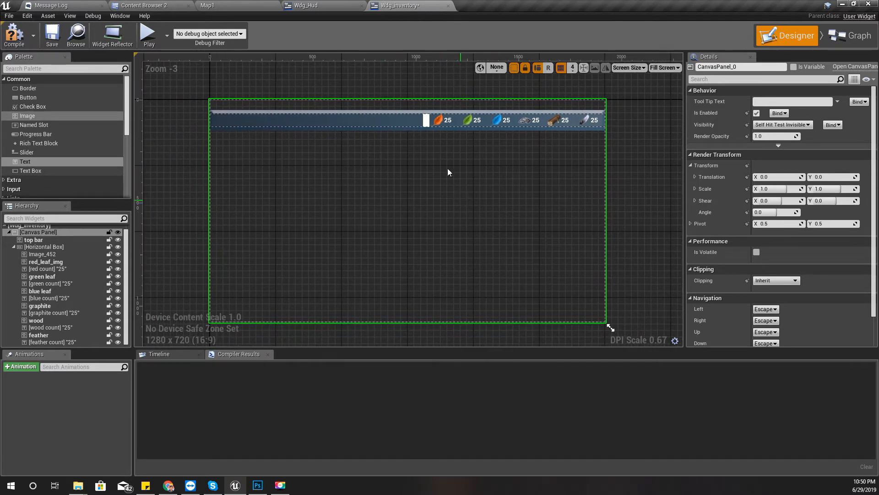
# Set the visibility of the white spacer image before the red leaf to Hidden and compile the widget
pyautogui.click(427, 120)
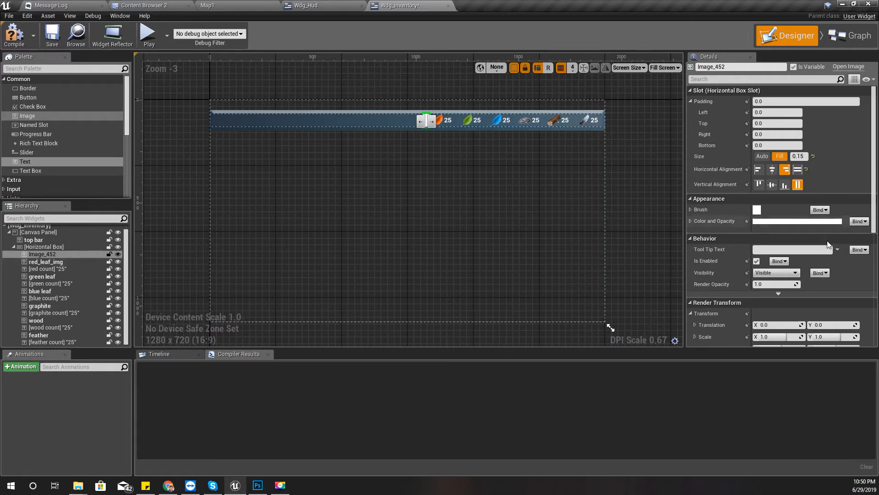
pyautogui.click(795, 274)
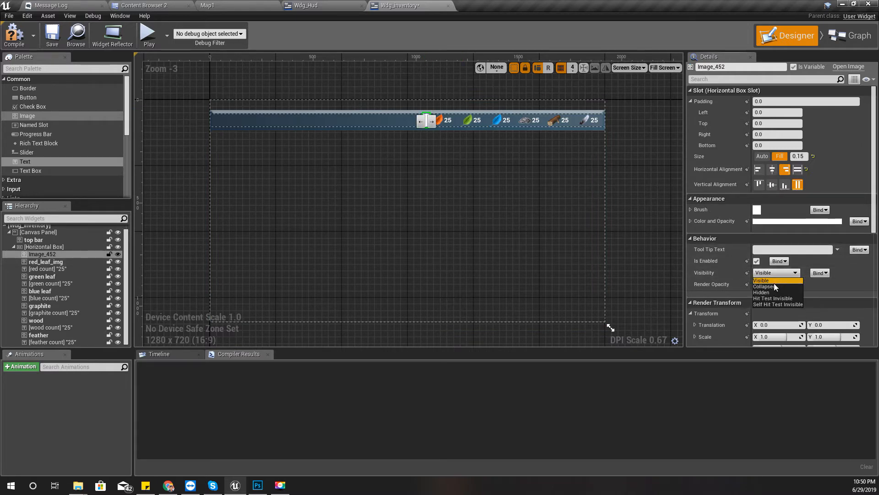
pyautogui.click(776, 293)
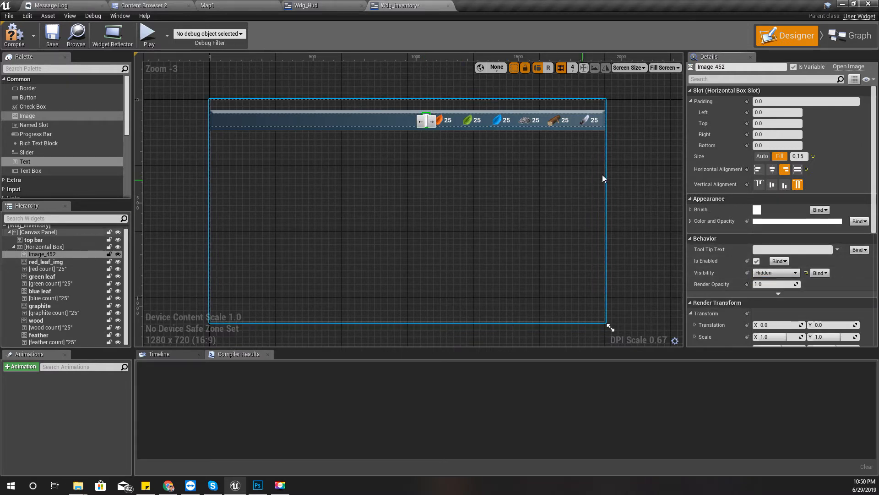
pyautogui.click(652, 141)
pyautogui.click(426, 120)
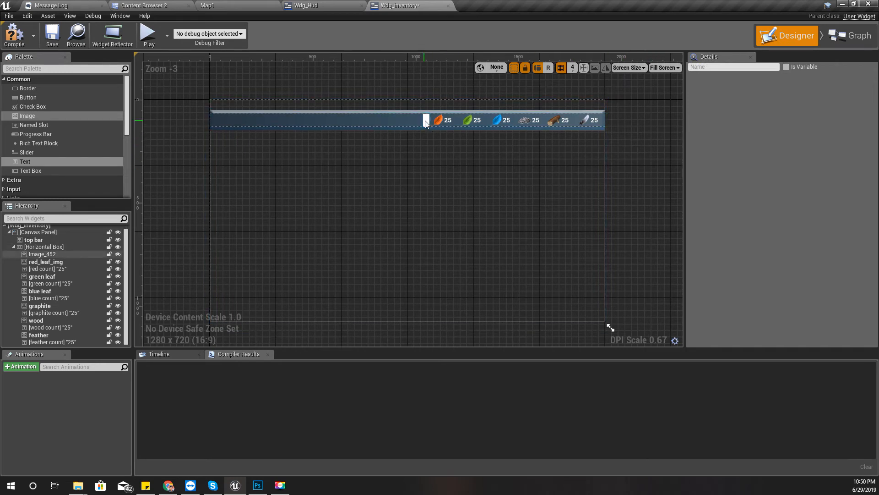
pyautogui.click(695, 239)
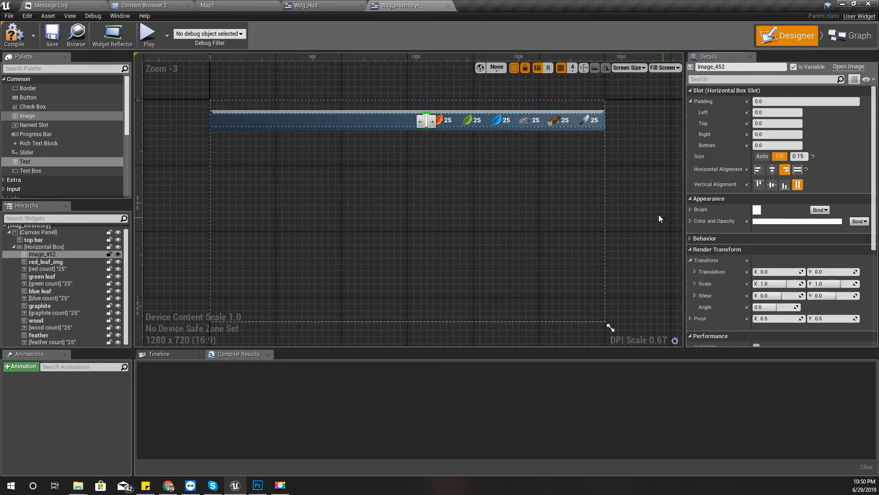
pyautogui.click(10, 44)
pyautogui.click(637, 147)
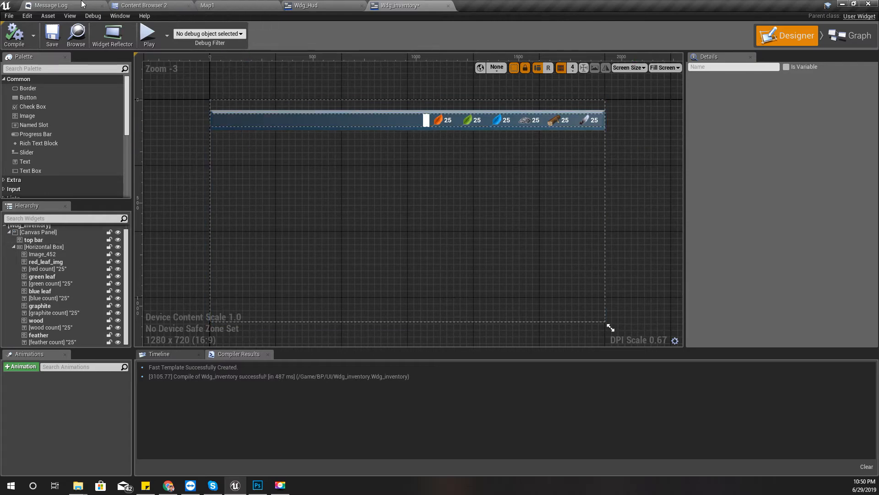
# Switch to the Map1 level, play it full screen to check the game, and stop the session
pyautogui.click(232, 4)
pyautogui.click(448, 34)
pyautogui.press('F11')
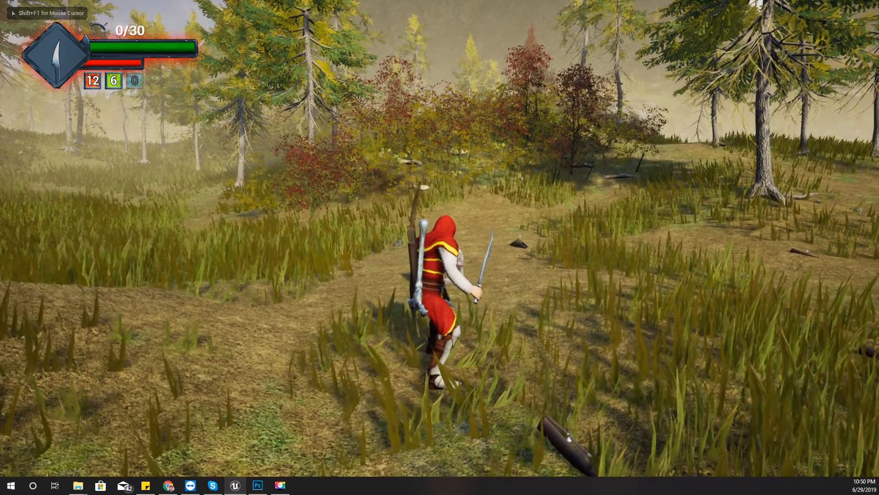
pyautogui.press('Escape')
pyautogui.press('F11')
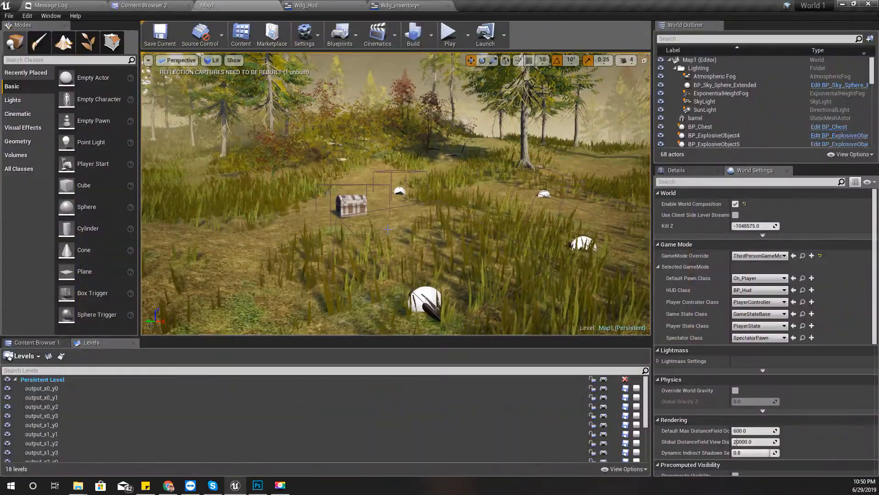
# Open the Engine Input page of the Project Settings from the Map1 level to show the action mappings
pyautogui.click(406, 4)
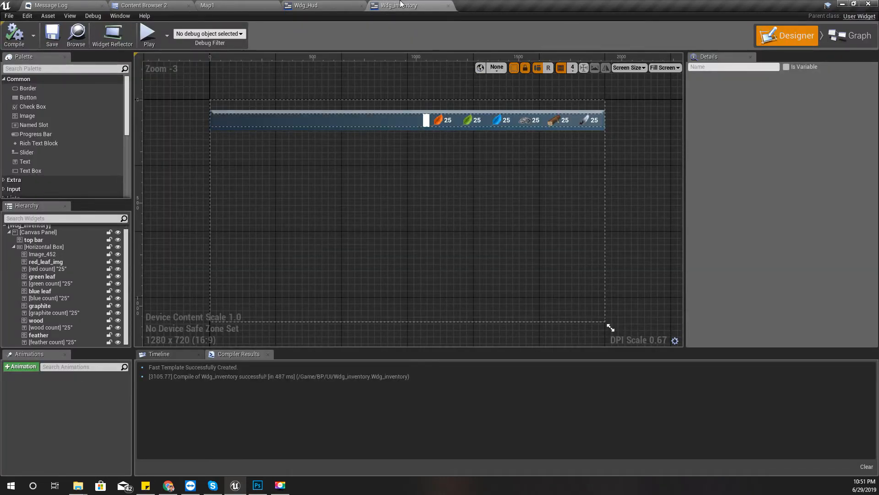
pyautogui.click(212, 4)
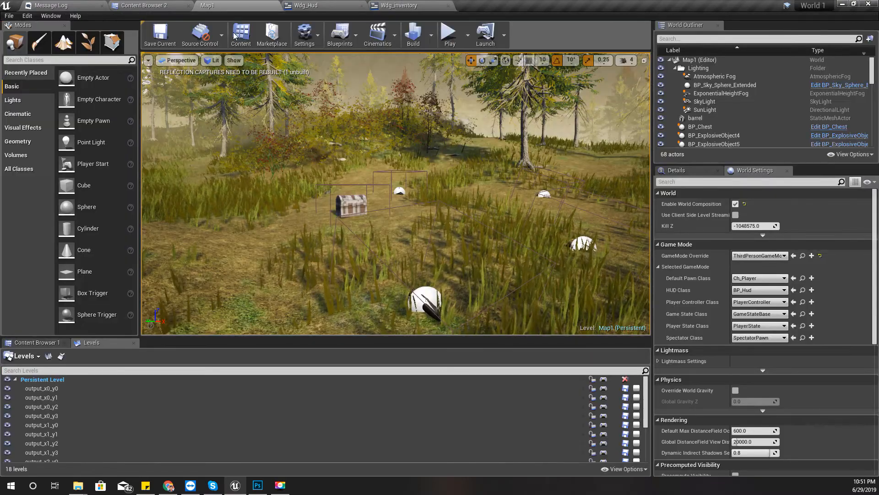
pyautogui.click(306, 39)
pyautogui.click(326, 67)
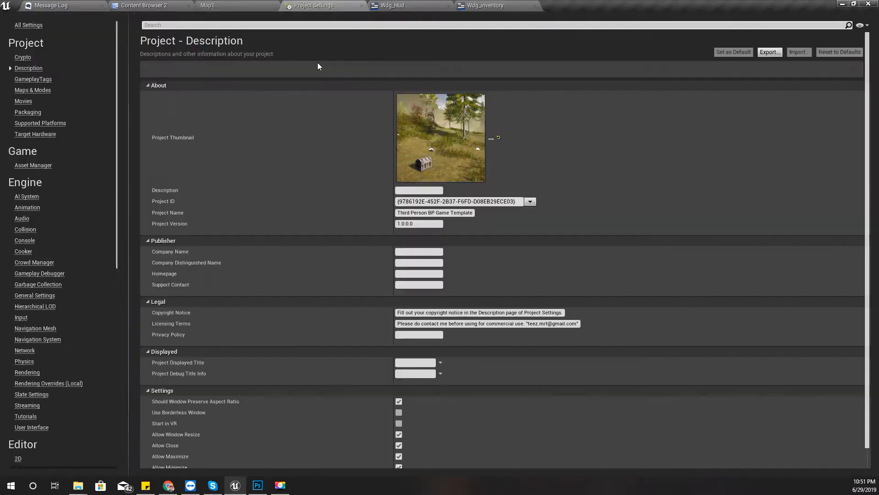
pyautogui.click(21, 317)
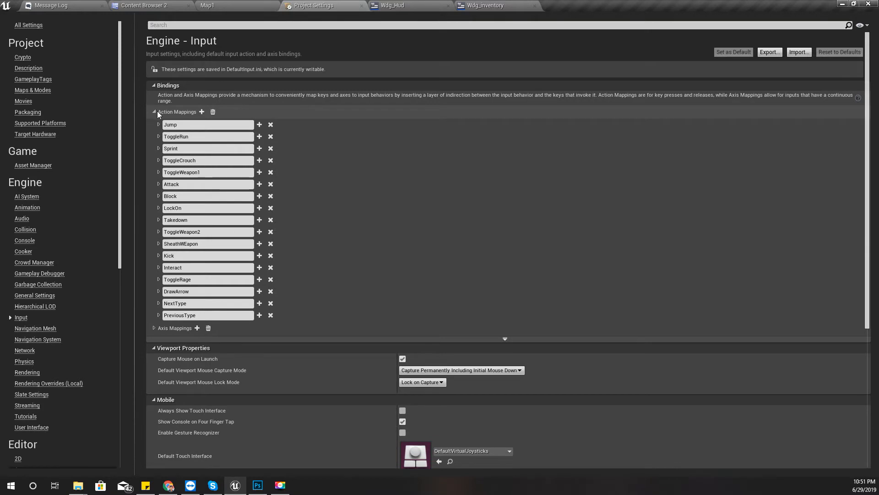
# Add a new action mapping named ToggleInventory to the project's input bindings
pyautogui.click(202, 112)
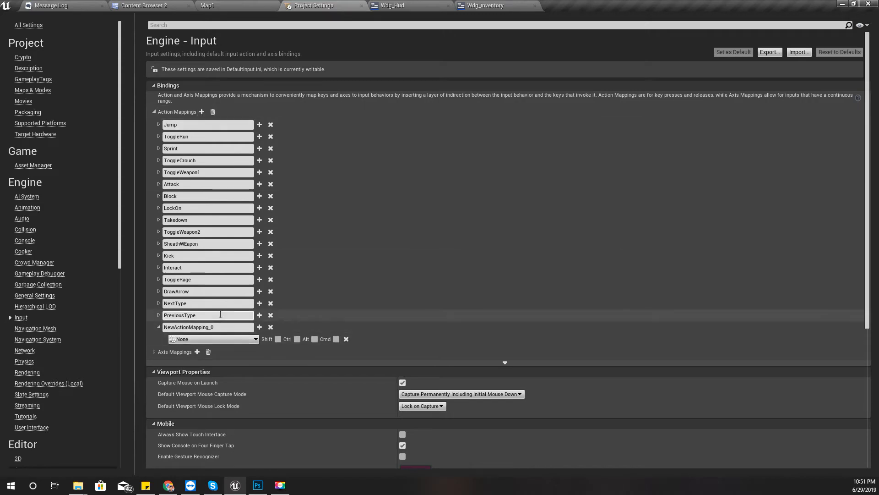
pyautogui.click(233, 328)
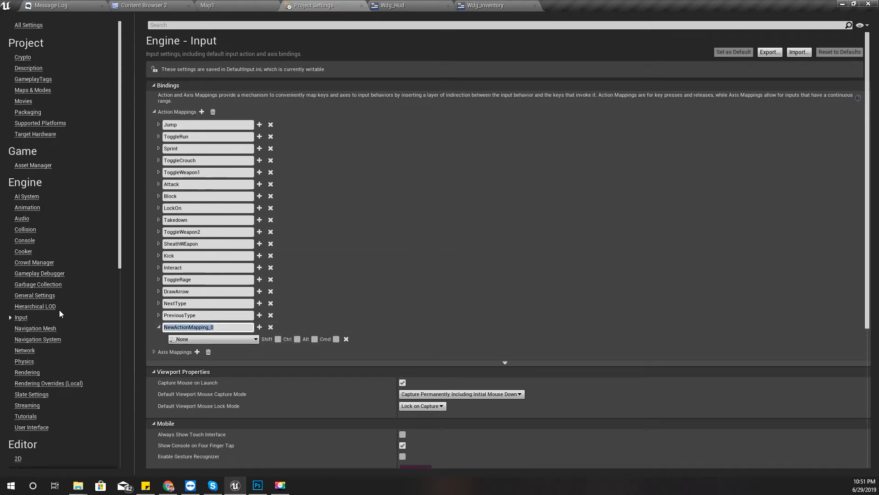
pyautogui.write('ToggleInvento')
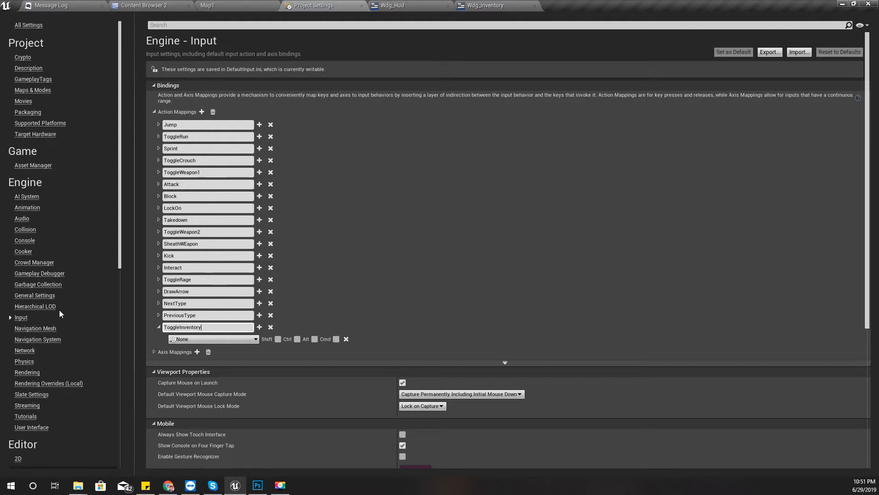
pyautogui.write('ry')
pyautogui.press('Return')
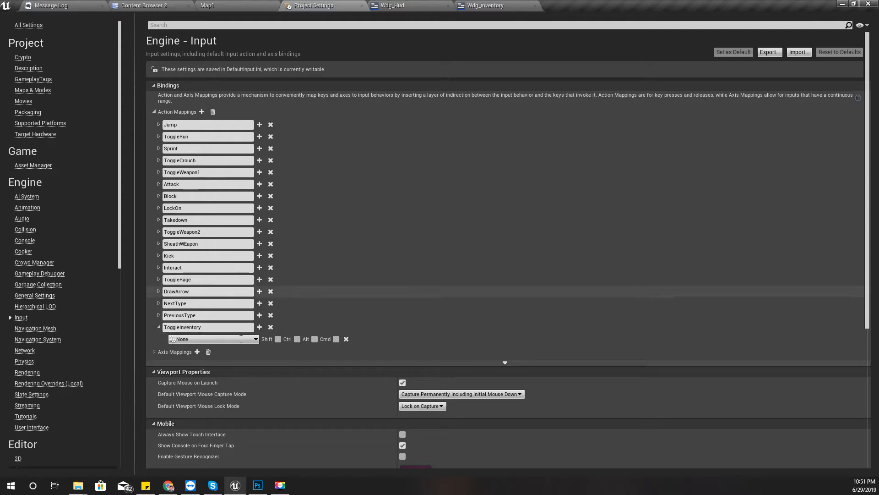
# Bind the ToggleInventory action mapping to the Tab key
pyautogui.click(228, 339)
pyautogui.write('t')
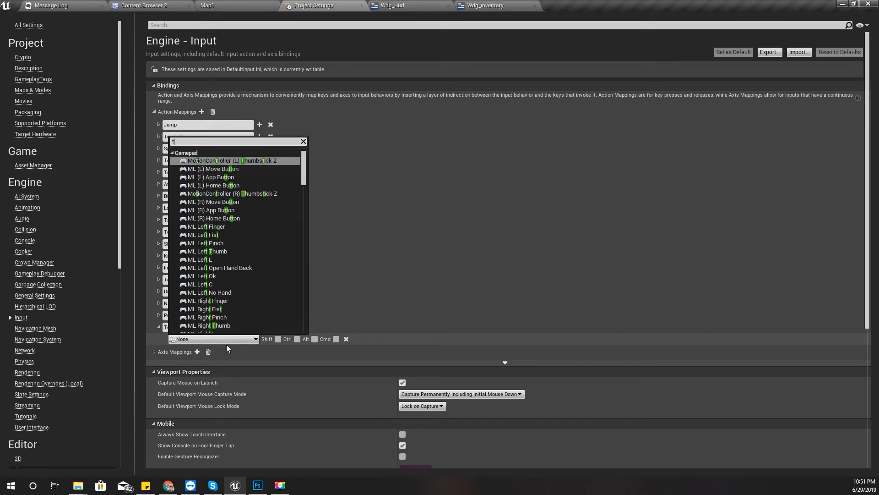
pyautogui.write('ab')
pyautogui.press('Return')
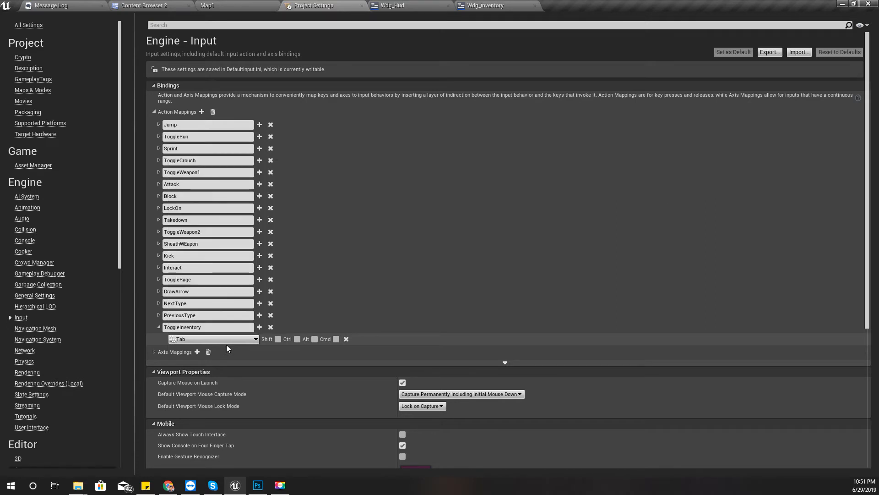
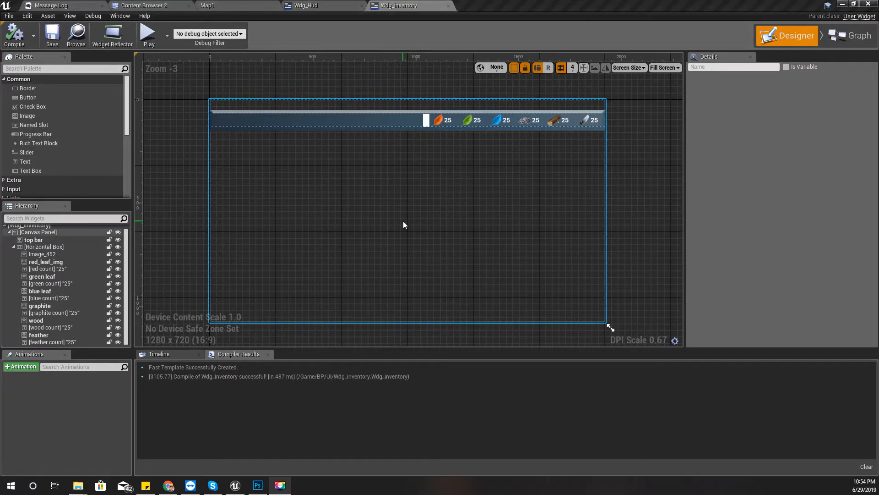
# Open the BP_Hud blueprint from the BP/UI content folder and display its class settings with the implemented interfaces
pyautogui.click(326, 5)
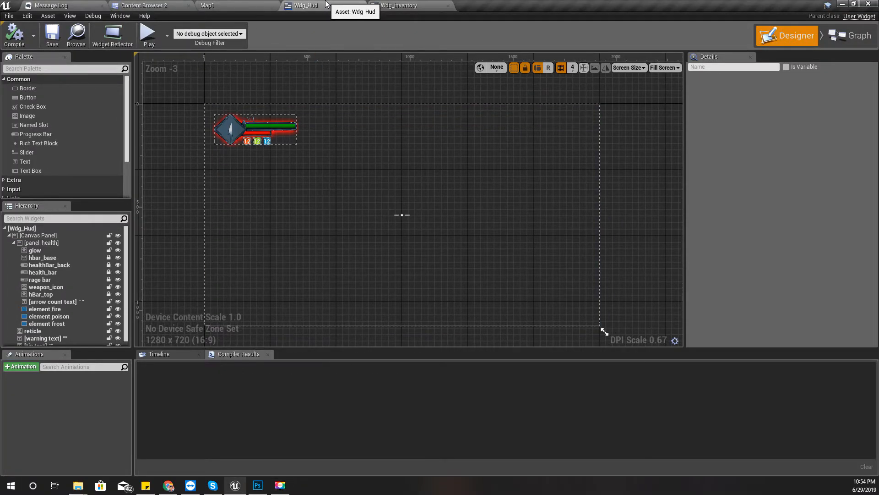
pyautogui.click(143, 5)
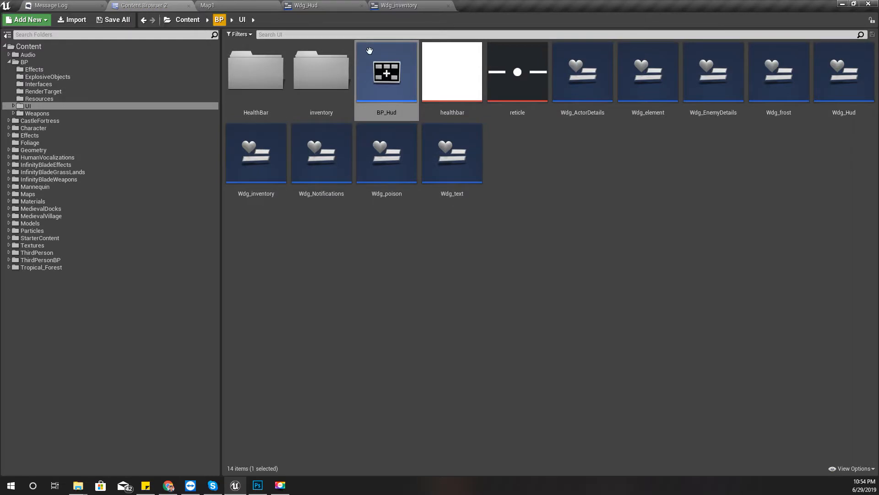
pyautogui.doubleClick(386, 78)
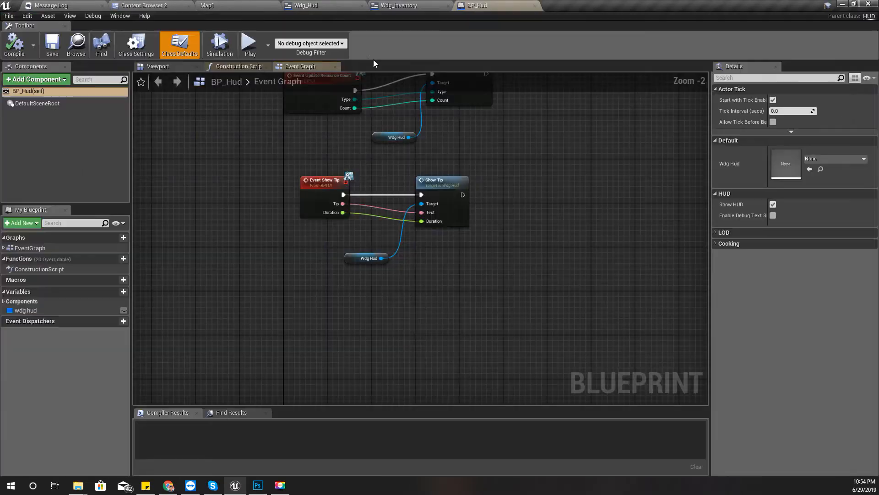
pyautogui.moveTo(308, 323); pyautogui.dragTo(311, 322, button='right')
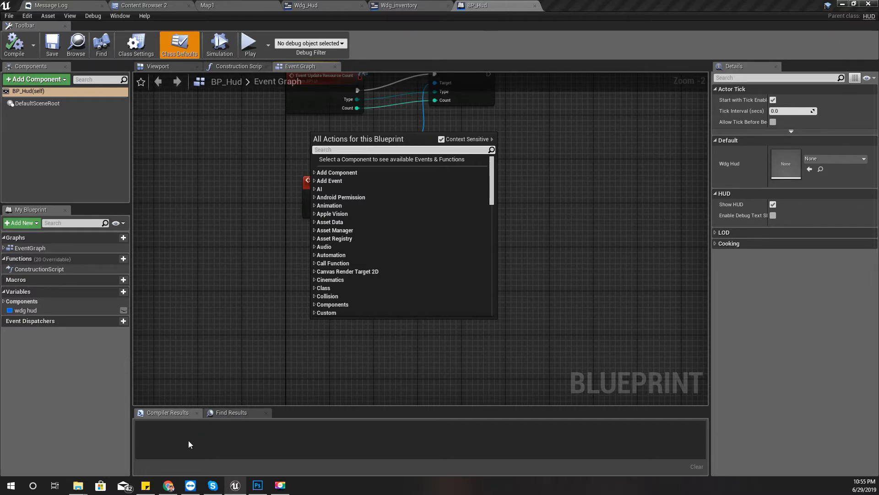
pyautogui.moveTo(281, 228); pyautogui.dragTo(259, 177, button='right')
pyautogui.click(136, 44)
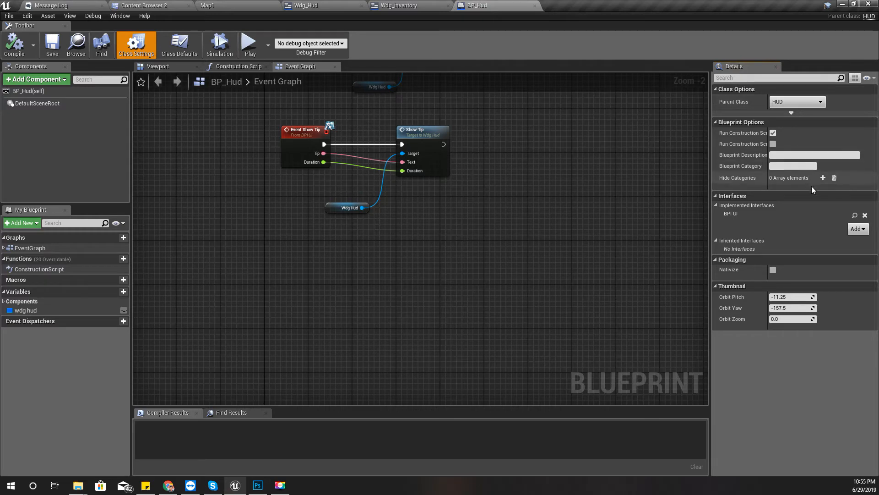
# Open the implemented BPI_UI interface, add a function named ToggleInventory and compile it
pyautogui.click(854, 215)
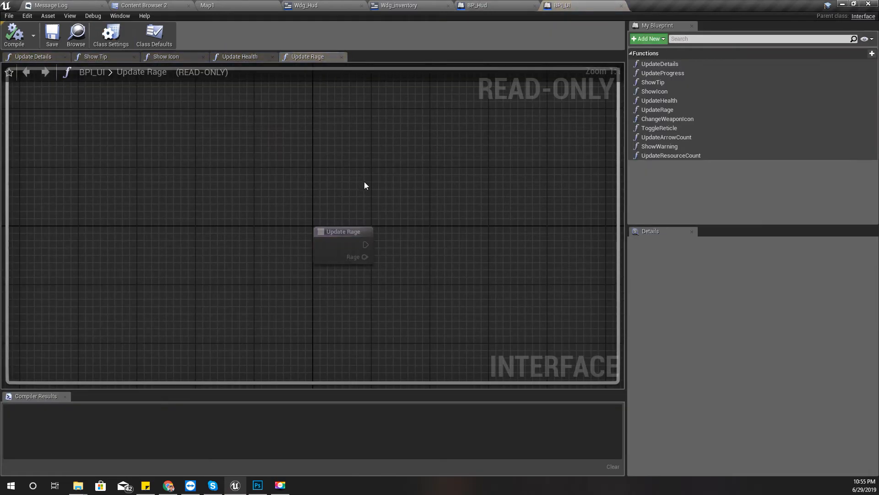
pyautogui.click(872, 53)
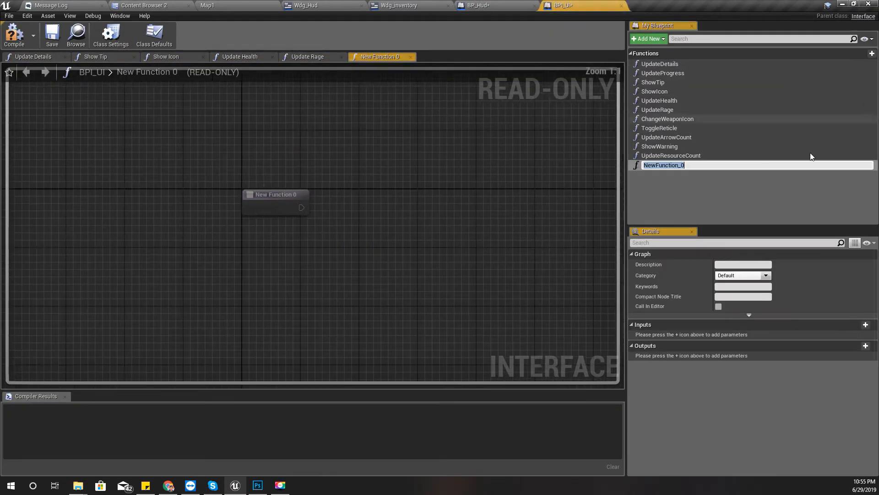
pyautogui.write('ToggleInventory')
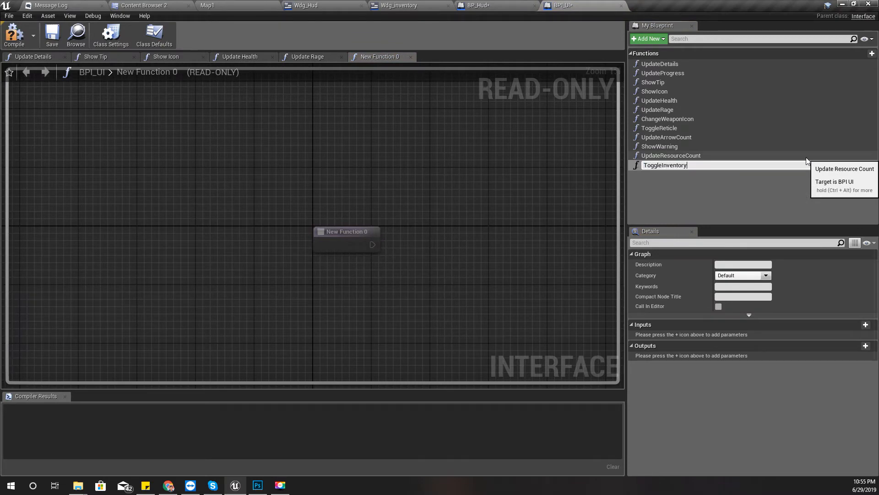
pyautogui.press('Return')
pyautogui.click(14, 37)
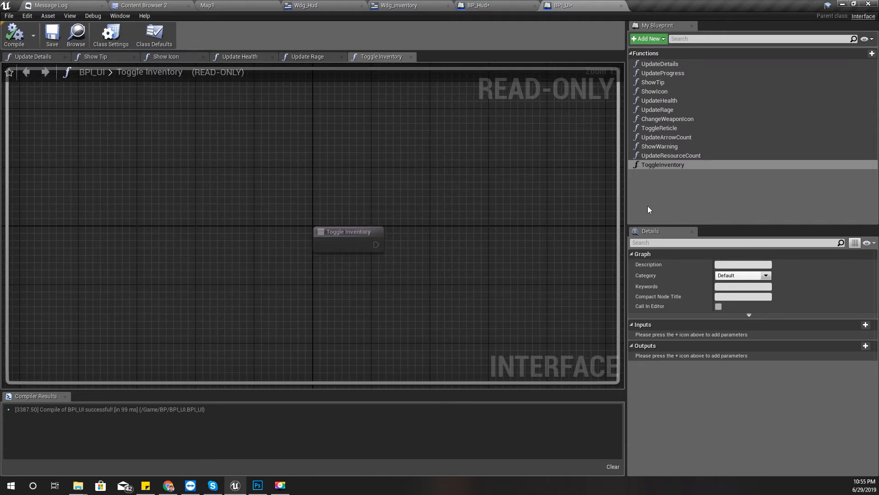
# Add a Boolean input named enable to the ToggleInventory function and compile the interface
pyautogui.click(866, 324)
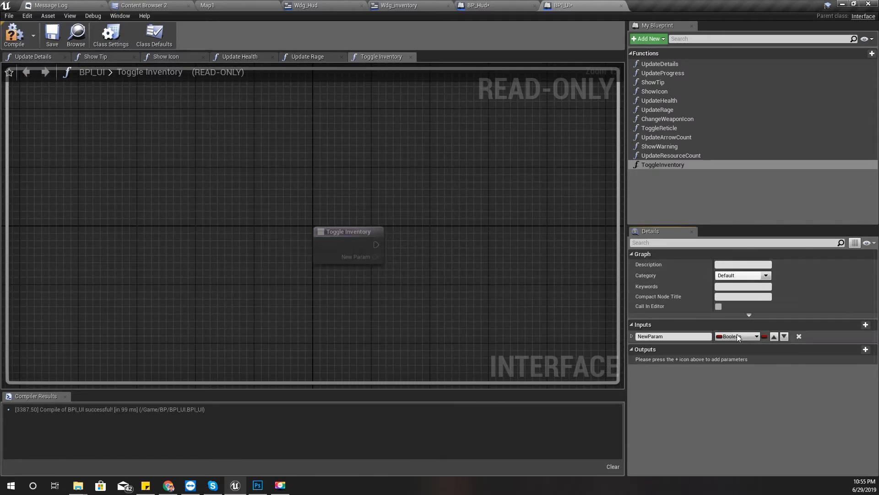
pyautogui.click(699, 337)
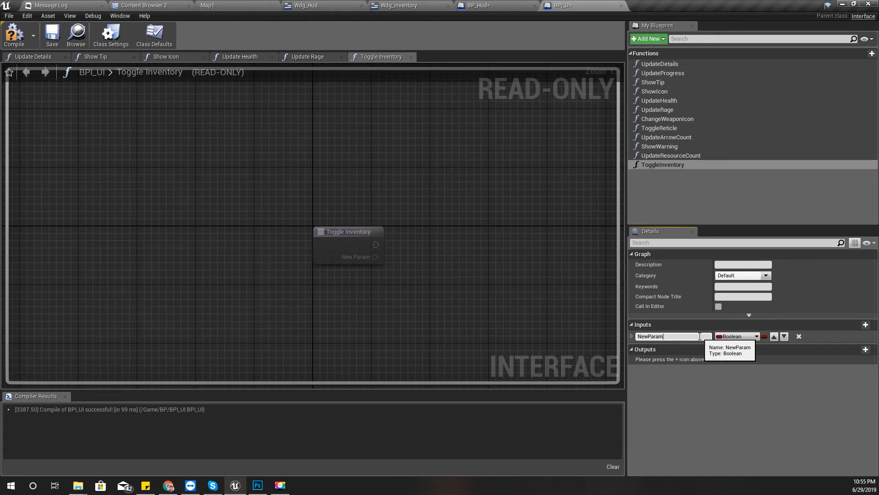
pyautogui.hotkey('ctrl', 'a')
pyautogui.write('enable')
pyautogui.press('Return')
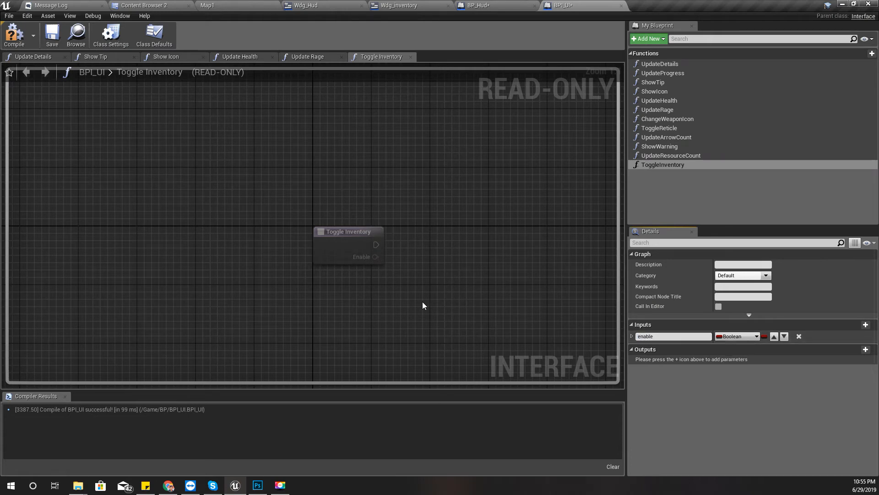
pyautogui.click(18, 39)
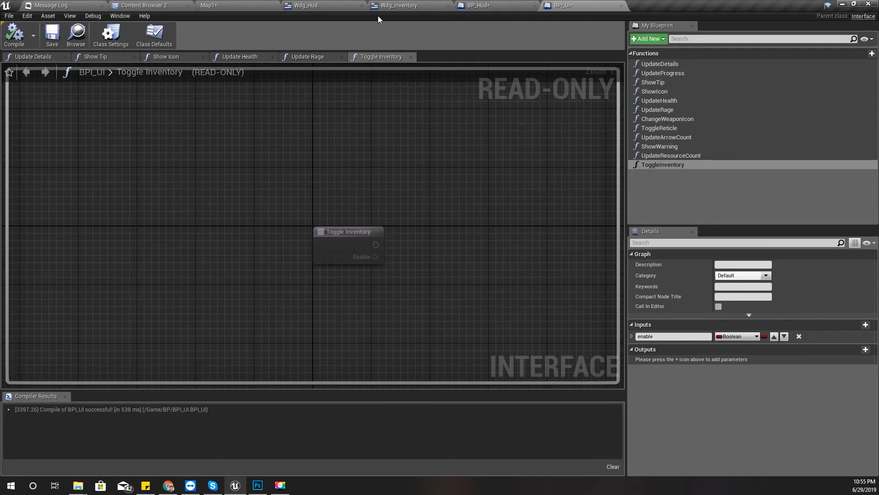
# In the BP_Hud event graph, shift the Add to Viewport node of the BeginPlay chain slightly upward
pyautogui.click(346, 5)
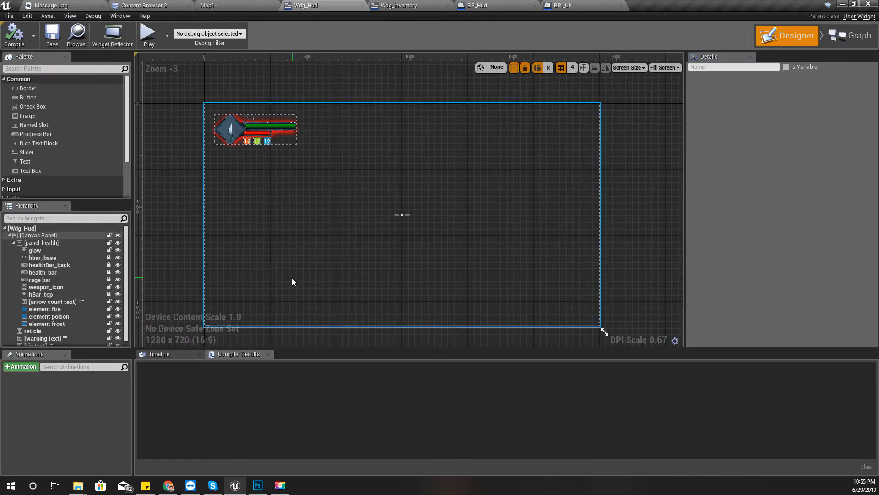
pyautogui.click(471, 7)
pyautogui.scroll(-4, 282, 173)
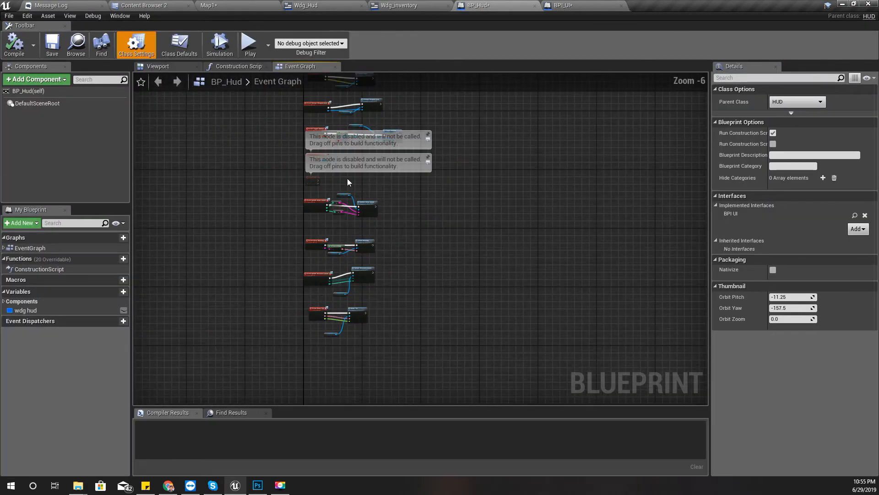
pyautogui.moveTo(352, 166); pyautogui.dragTo(361, 451, button='right')
pyautogui.moveTo(214, 165); pyautogui.dragTo(226, 447, button='right')
pyautogui.scroll(4, 373, 287)
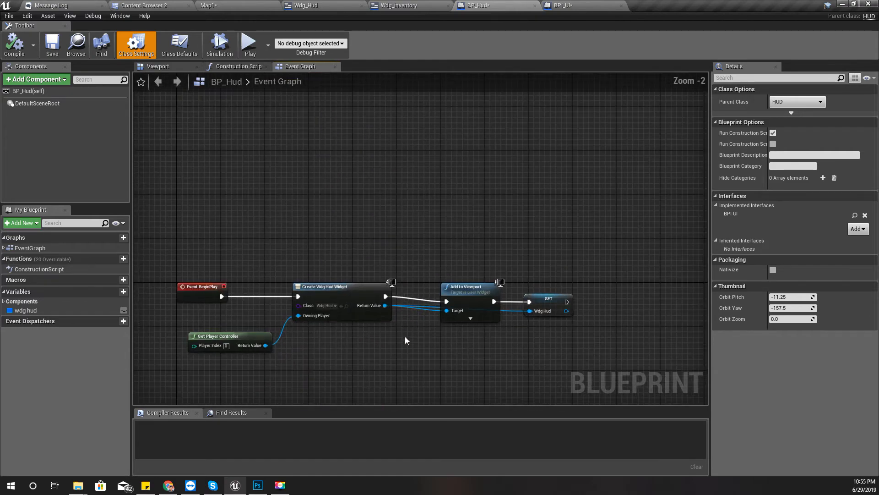
pyautogui.moveTo(405, 340); pyautogui.dragTo(413, 248, button='right')
pyautogui.scroll(3, 356, 289)
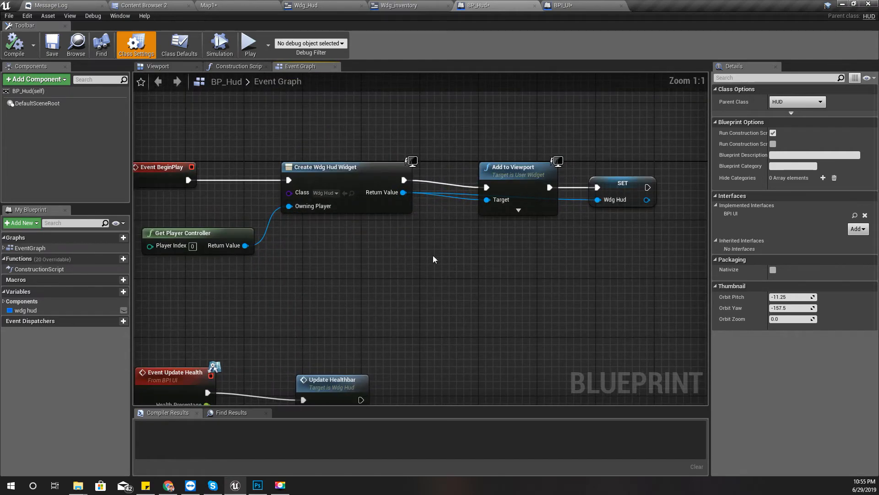
pyautogui.moveTo(509, 167); pyautogui.dragTo(509, 153)
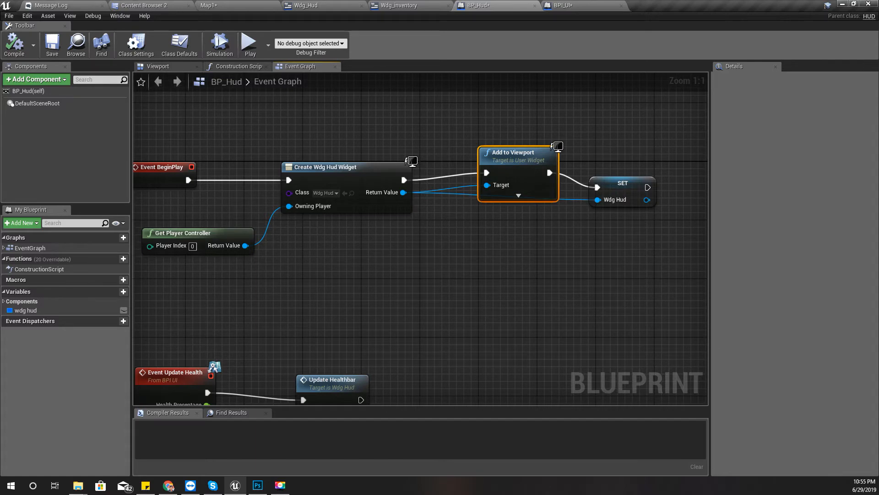
# Duplicate the Create Wdg Hud Widget node and place the copy after the SET Wdg Hud node
pyautogui.moveTo(452, 241); pyautogui.dragTo(306, 267, button='right')
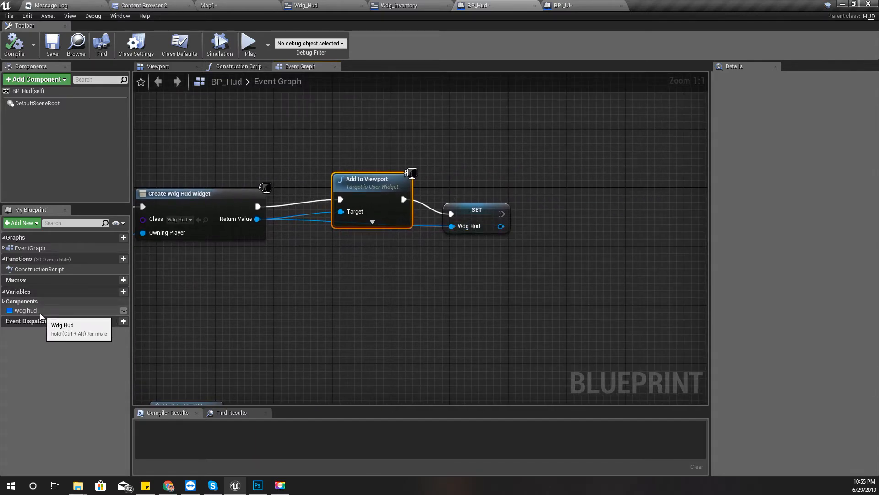
pyautogui.moveTo(174, 285); pyautogui.dragTo(257, 298, button='right')
pyautogui.click(276, 212)
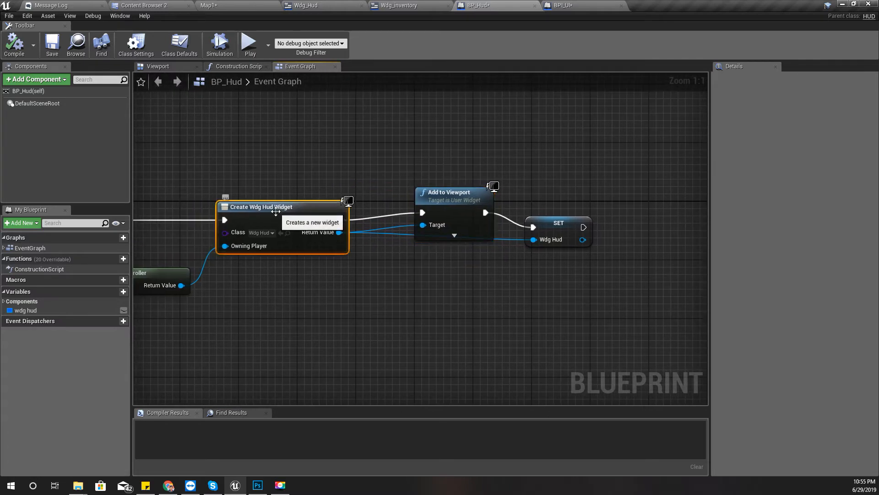
pyautogui.hotkey('ctrl', 'c')
pyautogui.hotkey('ctrl', 'v')
pyautogui.moveTo(276, 212); pyautogui.dragTo(643, 223)
pyautogui.moveTo(605, 294); pyautogui.dragTo(496, 305, button='right')
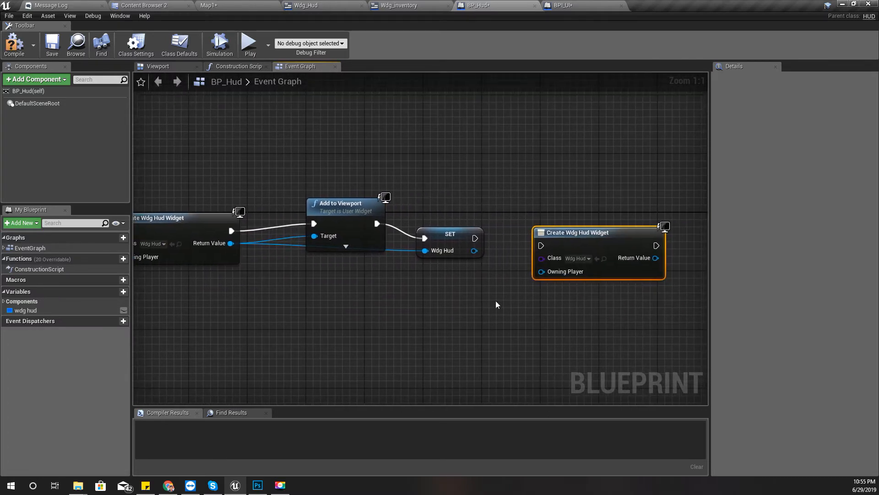
# Connect the SET Wdg Hud node's execution to the copied create-widget node and set its class to Wdg_inventory
pyautogui.moveTo(541, 245); pyautogui.dragTo(475, 238)
pyautogui.click(579, 259)
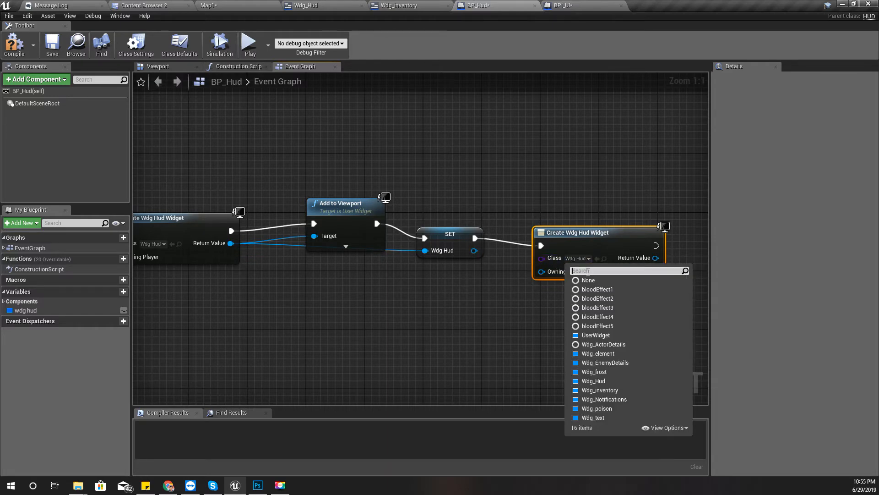
pyautogui.write('inve')
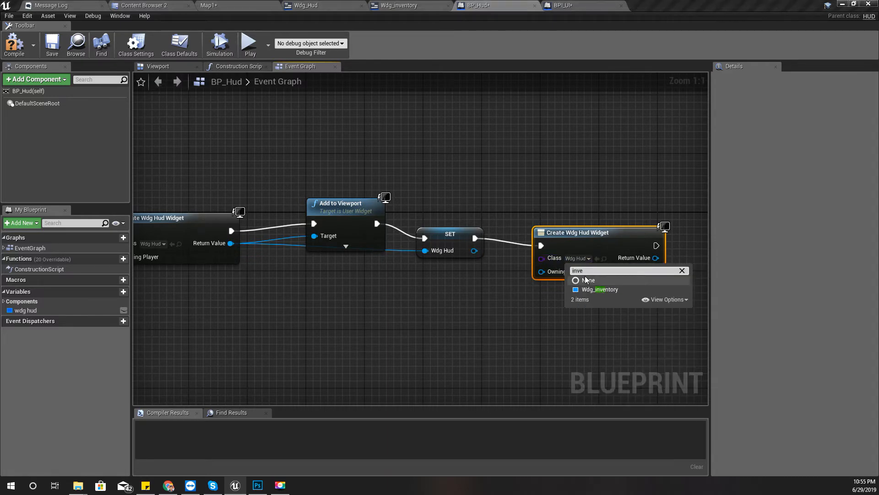
pyautogui.click(596, 289)
pyautogui.moveTo(602, 301); pyautogui.dragTo(532, 300, button='right')
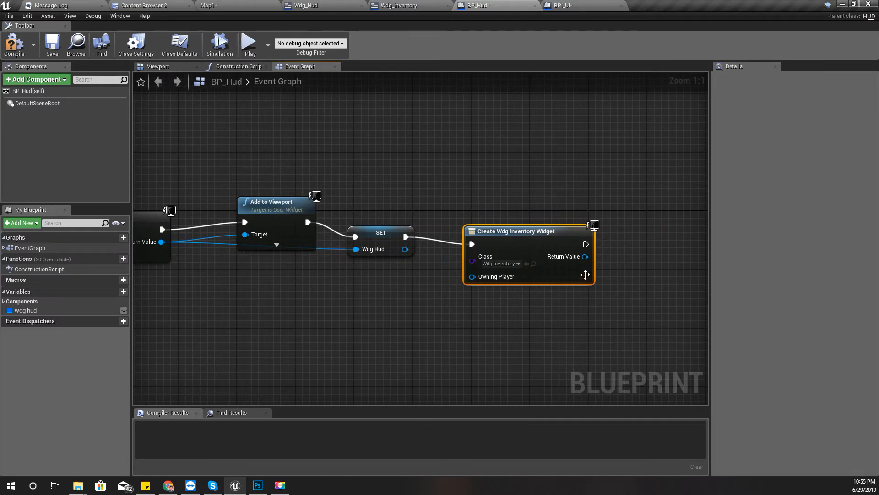
# Promote the Create Wdg Inventory Widget node's return value to a variable named wdg_inventory
pyautogui.moveTo(585, 256); pyautogui.dragTo(639, 259)
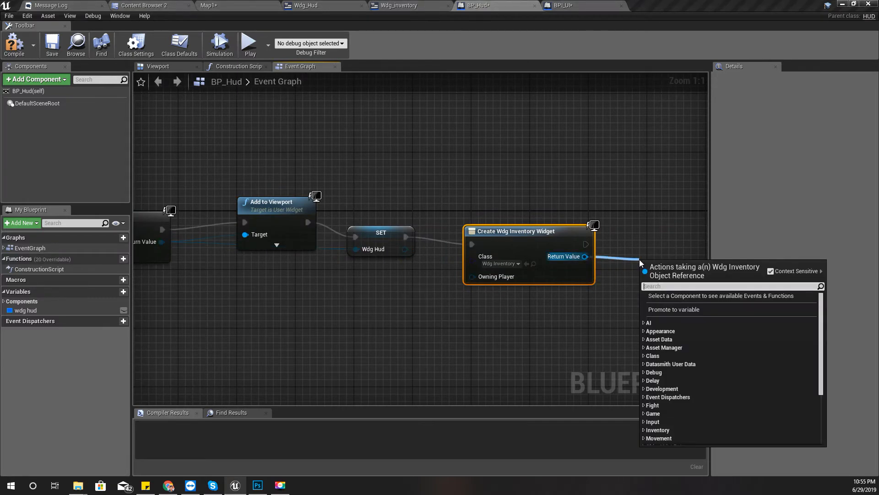
pyautogui.click(633, 255)
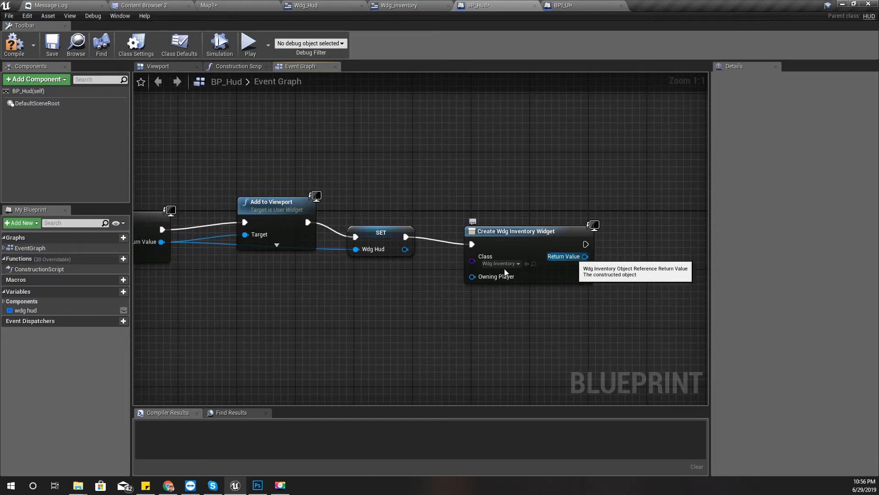
pyautogui.moveTo(582, 260); pyautogui.dragTo(226, 274, button='right')
pyautogui.moveTo(281, 269); pyautogui.dragTo(341, 282, button='right')
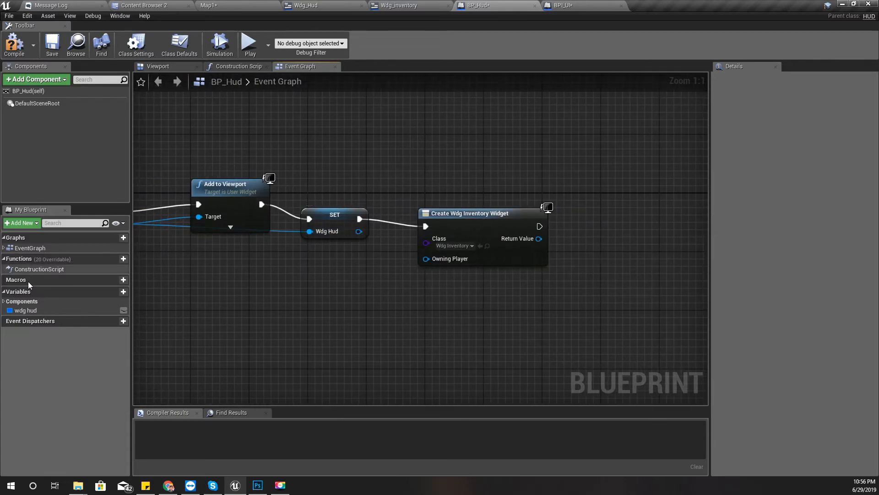
pyautogui.click(25, 311)
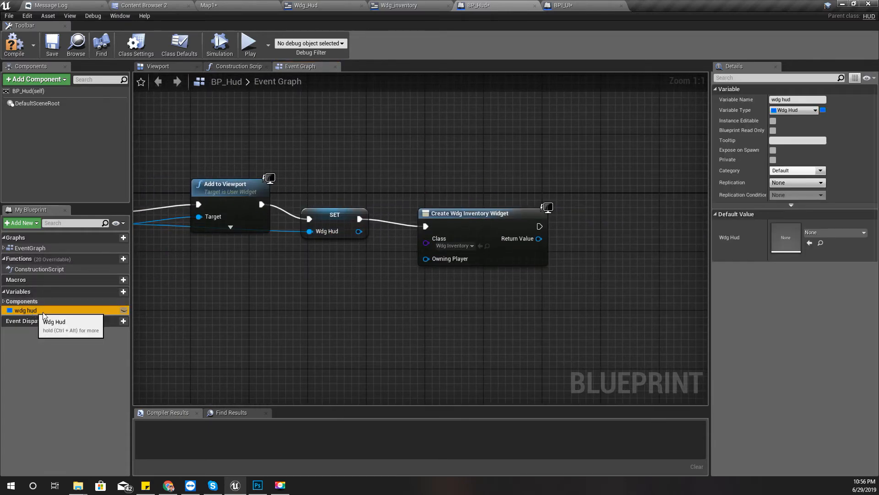
pyautogui.rightClick(539, 238)
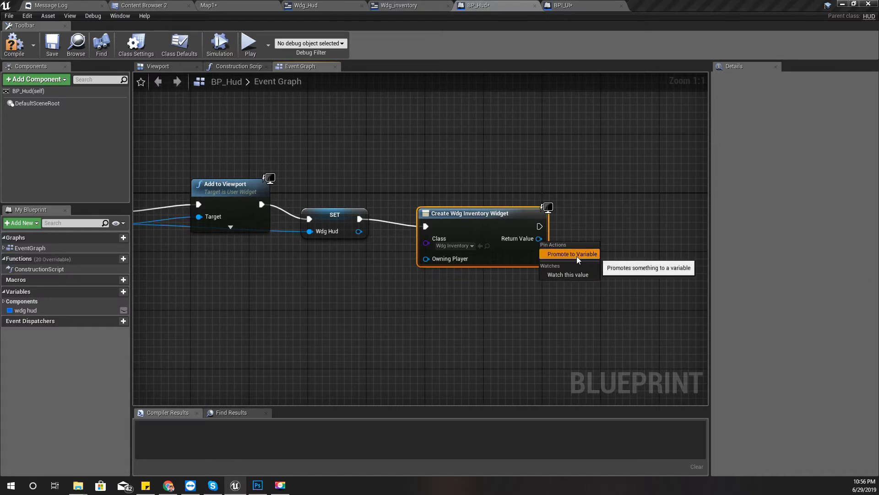
pyautogui.click(576, 255)
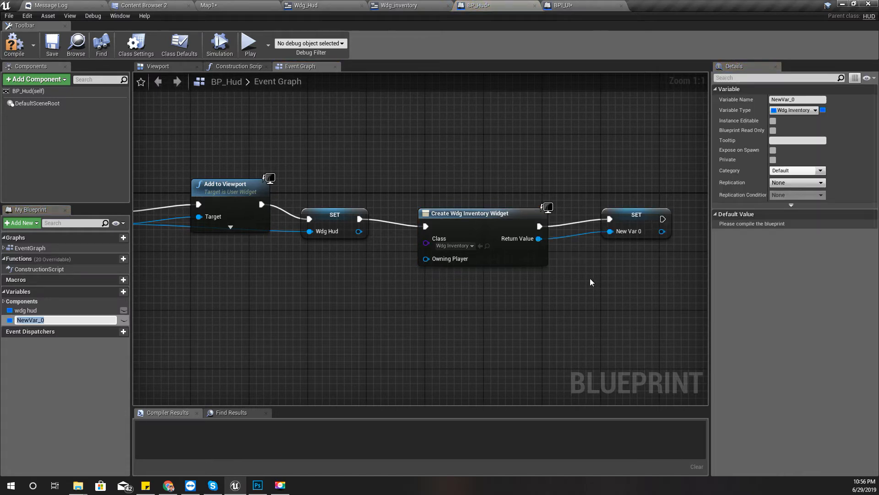
pyautogui.write('wdg_inventory')
pyautogui.press('Return')
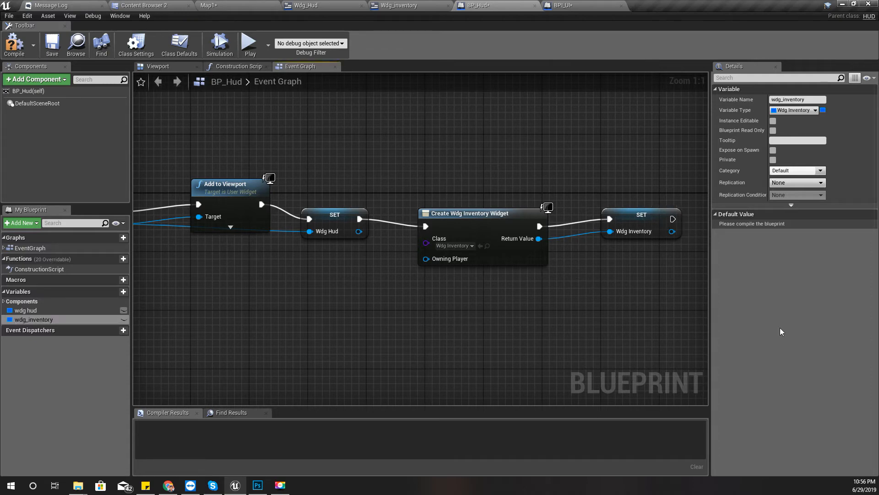
# Check the extended BeginPlay chain and compile the BP_Hud blueprint
pyautogui.moveTo(327, 311); pyautogui.dragTo(453, 284, button='right')
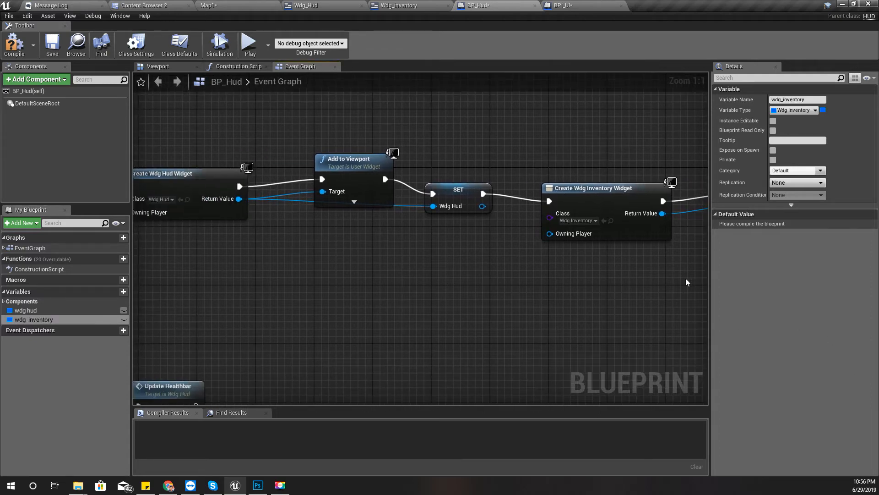
pyautogui.moveTo(685, 278); pyautogui.dragTo(461, 303, button='right')
pyautogui.moveTo(137, 177); pyautogui.dragTo(276, 192, button='right')
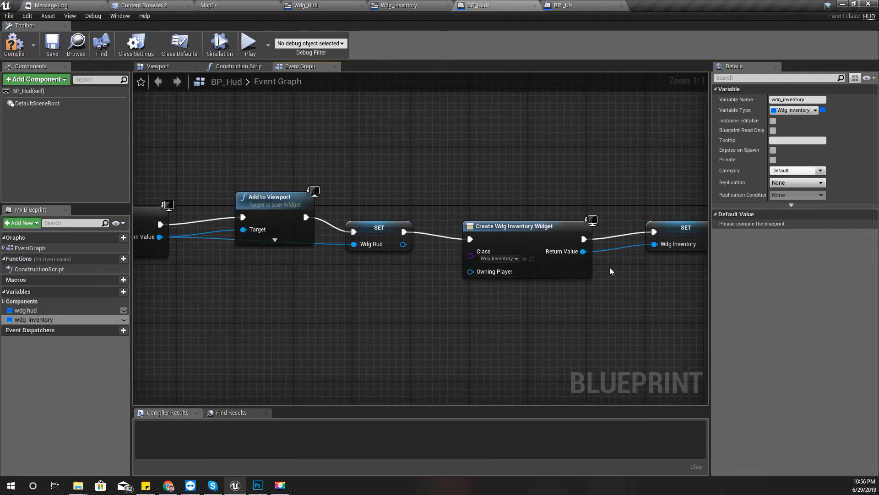
pyautogui.moveTo(638, 284); pyautogui.dragTo(584, 258, button='right')
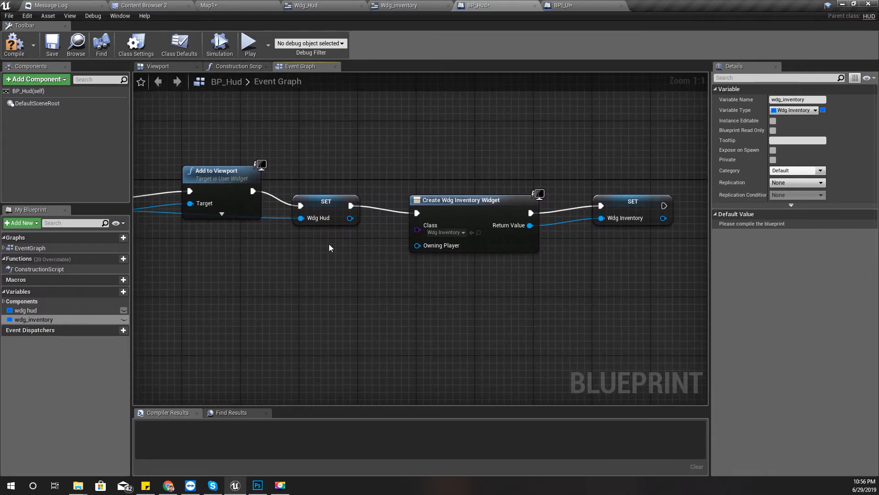
pyautogui.click(14, 43)
# Add the Event Toggle Inventory node below the Event Show Tip nodes
pyautogui.scroll(-6, 291, 280)
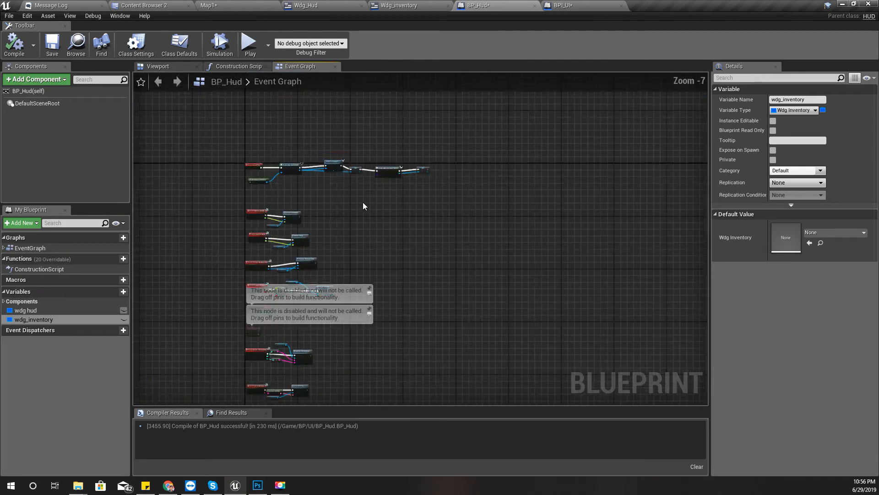
pyautogui.scroll(3, 284, 312)
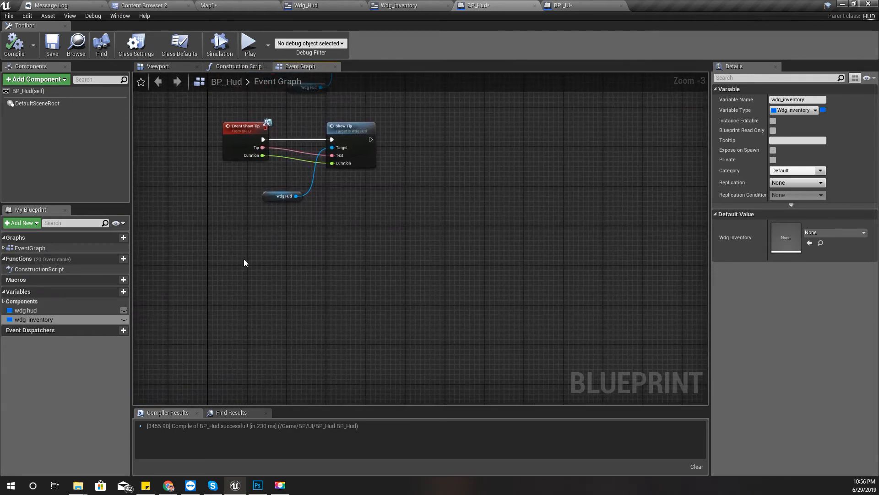
pyautogui.rightClick(228, 253)
pyautogui.write('toggle inven')
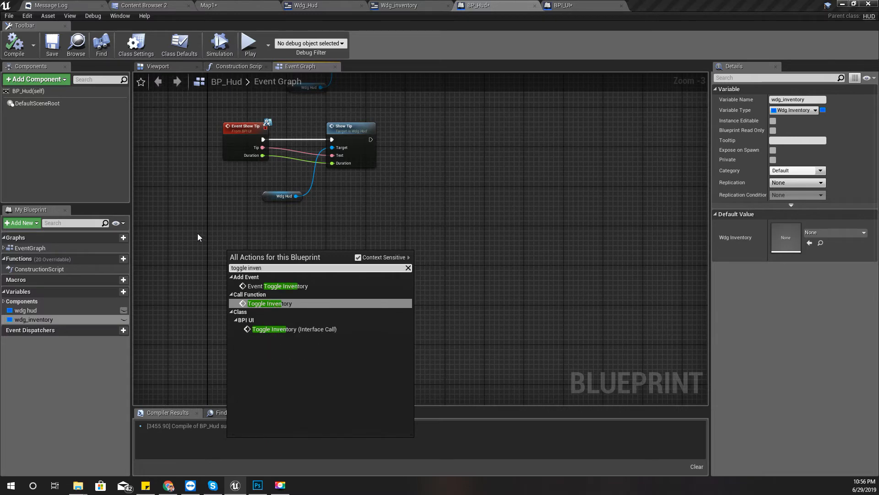
pyautogui.press('Up')
pyautogui.press('Return')
pyautogui.scroll(1, 286, 248)
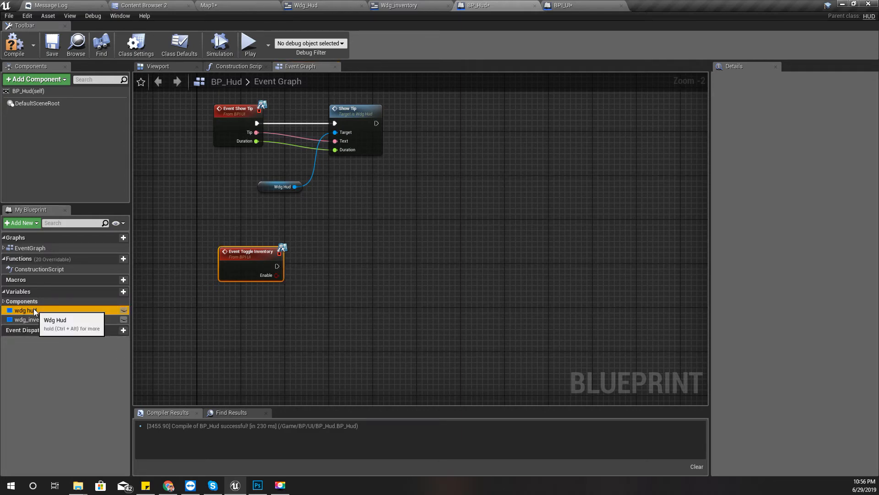
# Place getter nodes for the wdg hud and wdg_inventory variables beside the Event Toggle Inventory node
pyautogui.moveTo(25, 310); pyautogui.dragTo(353, 289)
pyautogui.click(356, 294)
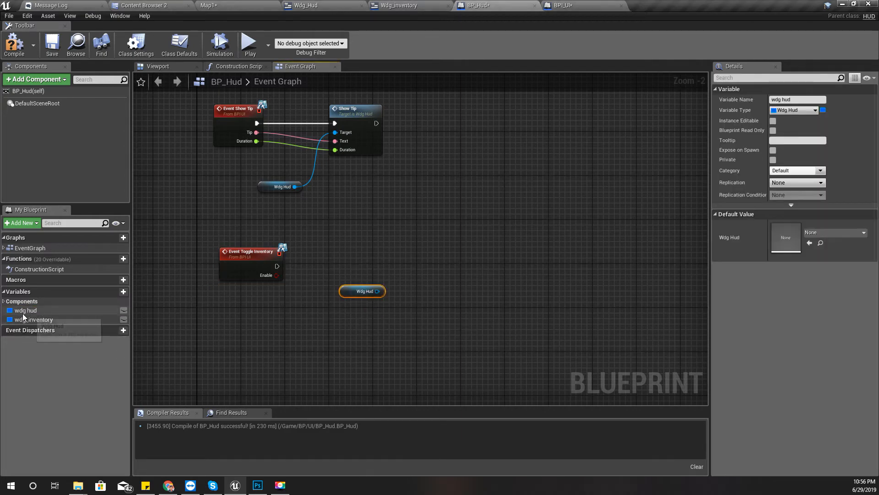
pyautogui.moveTo(27, 319); pyautogui.dragTo(346, 350)
pyautogui.moveTo(348, 315)
pyautogui.mouseDown()
pyautogui.moveTo(342, 327)
pyautogui.moveTo(355, 330)
pyautogui.moveTo(345, 316)
pyautogui.mouseUp()
pyautogui.click(372, 339)
# Add a Branch node driven by the execution output of Event Toggle Inventory
pyautogui.moveTo(277, 266); pyautogui.dragTo(328, 264)
pyautogui.write('branch')
pyautogui.press('Return')
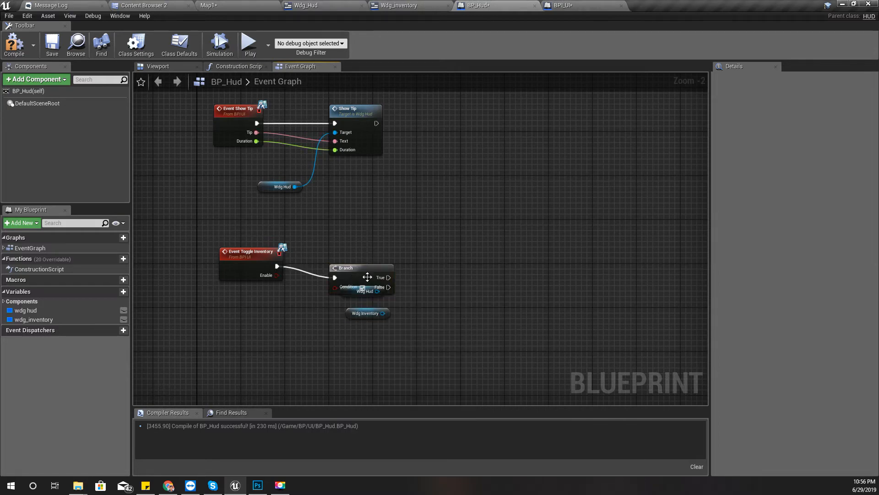
# Wire Enable into the Branch condition and add a Remove from Parent node for Wdg Hud on the True output
pyautogui.moveTo(346, 276); pyautogui.dragTo(277, 275)
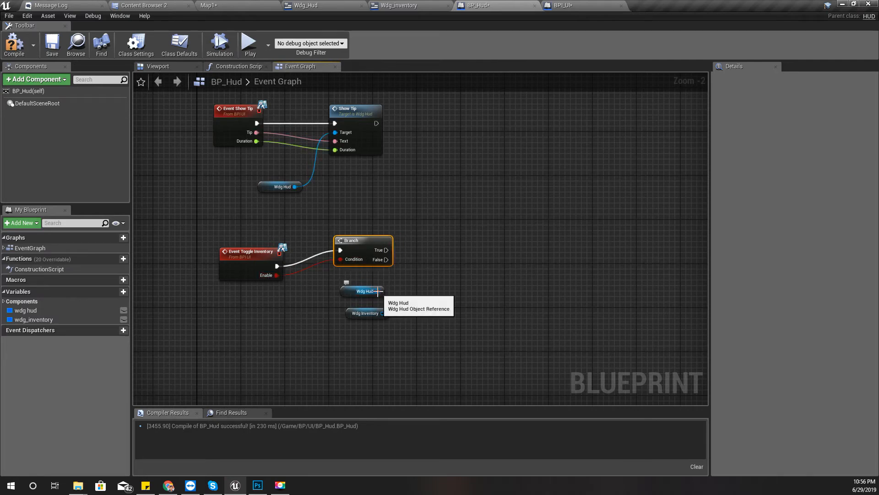
pyautogui.moveTo(377, 290); pyautogui.dragTo(439, 268)
pyautogui.write('remove')
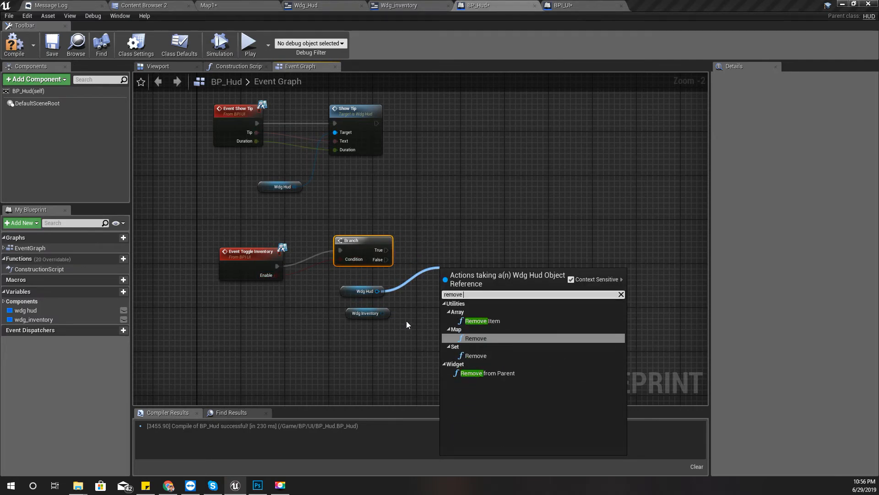
pyautogui.press('Down')
pyautogui.press('Down')
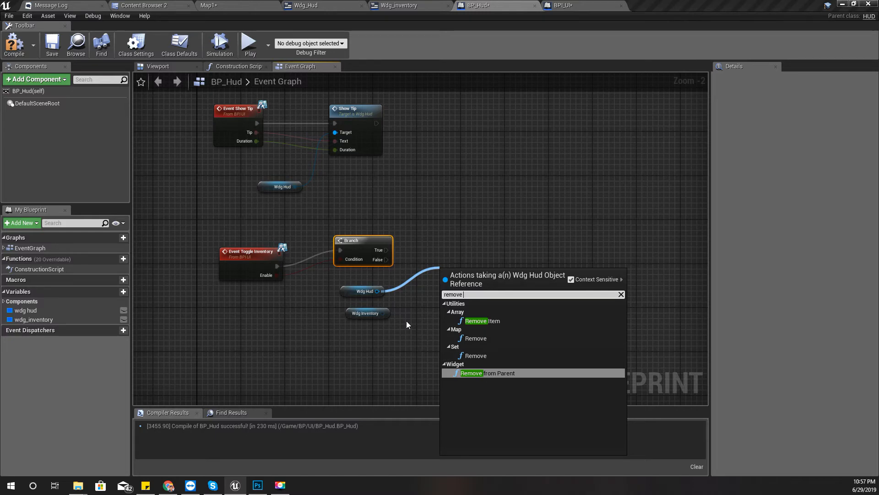
pyautogui.press('Return')
pyautogui.moveTo(473, 286); pyautogui.dragTo(386, 250)
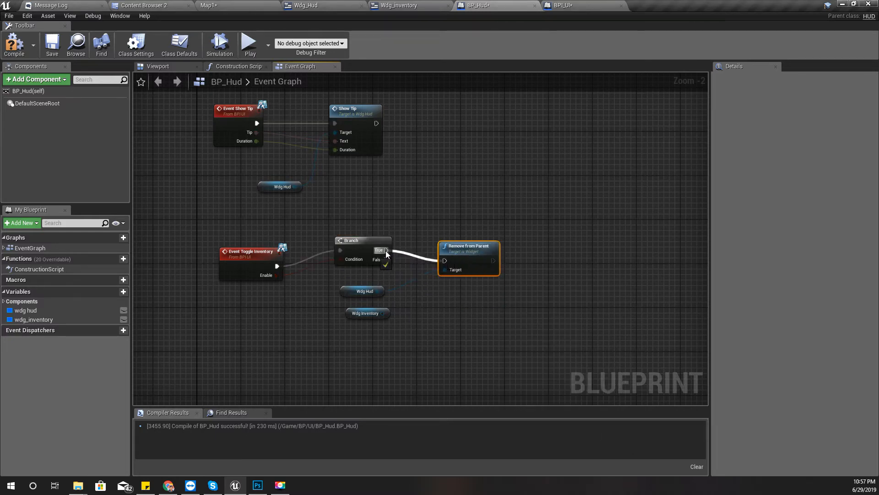
# Add an Add to Viewport node for Wdg Inventory after Remove from Parent and shift both getters closer to the nodes
pyautogui.moveTo(382, 313); pyautogui.dragTo(536, 284)
pyautogui.write('add to vie')
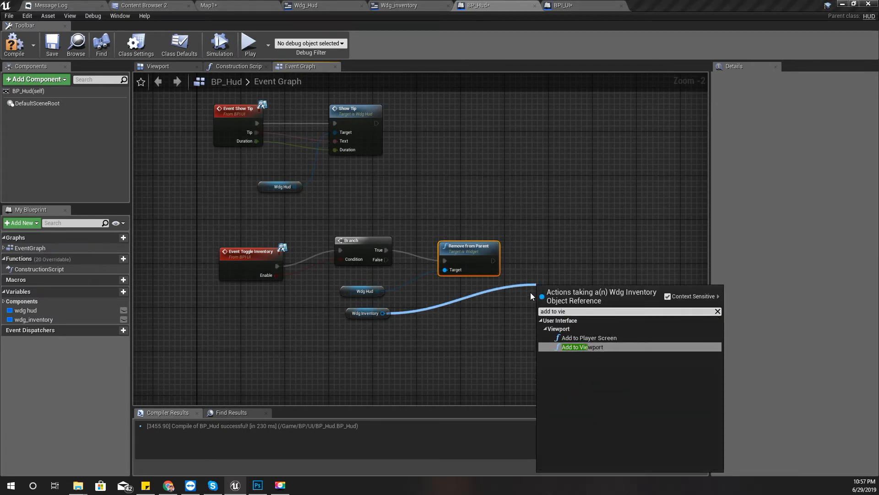
pyautogui.press('Return')
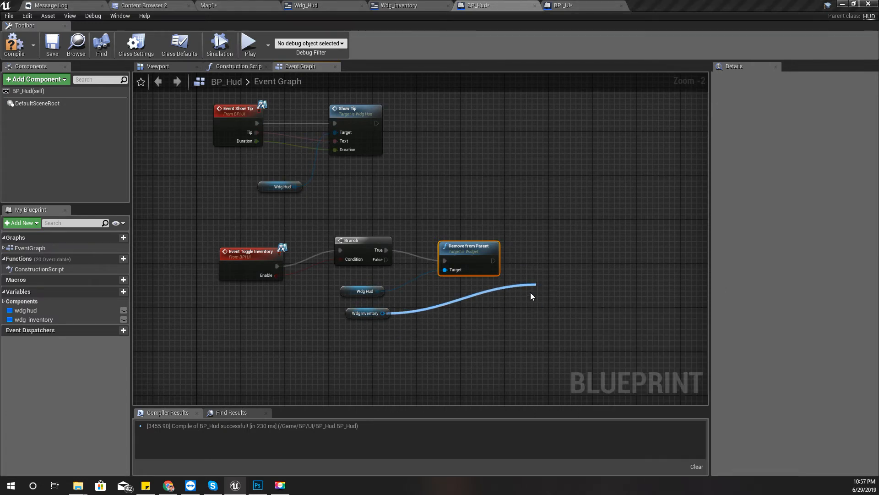
pyautogui.moveTo(570, 277); pyautogui.dragTo(494, 264)
pyautogui.moveTo(339, 281); pyautogui.dragTo(384, 287)
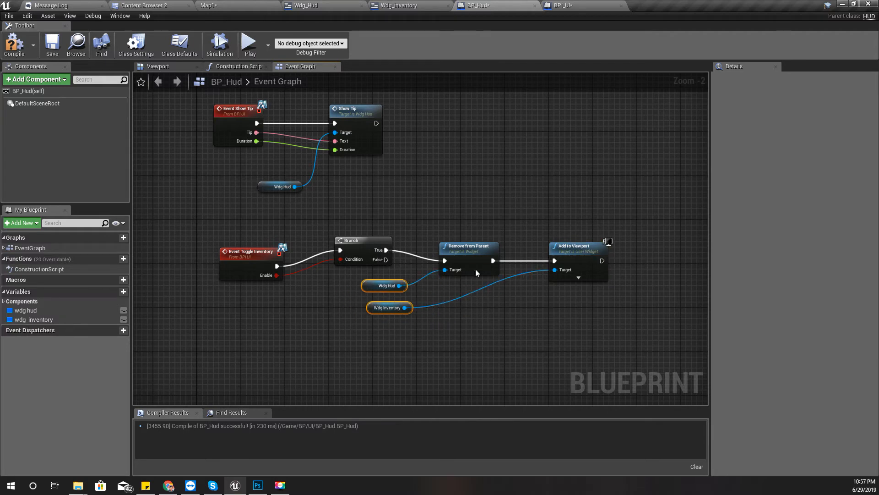
# Duplicate the Remove from Parent and Add to Viewport pair below the originals and connect it to the Branch's False output
pyautogui.moveTo(461, 177); pyautogui.dragTo(597, 259)
pyautogui.hotkey('ctrl', 'c')
pyautogui.hotkey('ctrl', 'v')
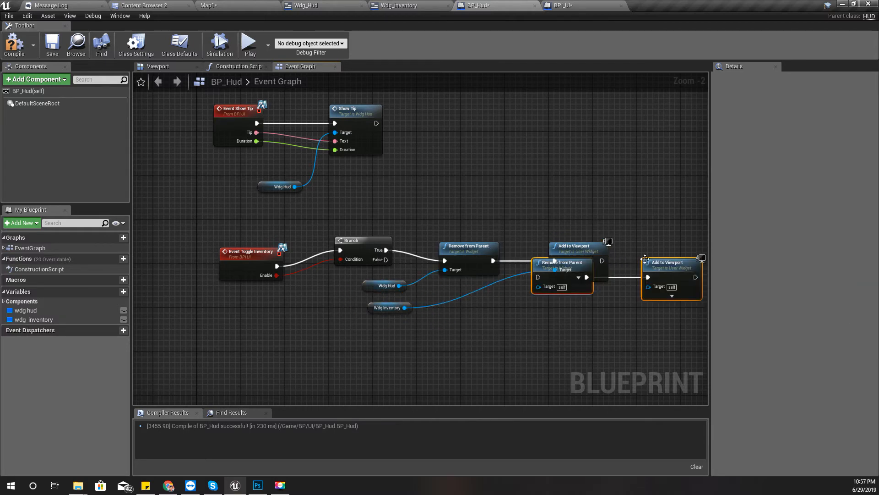
pyautogui.moveTo(668, 280); pyautogui.dragTo(575, 336)
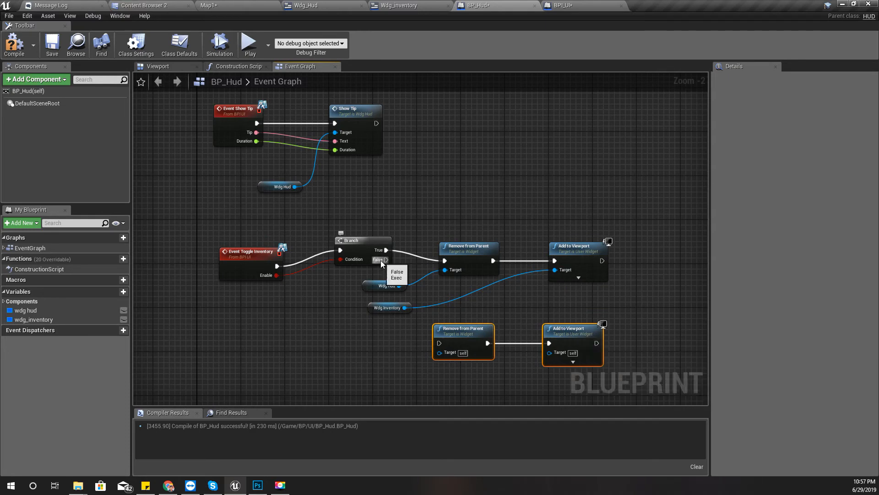
pyautogui.moveTo(386, 259); pyautogui.dragTo(438, 343)
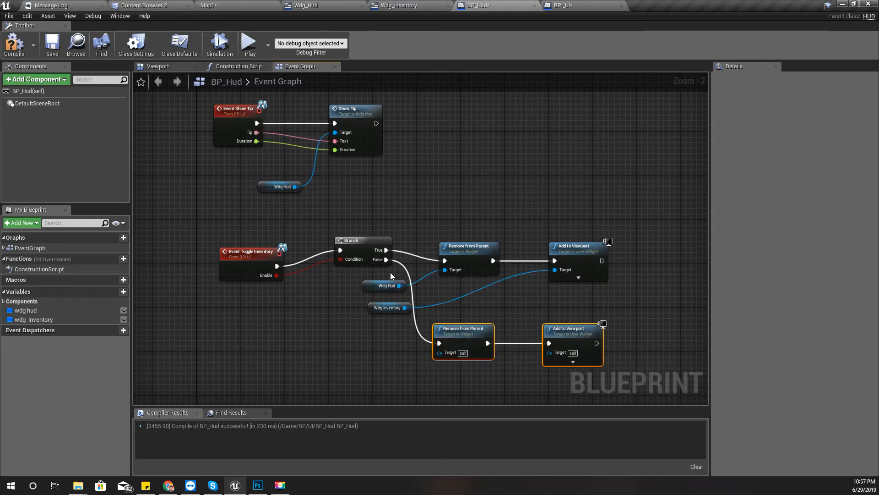
# Target the duplicated Remove from Parent at Wdg Inventory and its Add to Viewport at Wdg Hud, and compile and save BP_Hud
pyautogui.scroll(2, 426, 348)
pyautogui.moveTo(392, 353); pyautogui.dragTo(369, 329, button='right')
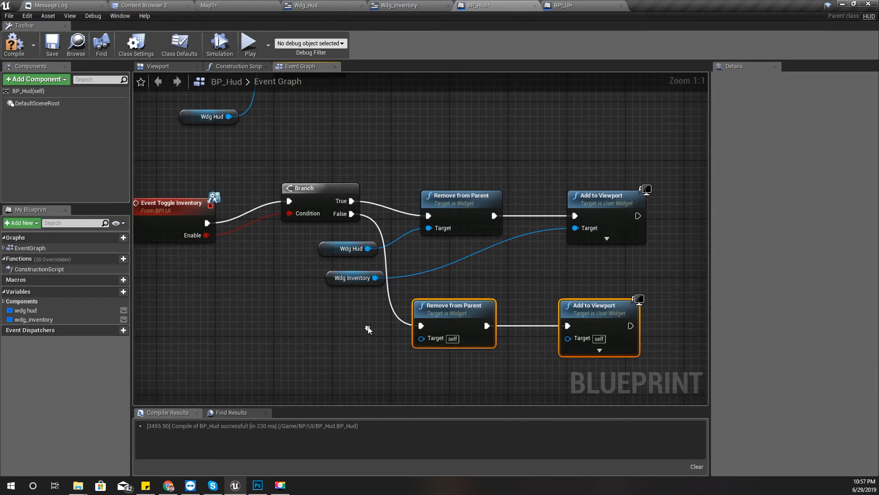
pyautogui.moveTo(375, 278); pyautogui.dragTo(419, 339)
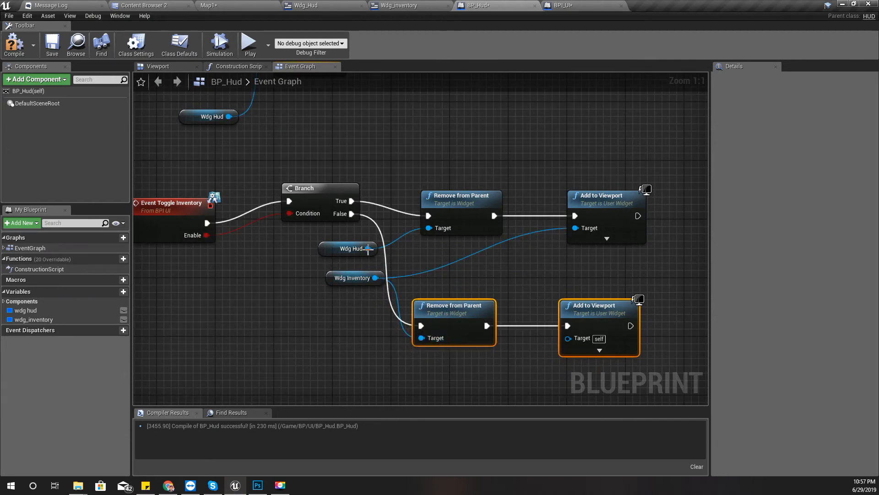
pyautogui.moveTo(368, 248); pyautogui.dragTo(574, 340)
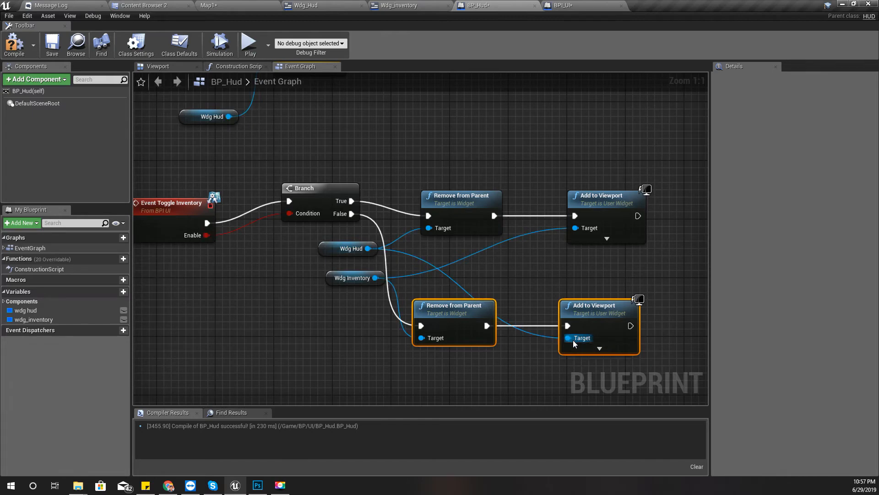
pyautogui.click(14, 44)
pyautogui.click(52, 45)
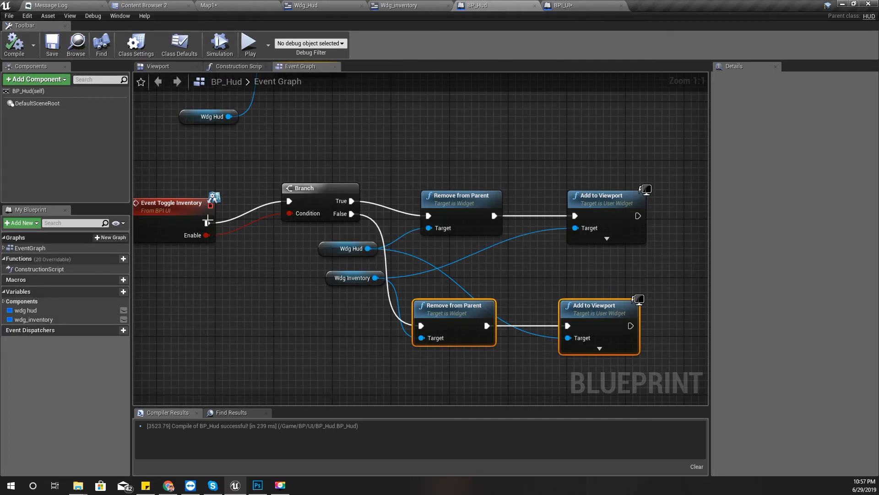
# Review the Event Toggle Inventory nodes, the UI folder, the Map1 level and the Wdg_inventory layout
pyautogui.moveTo(233, 263); pyautogui.dragTo(393, 266, button='right')
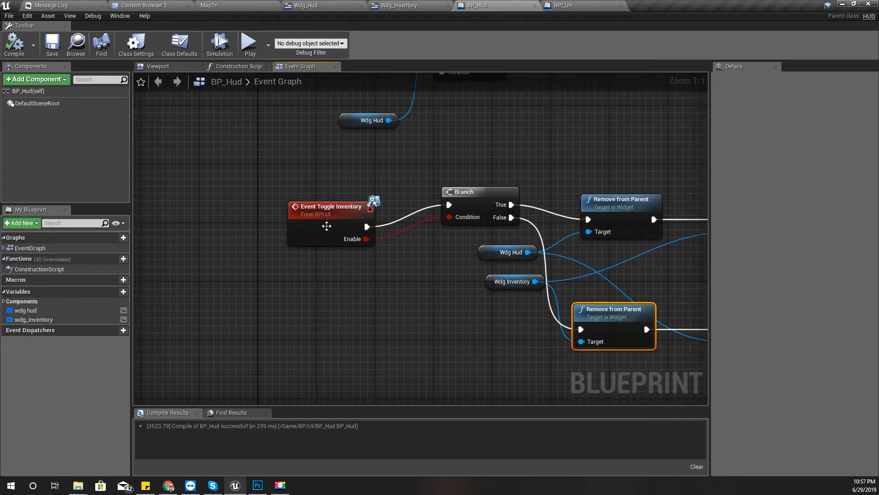
pyautogui.click(341, 198)
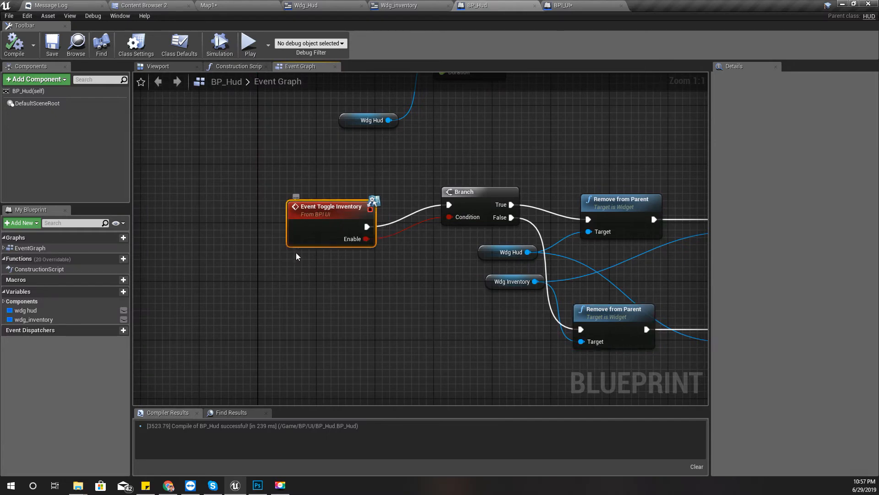
pyautogui.moveTo(422, 311); pyautogui.dragTo(352, 294, button='right')
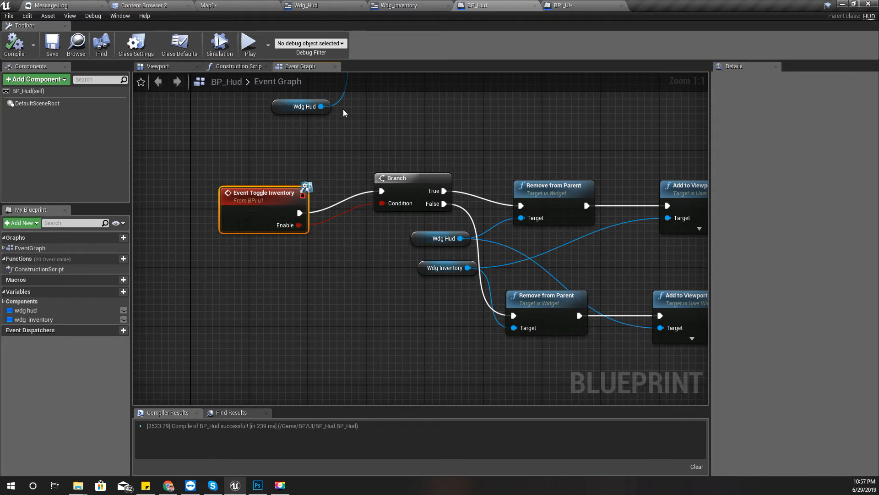
pyautogui.click(158, 5)
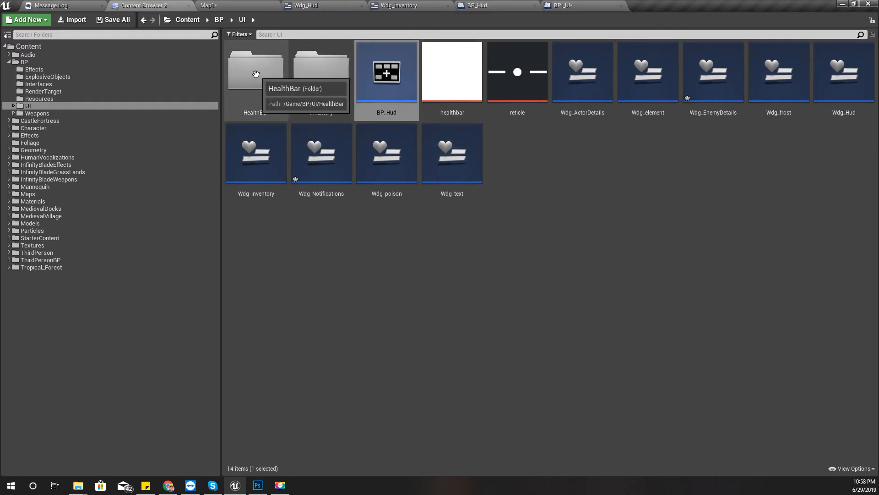
pyautogui.click(219, 6)
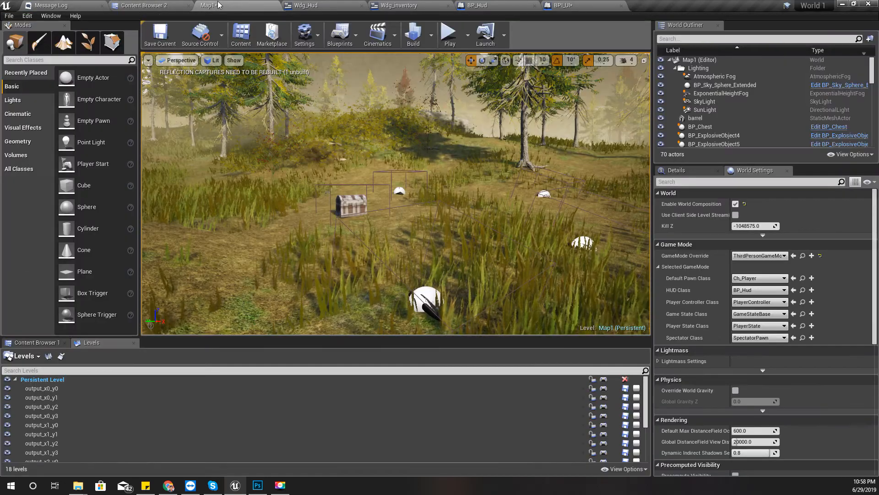
pyautogui.click(400, 5)
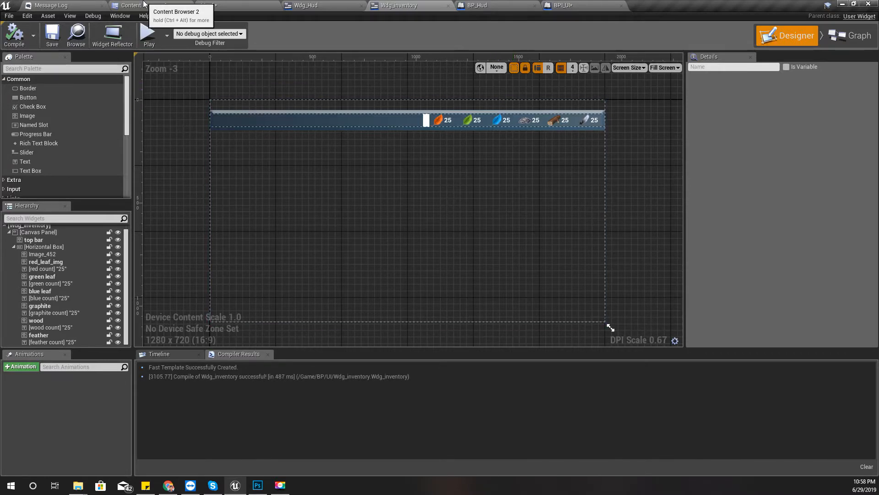
pyautogui.click(478, 5)
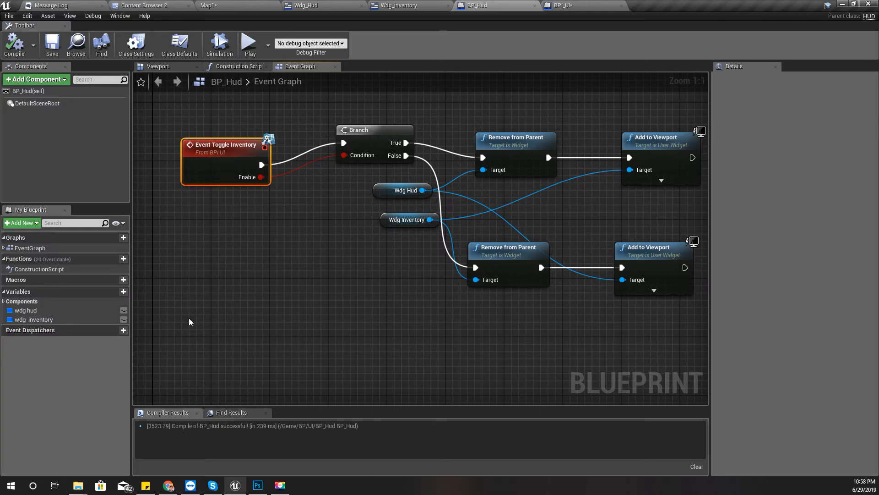
pyautogui.moveTo(406, 327); pyautogui.dragTo(401, 329, button='right')
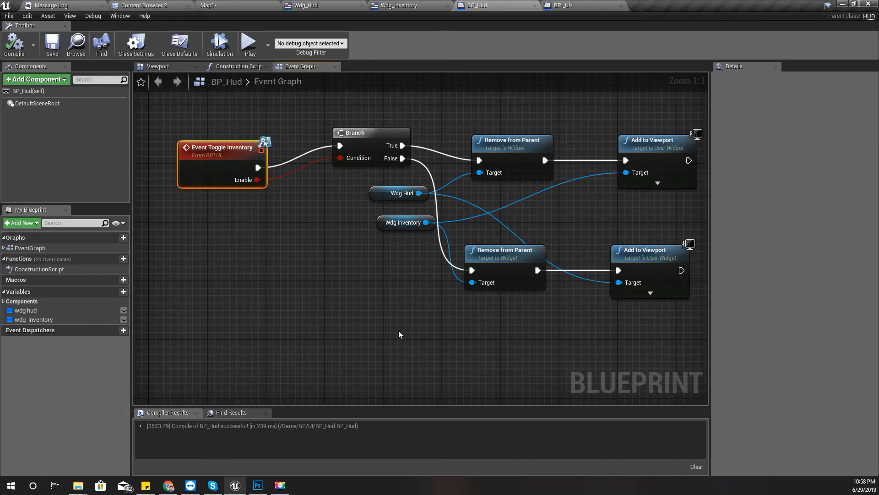
pyautogui.rightClick(398, 331)
pyautogui.write('set inpu')
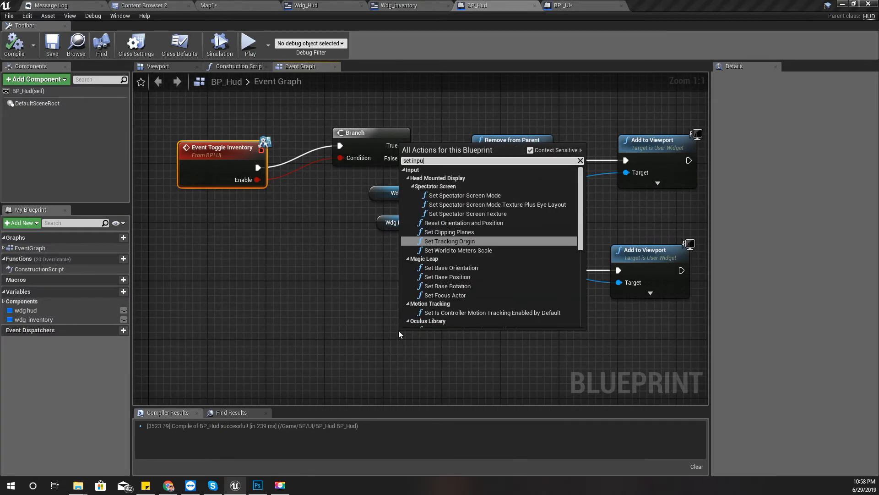
pyautogui.write('t mode')
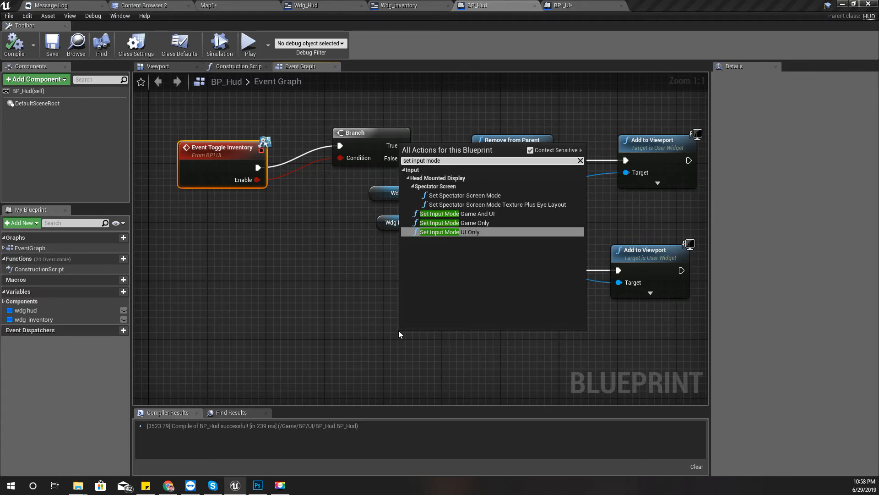
pyautogui.press('Return')
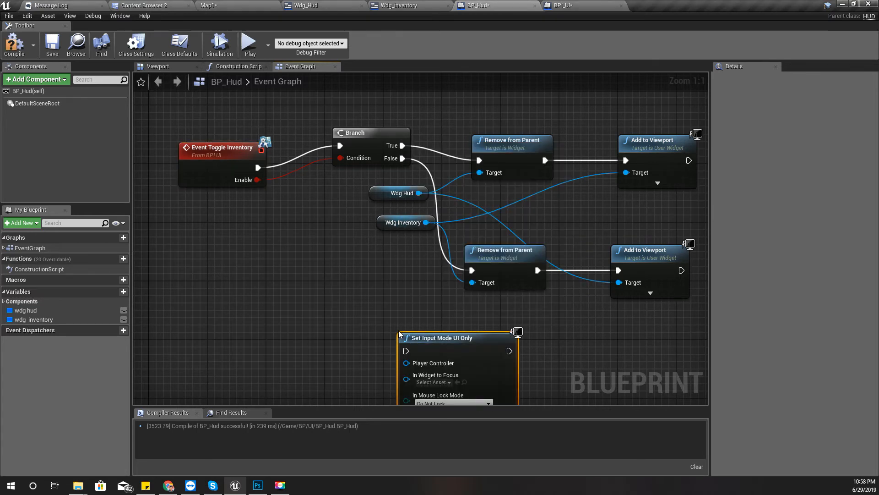
pyautogui.moveTo(323, 386); pyautogui.dragTo(291, 258, button='right')
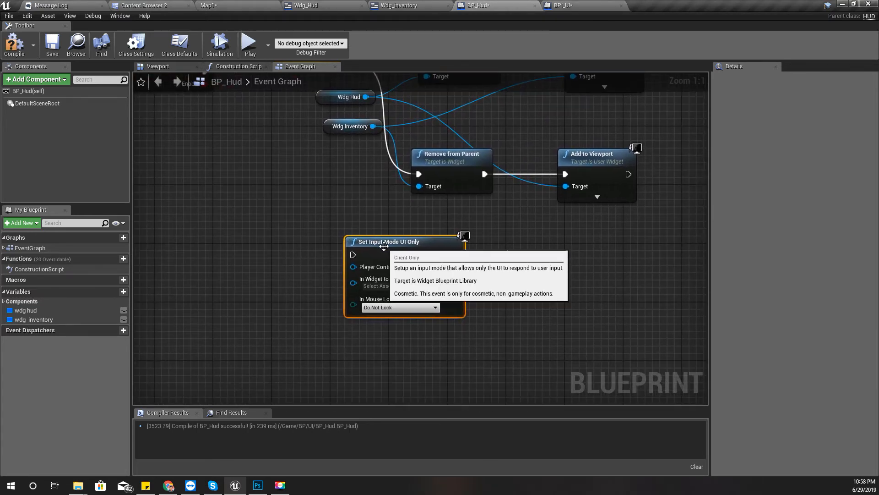
pyautogui.moveTo(277, 206); pyautogui.dragTo(314, 289, button='right')
pyautogui.moveTo(422, 328); pyautogui.dragTo(435, 327)
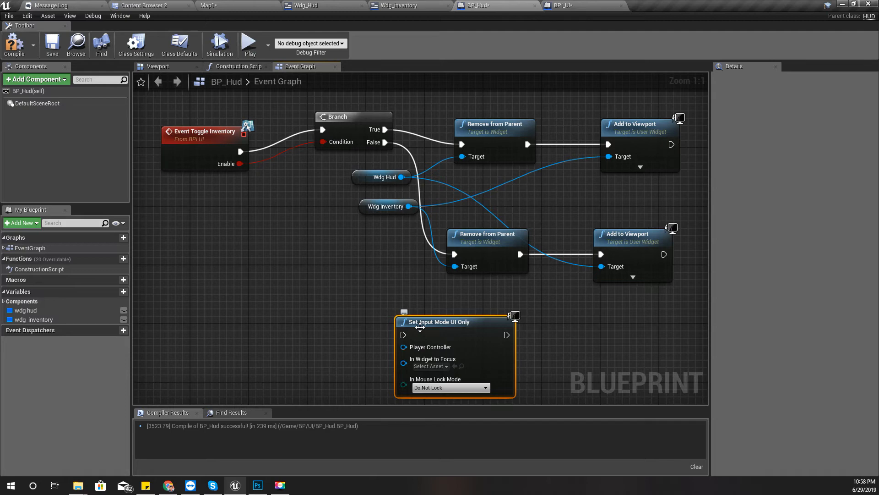
pyautogui.press('Delete')
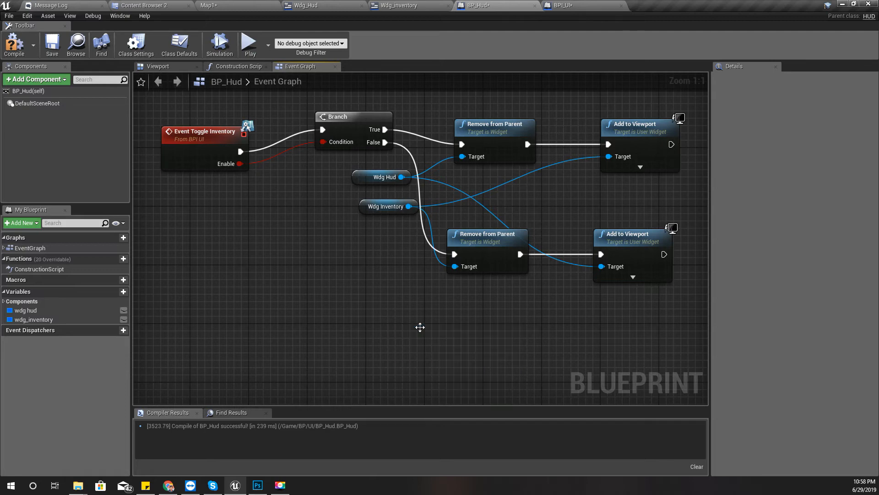
# Compile the BP_Hud blueprint with the finished Event Toggle Inventory logic
pyautogui.moveTo(385, 310); pyautogui.dragTo(343, 314, button='right')
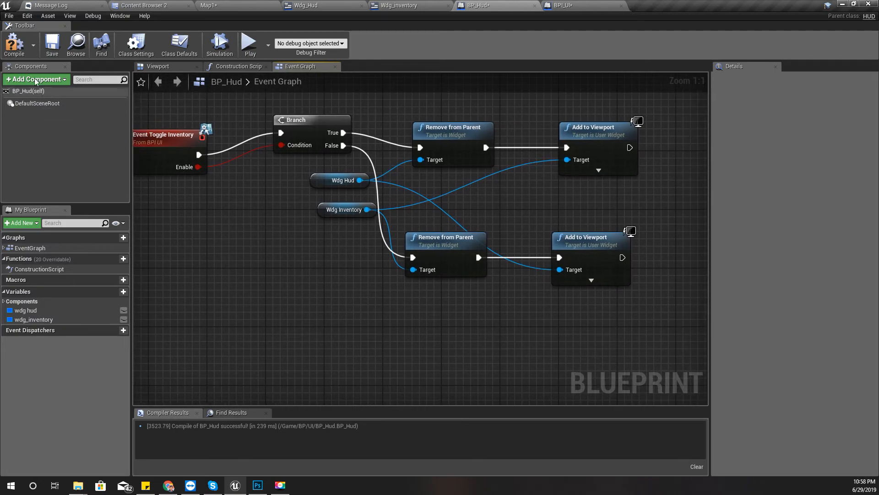
pyautogui.click(13, 46)
pyautogui.moveTo(209, 234); pyautogui.dragTo(224, 236, button='right')
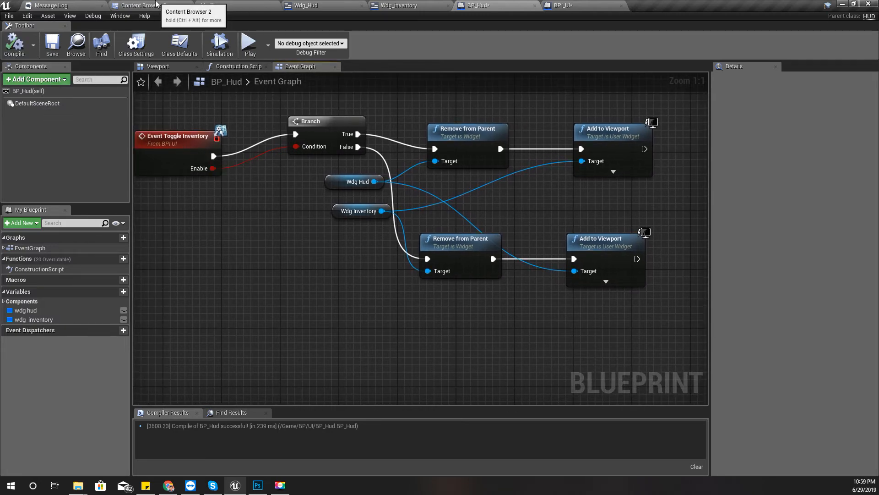
# Open the BP content folder, search it for "gamem" and clear the search
pyautogui.click(172, 5)
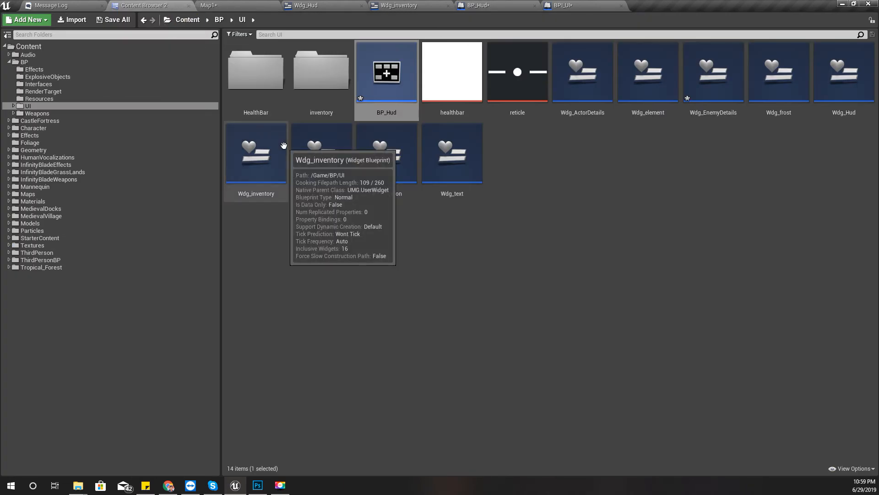
pyautogui.click(33, 59)
pyautogui.click(518, 33)
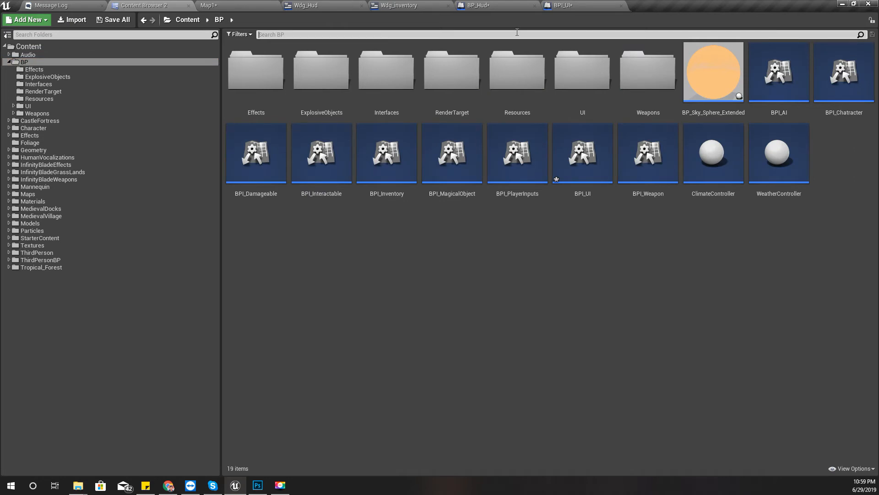
pyautogui.write('gamem')
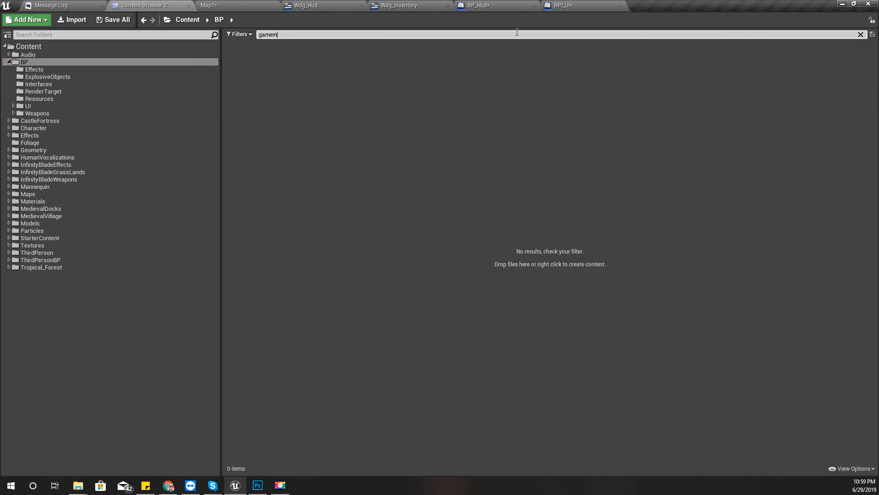
pyautogui.press('BackSpace')
pyautogui.press('BackSpace')
pyautogui.press('BackSpace')
pyautogui.press('BackSpace')
pyautogui.press('BackSpace')
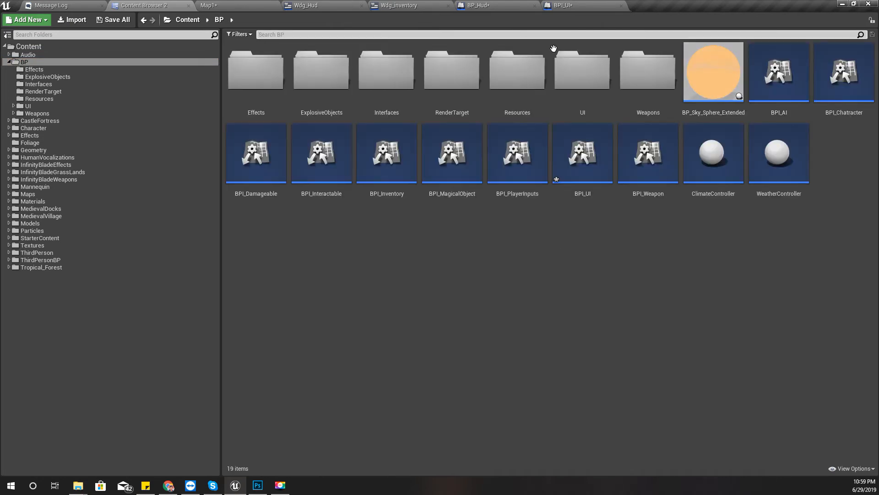
# Create a Game Mode Base blueprint named Gmode_CodeLikeMe in the BP folder and open it for editing
pyautogui.rightClick(450, 227)
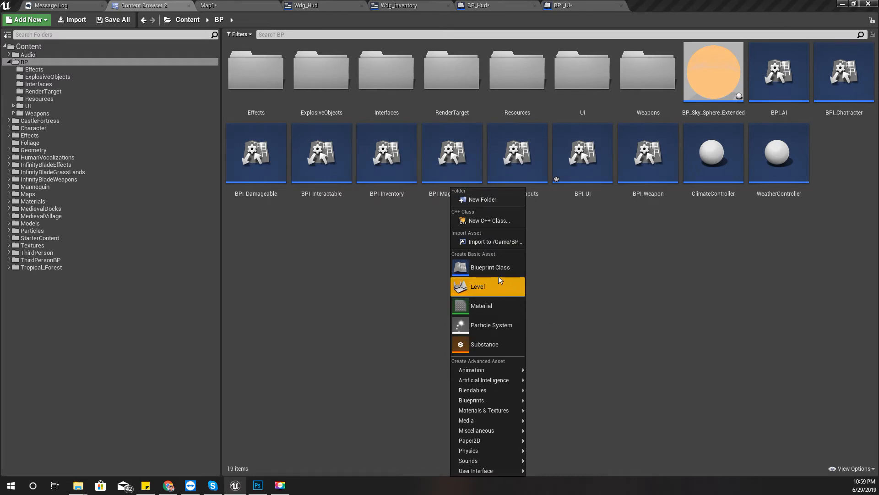
pyautogui.click(490, 267)
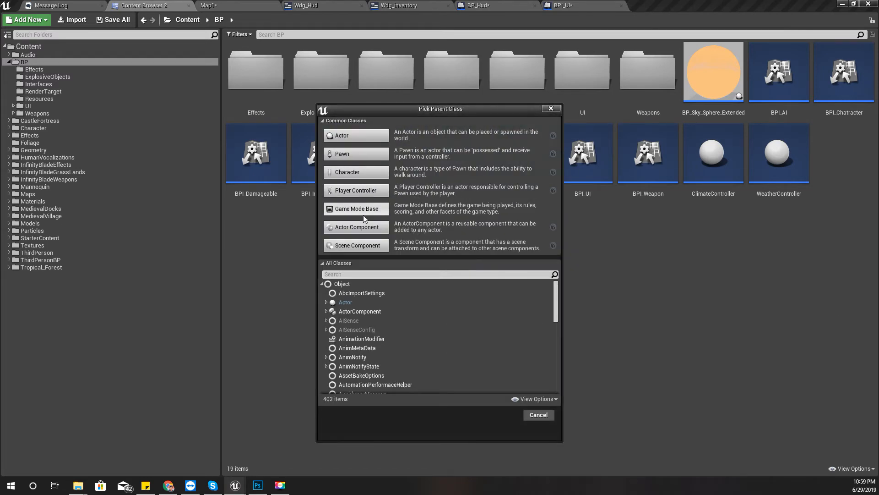
pyautogui.click(357, 209)
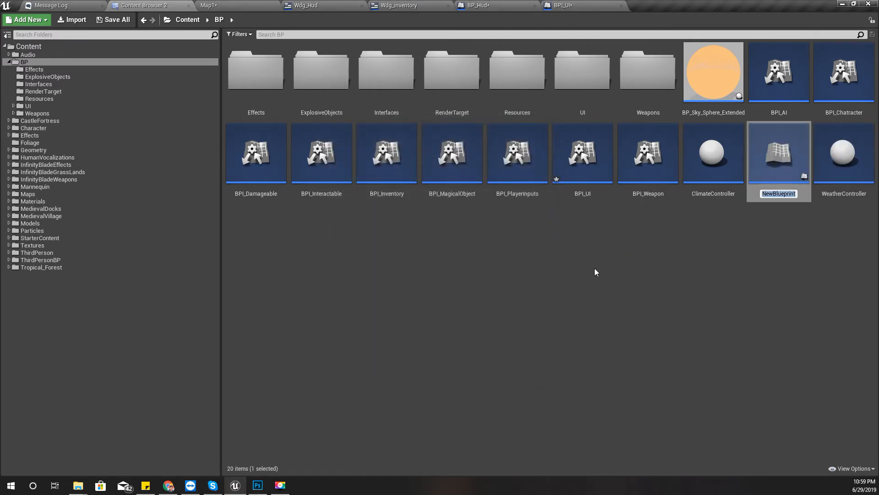
pyautogui.write('Gmmode_CodeLikeMe')
pyautogui.press('Return')
pyautogui.press('Return')
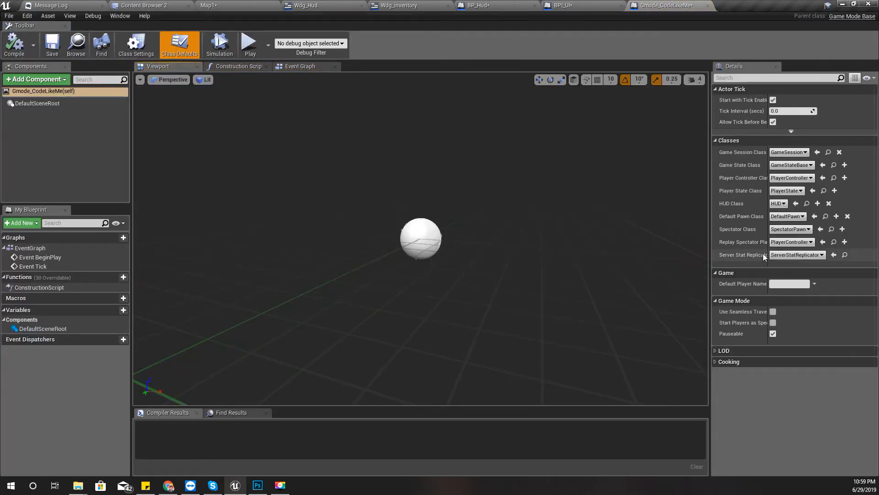
# Set the game mode's HUD Class to BP_Hud and Default Pawn Class to Ch_Player, and compile the blueprint
pyautogui.click(777, 207)
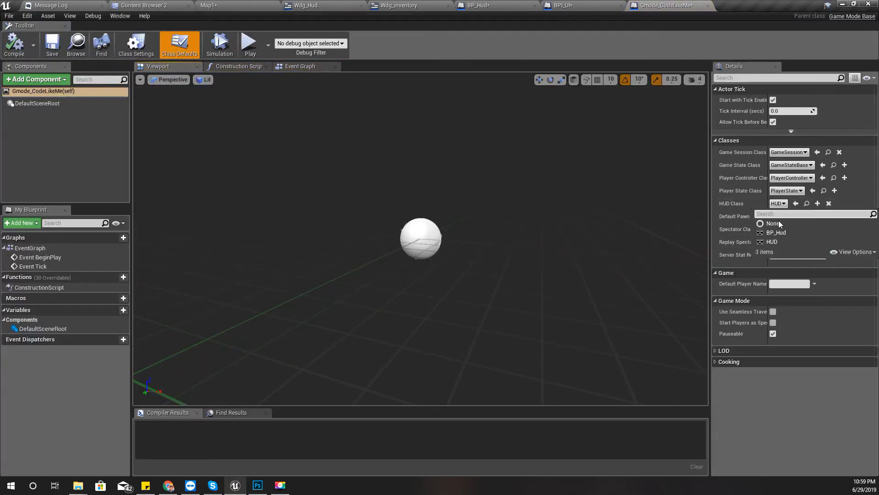
pyautogui.click(778, 235)
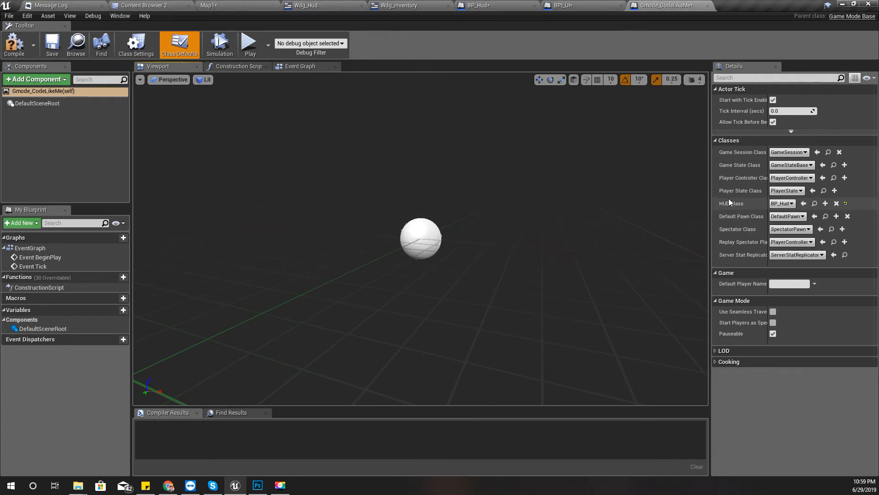
pyautogui.click(787, 217)
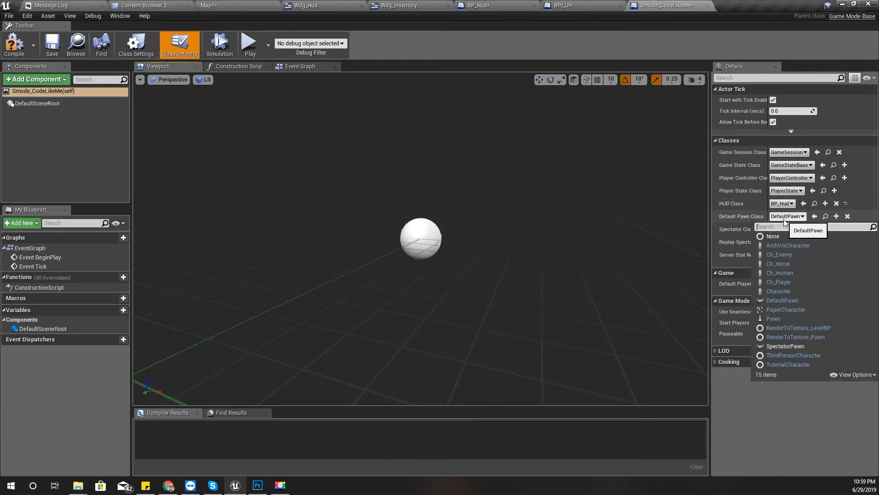
pyautogui.click(789, 282)
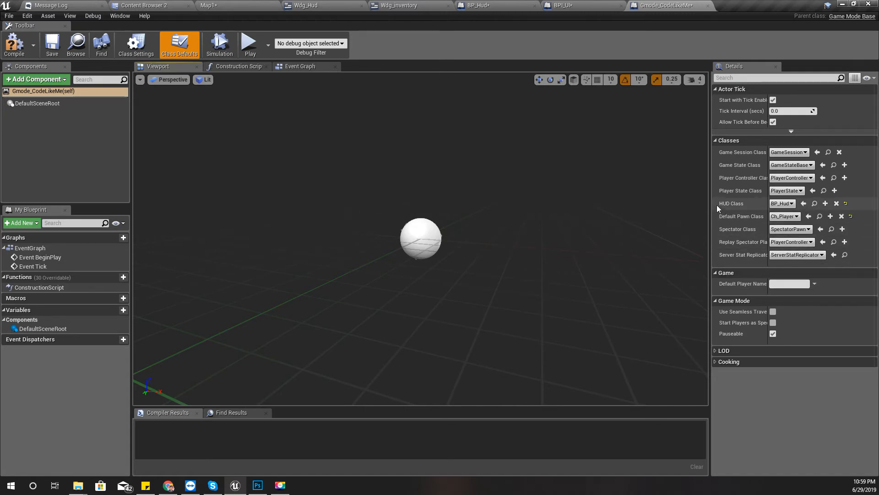
pyautogui.moveTo(711, 198); pyautogui.dragTo(672, 199)
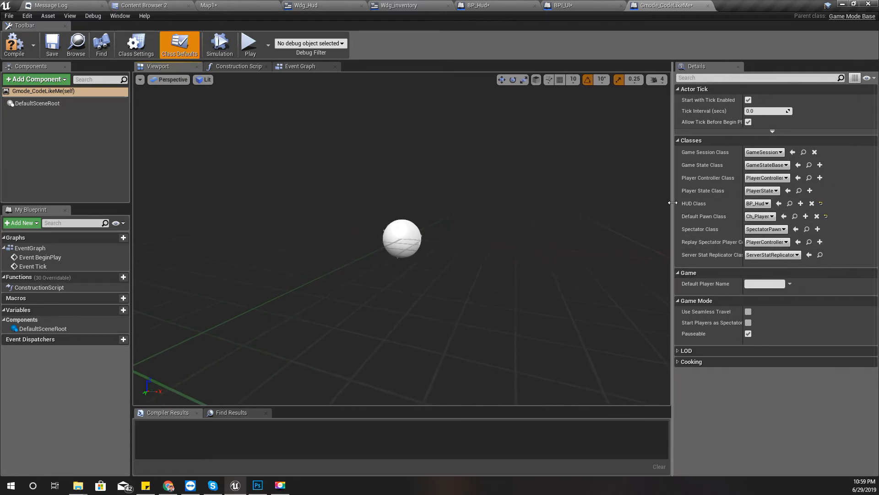
pyautogui.click(14, 43)
# Set the GameMode Override in Map1's World Settings to Gmode_CodeLikeMe
pyautogui.click(234, 5)
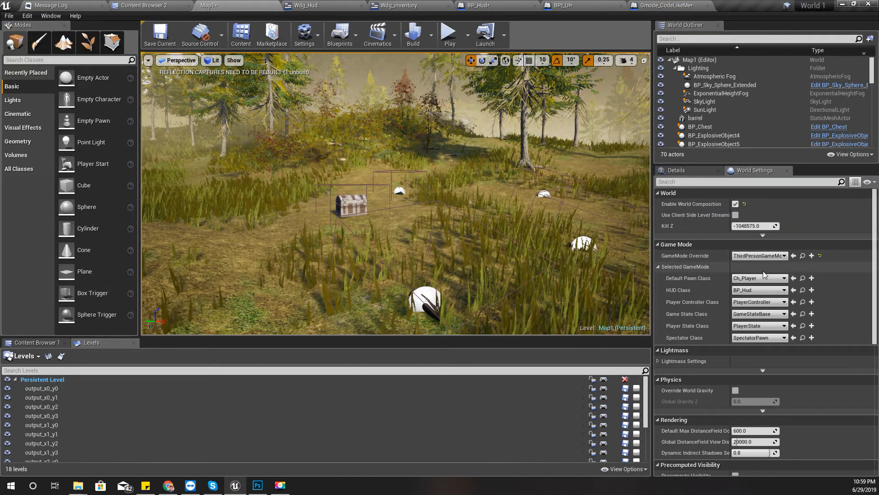
pyautogui.click(748, 258)
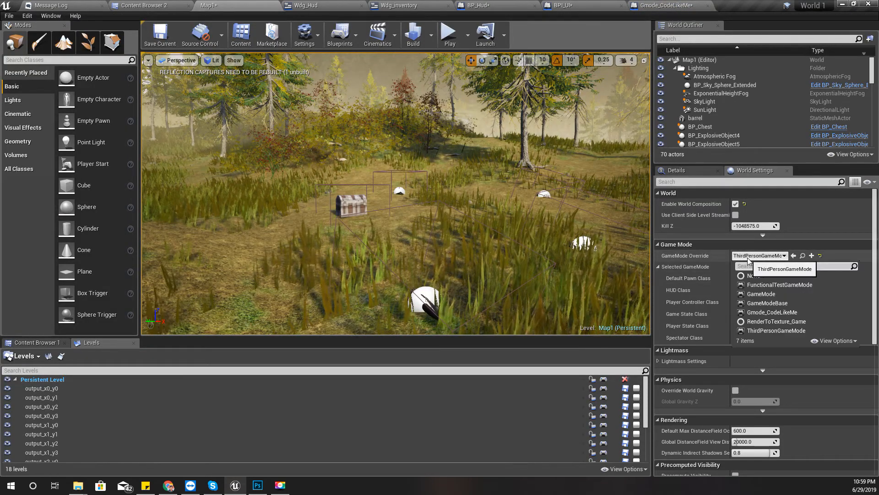
pyautogui.click(776, 311)
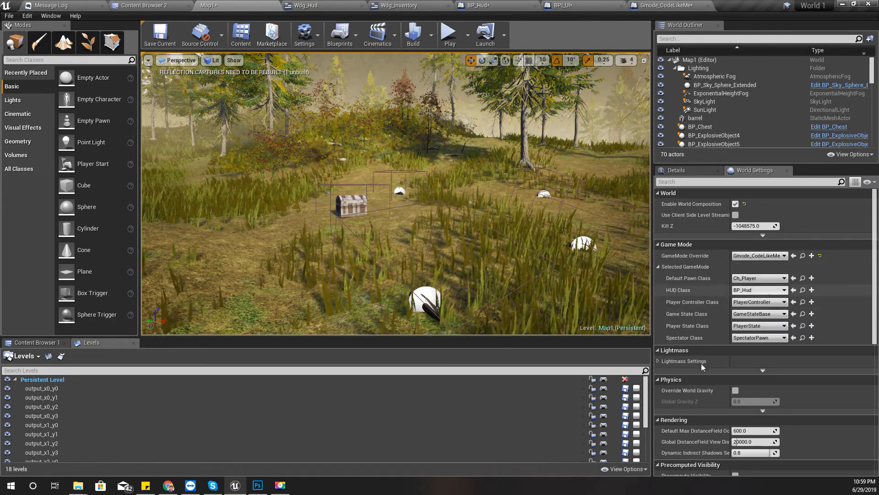
# Play-test Map1 with the new game mode and stop the session
pyautogui.moveTo(526, 257); pyautogui.dragTo(543, 268, button='right')
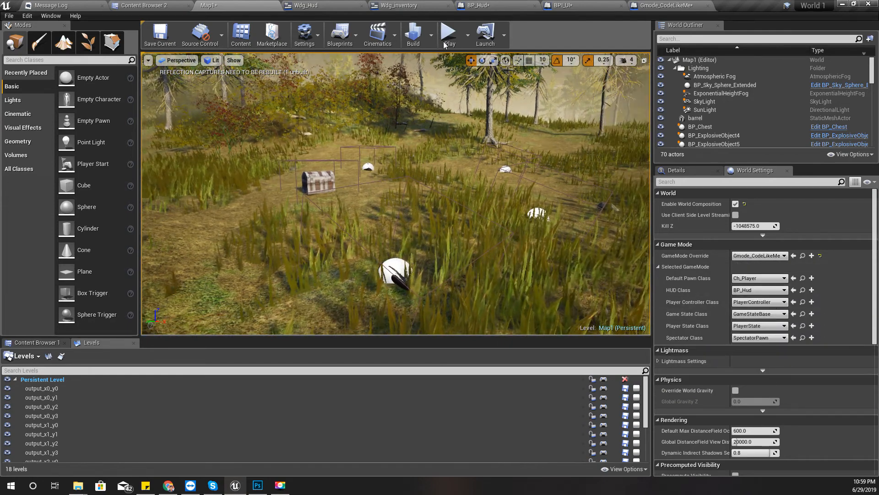
pyautogui.hotkey('alt', 'p')
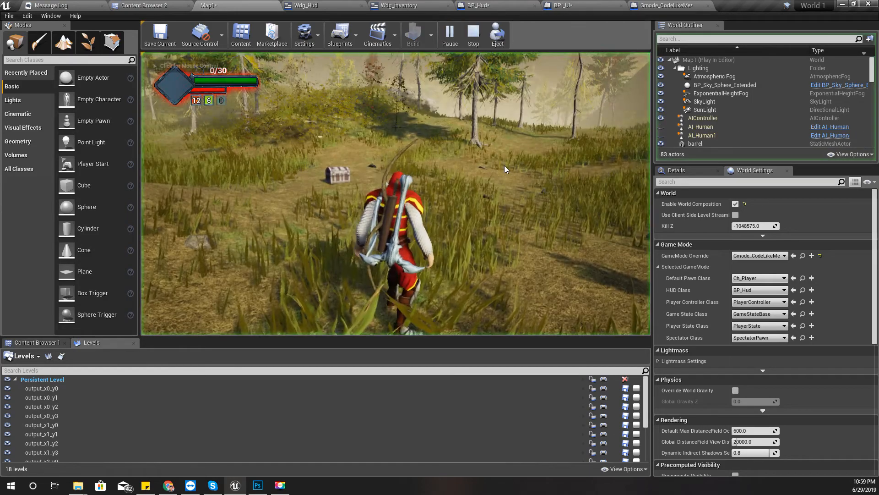
pyautogui.press('Escape')
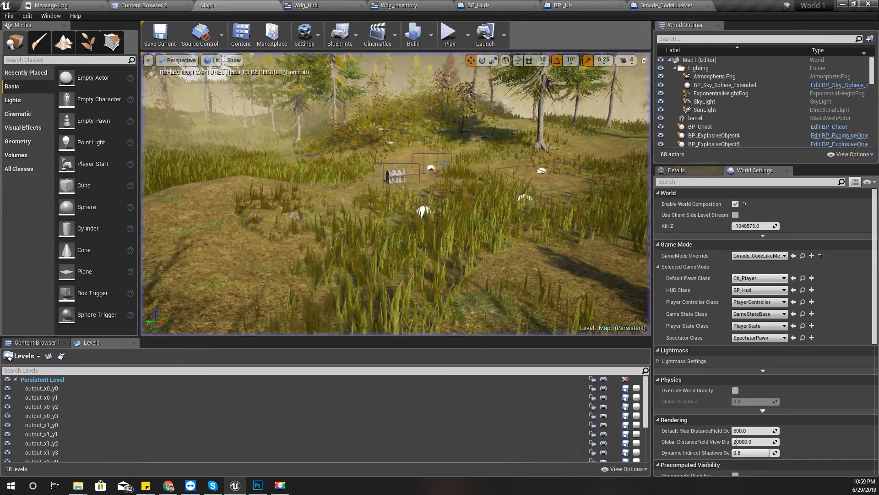
# Try to find the inventory toggle input event for Gmode_CodeLikeMe's Event Graph by searching the node actions for "togge" and "inven"
pyautogui.click(642, 4)
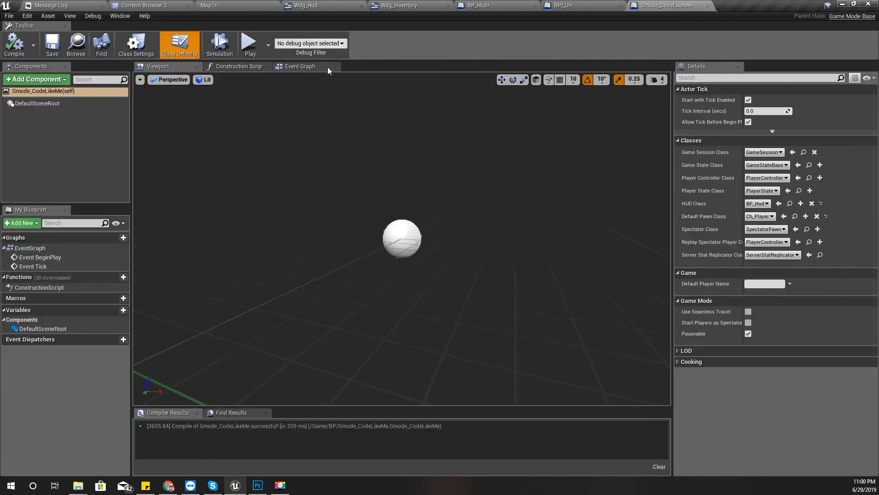
pyautogui.click(302, 66)
pyautogui.moveTo(383, 369); pyautogui.dragTo(345, 260, button='right')
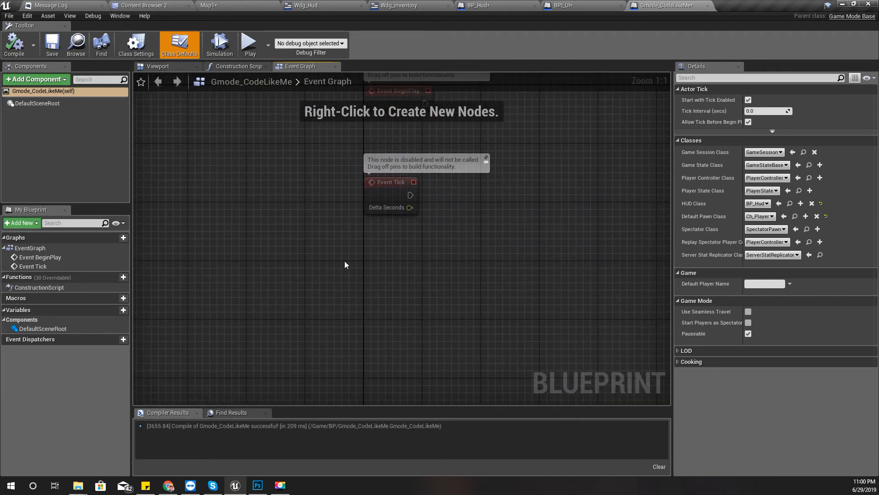
pyautogui.rightClick(379, 271)
pyautogui.write('togge')
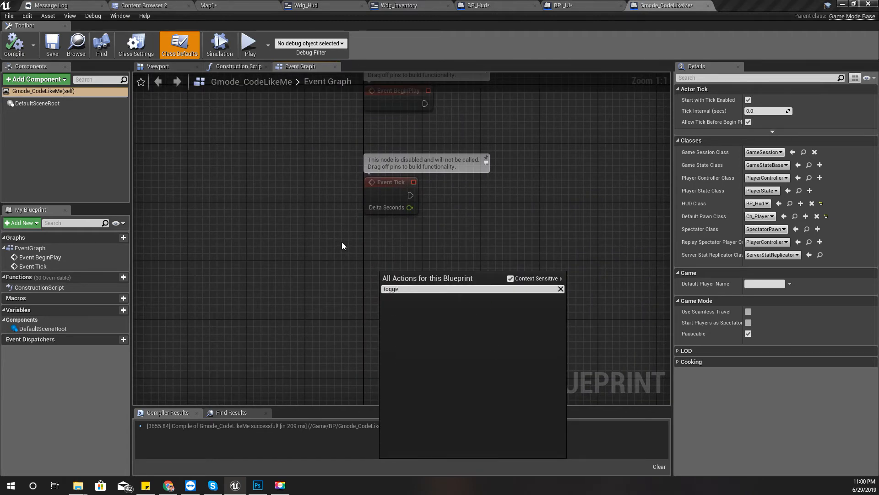
pyautogui.hotkey('ctrl', 'a')
pyautogui.press('Tab')
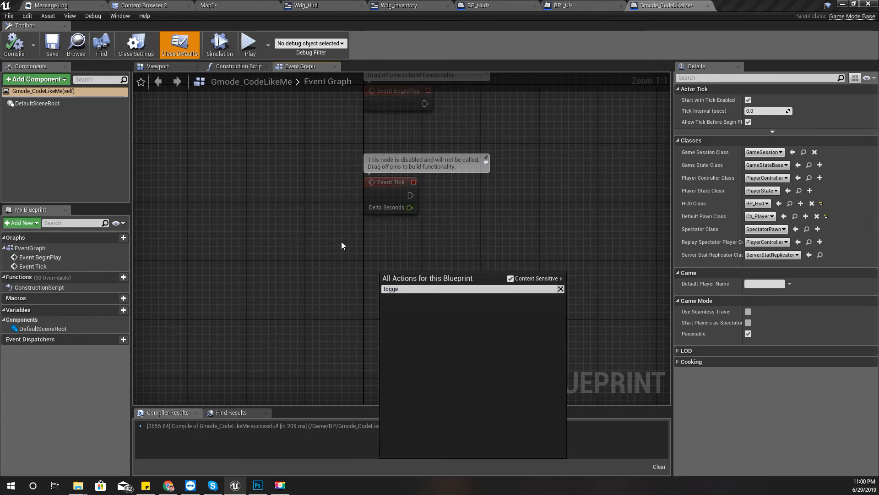
pyautogui.press('Escape')
pyautogui.rightClick(377, 254)
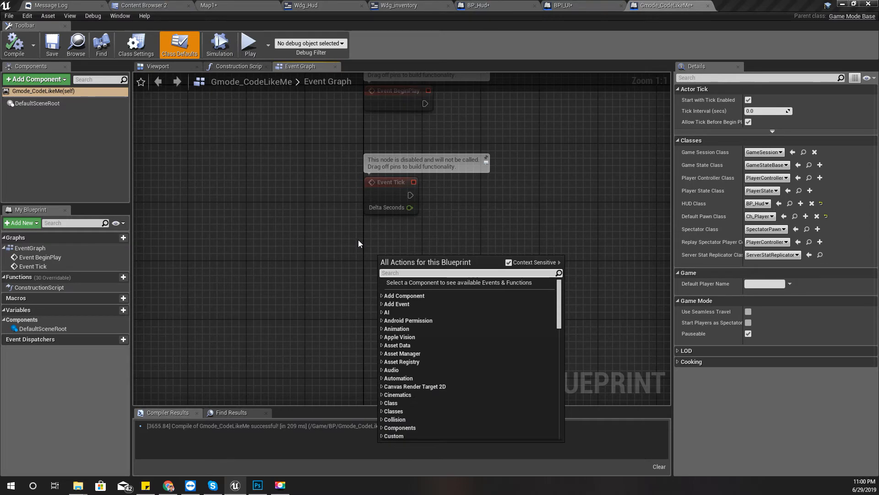
pyautogui.write('inven')
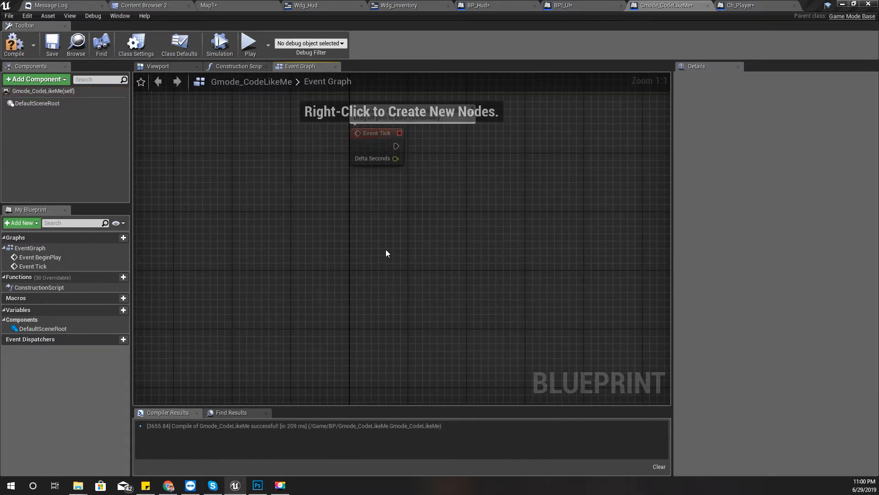
# Search Gmode_CodeLikeMe's node actions for "togglein" to look for the ToggleInventory input action
pyautogui.rightClick(384, 252)
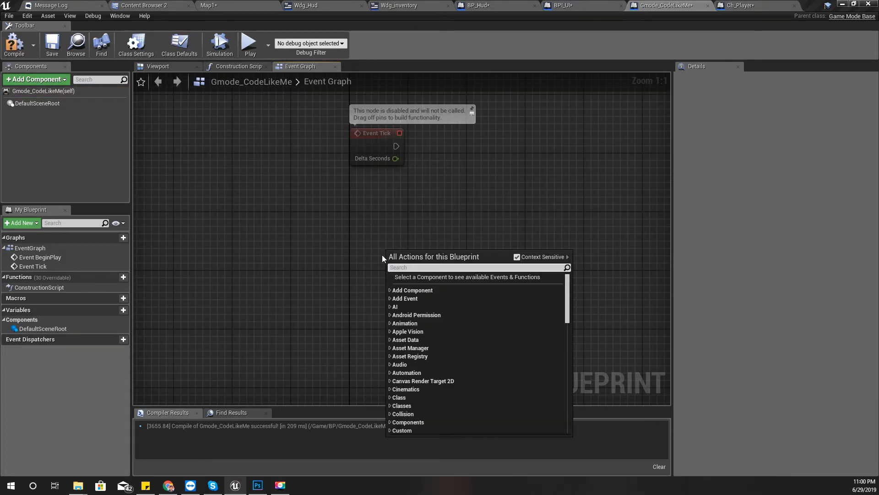
pyautogui.write('togglein')
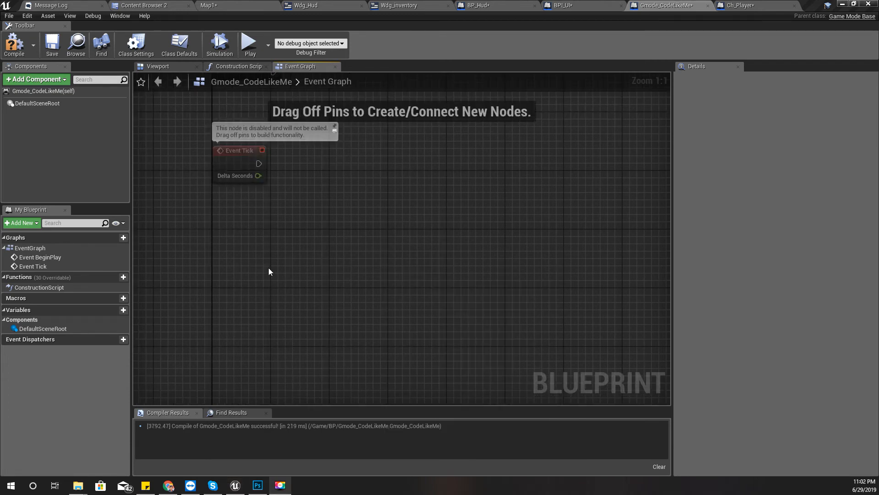
pyautogui.rightClick(251, 248)
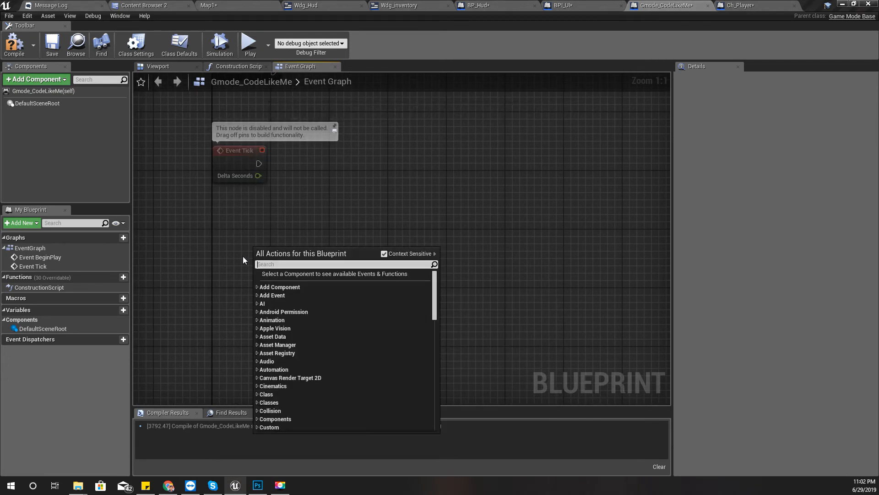
pyautogui.write('togglein')
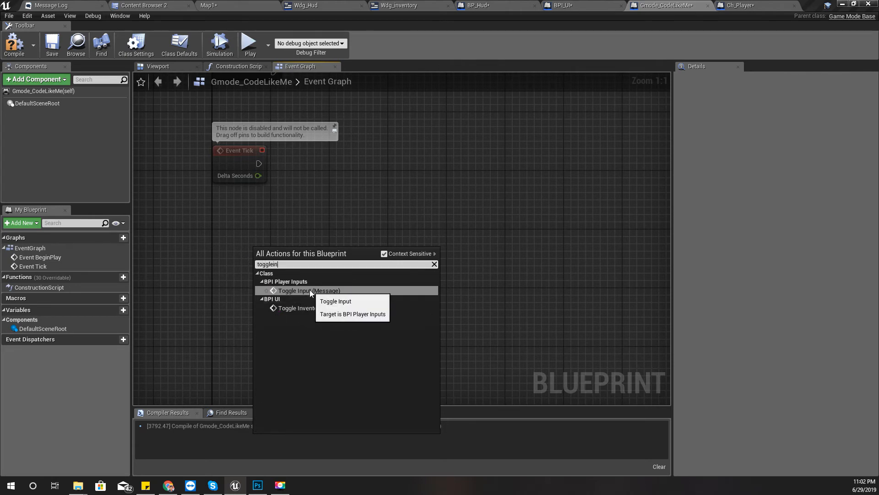
# Try to add the inventory toggle event in Ch_Player's Interactions graph, searching "togglein" and choosing Event Toggle Input
pyautogui.click(740, 5)
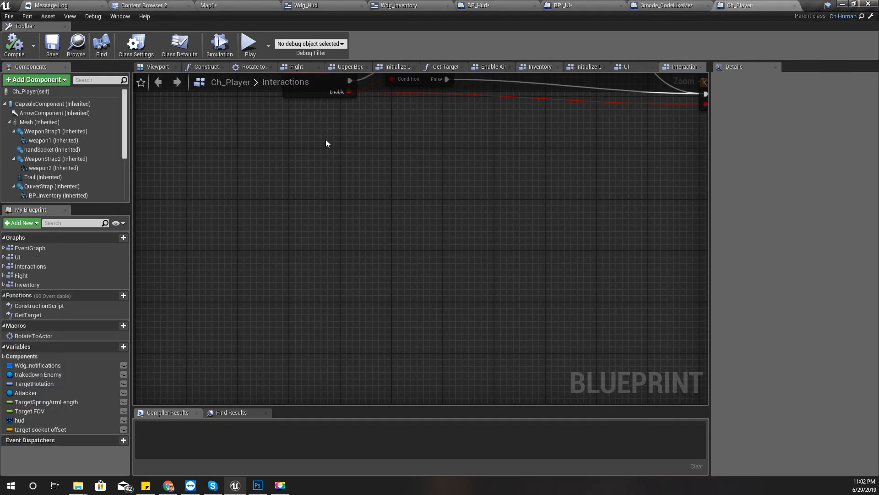
pyautogui.moveTo(326, 139); pyautogui.dragTo(281, 249, button='right')
pyautogui.rightClick(277, 251)
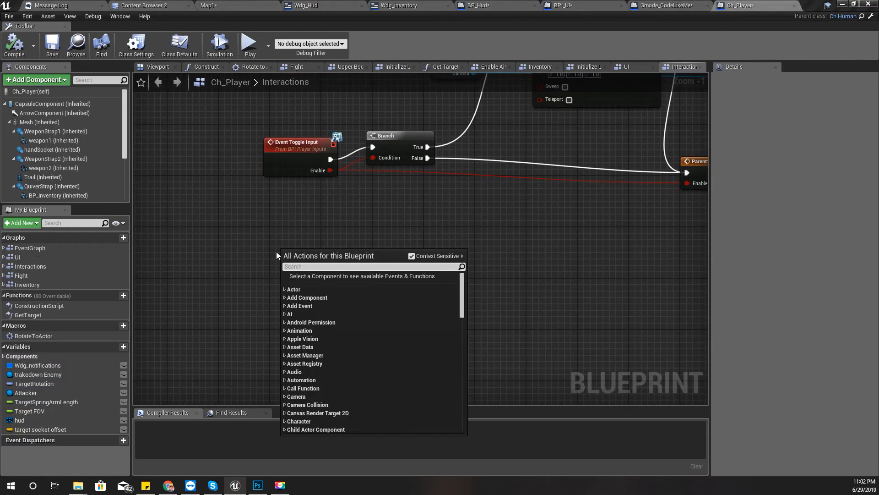
pyautogui.write('togglein')
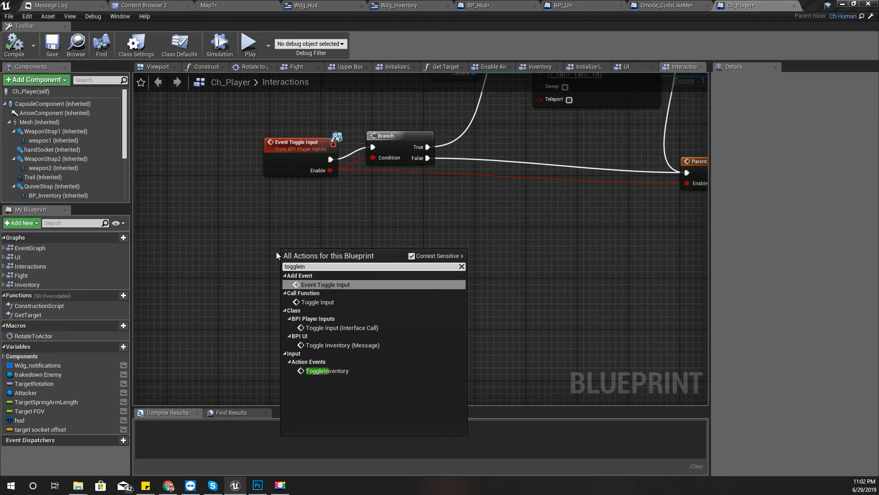
pyautogui.press('Return')
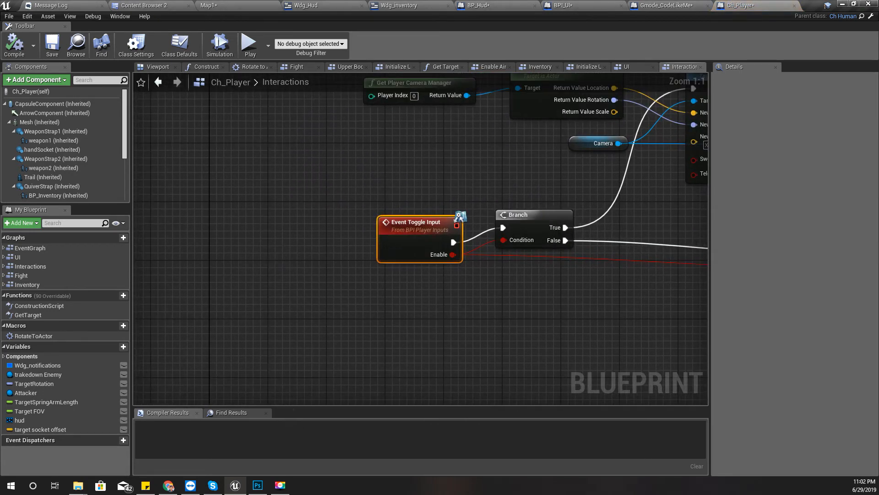
# Add a ToggleInventory input action event below Event Toggle Input in Ch_Player's Interactions graph, and cut it to the clipboard
pyautogui.moveTo(399, 351); pyautogui.dragTo(341, 223, button='right')
pyautogui.rightClick(339, 225)
pyautogui.write('toggle')
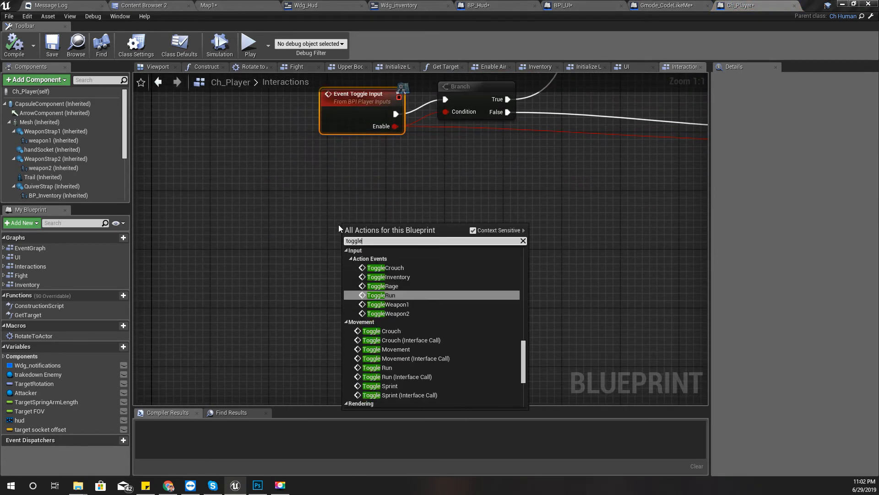
pyautogui.write(' inve')
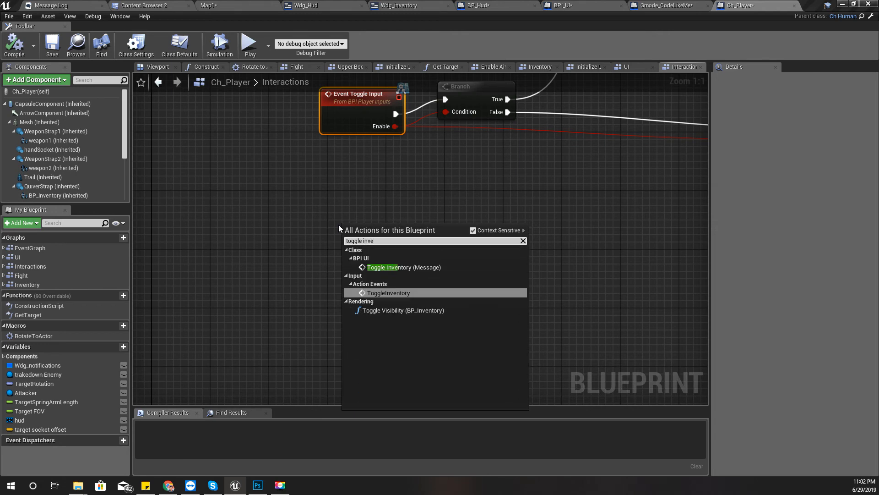
pyautogui.press('Up')
pyautogui.press('Down')
pyautogui.press('Return')
pyautogui.moveTo(319, 182); pyautogui.dragTo(478, 317)
pyautogui.press('Delete')
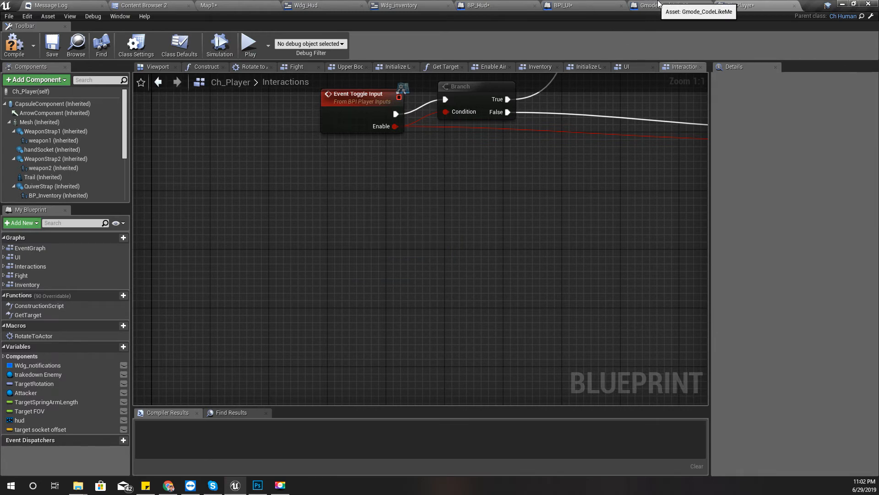
# Paste the InputAction ToggleInventory event into Gmode_CodeLikeMe's Event Graph and align it below Event Tick
pyautogui.click(665, 5)
pyautogui.hotkey('ctrl', 'v')
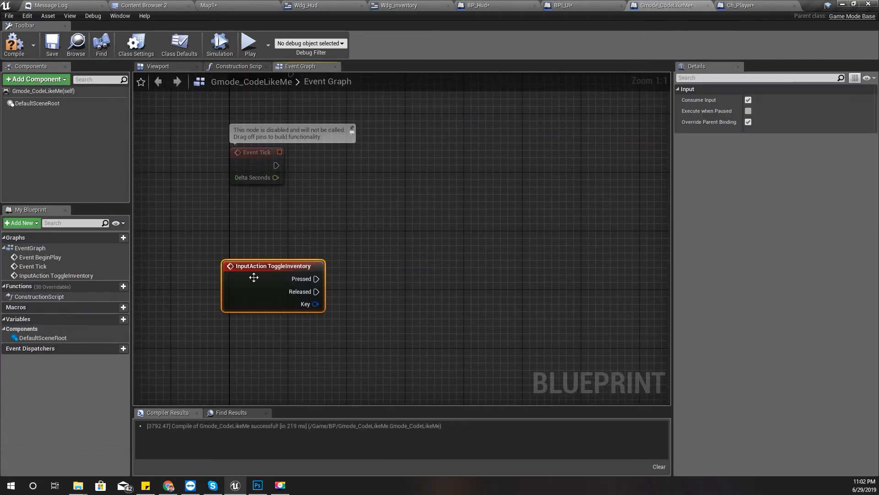
pyautogui.moveTo(255, 280); pyautogui.dragTo(265, 272)
pyautogui.moveTo(411, 239); pyautogui.dragTo(437, 273, button='right')
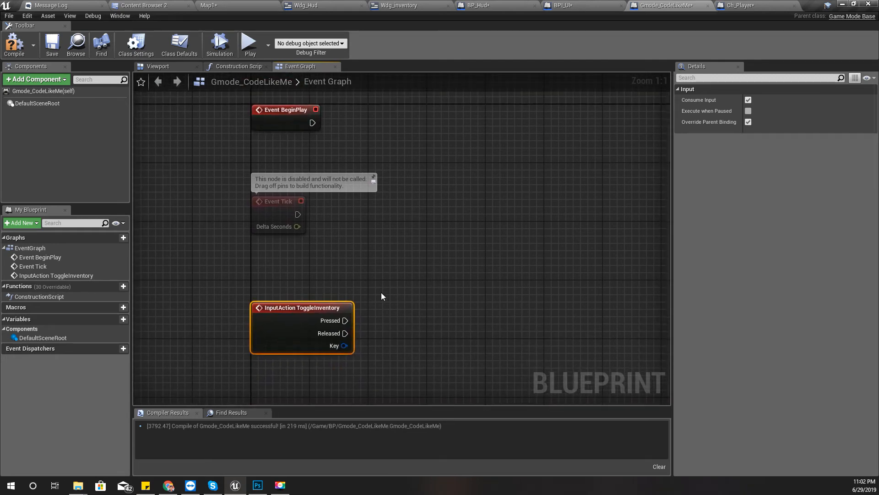
pyautogui.moveTo(384, 233); pyautogui.dragTo(369, 291, button='right')
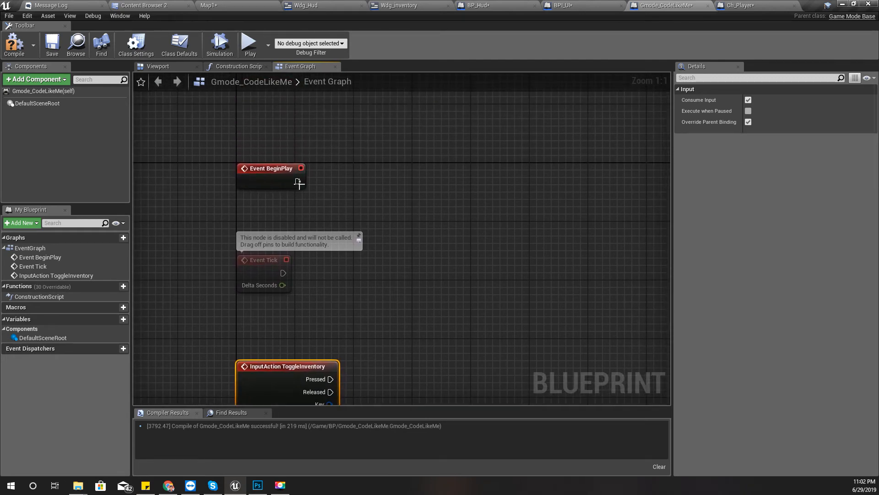
# Search all possible actions for "enable in" from Event BeginPlay, with context sensitivity off, and add a connected Enable Input node
pyautogui.moveTo(299, 183); pyautogui.dragTo(418, 176)
pyautogui.moveTo(376, 327); pyautogui.dragTo(339, 237, button='right')
pyautogui.moveTo(319, 183); pyautogui.dragTo(322, 294, button='right')
pyautogui.moveTo(263, 203); pyautogui.dragTo(329, 208)
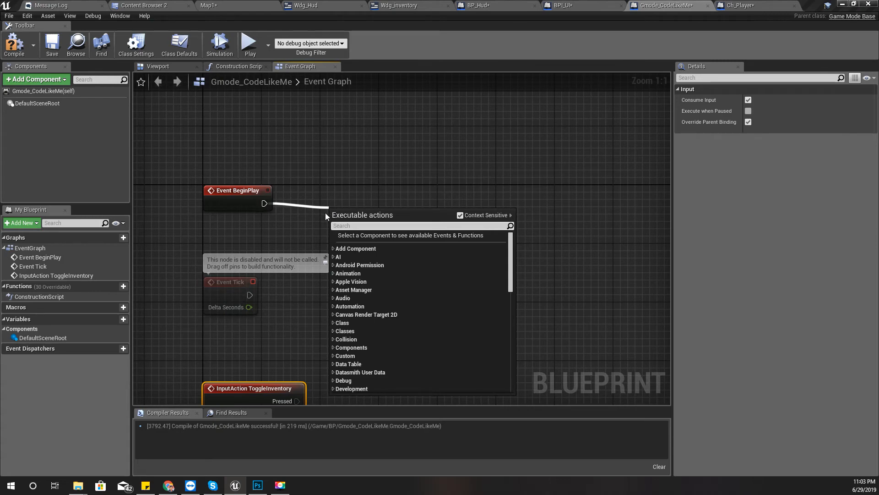
pyautogui.write('enag')
pyautogui.press('BackSpace')
pyautogui.press('BackSpace')
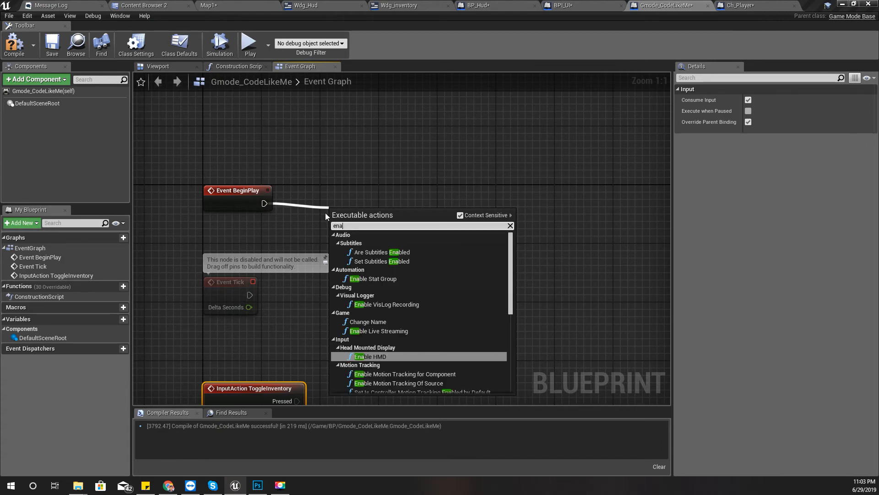
pyautogui.write('able in')
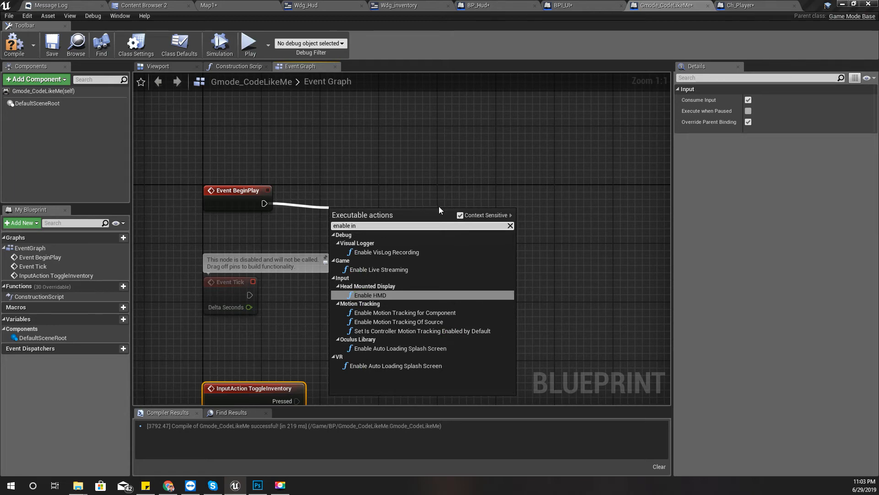
pyautogui.click(460, 215)
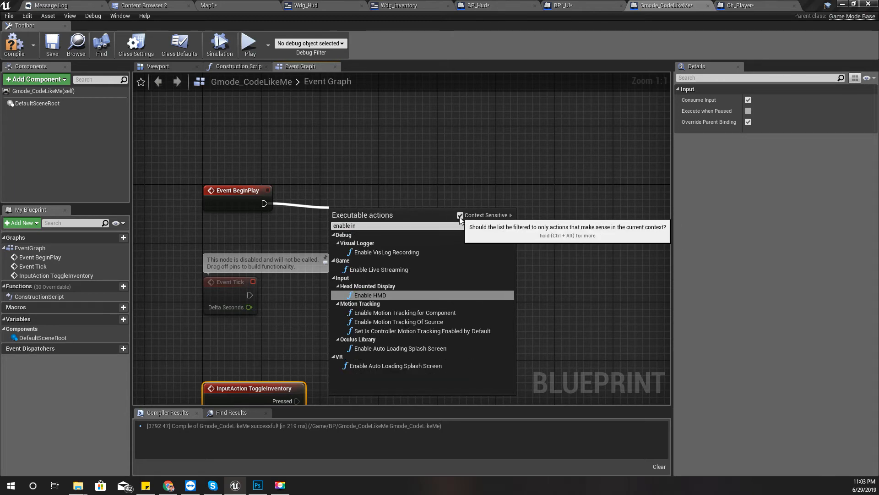
pyautogui.scroll(-3, 462, 298)
pyautogui.scroll(-6, 458, 312)
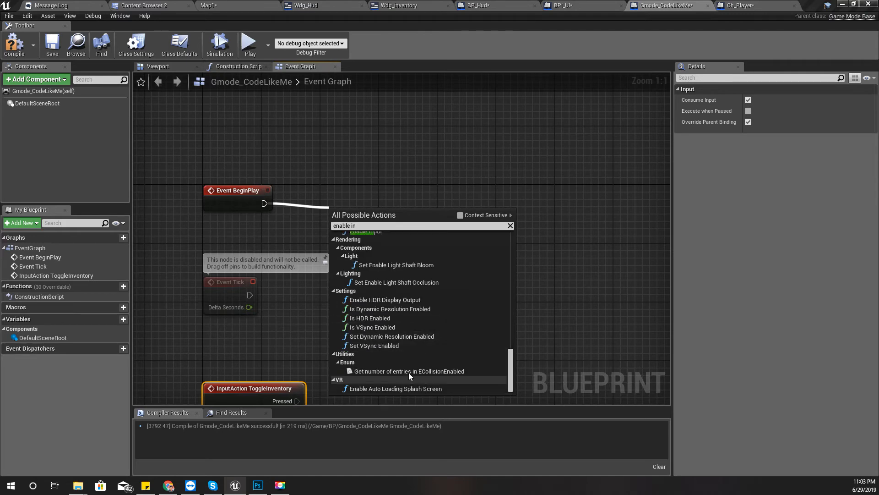
pyautogui.scroll(5, 442, 350)
pyautogui.click(367, 334)
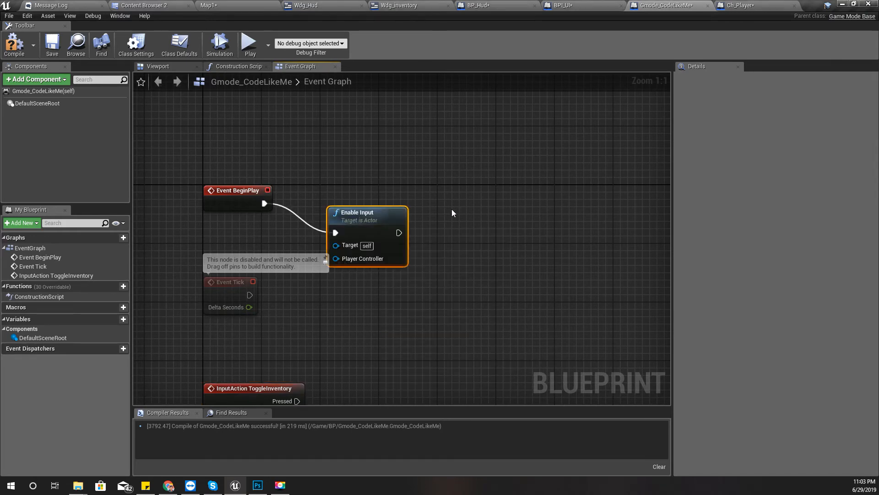
# Move Enable Input farther from Event BeginPlay, feed its Player Controller from a Get Player Controller node, and compile Gmode_CodeLikeMe
pyautogui.moveTo(368, 217); pyautogui.dragTo(529, 173)
pyautogui.moveTo(497, 214); pyautogui.dragTo(457, 236)
pyautogui.write('get playerc')
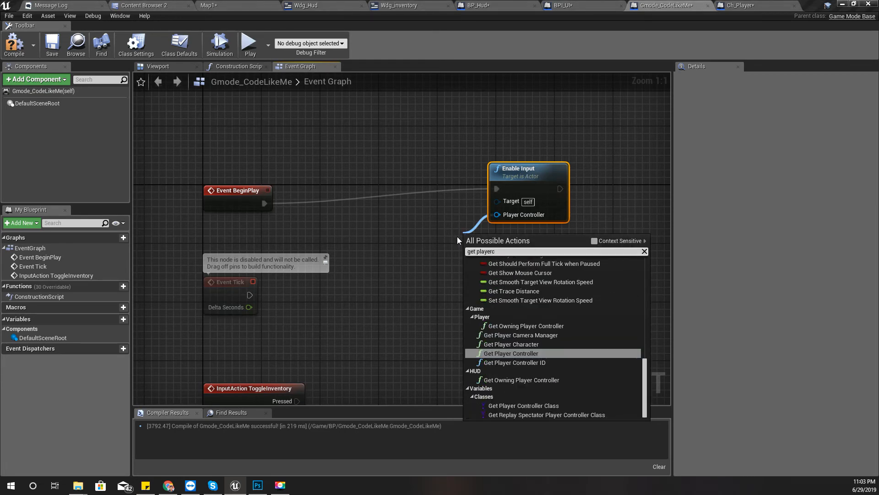
pyautogui.press('Return')
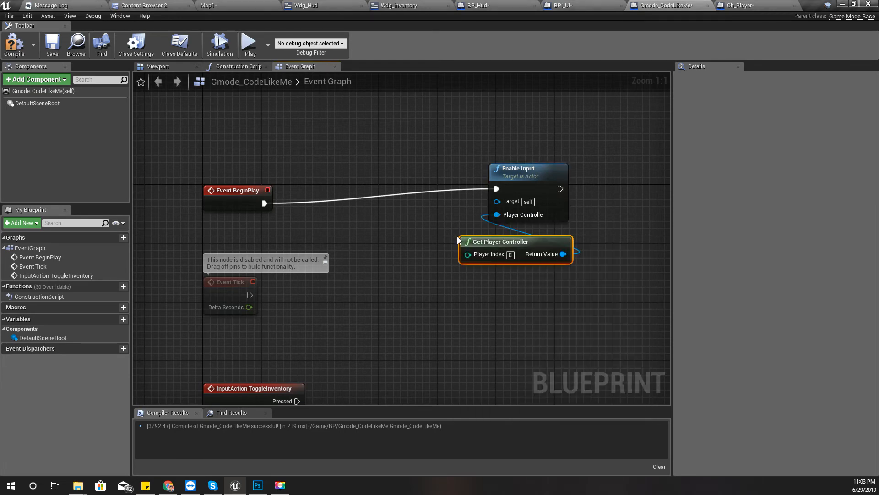
pyautogui.click(14, 44)
# Add a Print String reading "toggle inventory" to the Pressed output of InputAction ToggleInventory, and compile the blueprint
pyautogui.moveTo(443, 373); pyautogui.dragTo(390, 213, button='right')
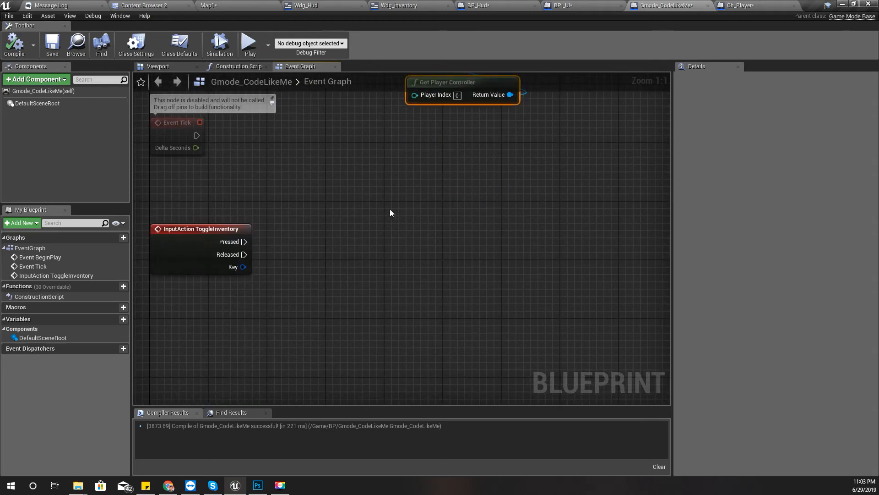
pyautogui.moveTo(244, 241); pyautogui.dragTo(295, 249)
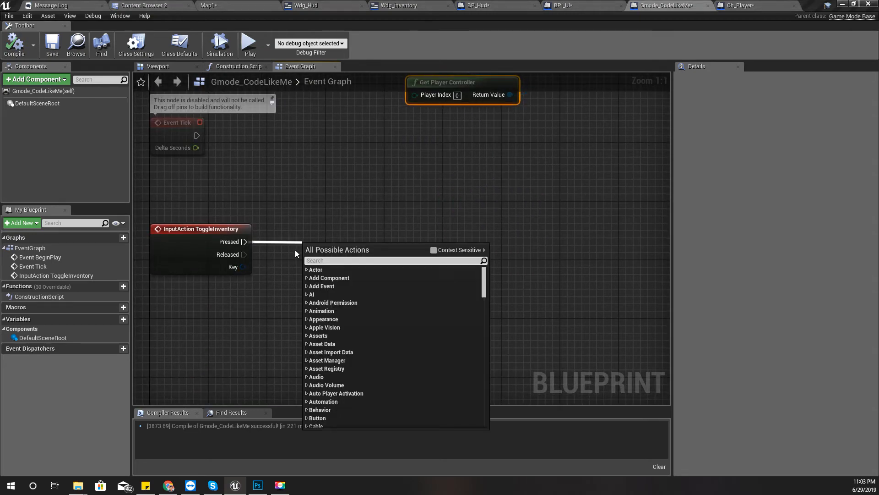
pyautogui.write('print')
pyautogui.press('Return')
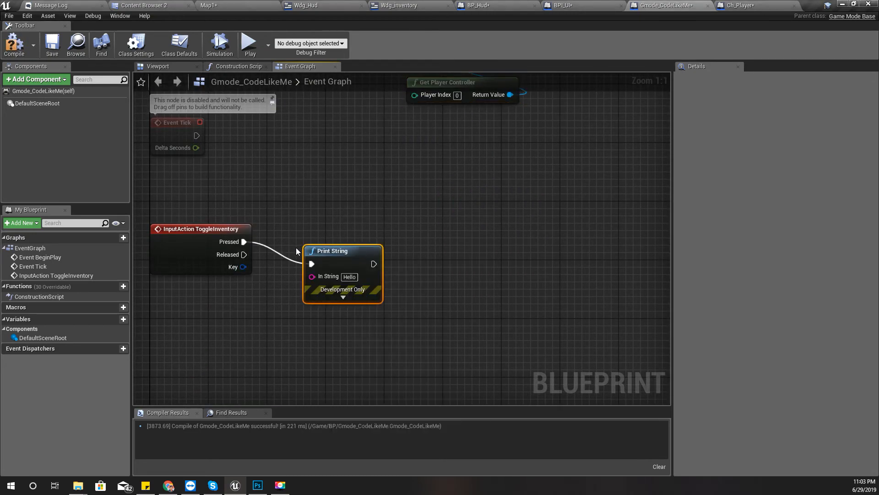
pyautogui.click(350, 277)
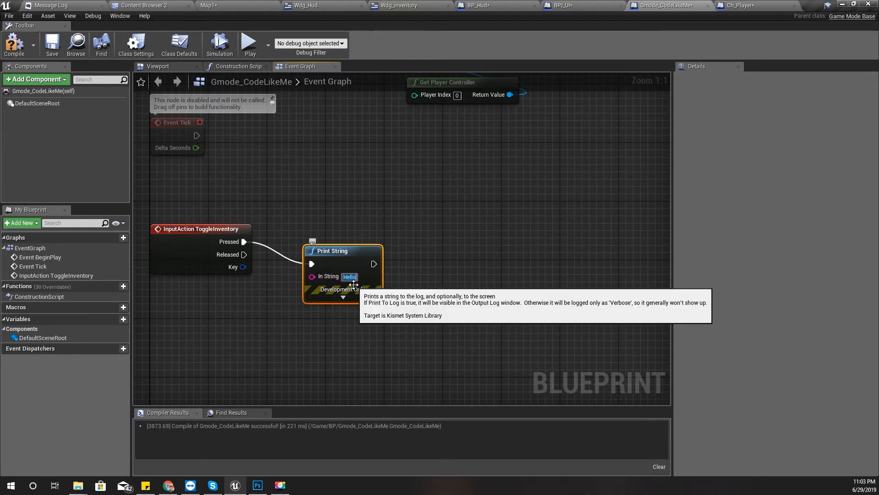
pyautogui.write('toggle')
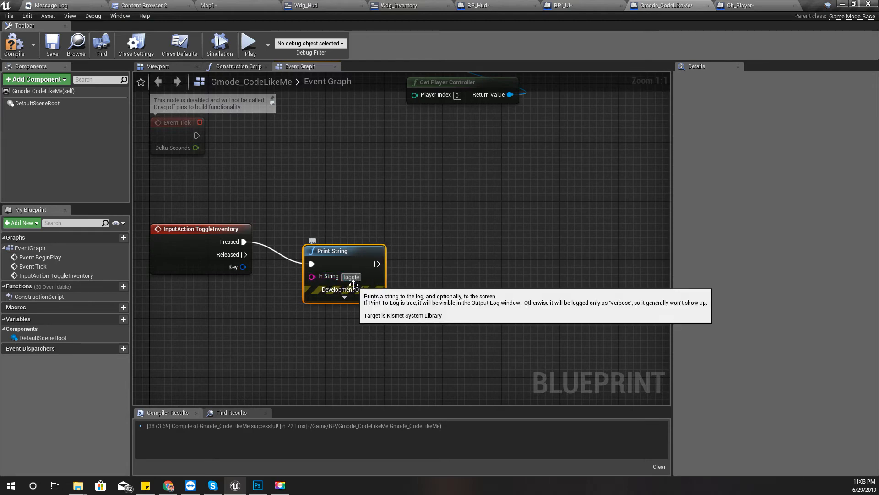
pyautogui.write(' inventory')
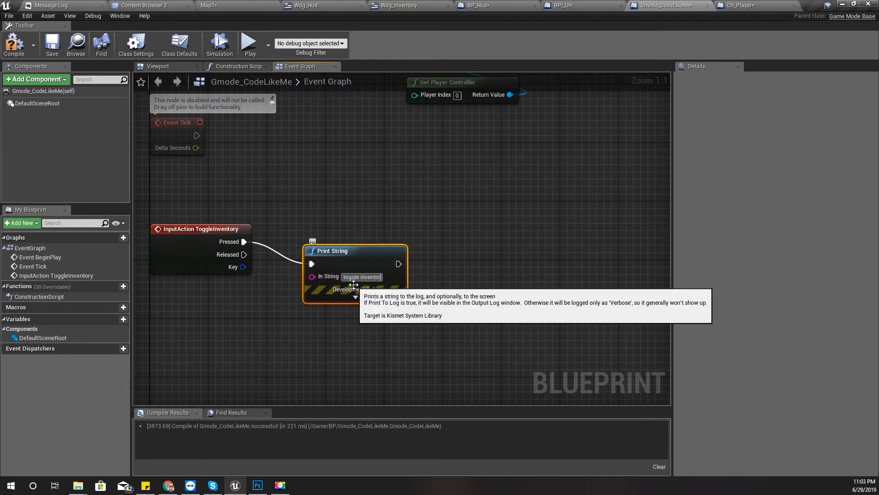
pyautogui.press('Return')
pyautogui.click(16, 49)
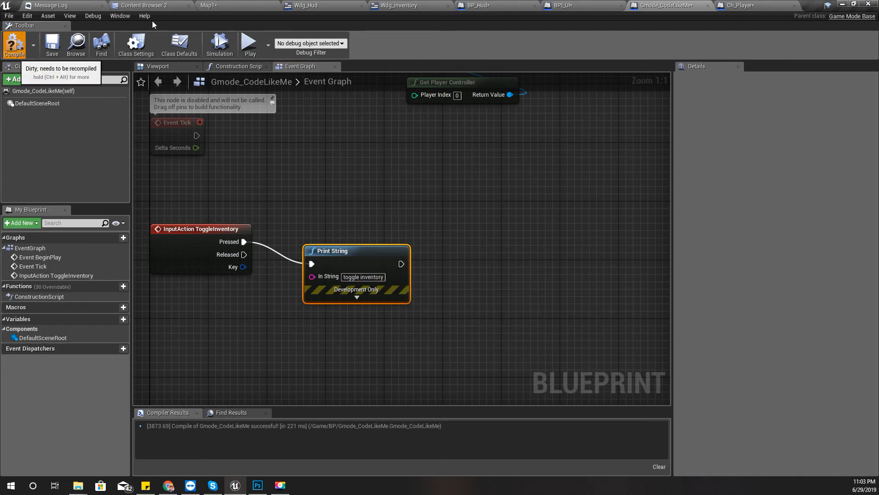
# Play Map1 in the full-screen viewport, trigger the inventory toggle input repeatedly to test it, and stop the play session
pyautogui.click(230, 5)
pyautogui.moveTo(302, 156)
pyautogui.mouseDown(button='right')
pyautogui.moveTo(275, 167)
pyautogui.moveTo(293, 170)
pyautogui.mouseUp(button='right')
pyautogui.press('F11')
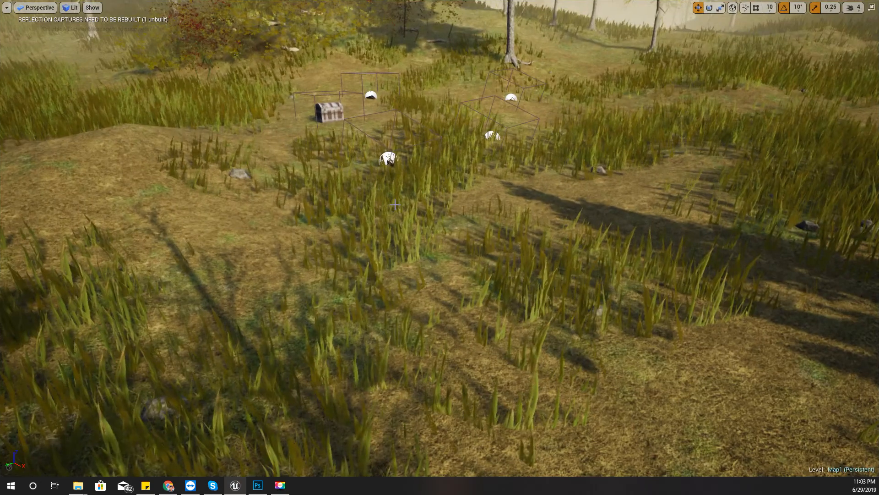
pyautogui.hotkey('alt', 'p')
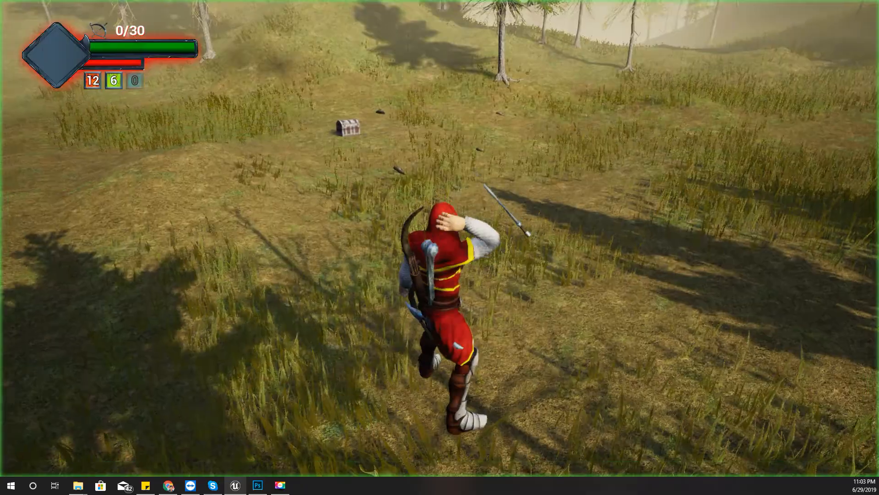
pyautogui.press('`')
pyautogui.press('`')
pyautogui.press('`')
pyautogui.press('`')
pyautogui.press('`')
pyautogui.press('`')
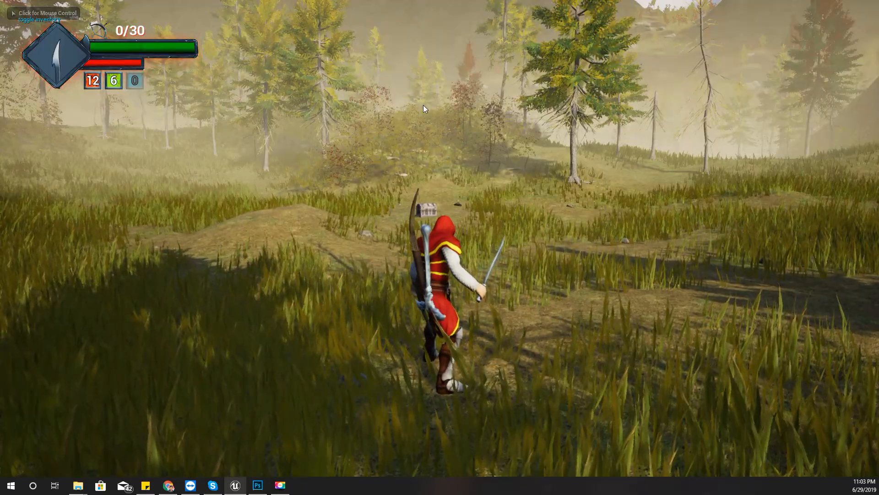
pyautogui.press('i')
pyautogui.press('i')
pyautogui.press('i')
pyautogui.press('i')
pyautogui.press('i')
pyautogui.press('i')
pyautogui.press('Escape')
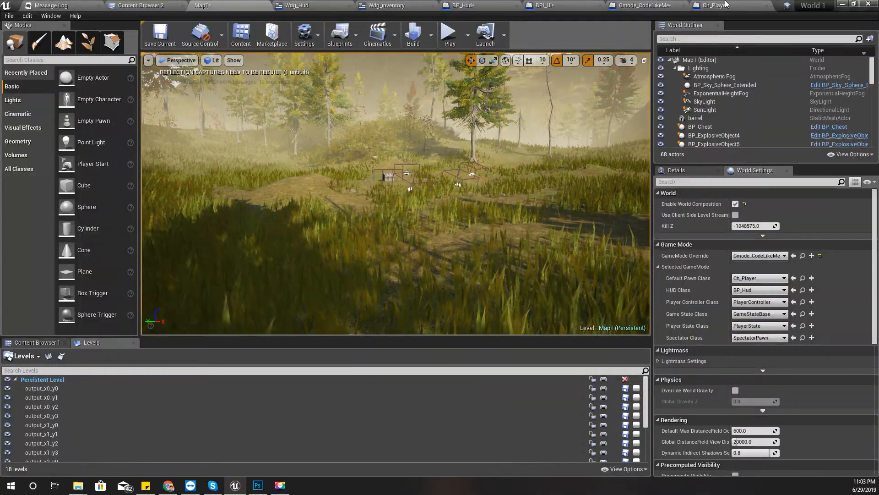
# Delete the Print String test node from InputAction ToggleInventory in Gmode_CodeLikeMe's Event Graph
pyautogui.click(644, 5)
pyautogui.moveTo(355, 235); pyautogui.dragTo(354, 245, button='right')
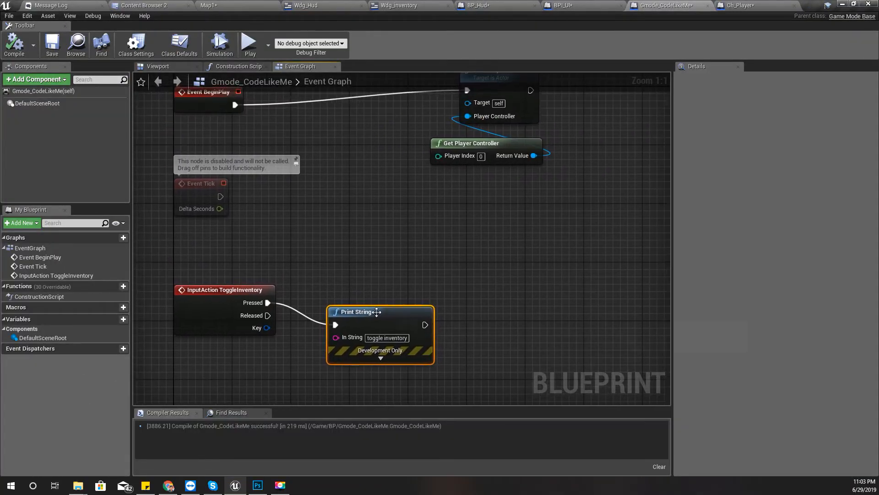
pyautogui.press('Delete')
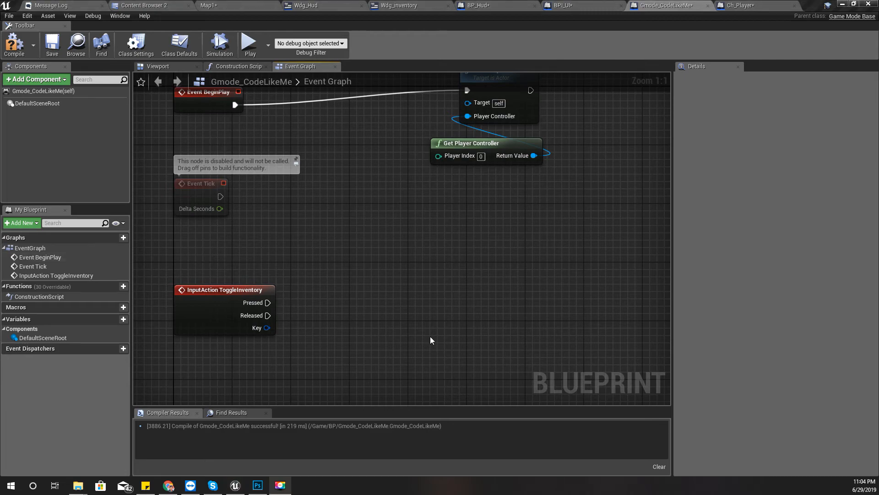
pyautogui.moveTo(300, 369)
pyautogui.mouseDown(button='right')
pyautogui.moveTo(304, 324)
pyautogui.moveTo(297, 357)
pyautogui.mouseUp(button='right')
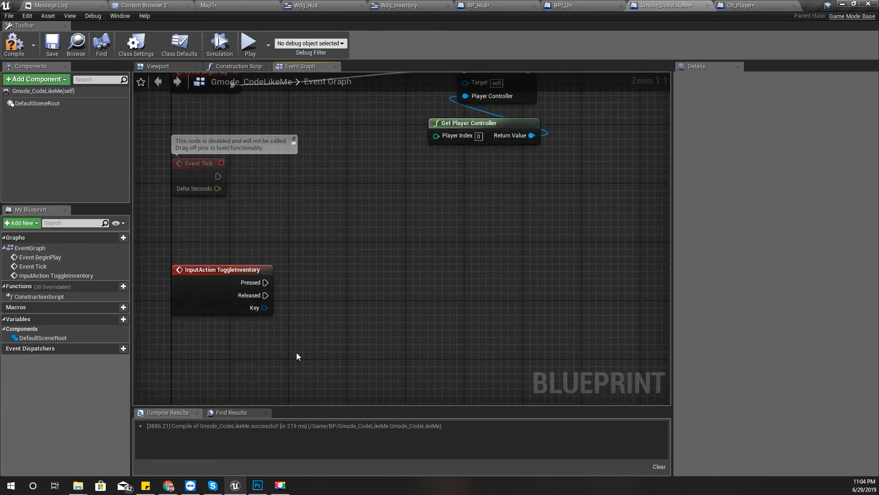
# Disconnect Event Toggle Inventory's Enable output from the Branch condition in BP_Hud, and move the event farther from the Branch
pyautogui.click(316, 5)
pyautogui.click(468, 4)
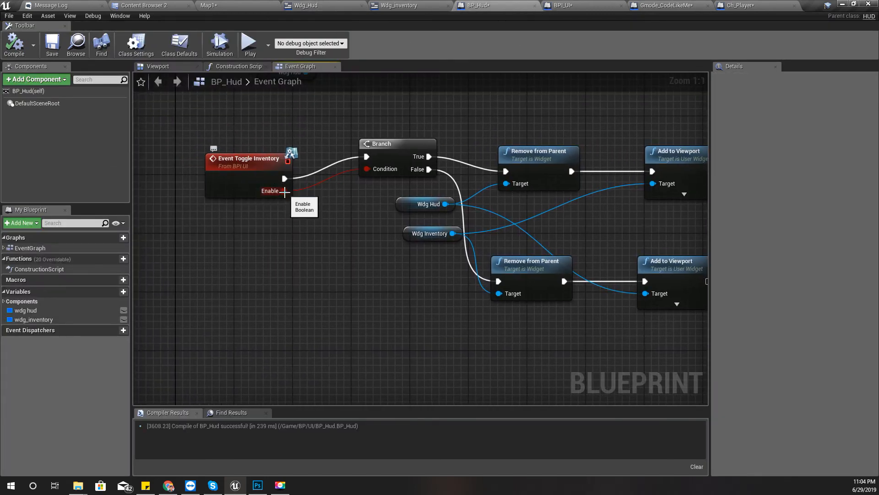
pyautogui.click(264, 194)
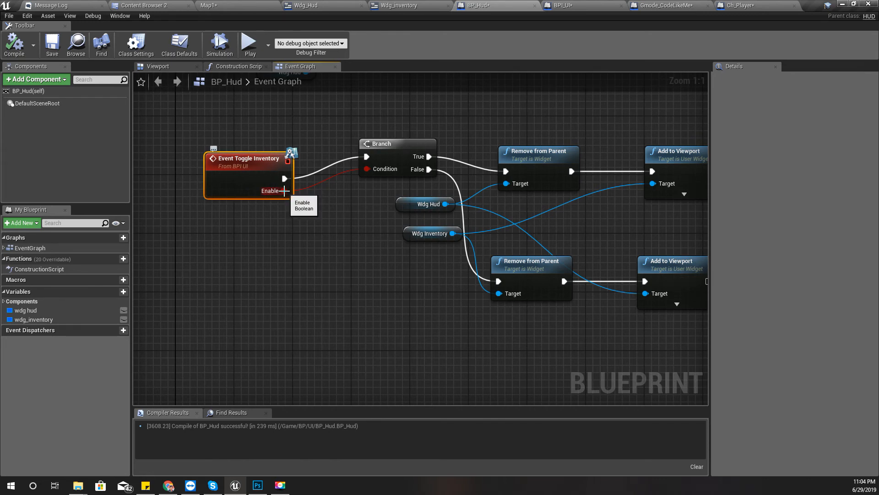
pyautogui.rightClick(284, 191)
pyautogui.click(332, 213)
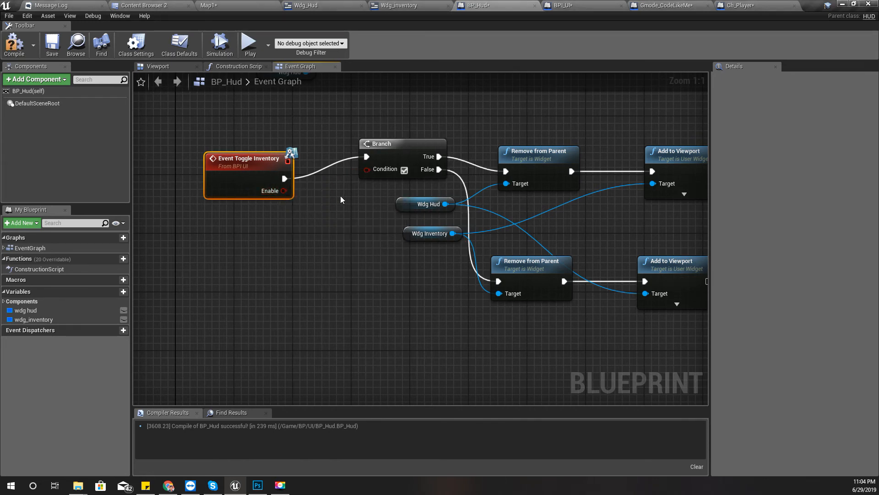
pyautogui.moveTo(253, 169); pyautogui.dragTo(216, 168)
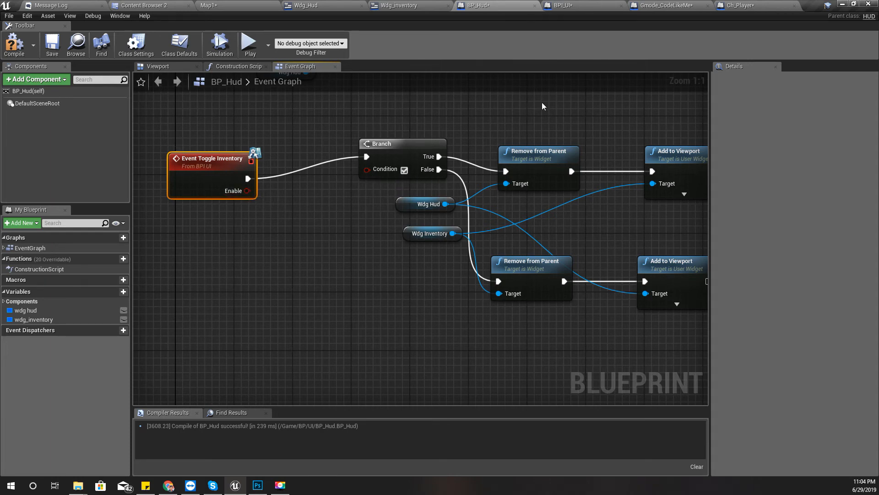
# Open Event Toggle Inventory's definition in BPI_UI and remove the Boolean "enable" input from the ToggleInventory function
pyautogui.moveTo(542, 106); pyautogui.dragTo(542, 132, button='right')
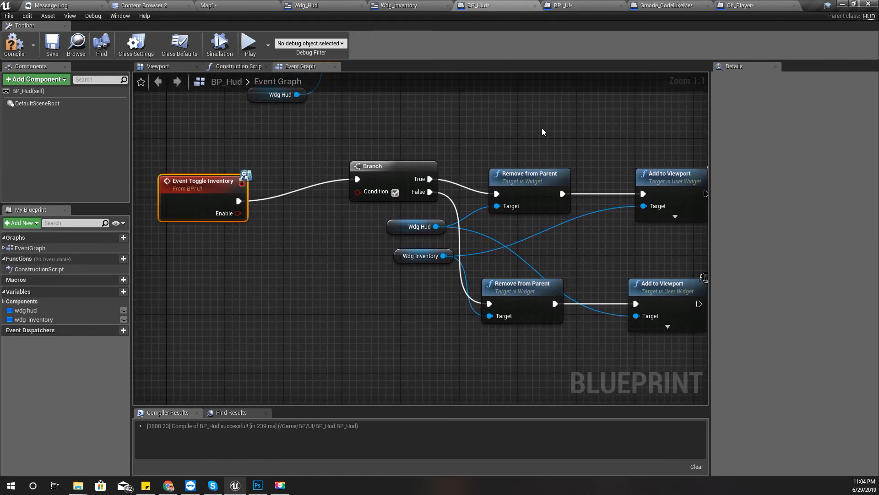
pyautogui.doubleClick(200, 204)
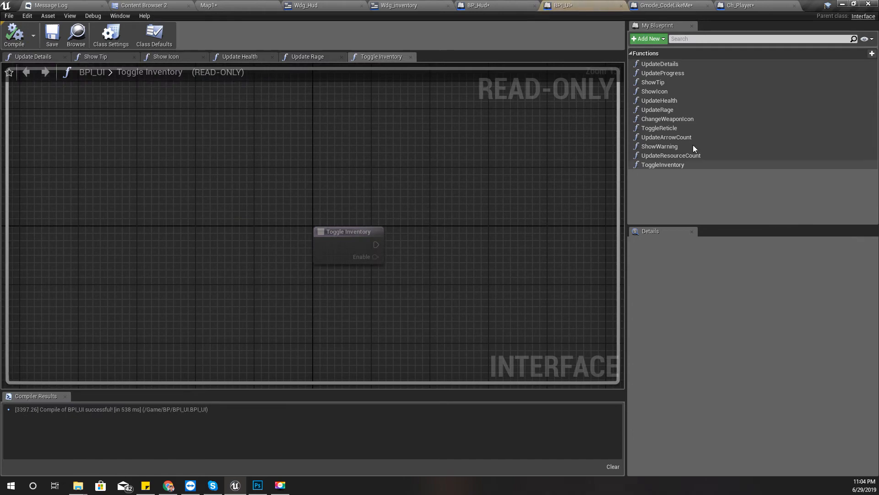
pyautogui.click(675, 164)
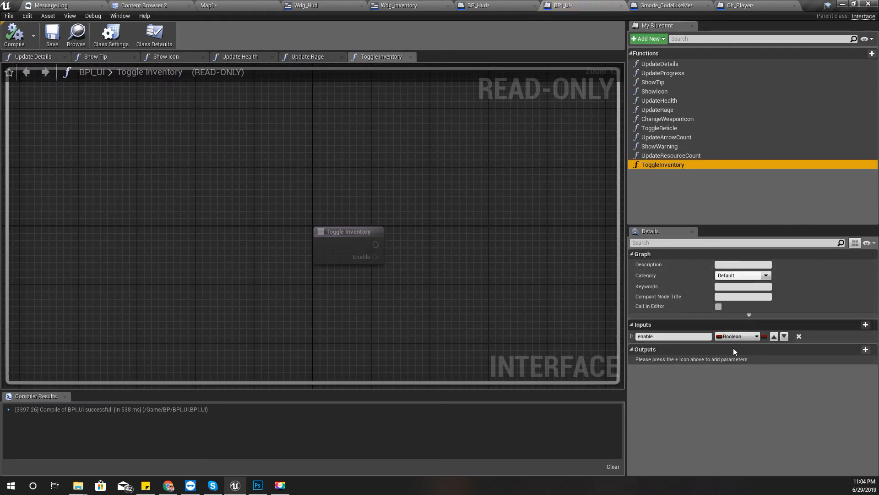
pyautogui.click(801, 339)
# Compile BP_Hud and refresh the Event Toggle Inventory node to match the changed interface function
pyautogui.click(481, 5)
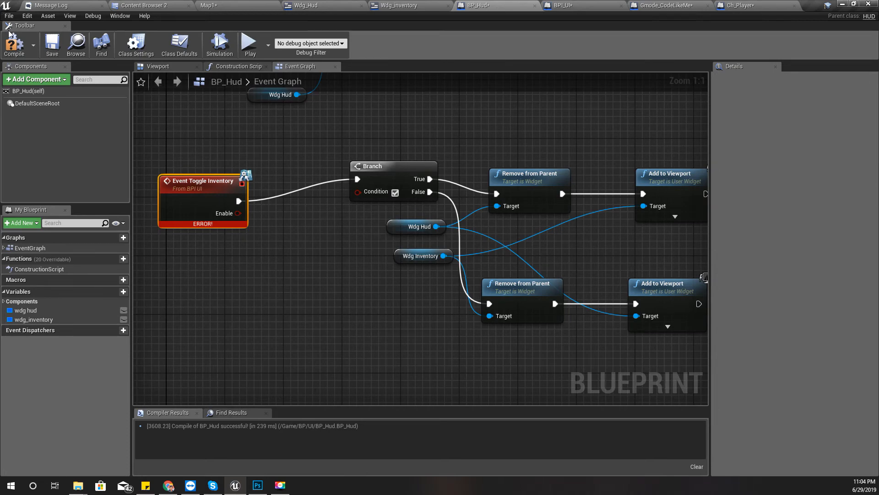
pyautogui.click(14, 44)
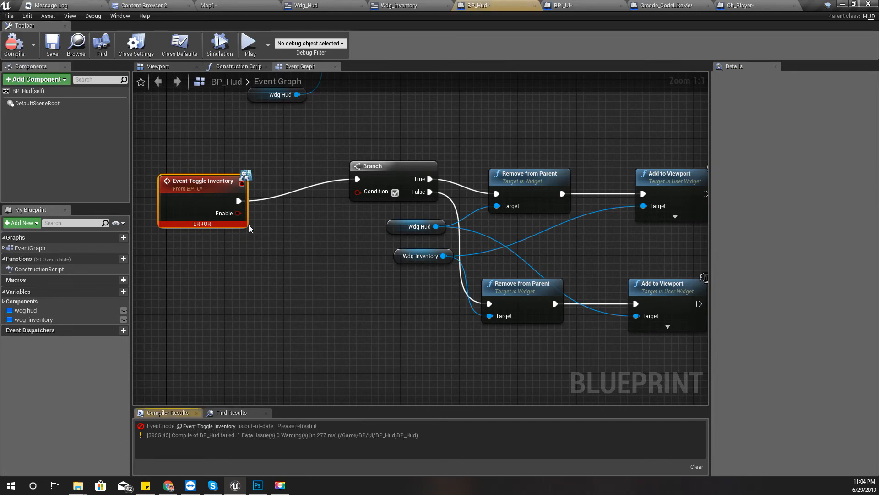
pyautogui.rightClick(202, 194)
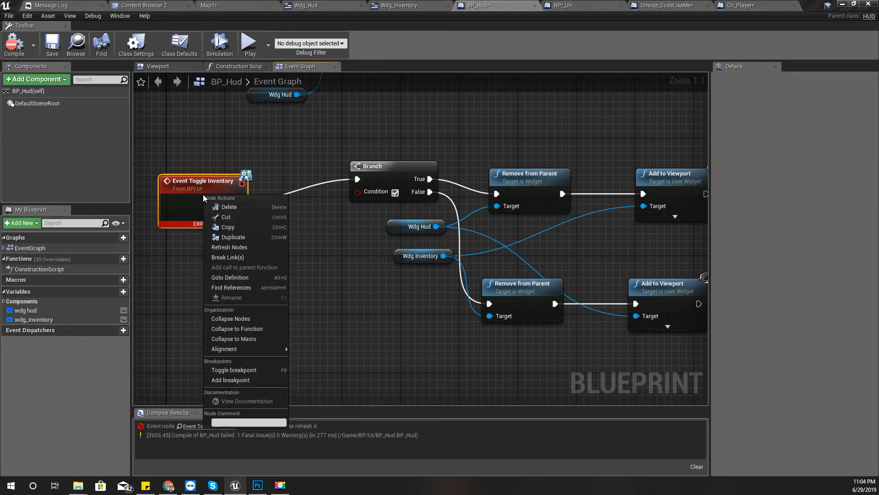
pyautogui.click(232, 248)
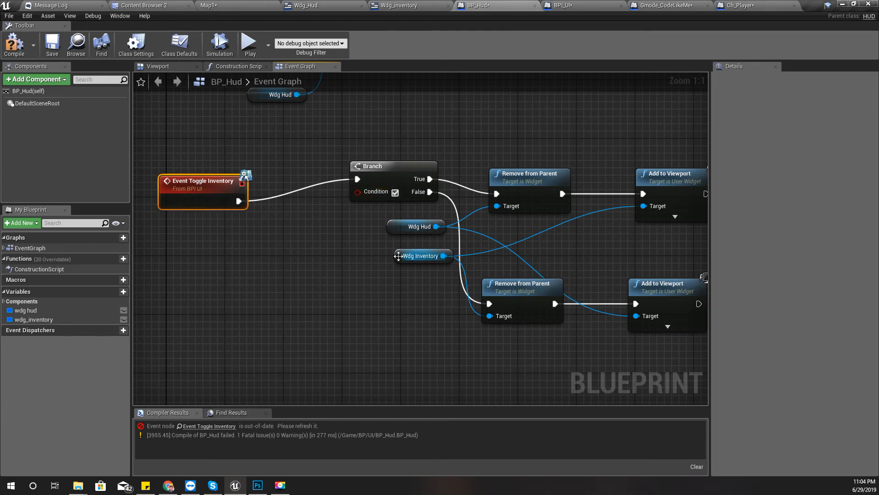
# Promote the Branch condition to a Boolean variable named "inventory open" and move its getter node below Event Toggle Inventory
pyautogui.rightClick(358, 192)
pyautogui.click(379, 204)
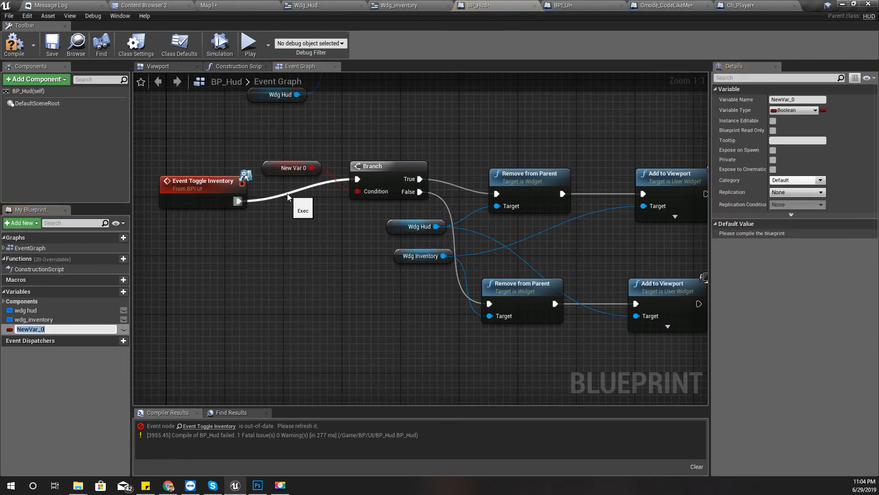
pyautogui.write('invento')
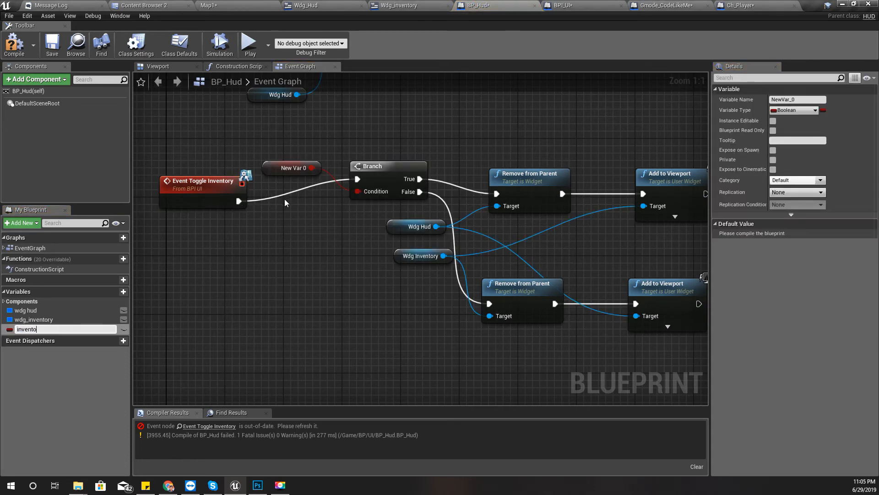
pyautogui.write('ry open')
pyautogui.press('Return')
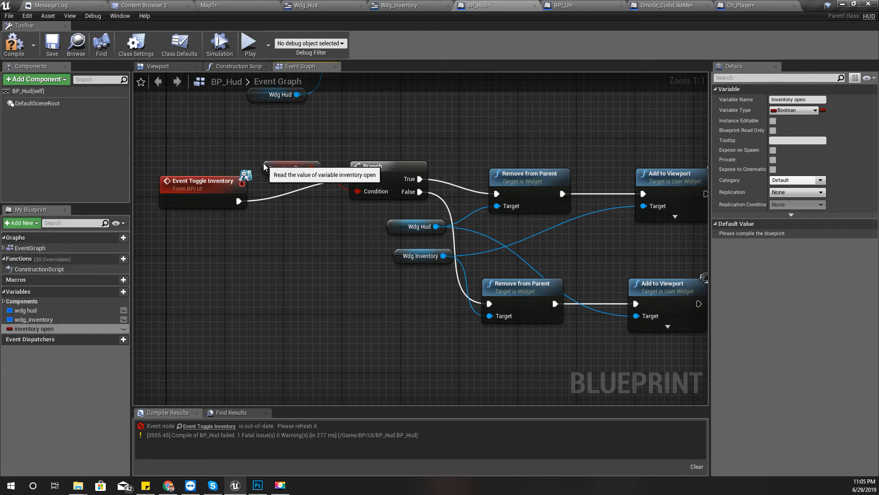
pyautogui.moveTo(264, 169); pyautogui.dragTo(213, 279)
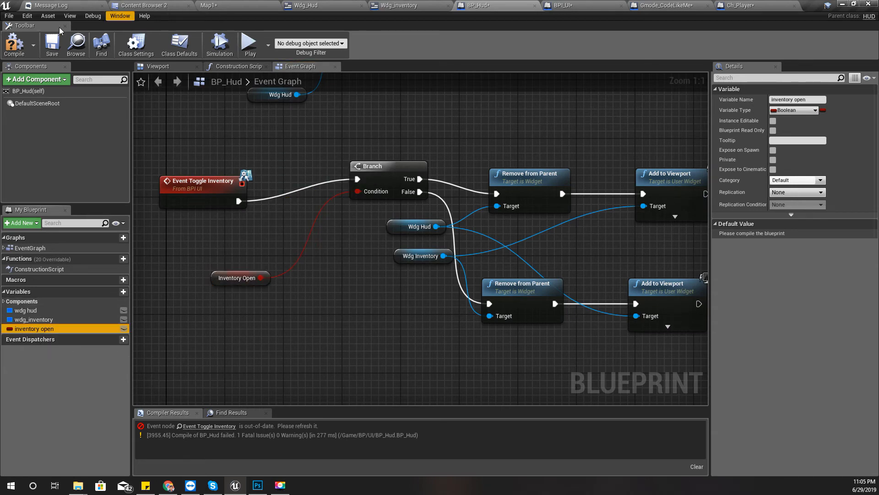
# Compile BP_Hud and turn off the default value of the Inventory Open variable
pyautogui.click(14, 44)
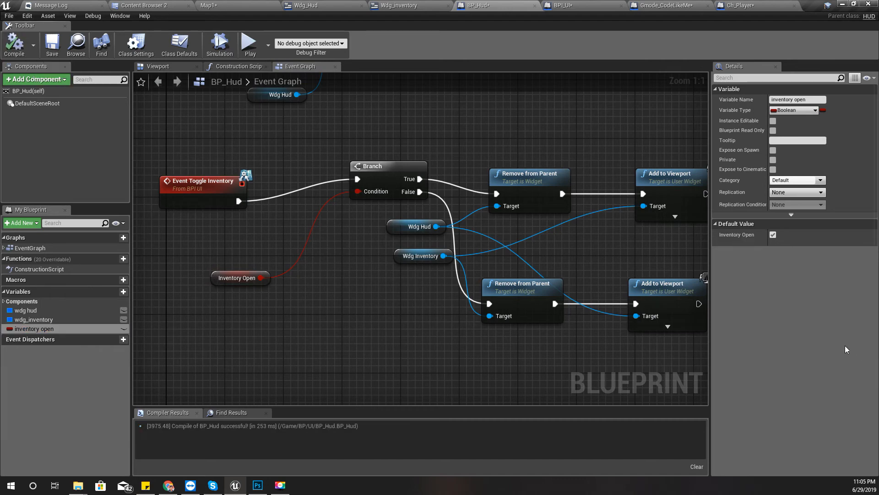
pyautogui.click(773, 235)
# Add a Set Inventory Open node after the True path's Add to Viewport, with Inventory Open enabled
pyautogui.moveTo(350, 273); pyautogui.dragTo(157, 283, button='right')
pyautogui.moveTo(516, 208); pyautogui.dragTo(537, 211)
pyautogui.write('set inventory')
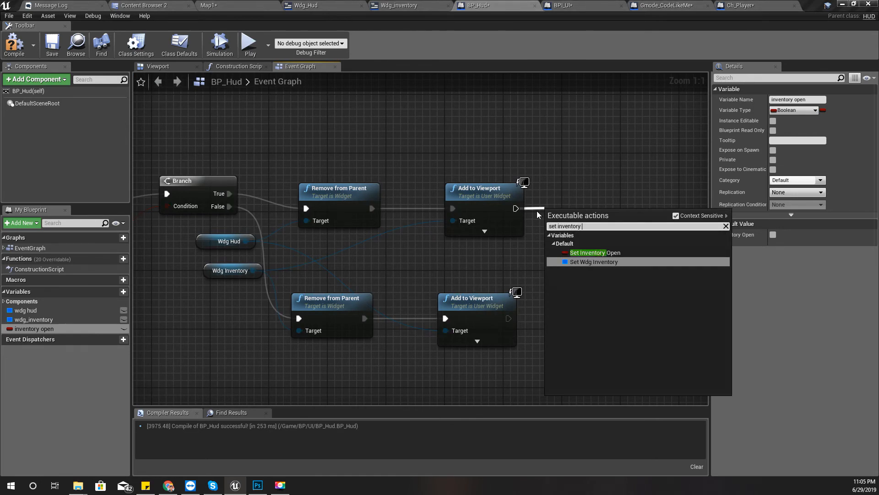
pyautogui.press('Up')
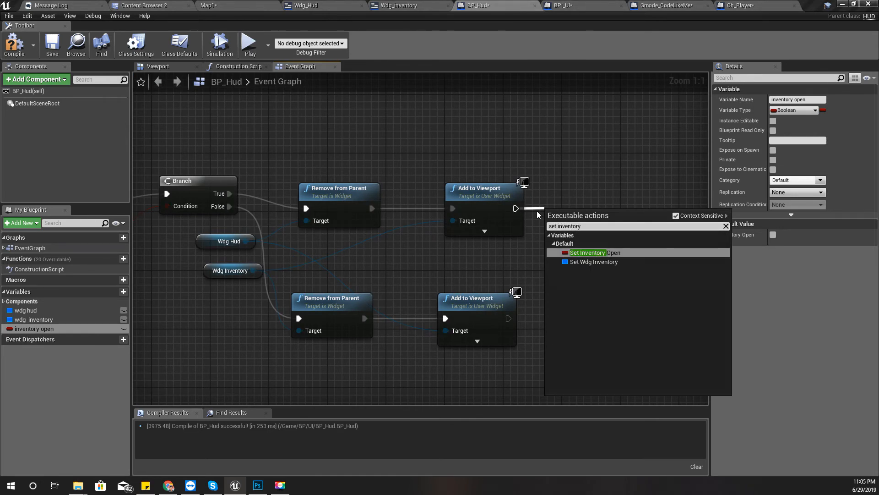
pyautogui.press('Return')
pyautogui.click(607, 237)
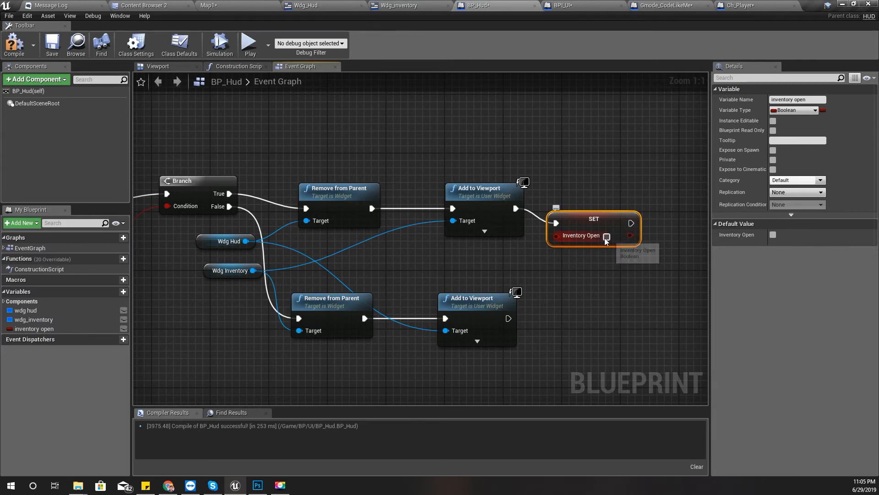
# Duplicate the Set Inventory Open node onto the False path after Add to Viewport, disable its Inventory Open value, and compile BP_Hud
pyautogui.hotkey('ctrl', 'c')
pyautogui.hotkey('ctrl', 'v')
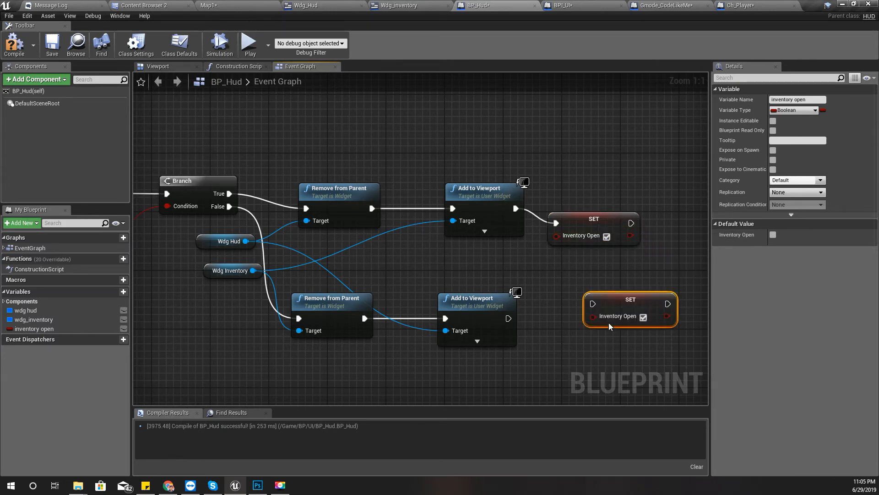
pyautogui.moveTo(620, 297); pyautogui.dragTo(509, 318)
pyautogui.click(607, 324)
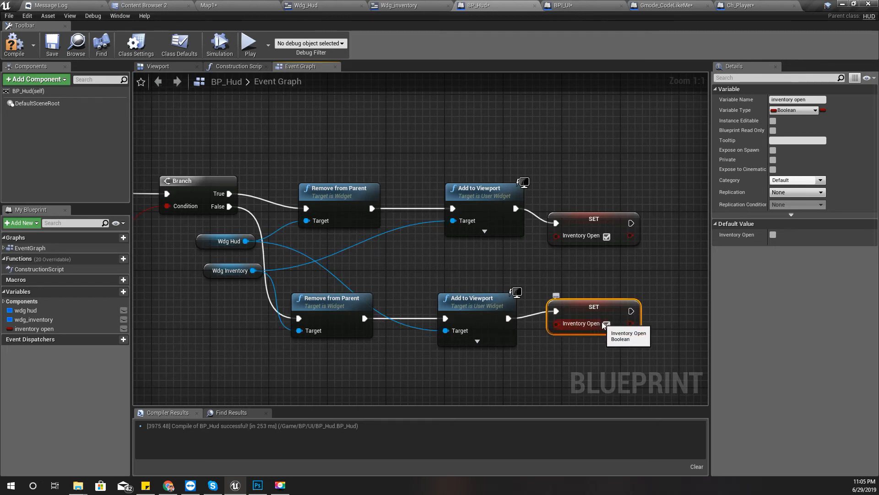
pyautogui.click(13, 46)
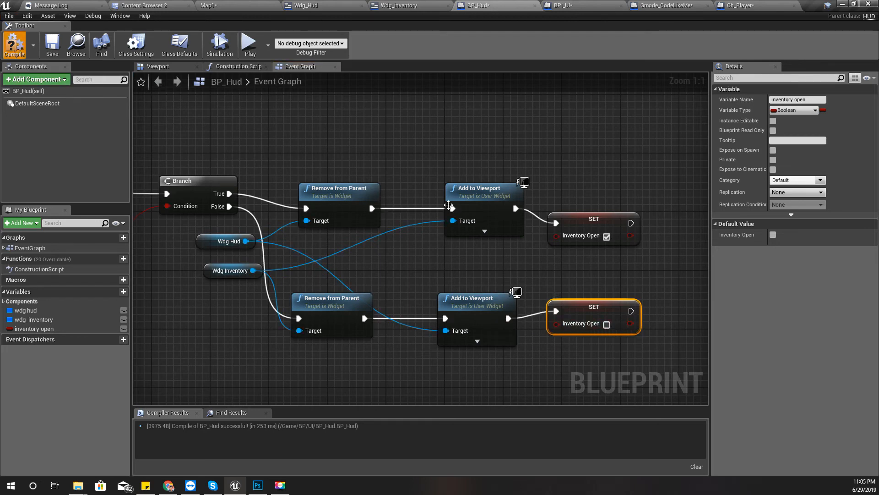
# Add a Get Player Controller node below InputAction ToggleInventory in the Event Graph of Gmode_CodeLikeMe
pyautogui.click(665, 5)
pyautogui.moveTo(266, 282); pyautogui.dragTo(307, 274)
pyautogui.write('get')
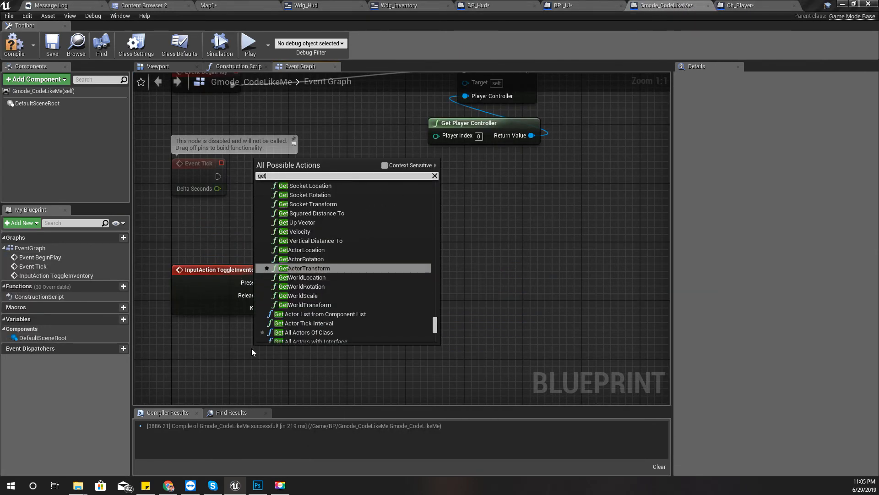
pyautogui.write(' player cja')
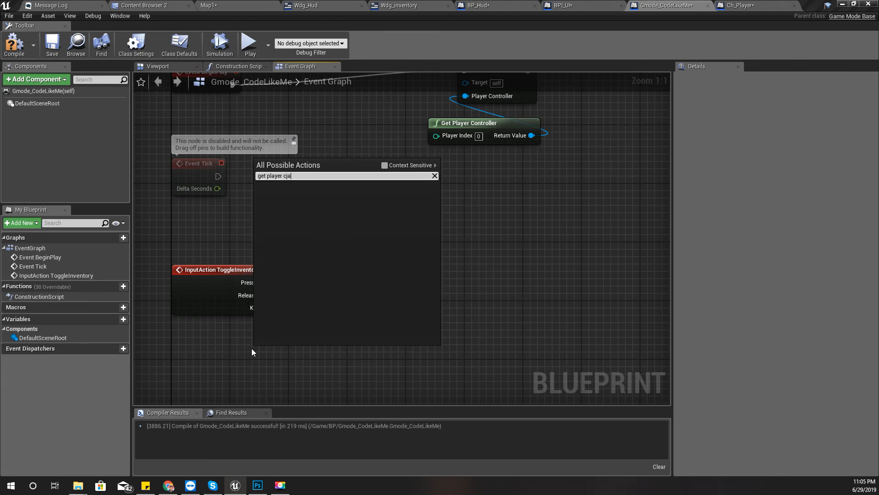
pyautogui.press('BackSpace')
pyautogui.press('BackSpace')
pyautogui.write('hara')
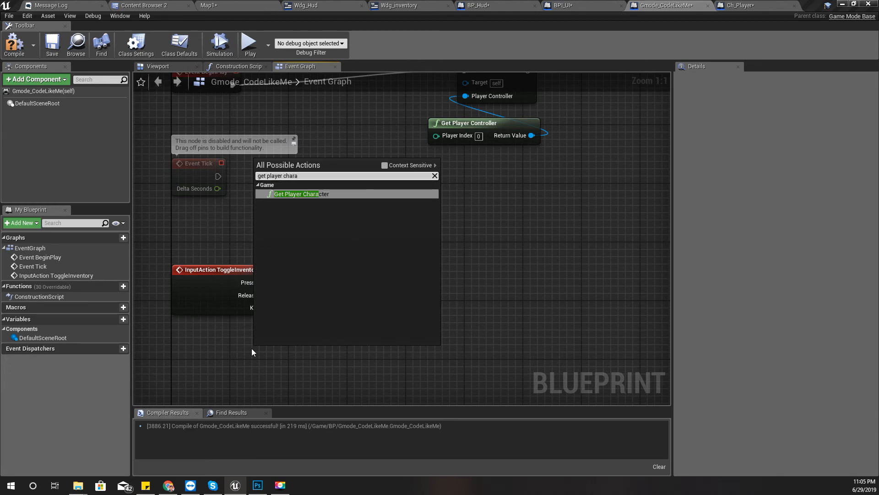
pyautogui.press('BackSpace')
pyautogui.press('BackSpace')
pyautogui.press('BackSpace')
pyautogui.press('BackSpace')
pyautogui.write('ontro')
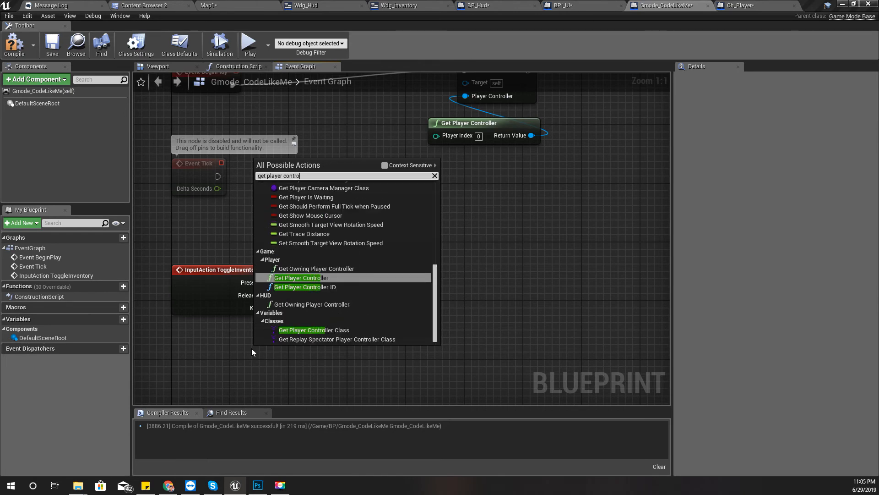
pyautogui.press('Return')
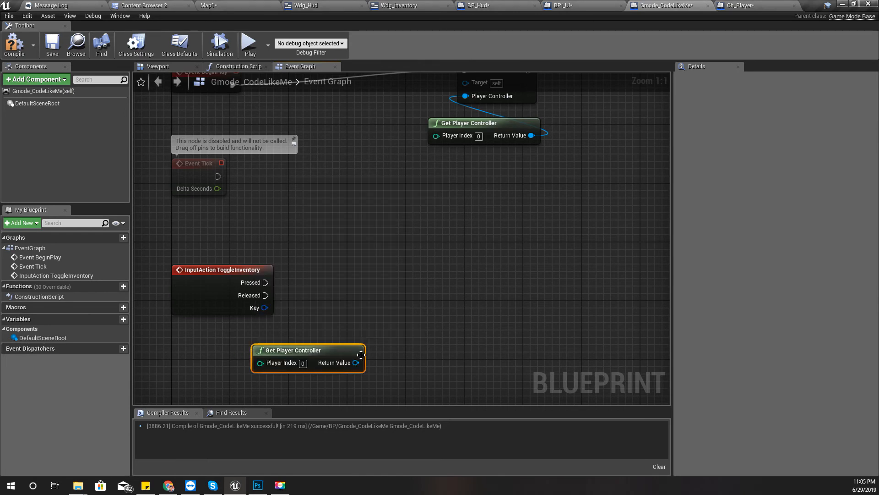
# Add a Get HUD node connected to the new Get Player Controller's Return Value
pyautogui.moveTo(355, 363); pyautogui.dragTo(383, 366)
pyautogui.write('hud')
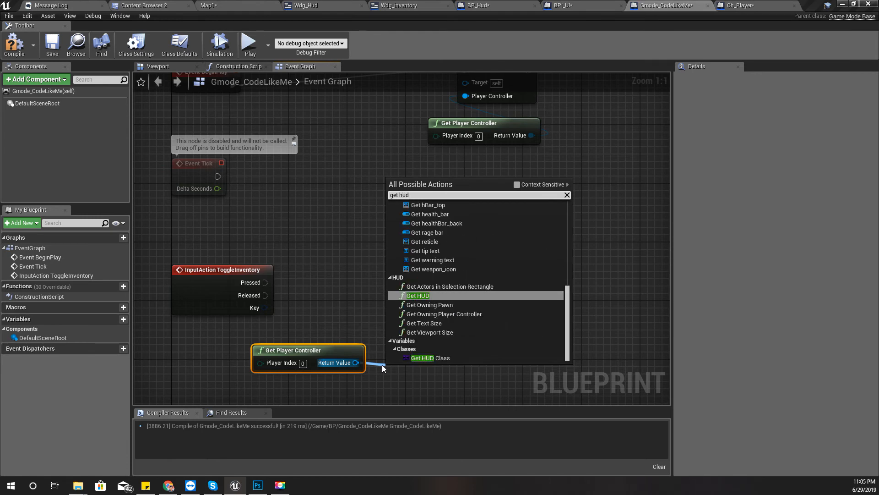
pyautogui.press('Return')
# Try to call BP Hud's Toggle Inventory from Get HUD's Return Value, and delete the added node
pyautogui.moveTo(419, 366); pyautogui.dragTo(512, 313)
pyautogui.write('tog')
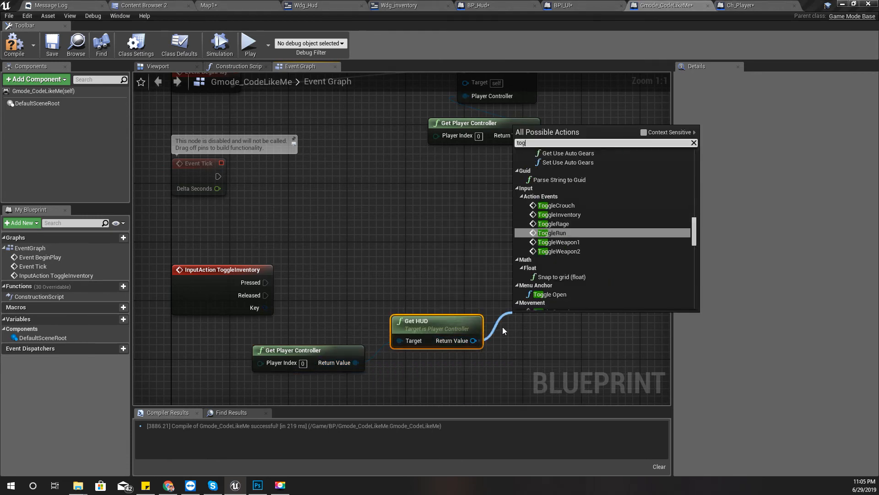
pyautogui.write('gle inv')
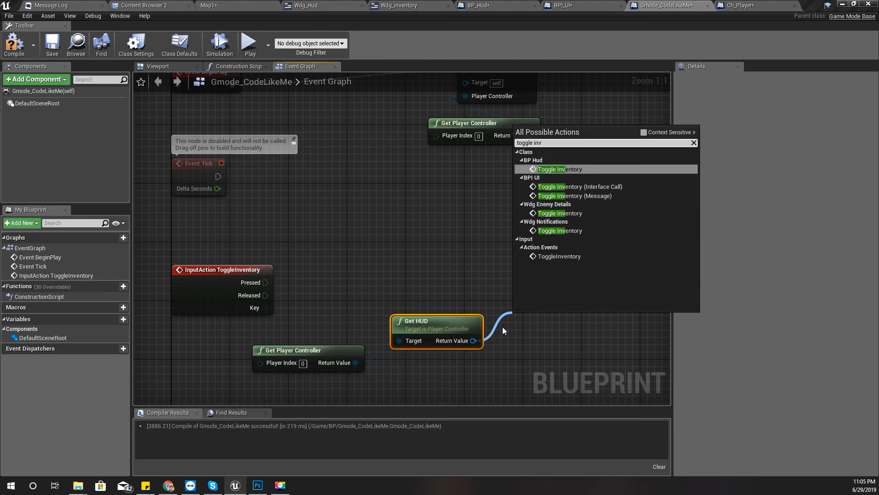
pyautogui.press('Return')
pyautogui.moveTo(535, 346); pyautogui.dragTo(515, 293)
pyautogui.moveTo(463, 354); pyautogui.dragTo(469, 341)
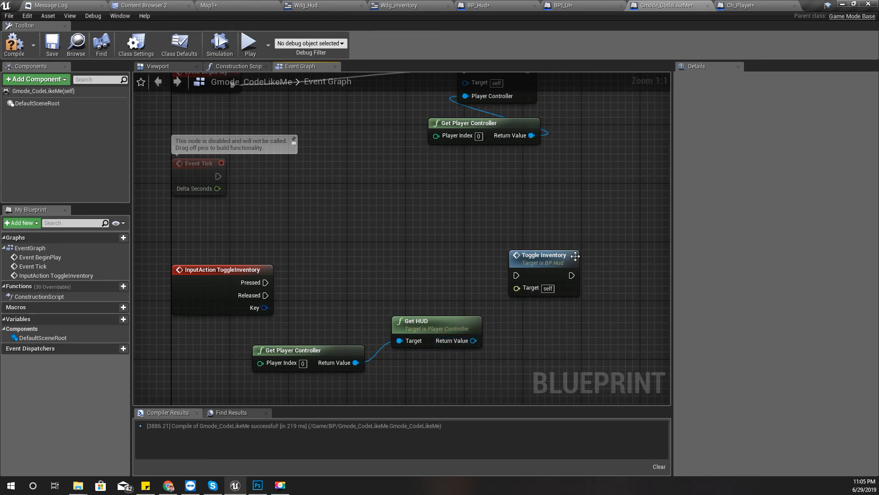
pyautogui.click(540, 264)
pyautogui.press('Delete')
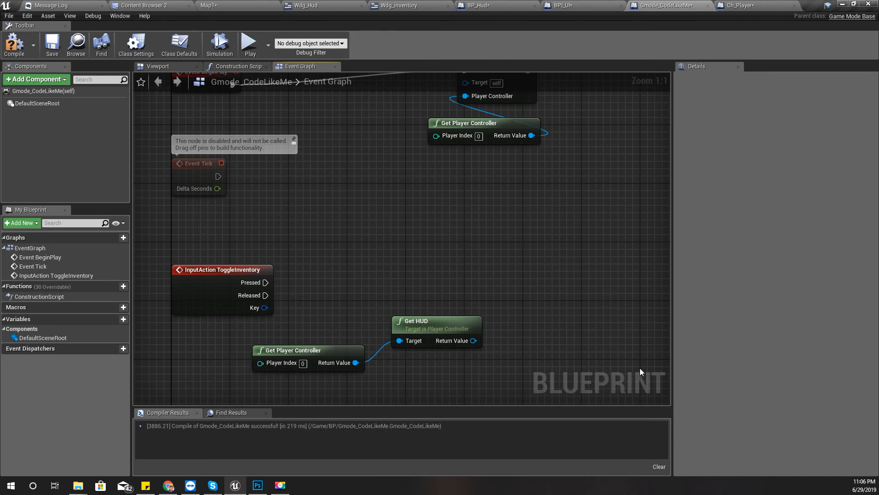
# Add a Toggle Inventory (Message) call targeting Get HUD's Return Value, run it from ToggleInventory's Pressed output, and compile Gmode_CodeLikeMe
pyautogui.moveTo(477, 344); pyautogui.dragTo(499, 323)
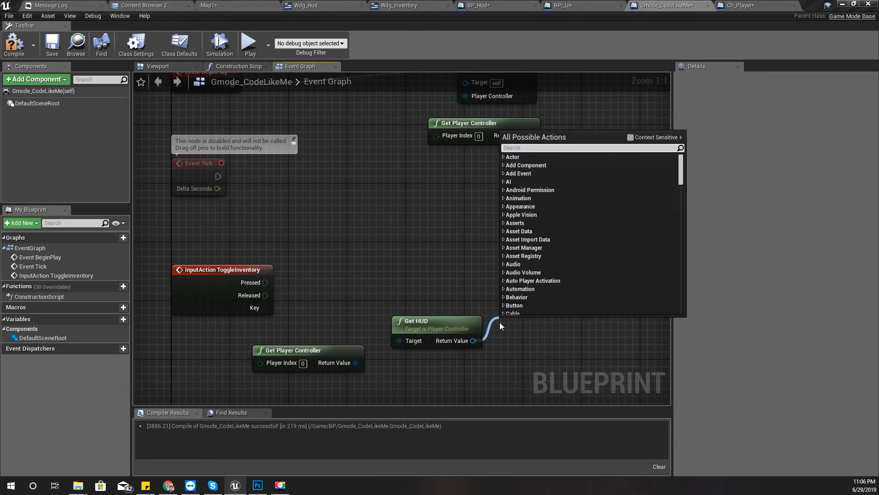
pyautogui.write('toggle inve')
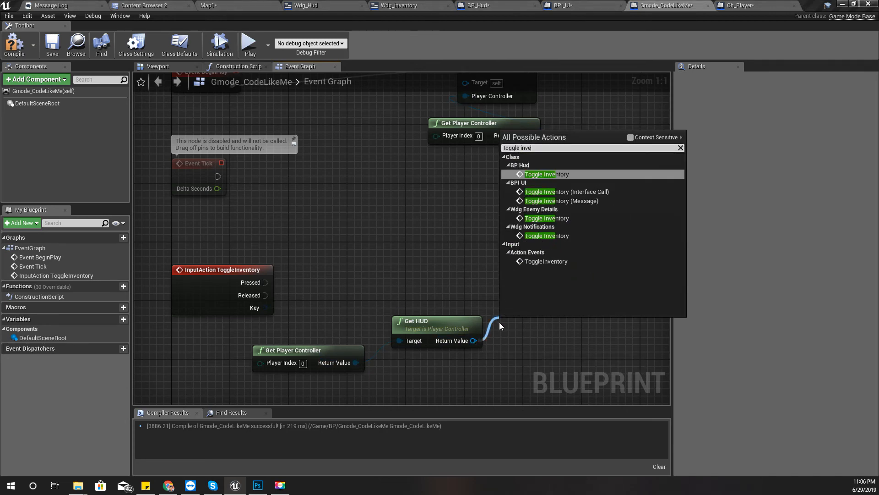
pyautogui.press('Down')
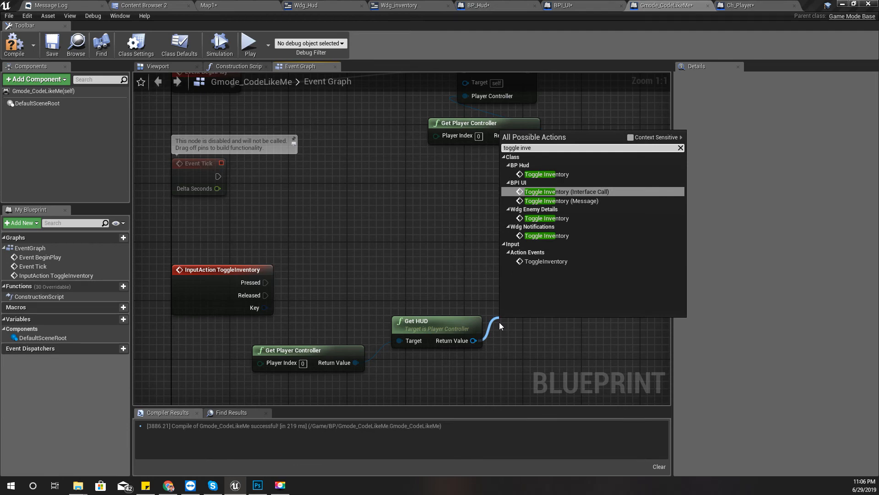
pyautogui.press('Down')
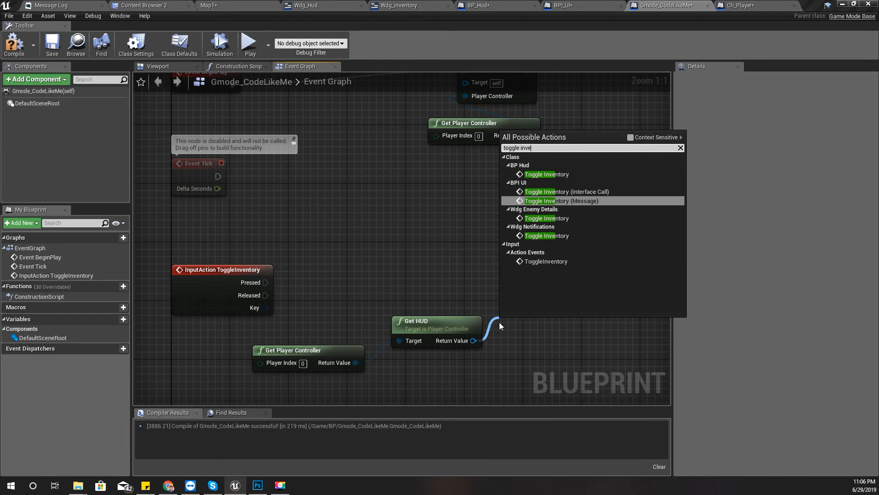
pyautogui.press('Return')
pyautogui.moveTo(542, 328); pyautogui.dragTo(267, 282)
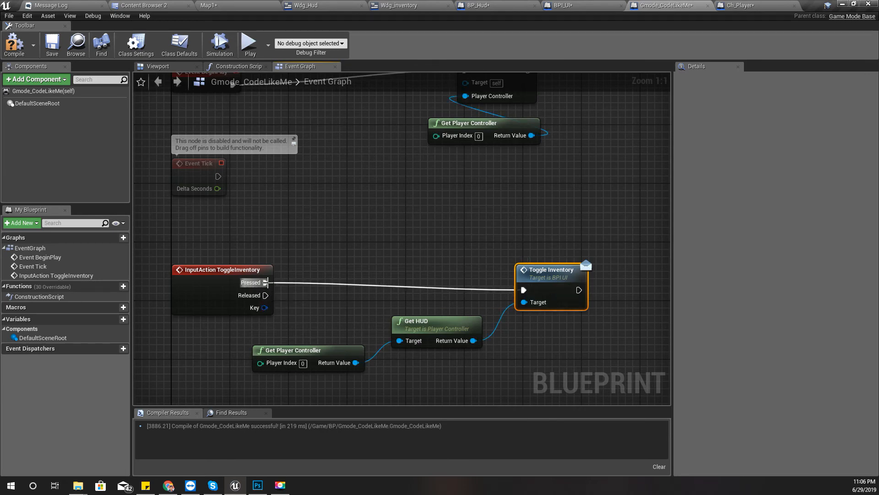
pyautogui.click(14, 45)
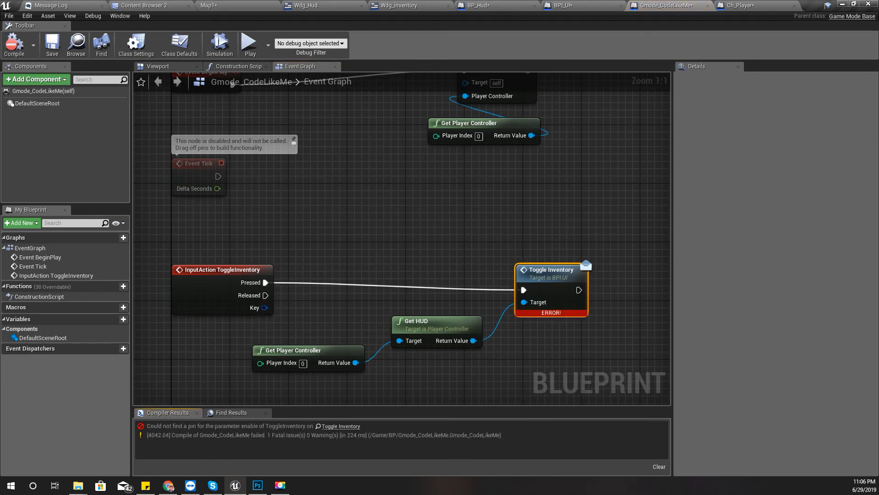
# Compile and save the BPI_UI interface, and return to the Event Graph of Gmode_CodeLikeMe
pyautogui.moveTo(549, 342); pyautogui.dragTo(473, 300, button='right')
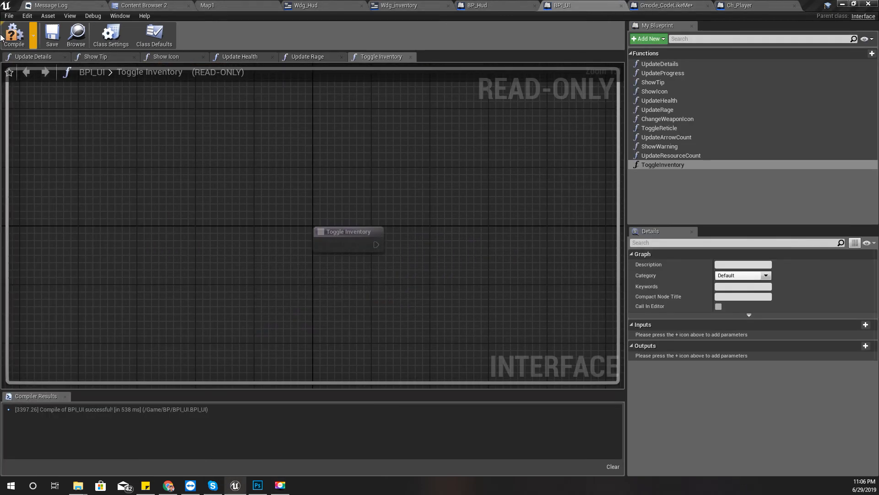
pyautogui.click(9, 37)
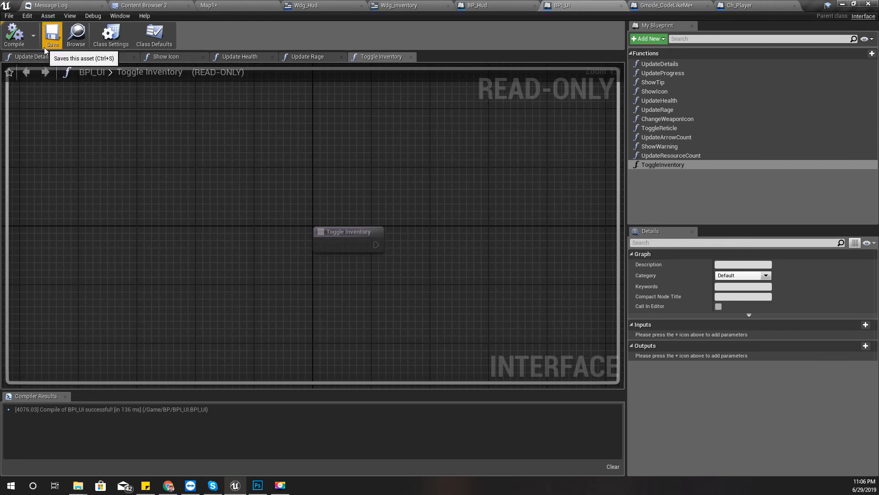
pyautogui.click(51, 33)
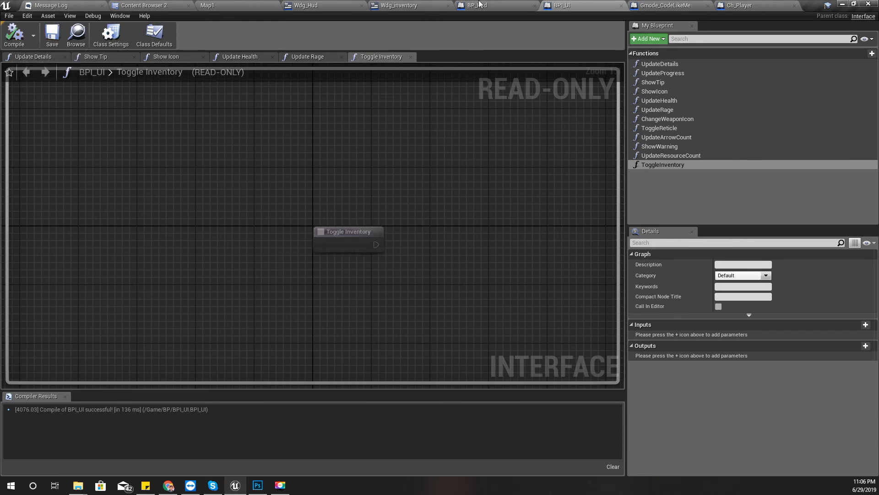
pyautogui.click(480, 5)
pyautogui.click(670, 7)
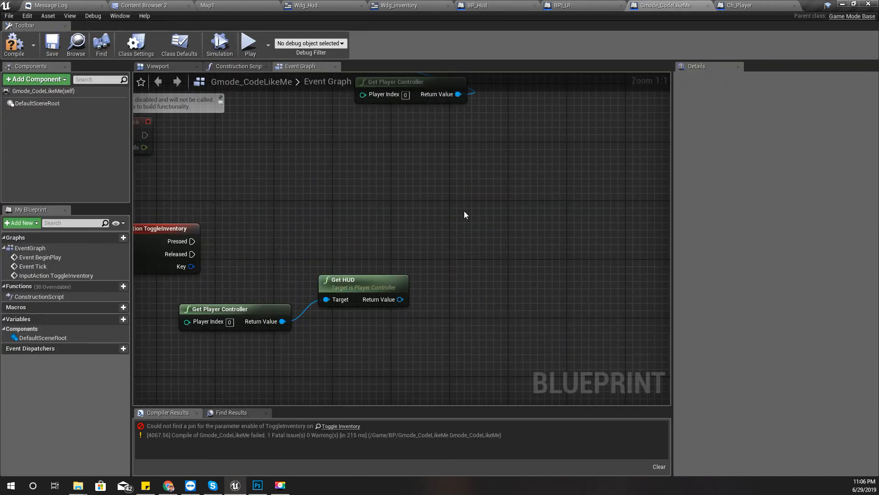
# Try to add a Toggle Inventory (Interface Call) node from Get HUD's Return Value, and delete it
pyautogui.click(400, 300)
pyautogui.moveTo(407, 299); pyautogui.dragTo(426, 294)
pyautogui.write('toggle inve')
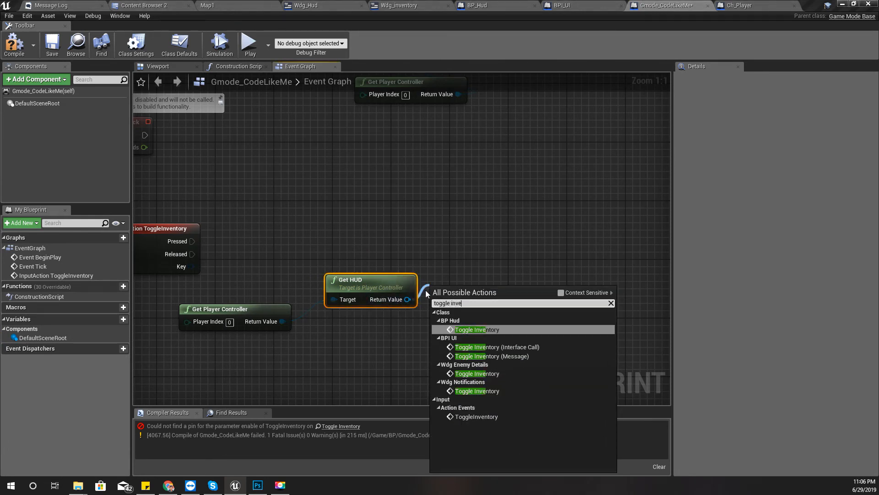
pyautogui.press('Down')
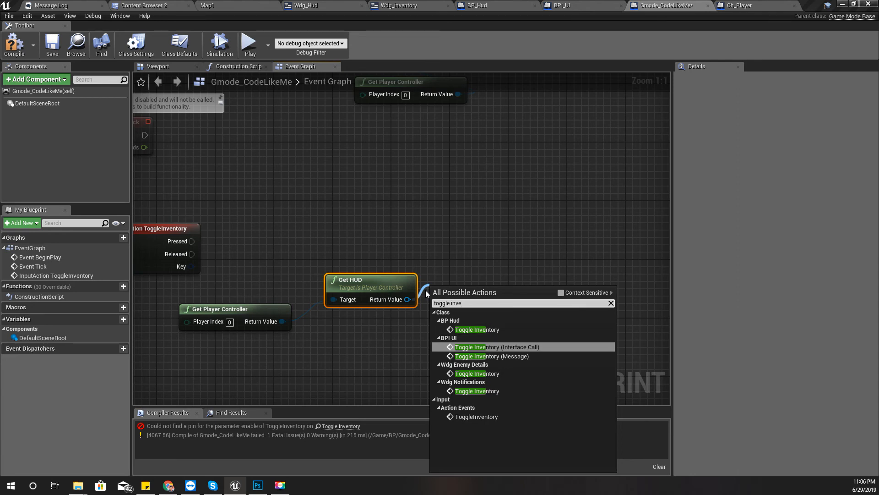
pyautogui.press('Return')
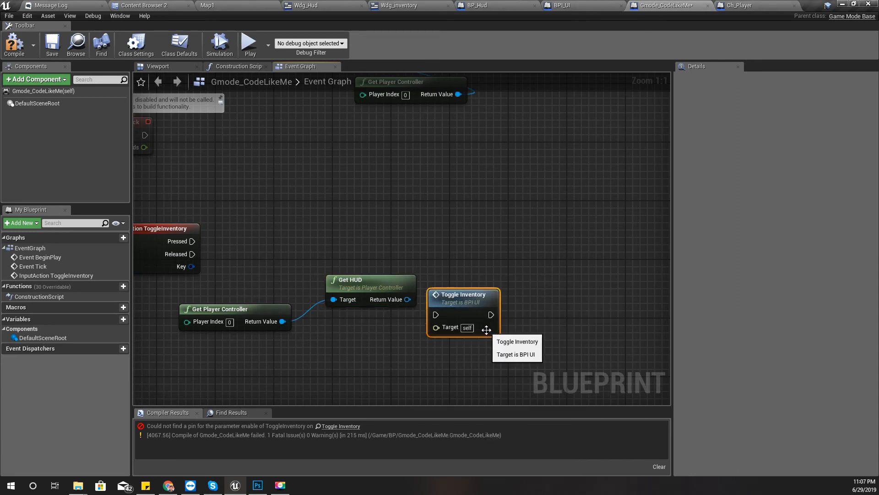
pyautogui.press('Delete')
# Add a BPI UI Toggle Inventory (Message) call targeting Get HUD's Return Value
pyautogui.moveTo(407, 294); pyautogui.dragTo(447, 290)
pyautogui.write('tpggle')
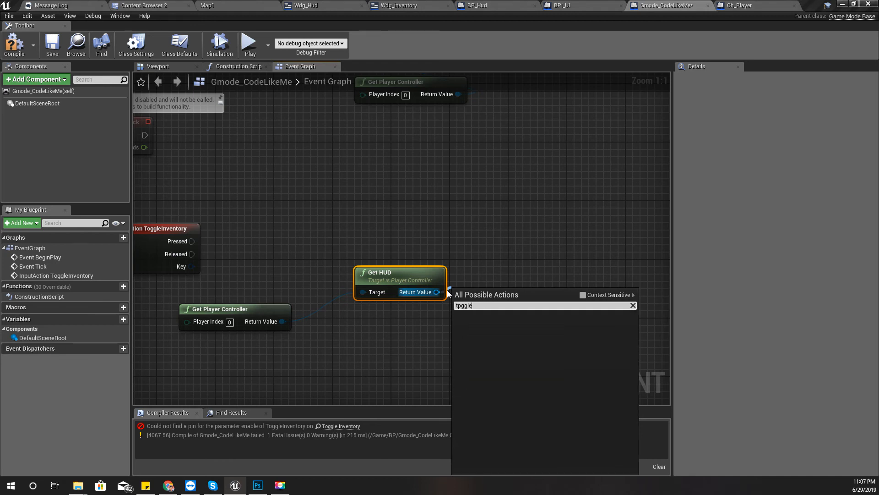
pyautogui.write(' in')
pyautogui.press('BackSpace')
pyautogui.press('BackSpace')
pyautogui.press('BackSpace')
pyautogui.press('BackSpace')
pyautogui.press('BackSpace')
pyautogui.press('BackSpace')
pyautogui.press('BackSpace')
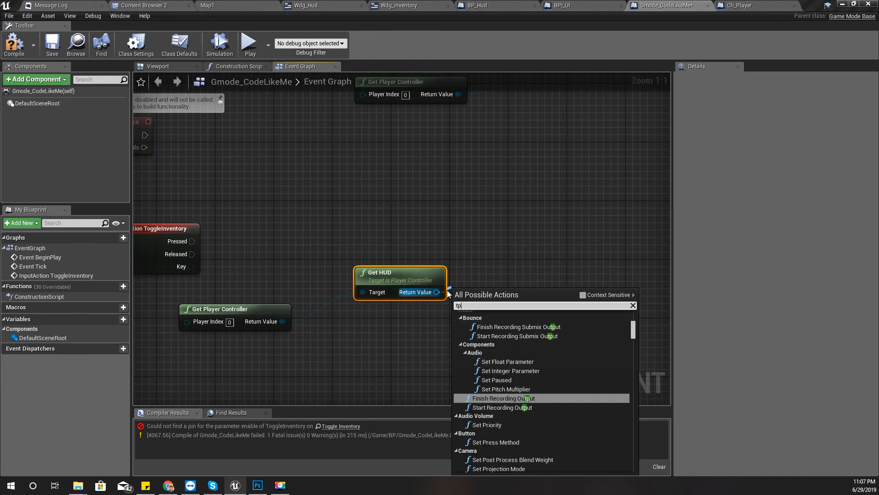
pyautogui.write('oggle inve')
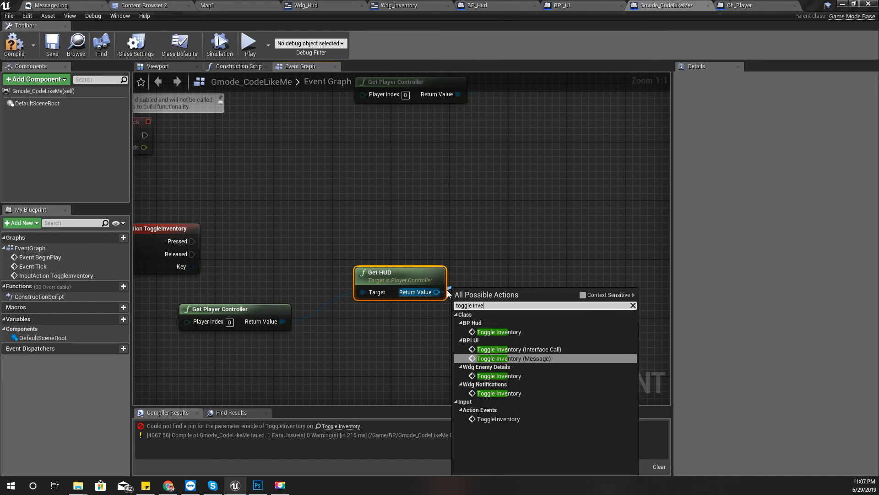
pyautogui.press('Return')
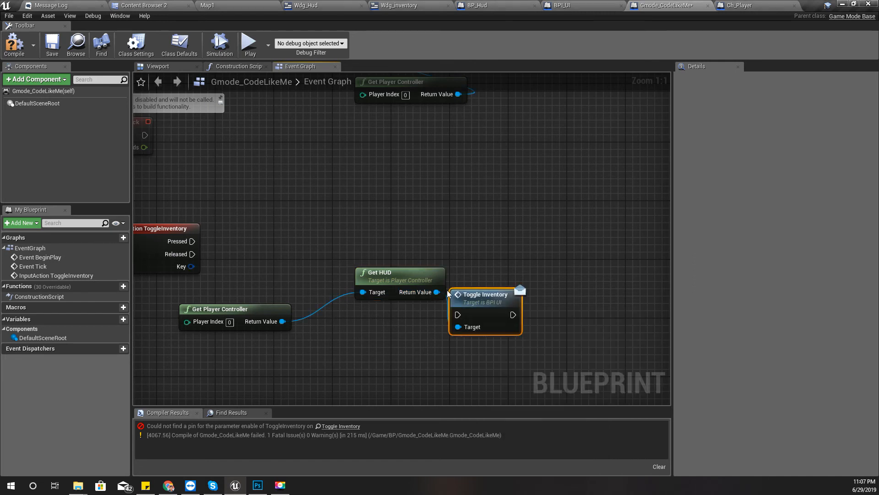
# Run the Toggle Inventory message from the ToggleInventory input's Pressed output and compile Gmode_CodeLikeMe
pyautogui.moveTo(473, 315); pyautogui.dragTo(192, 241)
pyautogui.click(9, 44)
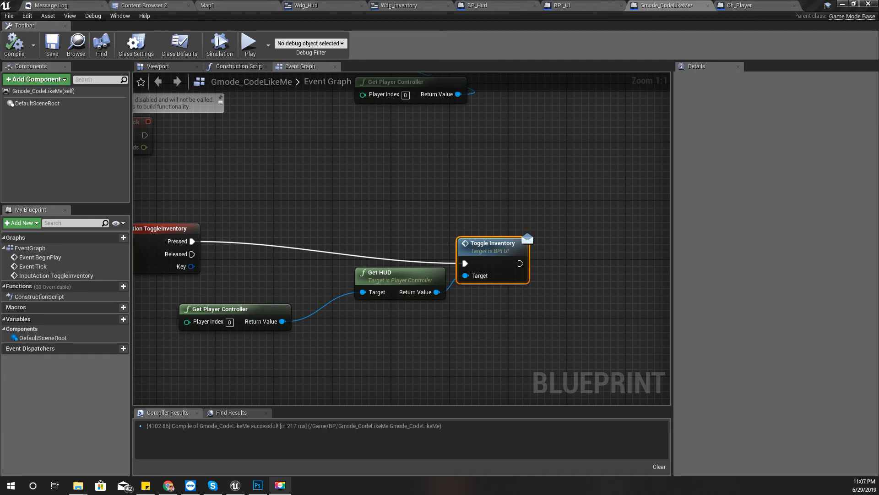
pyautogui.moveTo(287, 203); pyautogui.dragTo(323, 211, button='right')
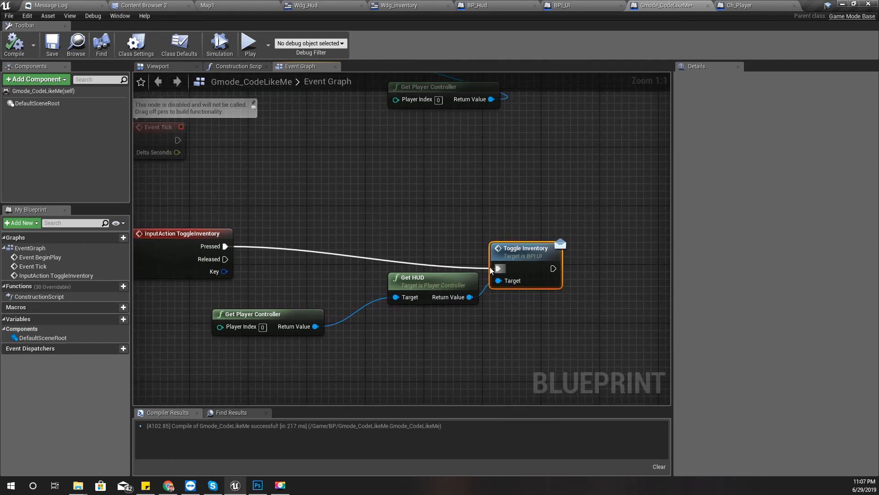
# In BP_Hud, insert a NOT Boolean between Inventory Open and the Branch's Condition, and compile
pyautogui.click(563, 6)
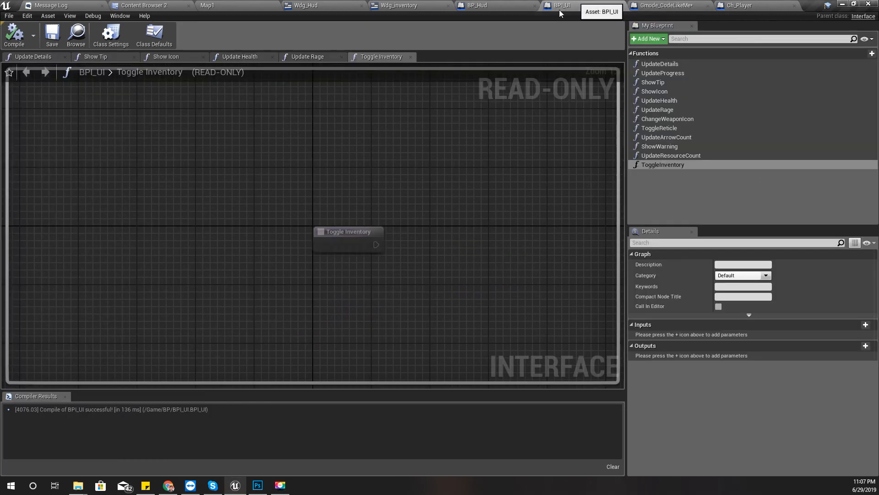
pyautogui.click(486, 5)
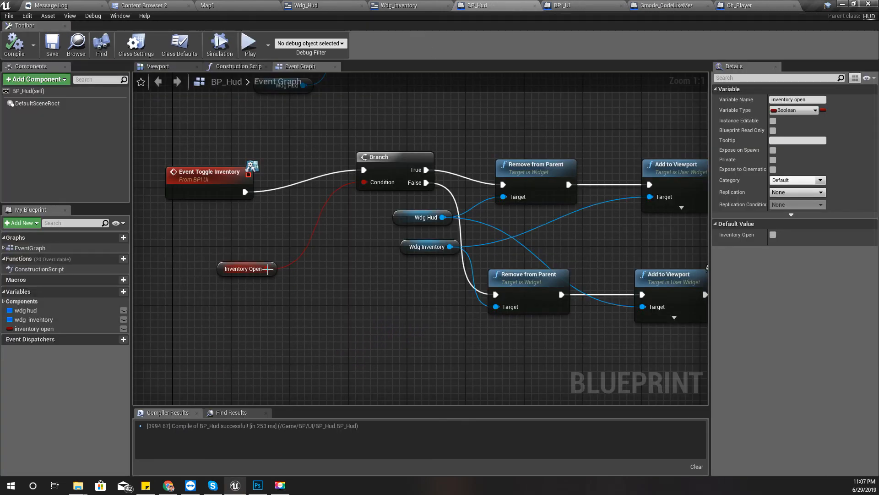
pyautogui.moveTo(267, 268); pyautogui.dragTo(287, 238)
pyautogui.write('not')
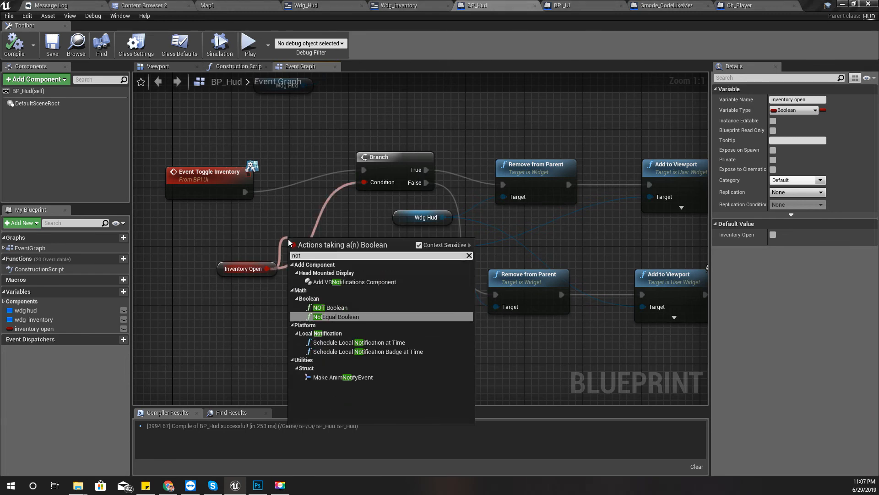
pyautogui.press('Up')
pyautogui.press('Return')
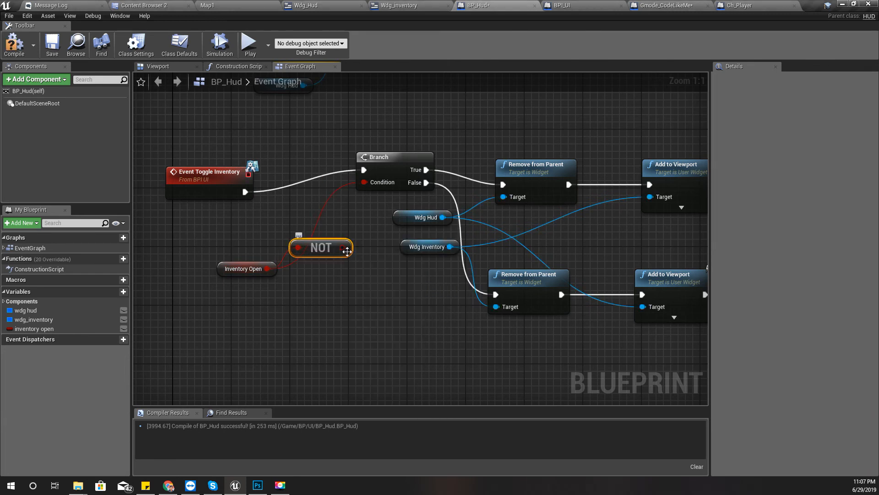
pyautogui.moveTo(347, 251); pyautogui.dragTo(369, 180)
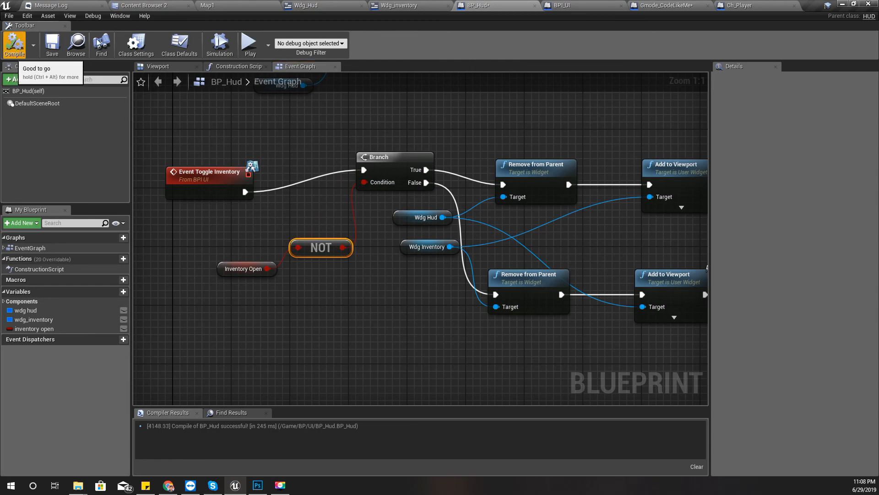
# Play Map1 full screen and toggle the inventory open and closed twice
pyautogui.click(224, 5)
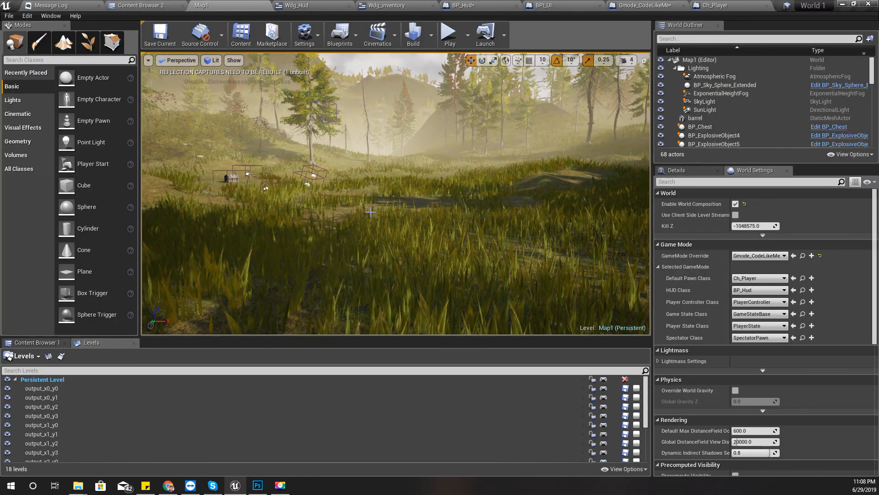
pyautogui.press('F11')
pyautogui.hotkey('alt', 'p')
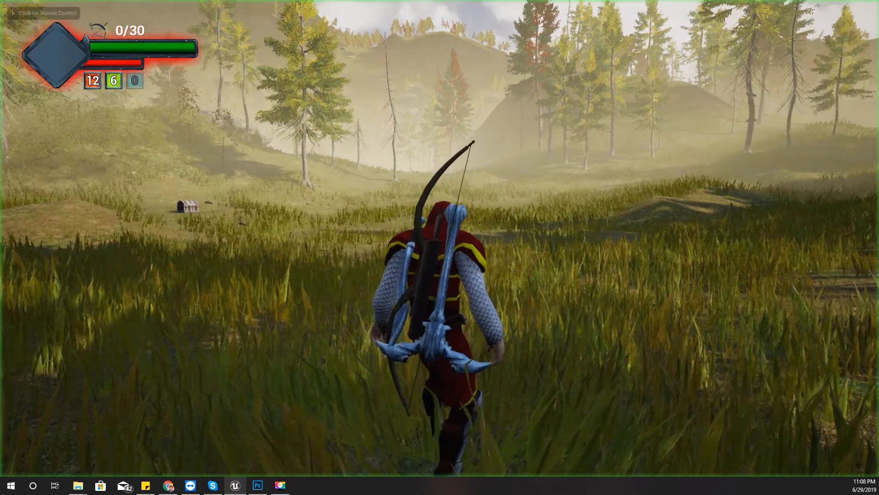
pyautogui.click(371, 209)
pyautogui.press('Tab')
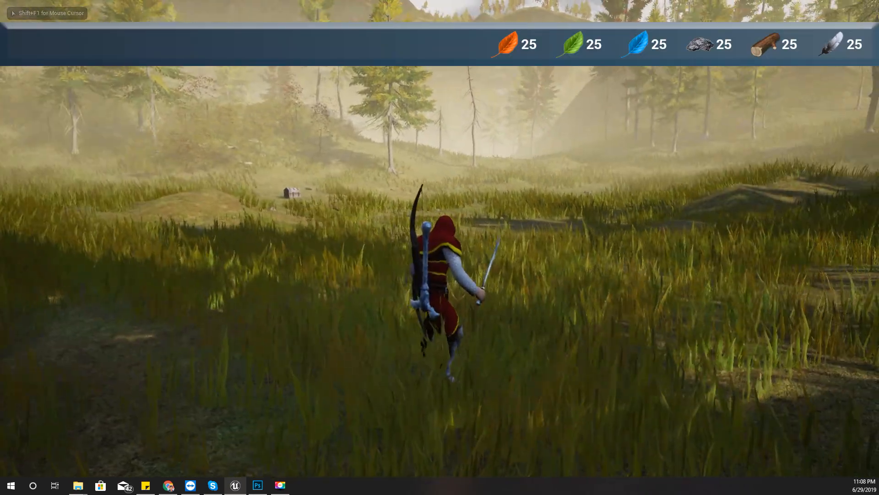
pyautogui.press('Tab')
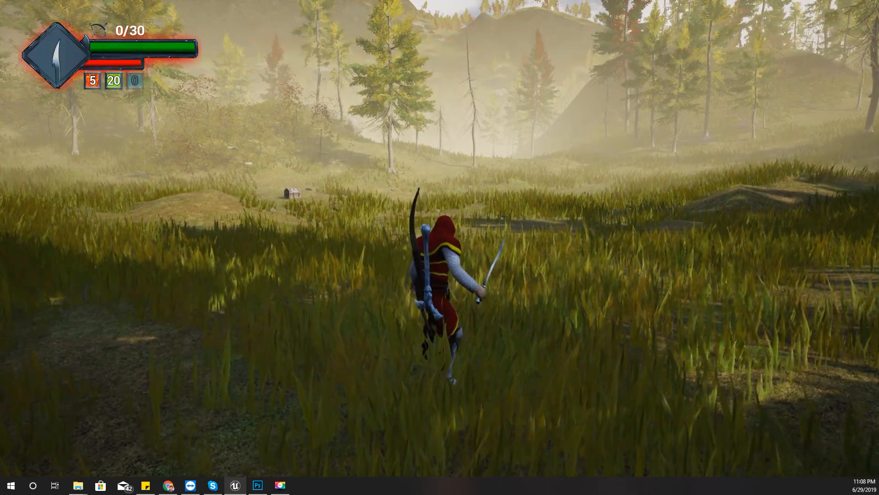
pyautogui.press('Tab')
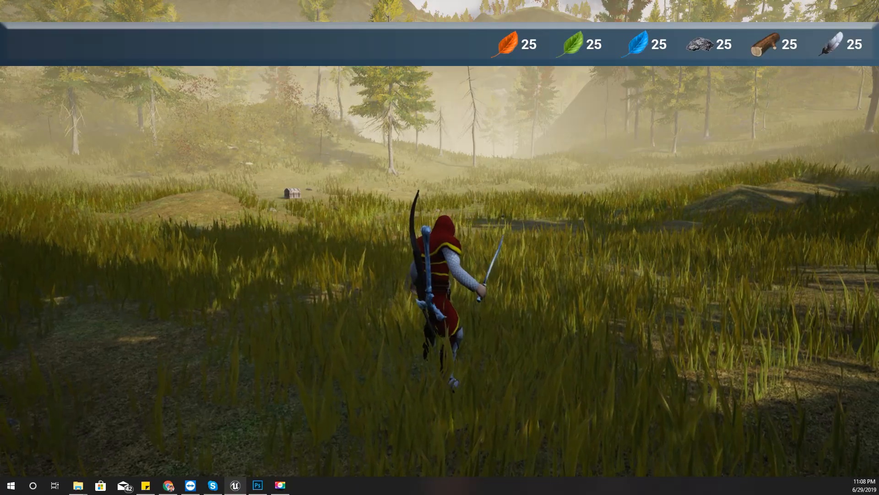
pyautogui.press('Tab')
# Run the character to the chest, toggle the inventory again there, and end the play session
pyautogui.press('w')
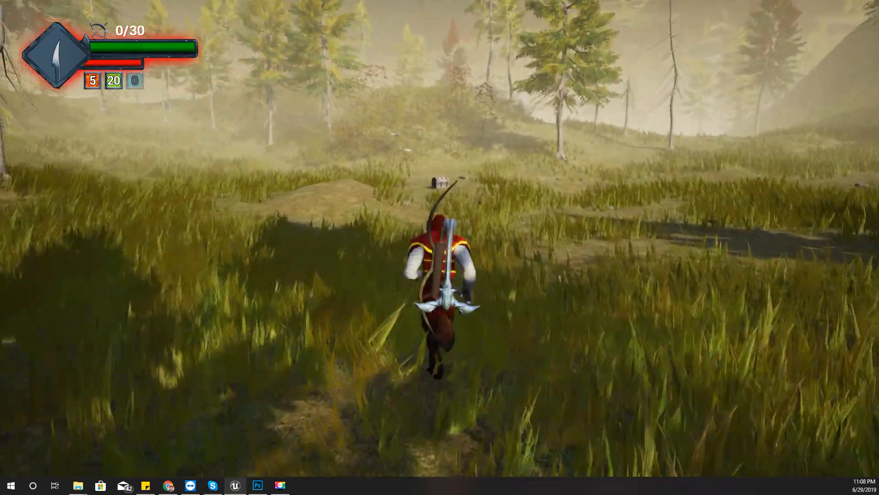
pyautogui.press('w')
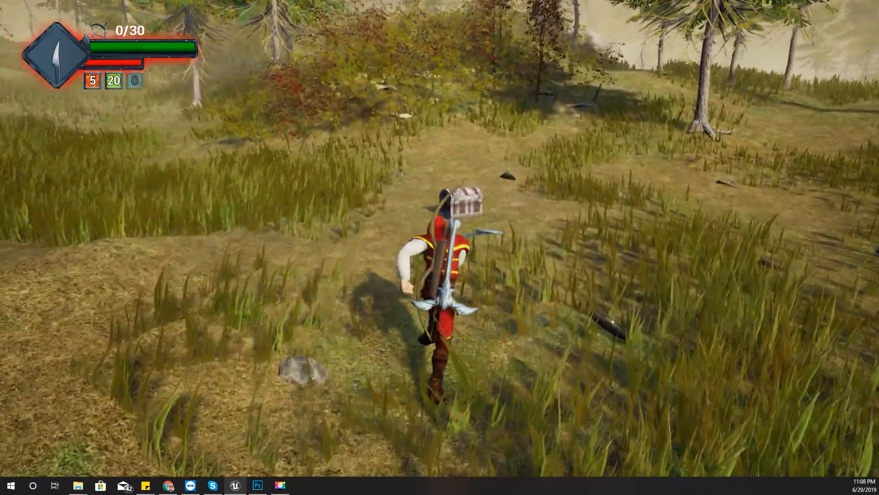
pyautogui.press('w')
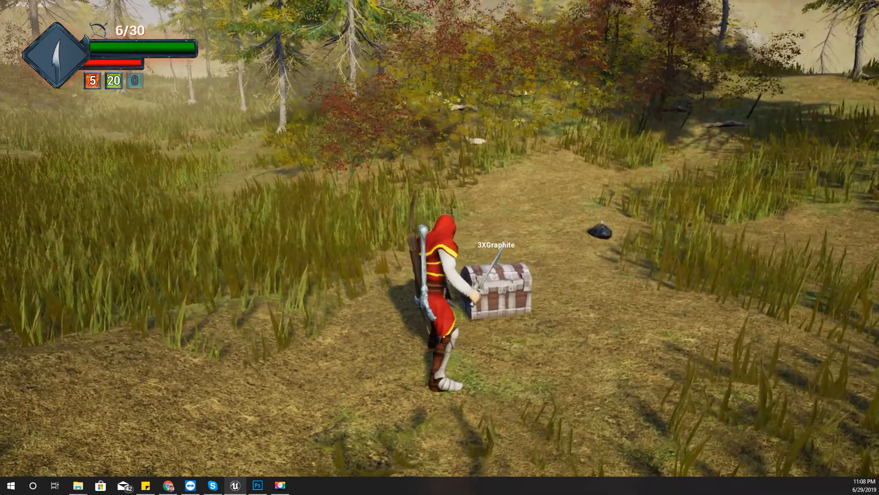
pyautogui.press('Tab')
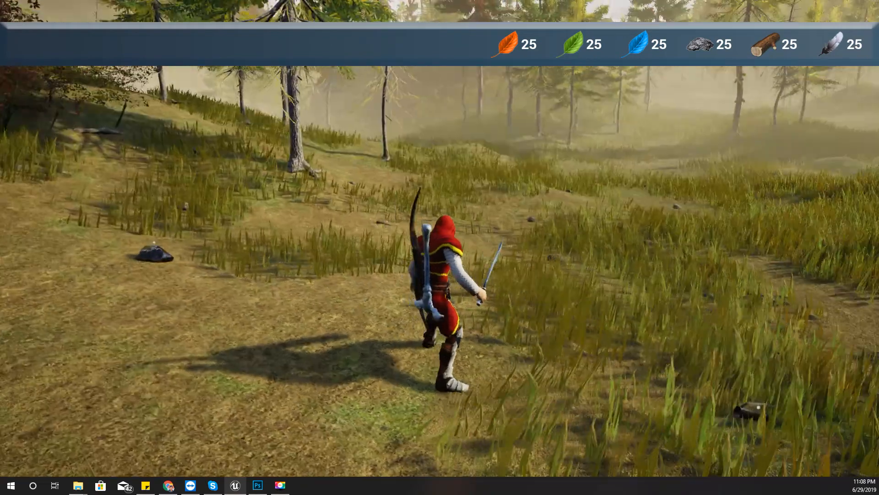
pyautogui.press('Tab')
pyautogui.press('Tab')
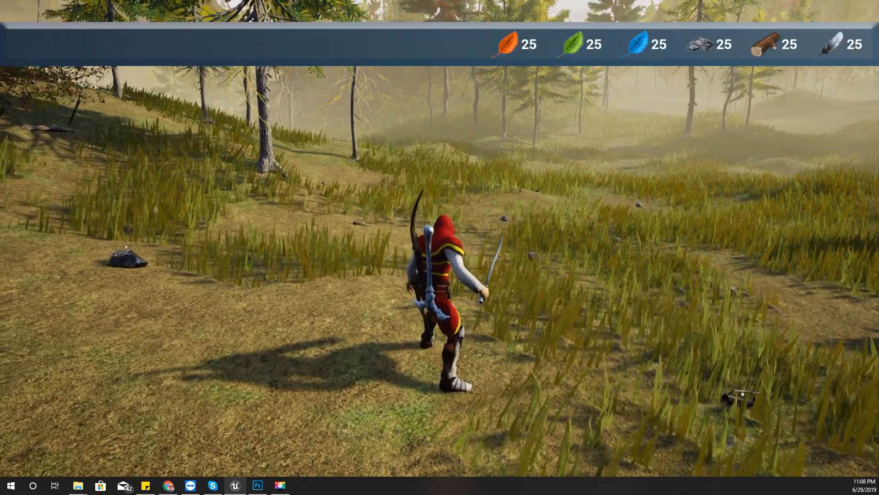
pyautogui.press('Escape')
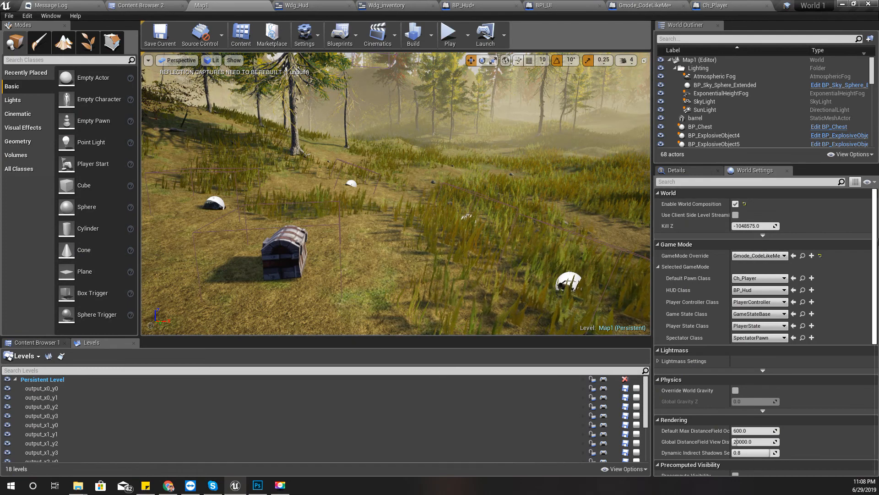
# In BP_Hud's Event Graph, move the SET node with Inventory Open checked up in line with its Add to Viewport node
pyautogui.click(466, 7)
pyautogui.moveTo(415, 291); pyautogui.dragTo(222, 289, button='right')
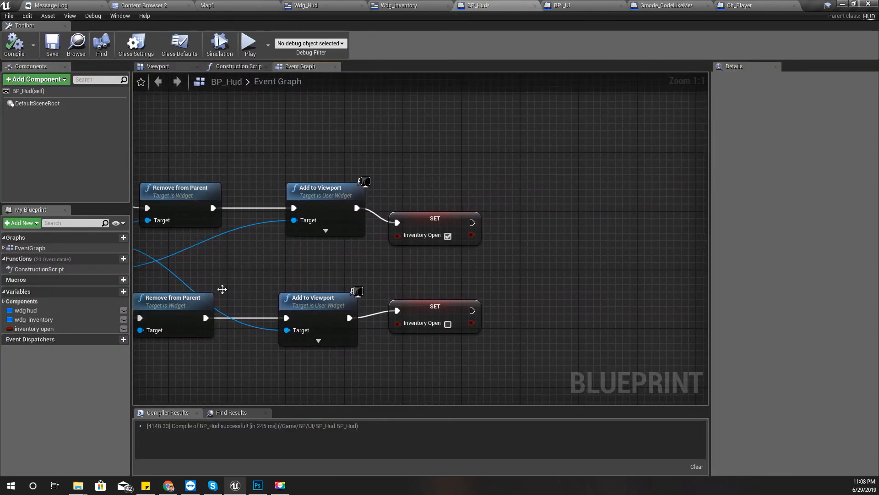
pyautogui.moveTo(443, 238); pyautogui.dragTo(451, 215)
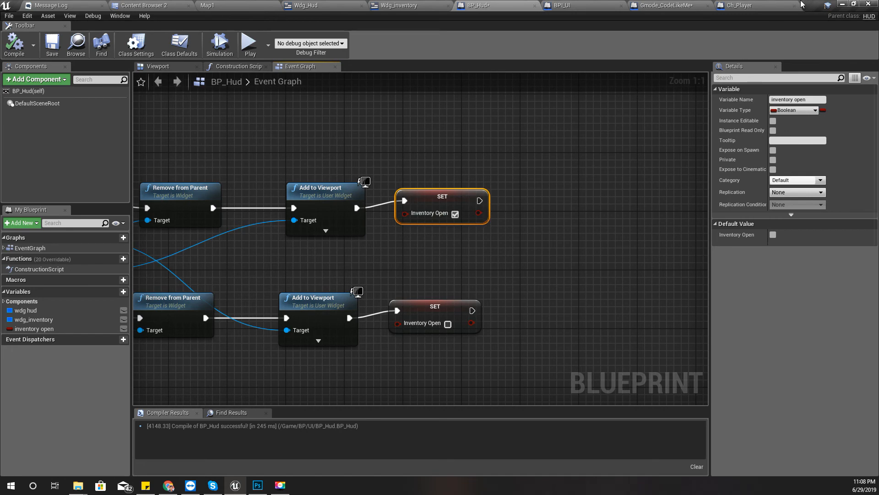
# In Gmode_CodeLikeMe's Event Graph, move the Get HUD node down beside the Get Player Controller node
pyautogui.click(572, 5)
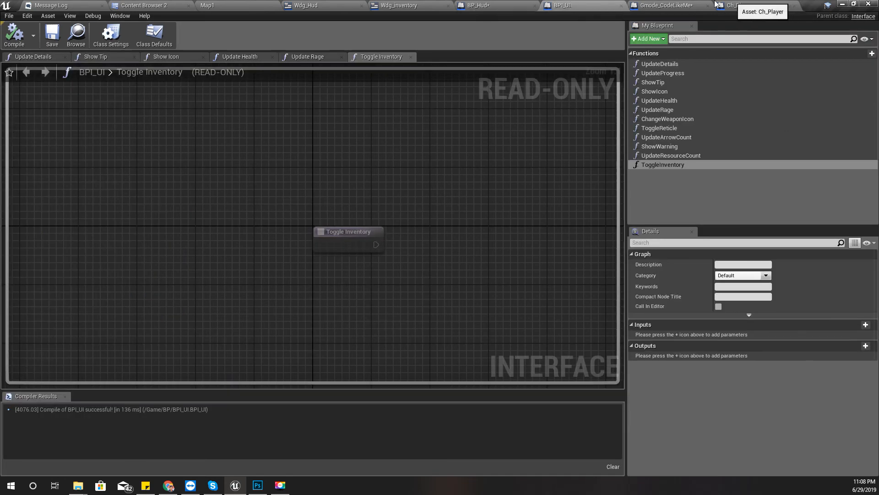
pyautogui.click(669, 5)
pyautogui.moveTo(481, 364); pyautogui.dragTo(465, 340, button='right')
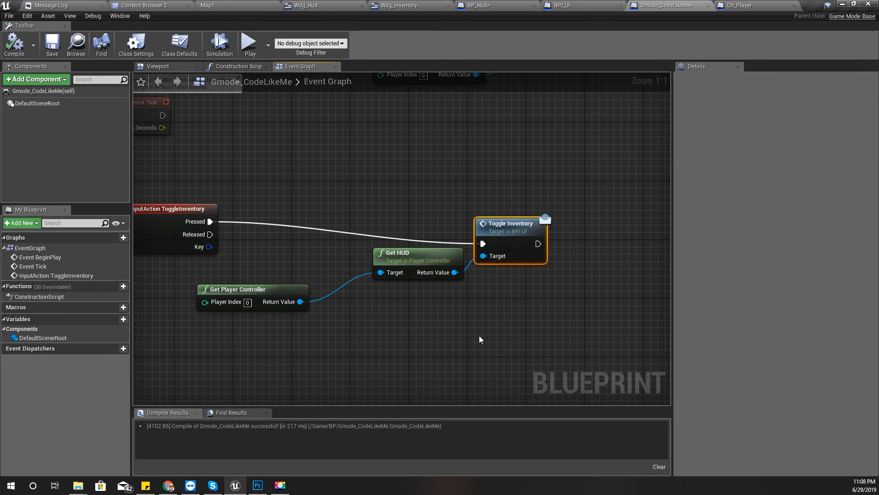
pyautogui.moveTo(411, 255); pyautogui.dragTo(380, 292)
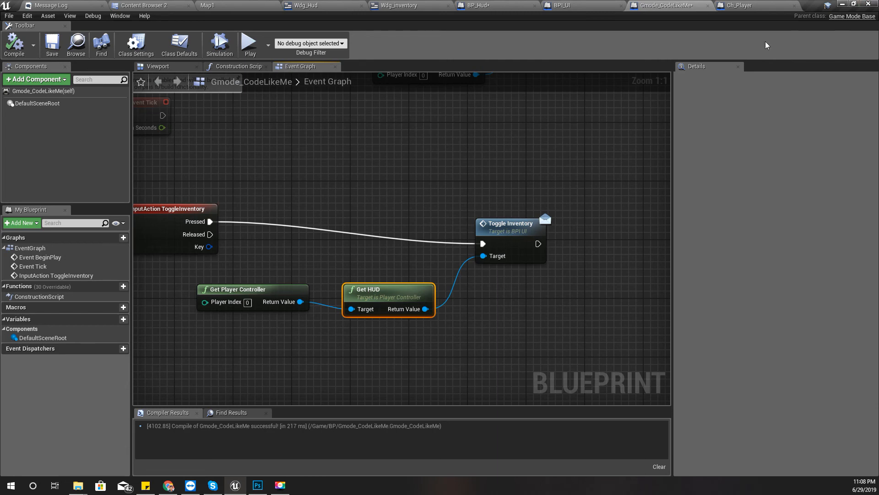
# In BP_Hud, add a Set Global Time Dilation node after the SET node with Inventory Open checked
pyautogui.click(486, 6)
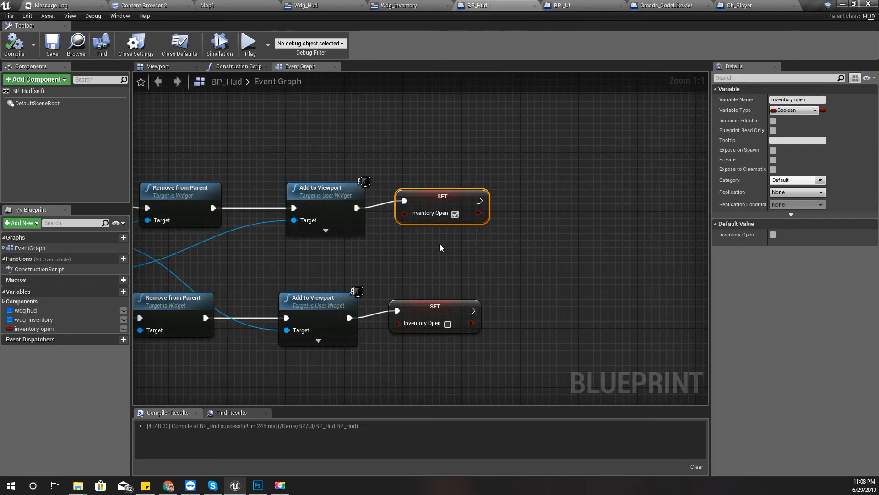
pyautogui.moveTo(479, 200); pyautogui.dragTo(524, 204)
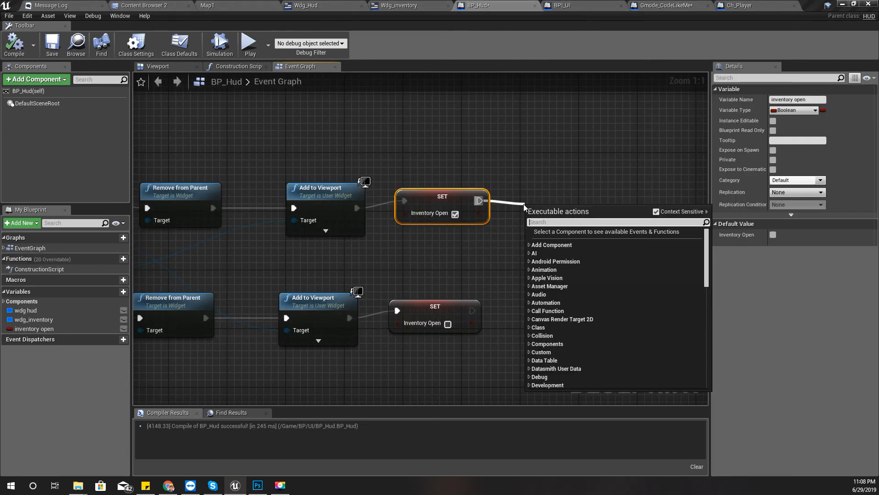
pyautogui.write('set ')
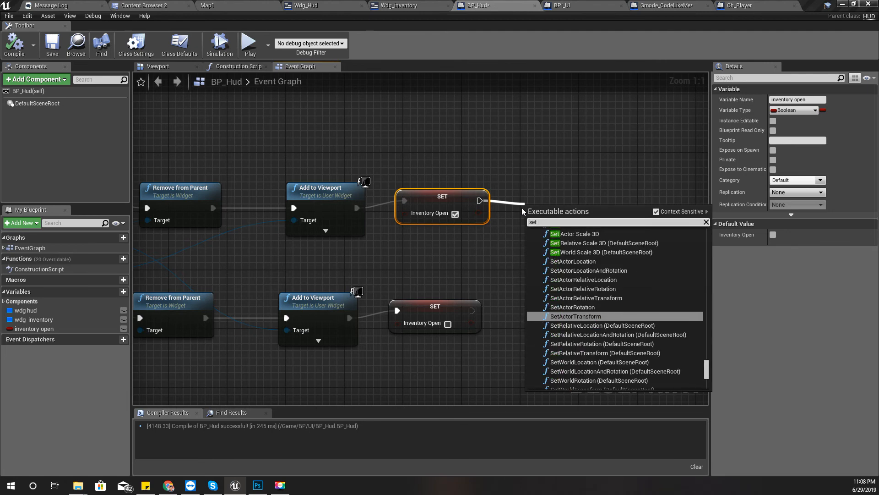
pyautogui.write('global')
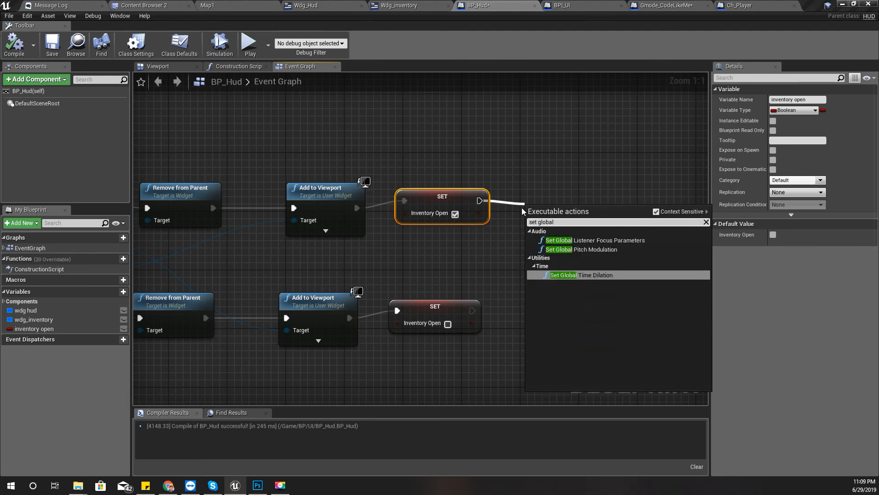
pyautogui.press('Return')
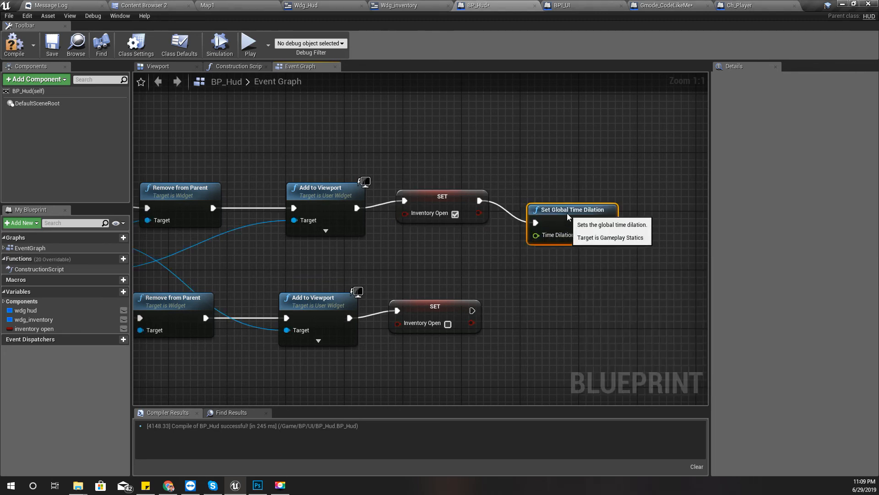
# Duplicate Set Global Time Dilation, run the copy from the SET node with Inventory Open unchecked, and open its Time Dilation value for editing
pyautogui.moveTo(567, 213); pyautogui.dragTo(575, 206)
pyautogui.hotkey('ctrl', 'c')
pyautogui.hotkey('ctrl', 'v')
pyautogui.moveTo(645, 251); pyautogui.dragTo(594, 318)
pyautogui.moveTo(543, 325); pyautogui.dragTo(474, 313)
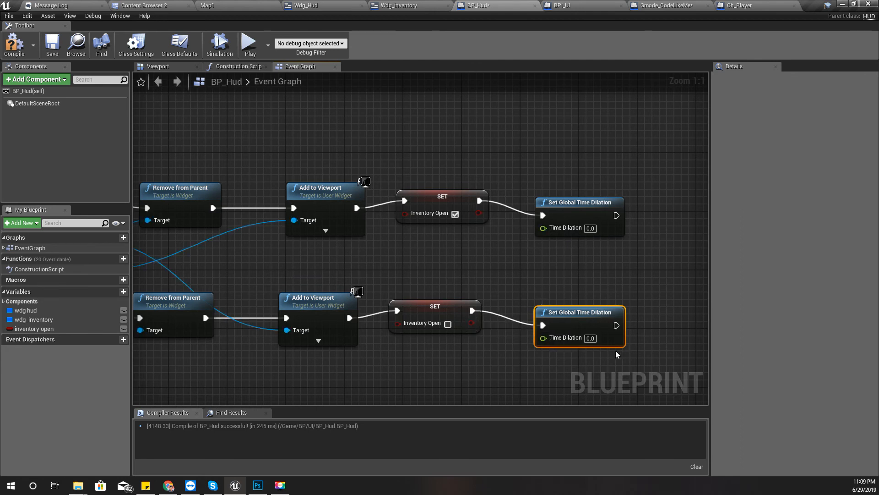
pyautogui.click(590, 338)
# Play-test Map1 full screen, toggling the inventory open and closed several times, and end the session
pyautogui.click(229, 5)
pyautogui.press('F11')
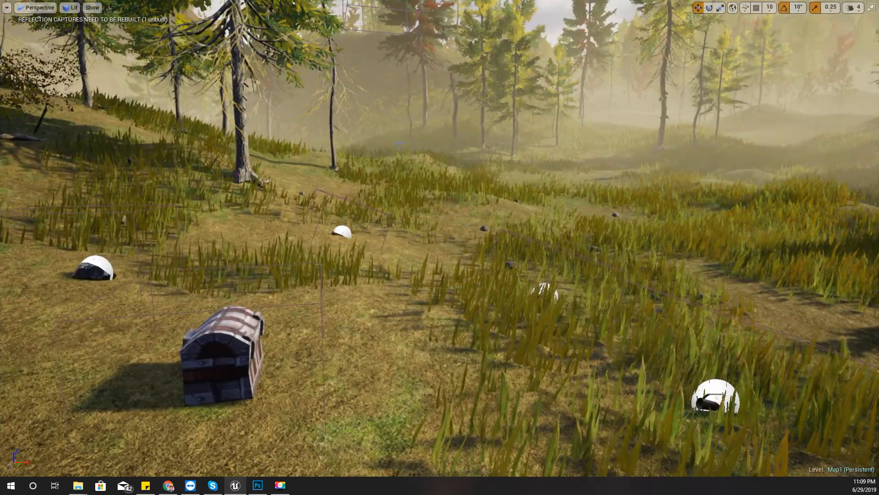
pyautogui.hotkey('alt', 'p')
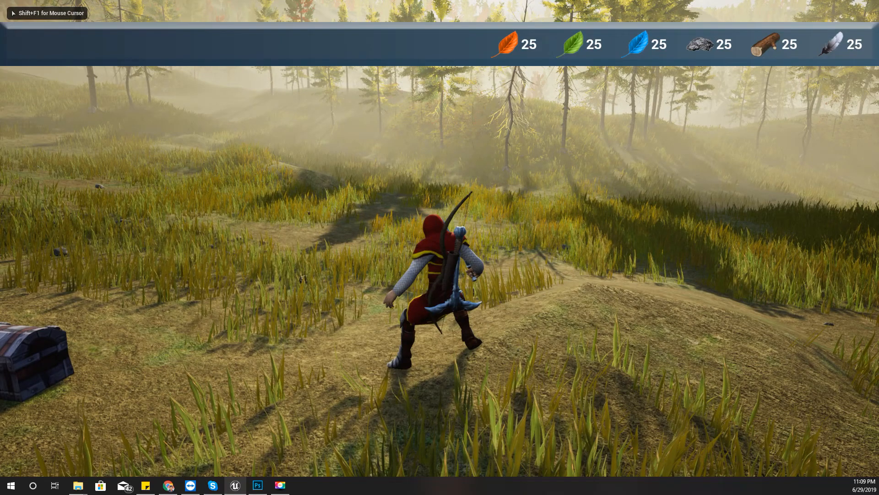
pyautogui.press('Tab')
pyautogui.press('Tab')
pyautogui.press('Tab')
pyautogui.press('Tab')
pyautogui.press('Tab')
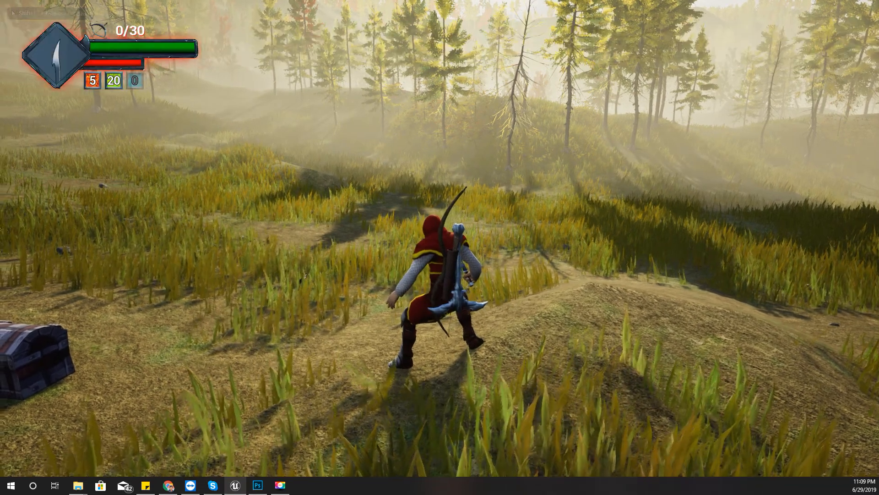
pyautogui.press('Escape')
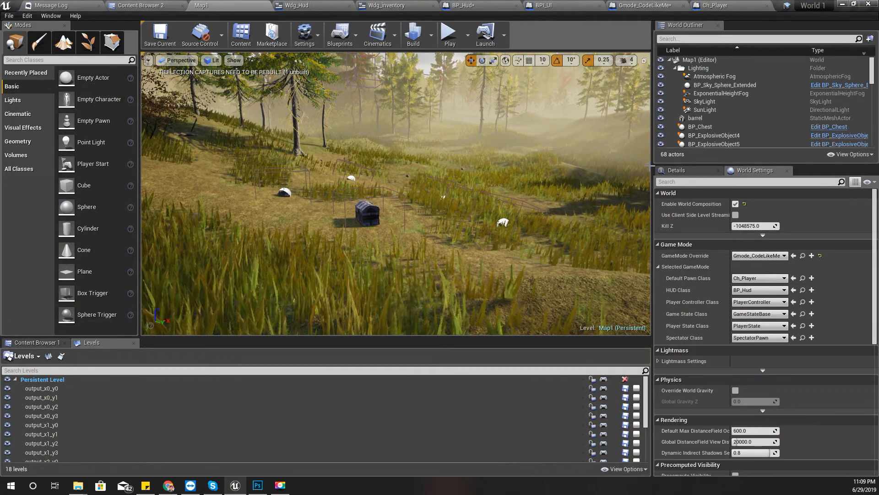
# In BP_Hud, set Time Dilation to 1.0 on the branch with Inventory Open unchecked, and play-test opening the inventory in Map1
pyautogui.click(470, 5)
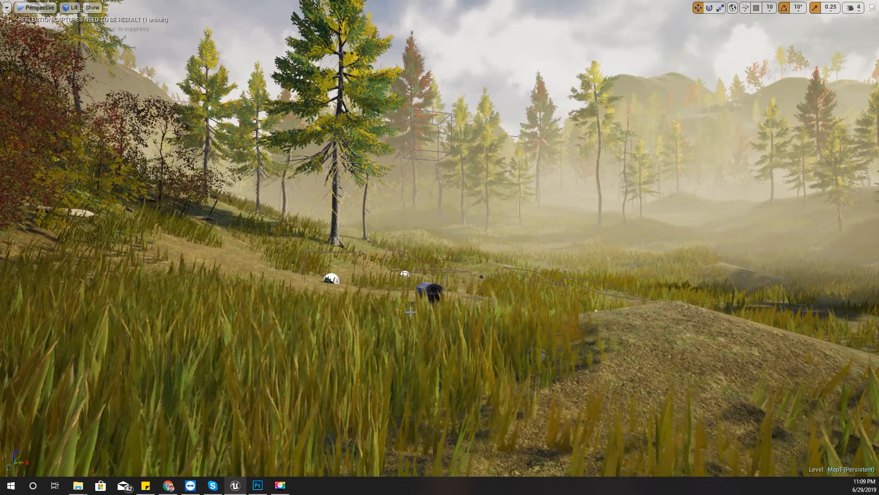
pyautogui.hotkey('alt', 'p')
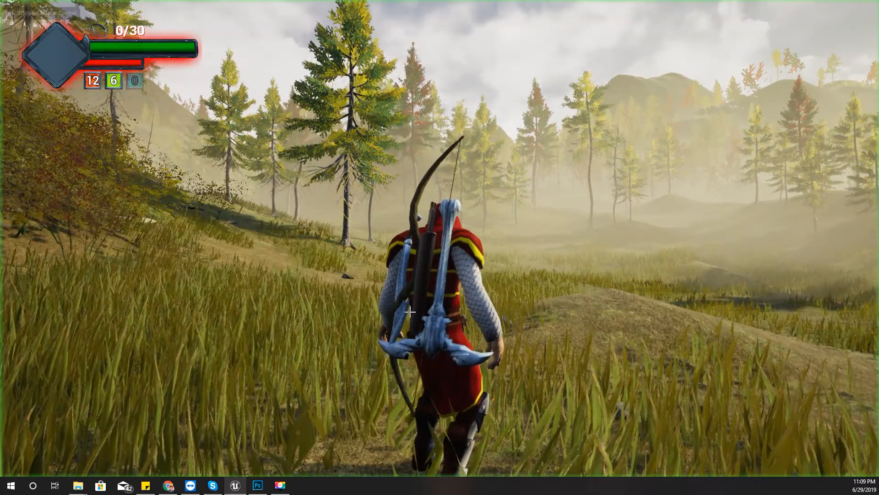
pyautogui.click(410, 312)
pyautogui.press('Tab')
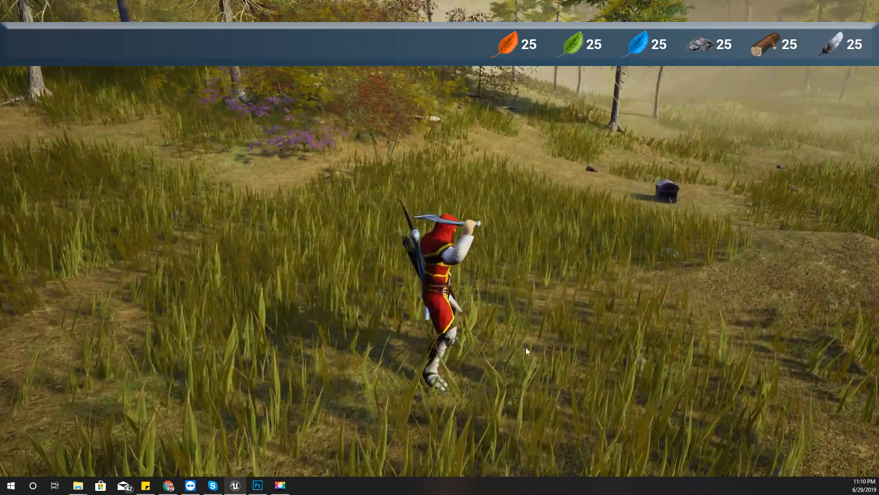
pyautogui.press('Escape')
pyautogui.press('F11')
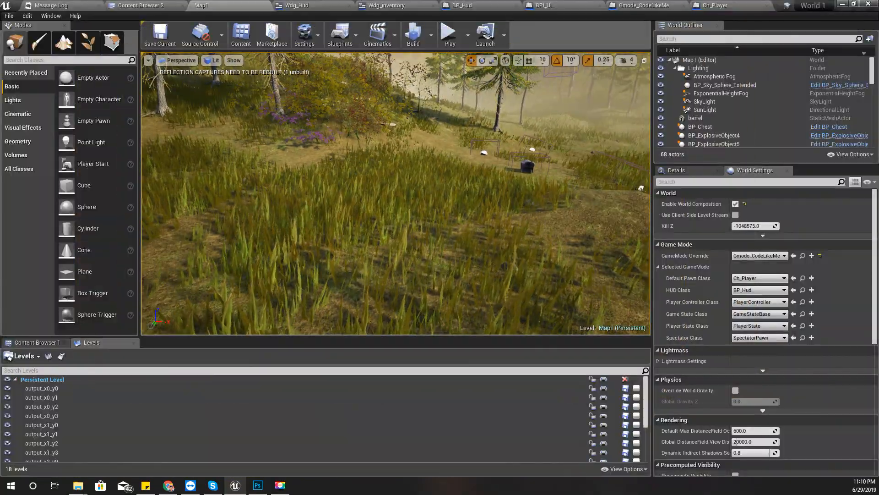
# Review Ch_Player's Toggle Input event in the Interactions graph and the SET and Set Global Time Dilation nodes in BP_Hud's Event Graph
pyautogui.click(719, 5)
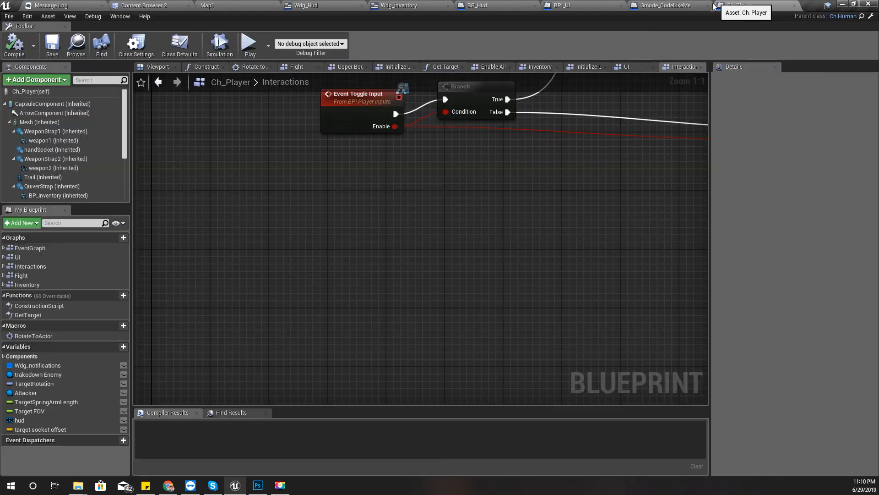
pyautogui.scroll(-3, 441, 275)
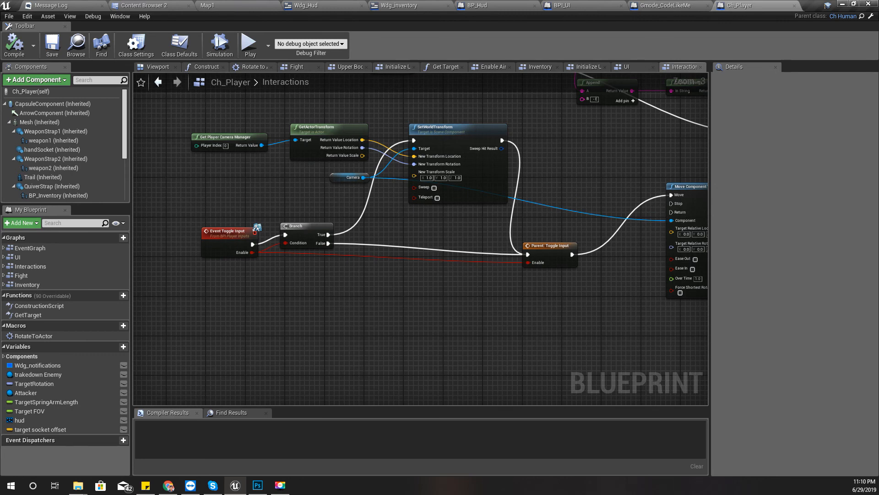
pyautogui.moveTo(669, 129); pyautogui.dragTo(515, 231, button='right')
pyautogui.click(492, 5)
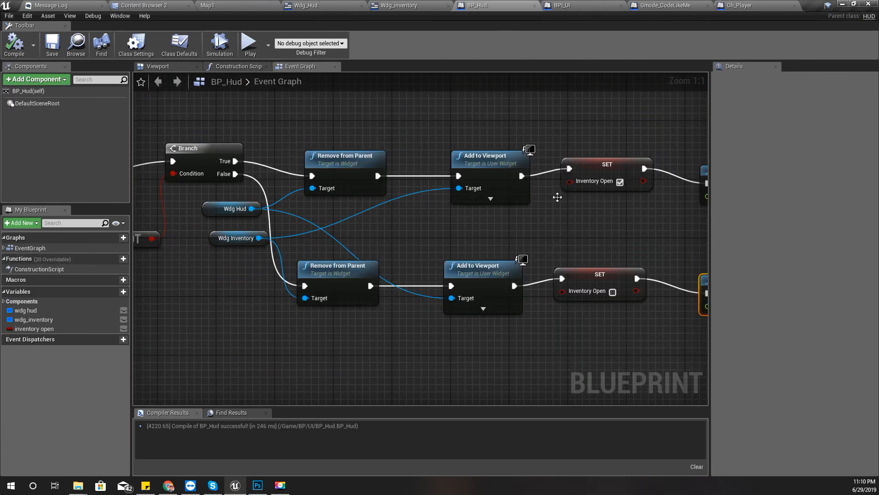
pyautogui.moveTo(630, 246); pyautogui.dragTo(465, 224, button='right')
pyautogui.rightClick(422, 222)
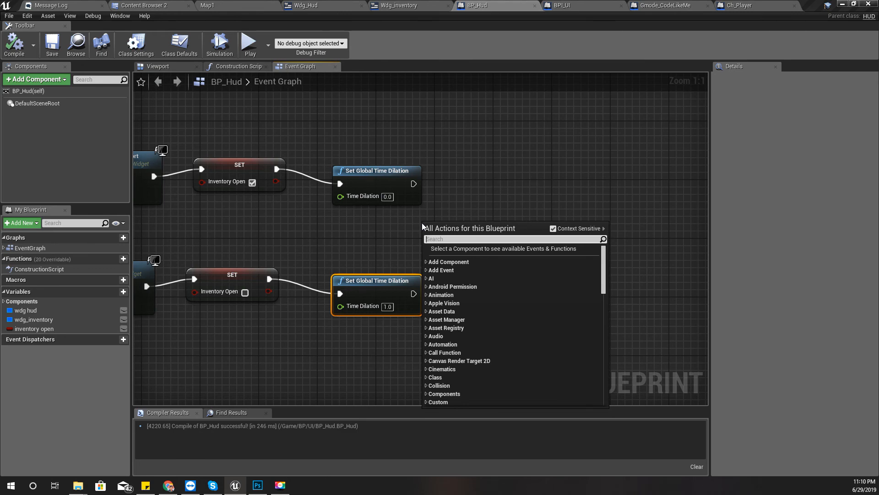
pyautogui.moveTo(376, 228); pyautogui.dragTo(409, 229, button='right')
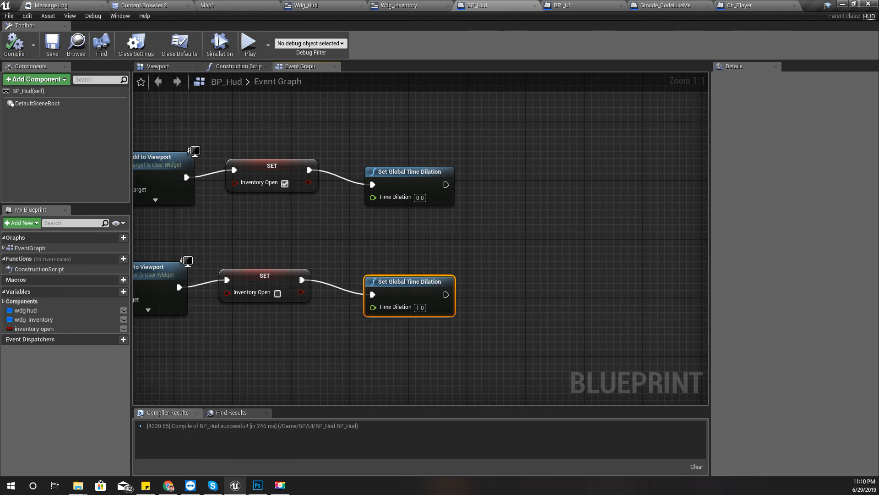
pyautogui.click(415, 7)
pyautogui.click(478, 5)
pyautogui.click(323, 7)
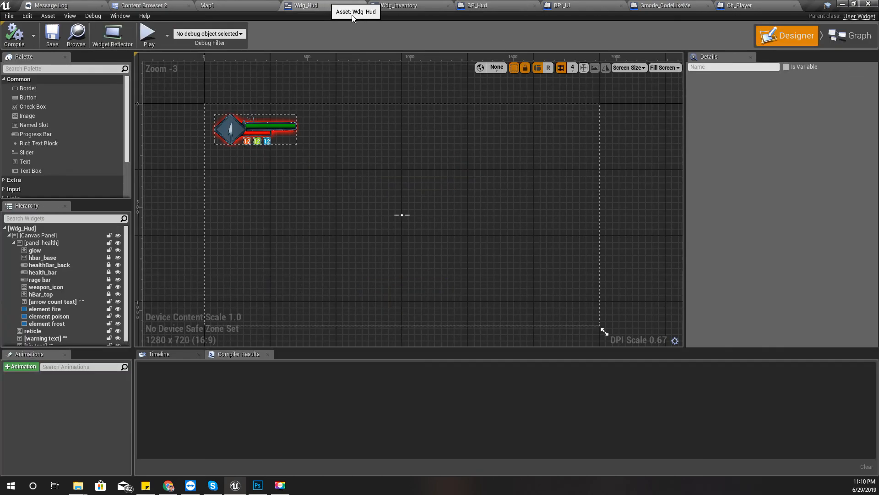
pyautogui.click(482, 5)
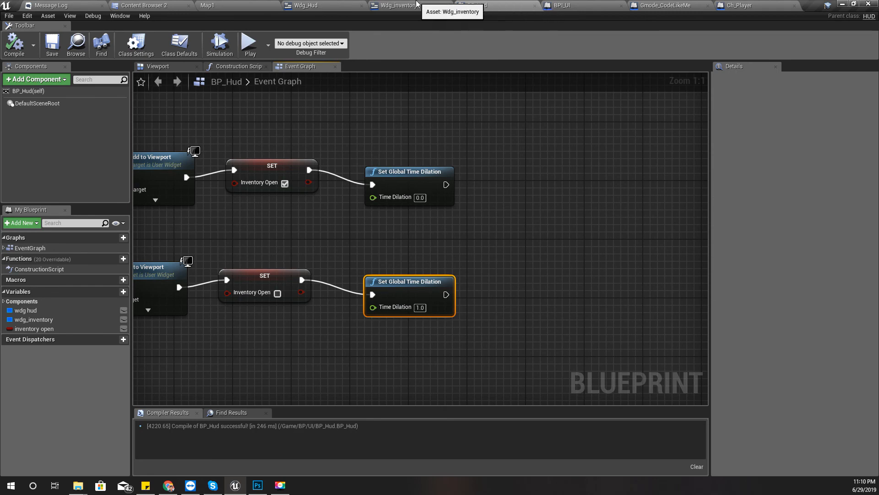
# In Wdg_inventory, add a Background Blur widget to the Canvas Panel above top bar in the hierarchy
pyautogui.click(433, 6)
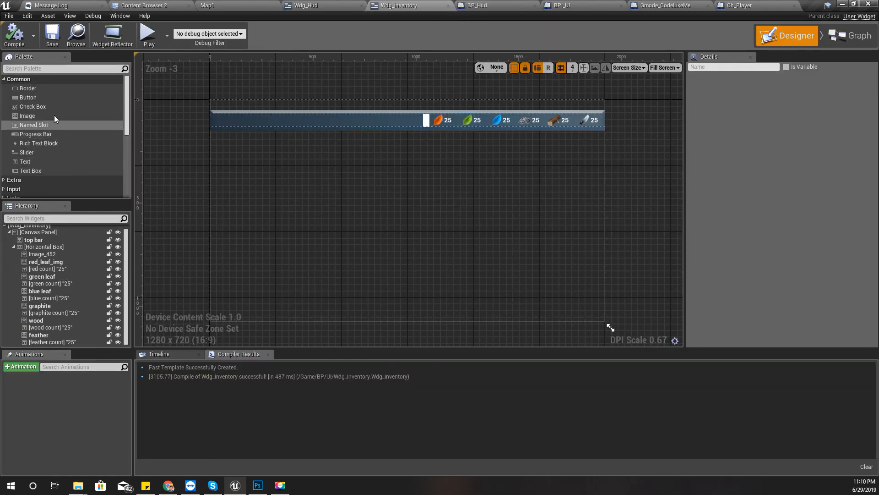
pyautogui.scroll(-3, 54, 115)
pyautogui.scroll(3, 54, 114)
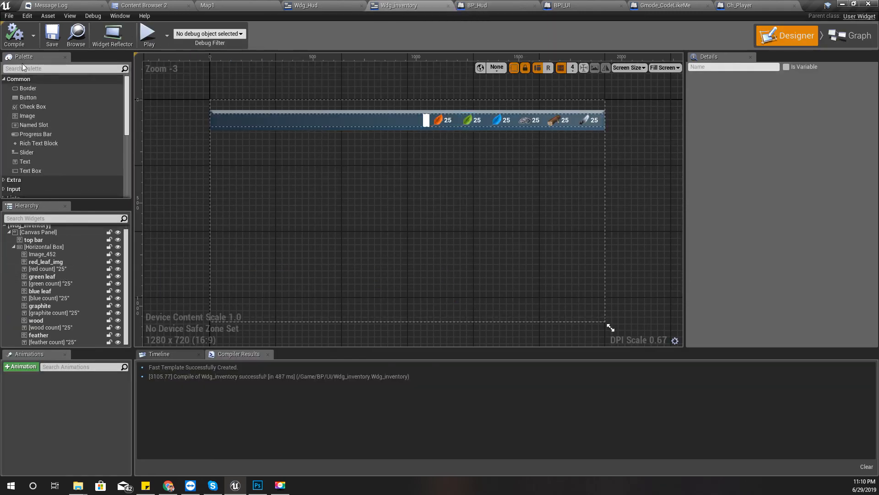
pyautogui.click(27, 72)
pyautogui.write('blu')
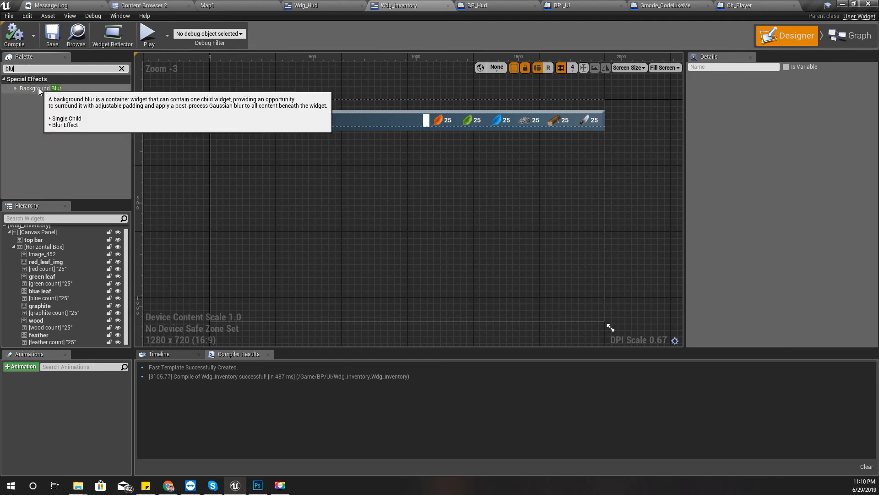
pyautogui.click(37, 88)
pyautogui.moveTo(38, 88); pyautogui.dragTo(23, 234)
pyautogui.click(14, 254)
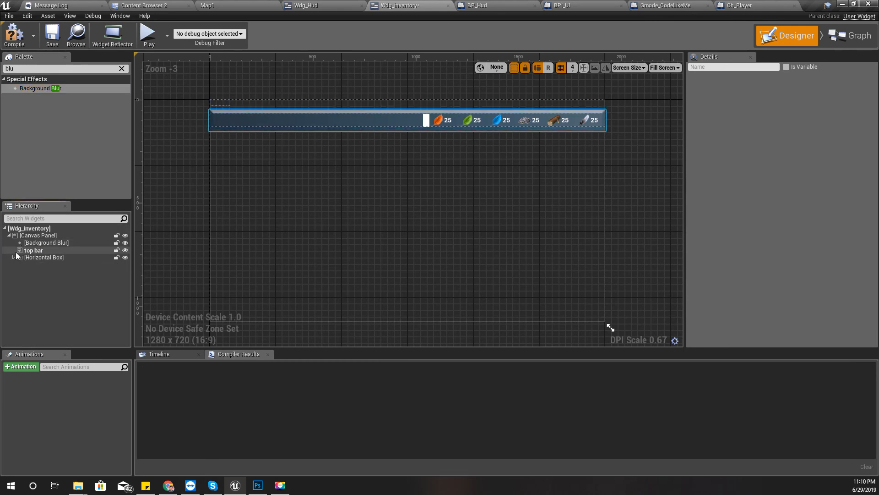
# Anchor the Background Blur to stretch across all four corners of the canvas and compile Wdg_inventory
pyautogui.click(45, 243)
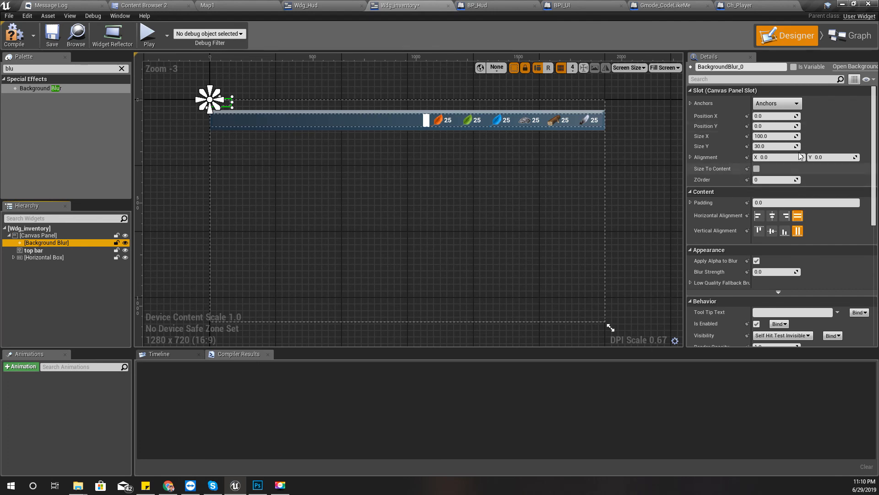
pyautogui.click(794, 103)
pyautogui.click(858, 226)
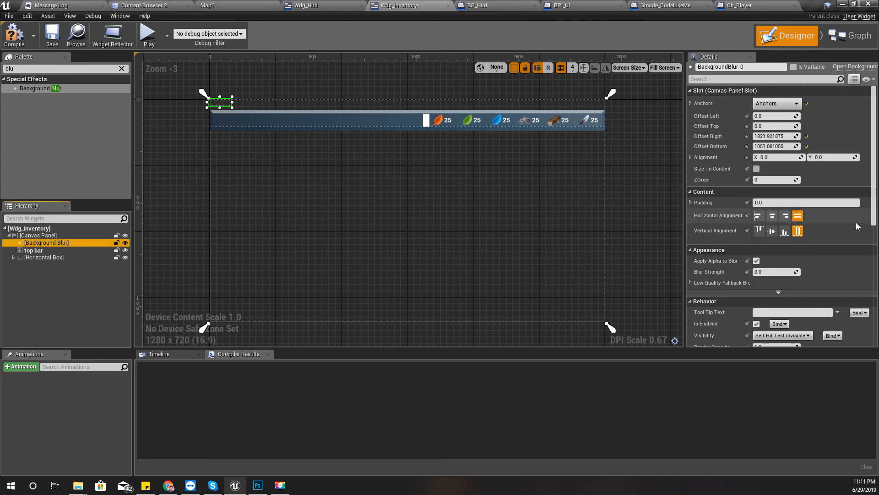
pyautogui.click(13, 37)
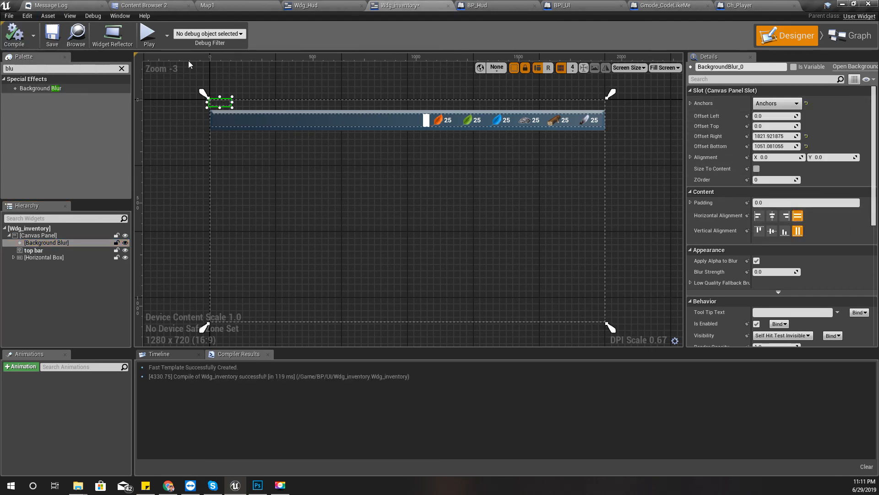
# Play-test Map1 full screen with the Background Blur added to the inventory widget, and return to the normal editor layout
pyautogui.click(204, 3)
pyautogui.moveTo(388, 177); pyautogui.dragTo(359, 170, button='right')
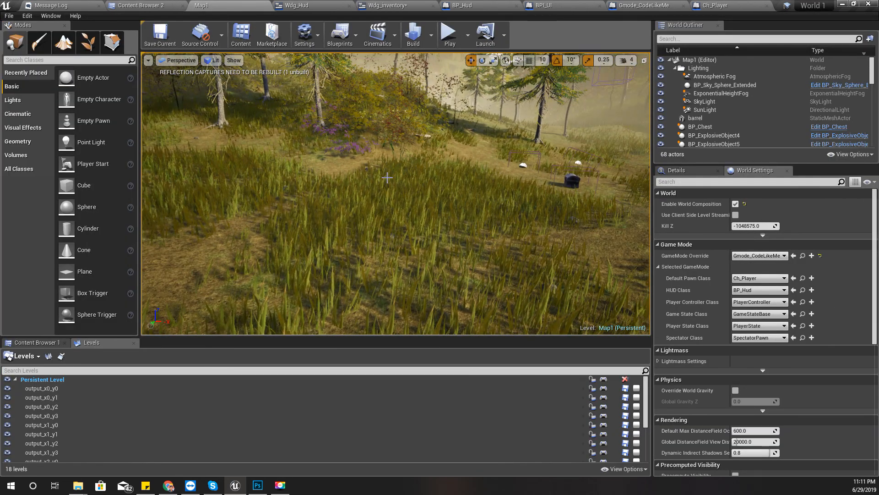
pyautogui.press('F11')
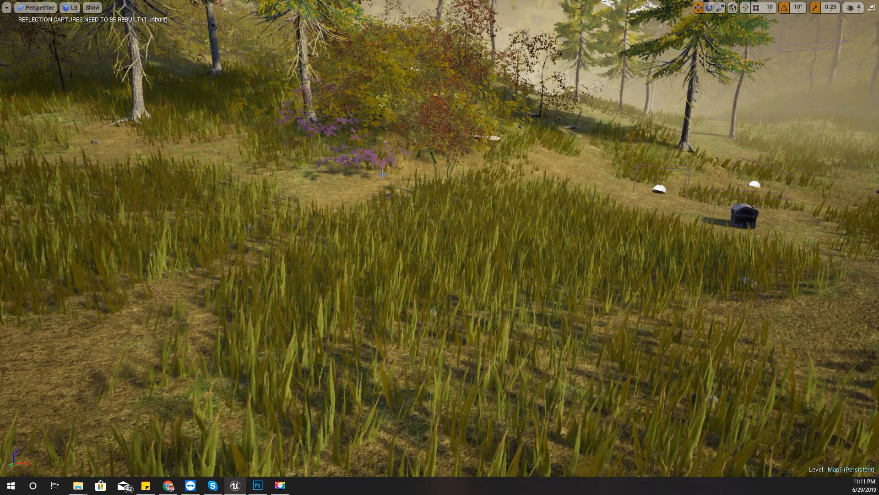
pyautogui.hotkey('alt', 'p')
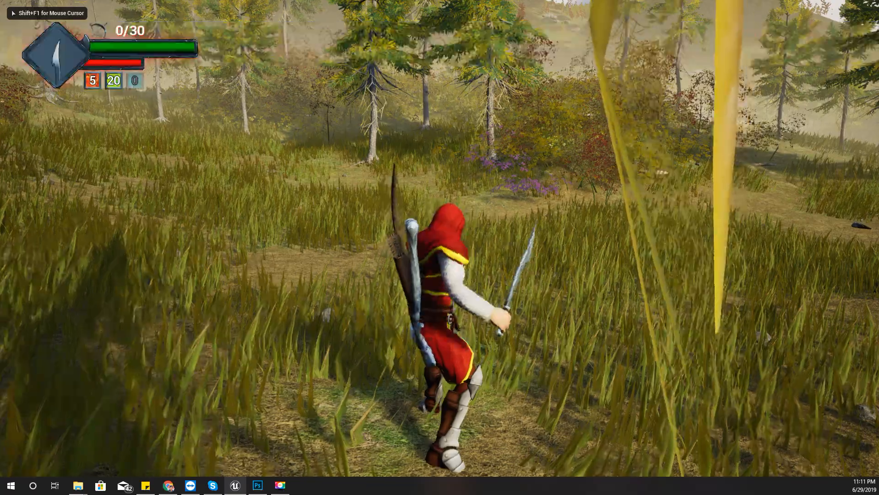
pyautogui.press('Escape')
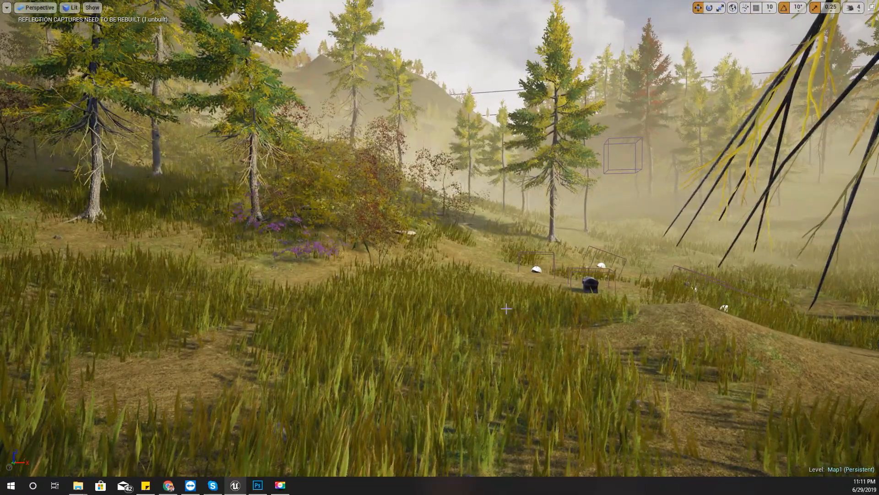
pyautogui.press('F11')
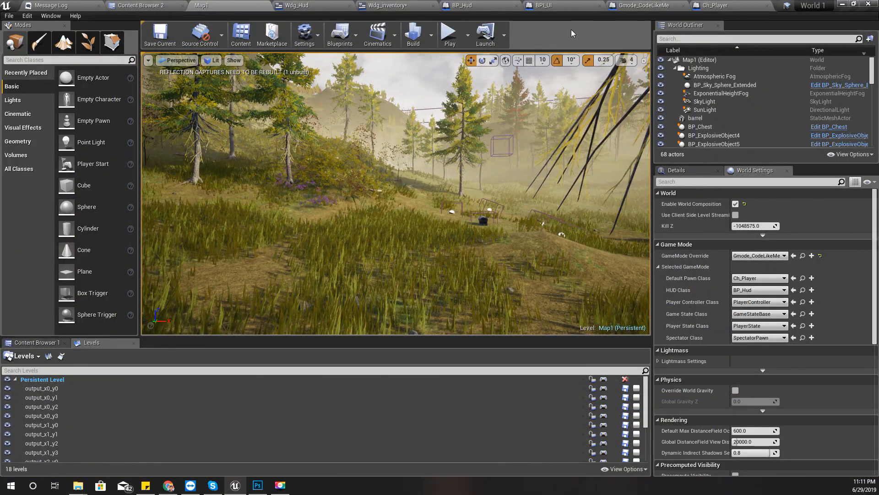
# Set the Background Blur's Offset Right and Offset Bottom to 0 and its Blur Strength to 5.0 in Wdg_inventory
pyautogui.click(397, 4)
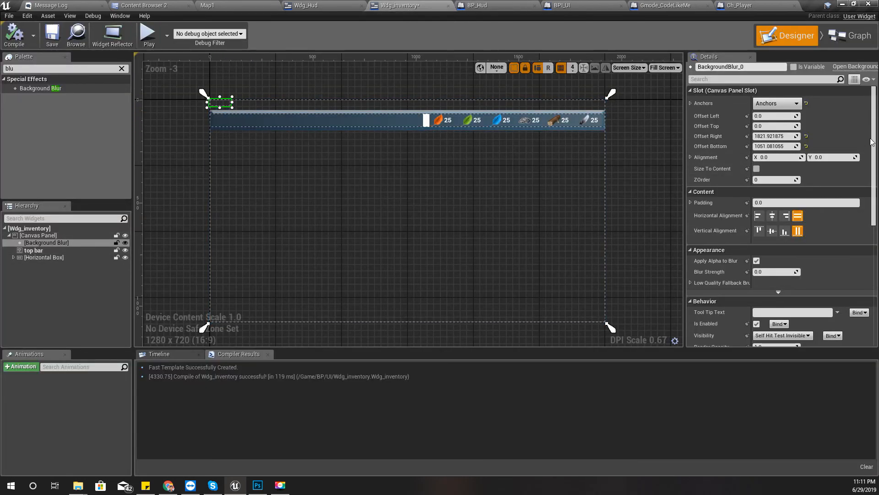
pyautogui.click(792, 136)
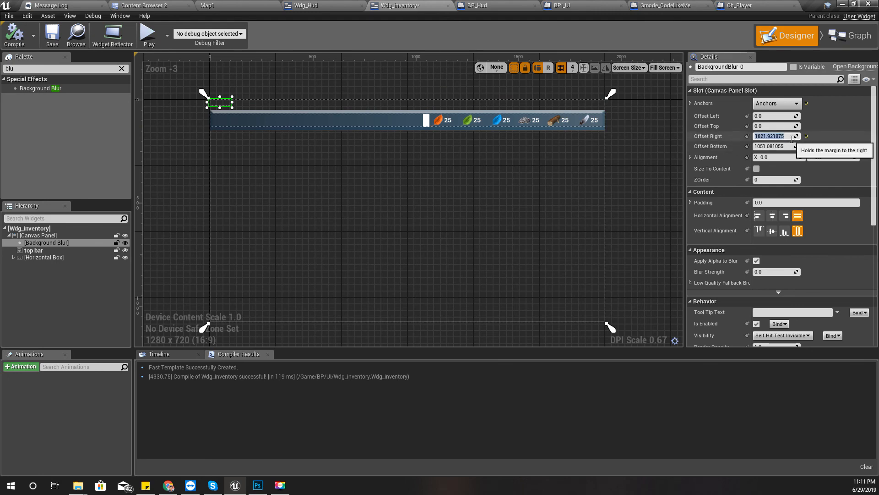
pyautogui.write('0')
pyautogui.press('Tab')
pyautogui.write('0')
pyautogui.press('Return')
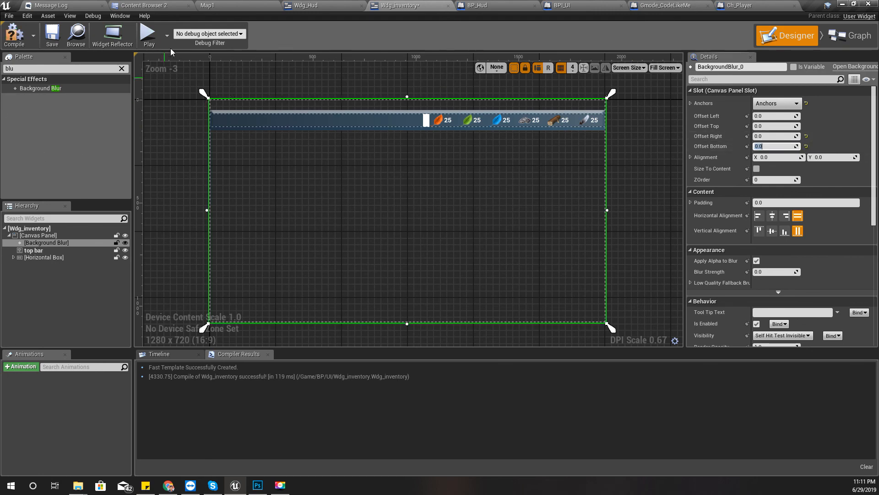
pyautogui.click(22, 40)
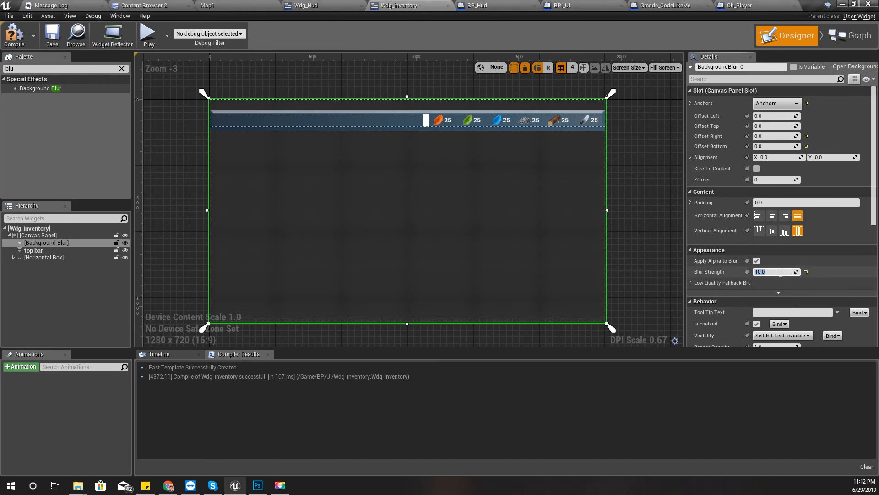
pyautogui.press('Return')
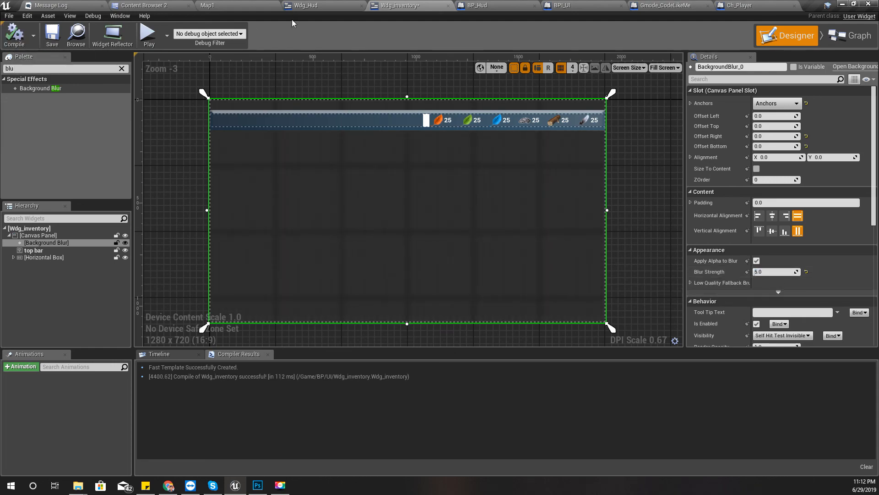
# Play Map1 full screen and open the inventory to check the blurred background behind it
pyautogui.click(258, 5)
pyautogui.press('F11')
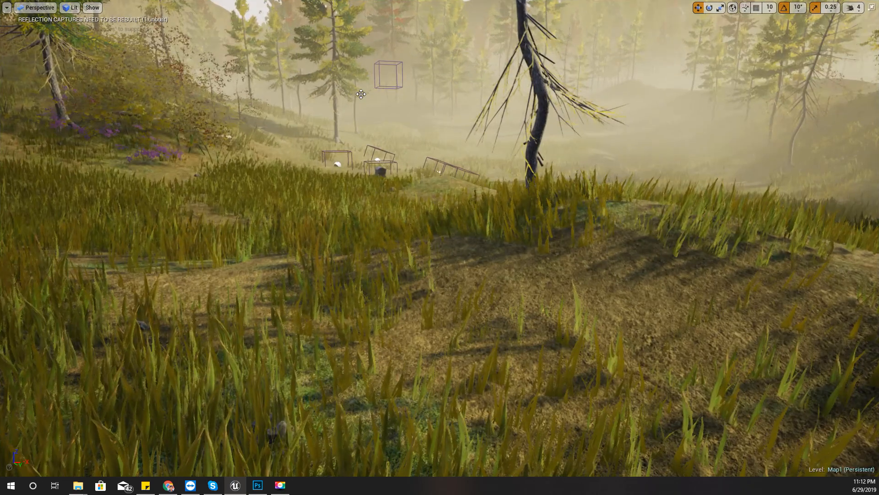
pyautogui.hotkey('alt', 'p')
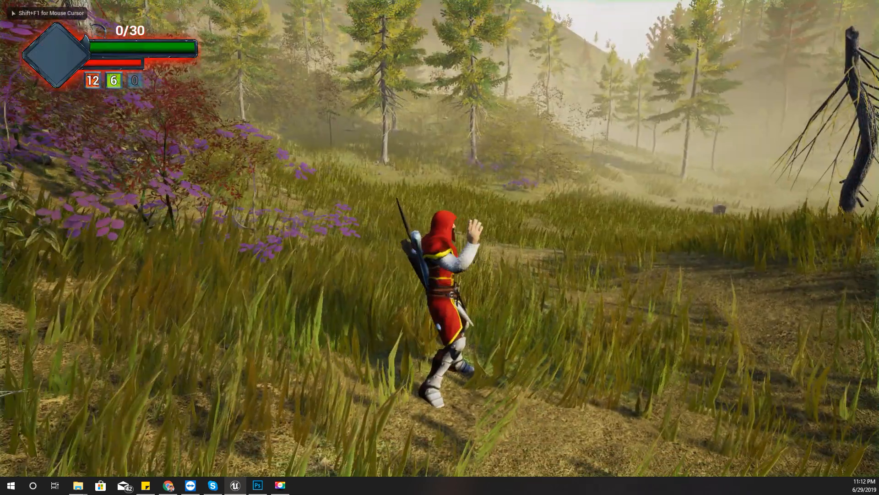
pyautogui.press('i')
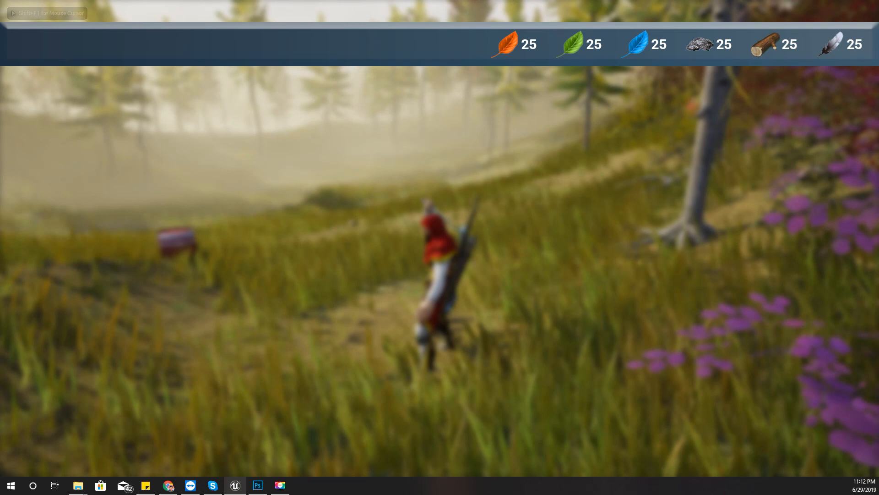
# Toggle the inventory closed, open and closed again in the running game to check the widget swap and blur, and end the play session
pyautogui.press('i')
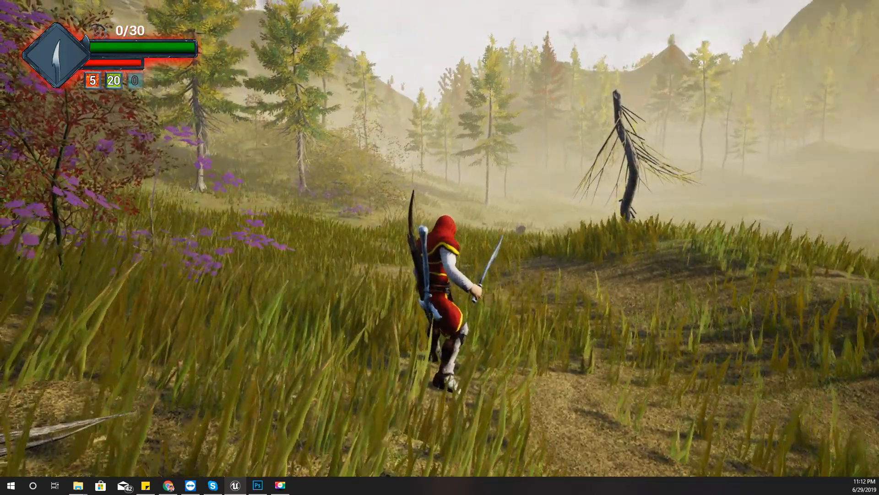
pyautogui.press('i')
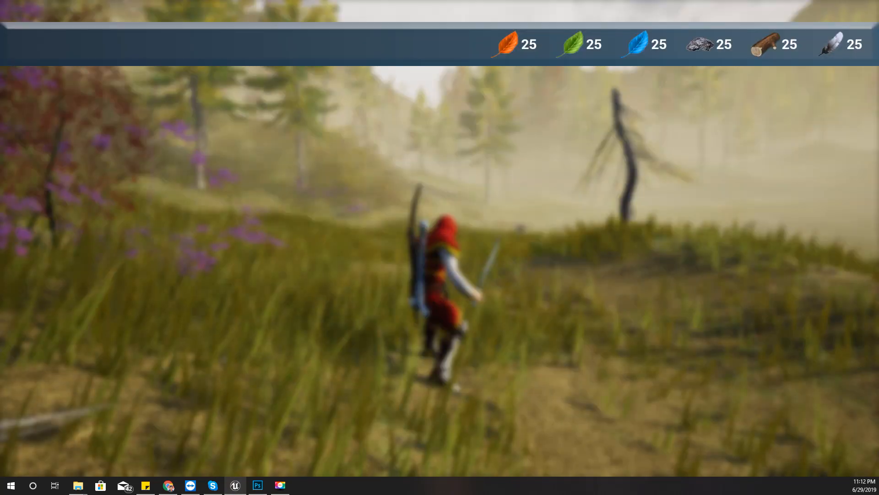
pyautogui.press('i')
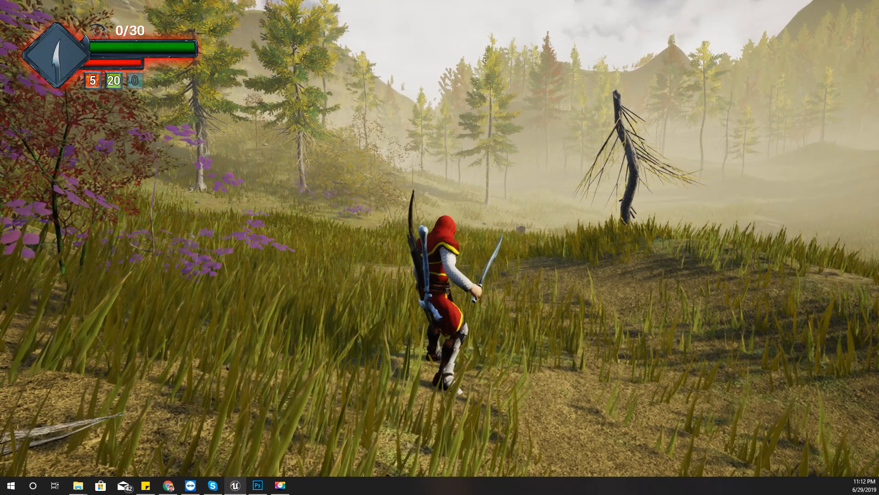
pyautogui.press('Escape')
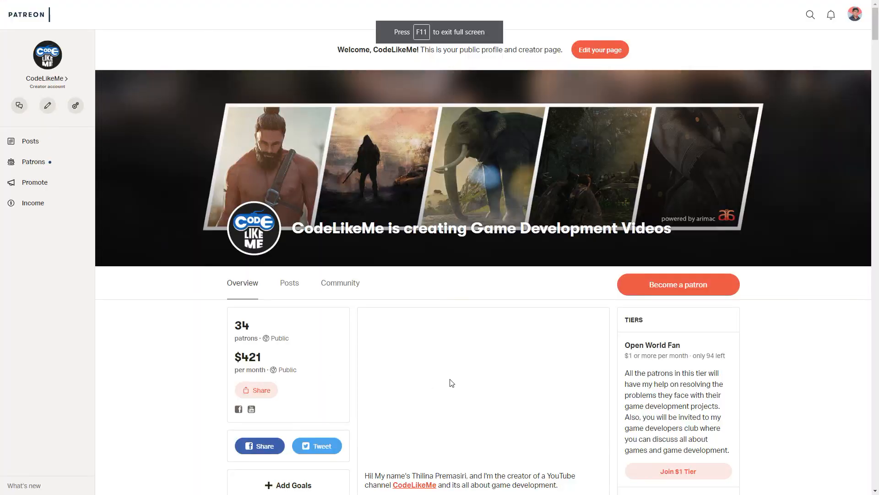
# Look through the overview and tiers on the CodeLikeMe Patreon page in the browser and open the posts tagged source code
pyautogui.scroll(-4, 508, 375)
pyautogui.scroll(-7, 508, 375)
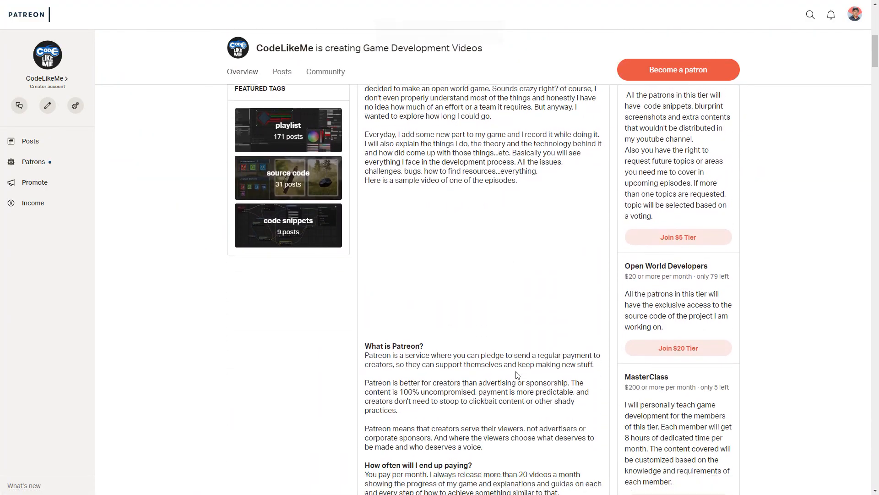
pyautogui.scroll(7, 520, 377)
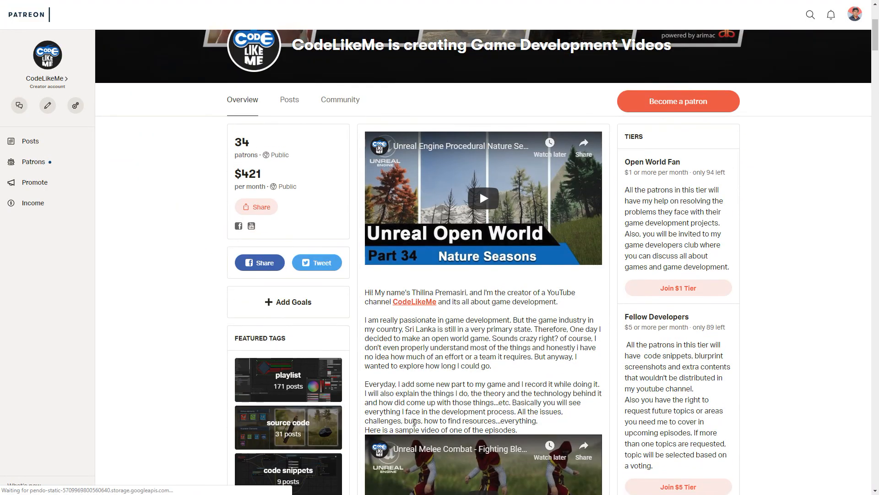
pyautogui.click(329, 419)
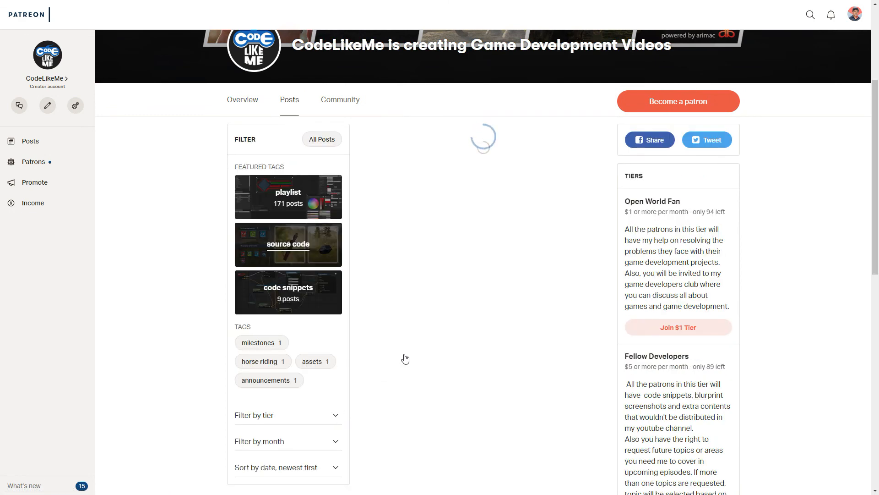